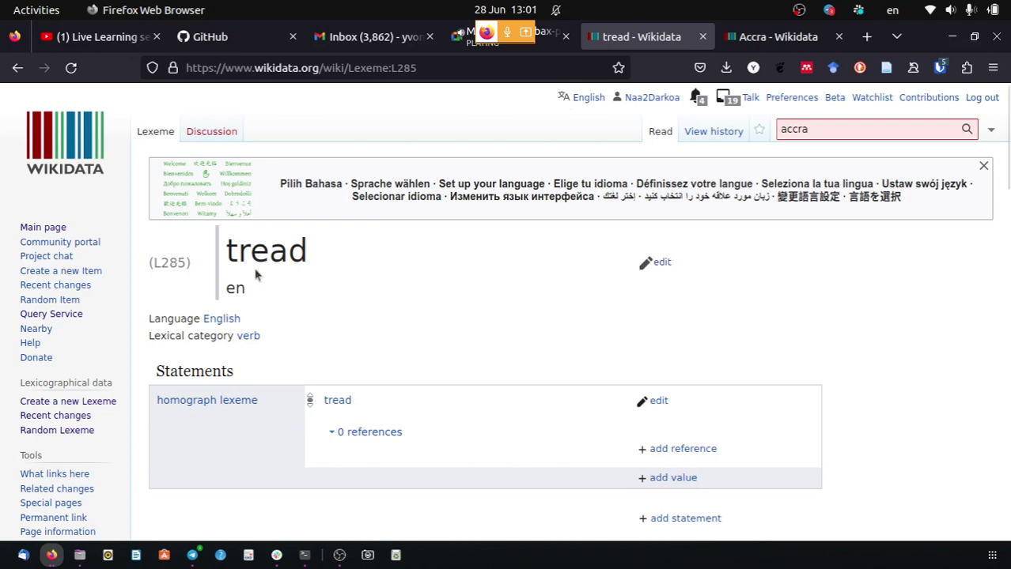
# Examine the statements, identifiers, senses and forms, with their grammatical features, on the English verb lexeme "tread".
pyautogui.scroll(-4, 261, 279)
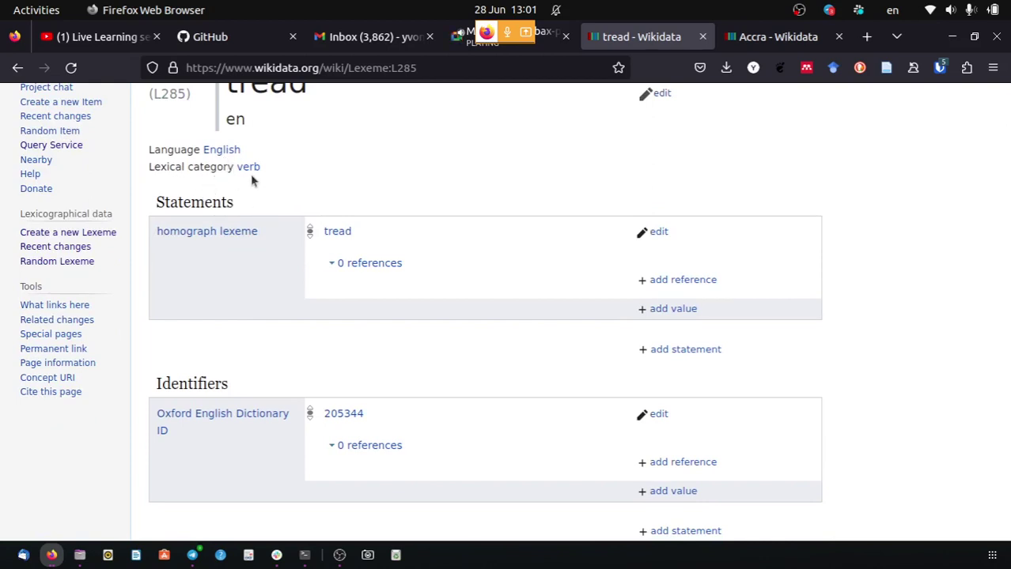
pyautogui.scroll(-5, 252, 181)
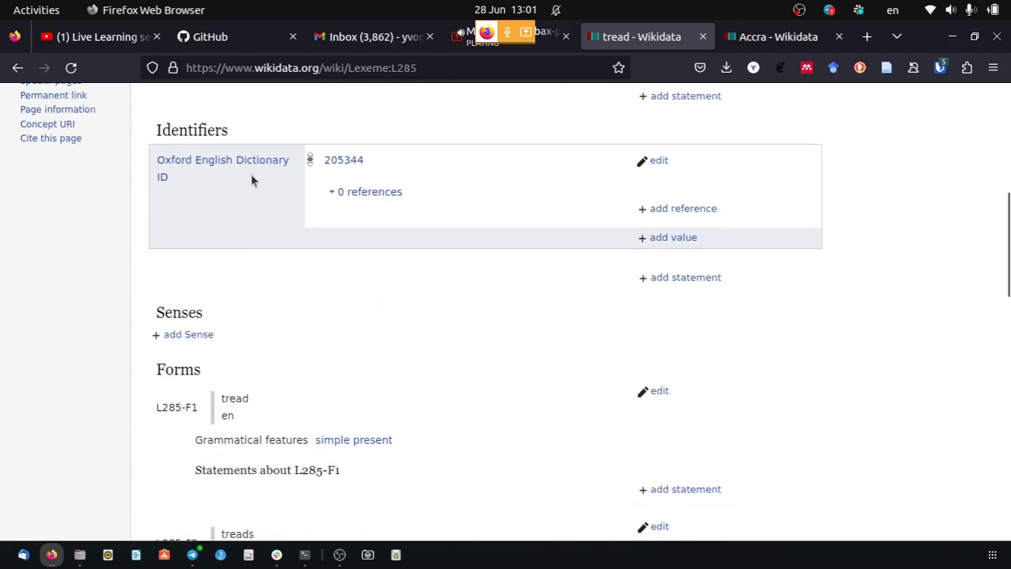
pyautogui.scroll(5, 253, 177)
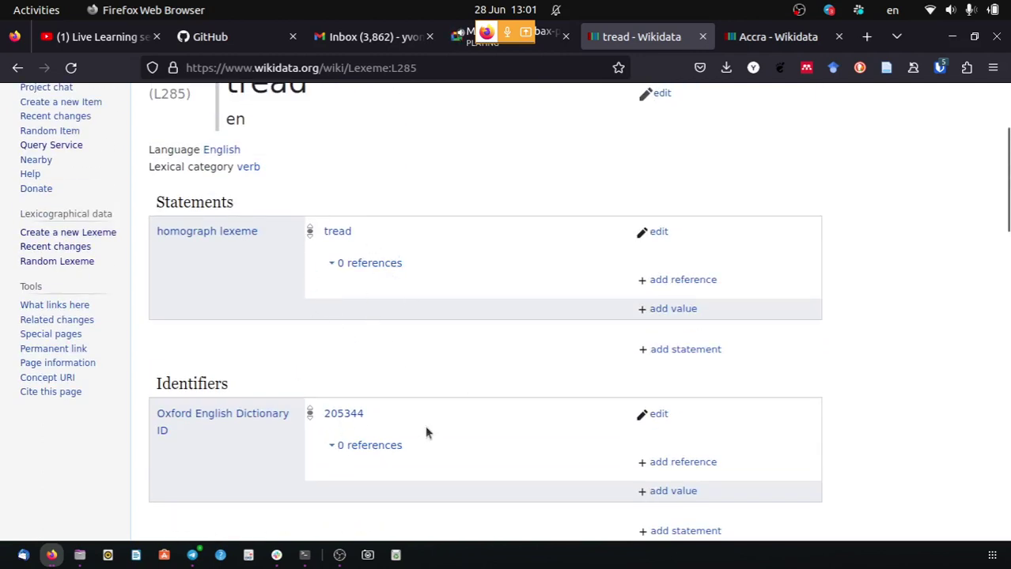
pyautogui.scroll(-5, 586, 391)
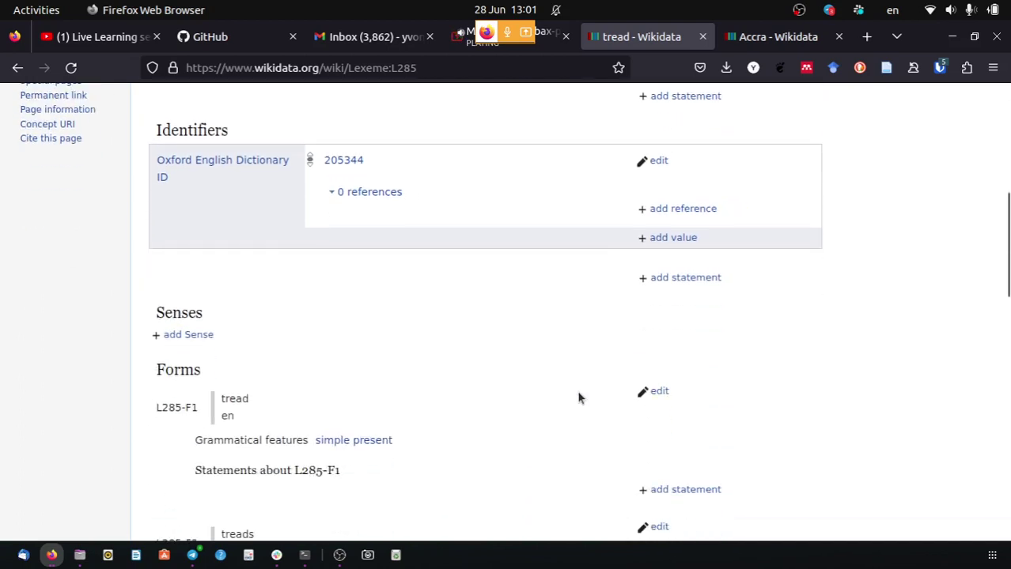
pyautogui.scroll(-2, 578, 397)
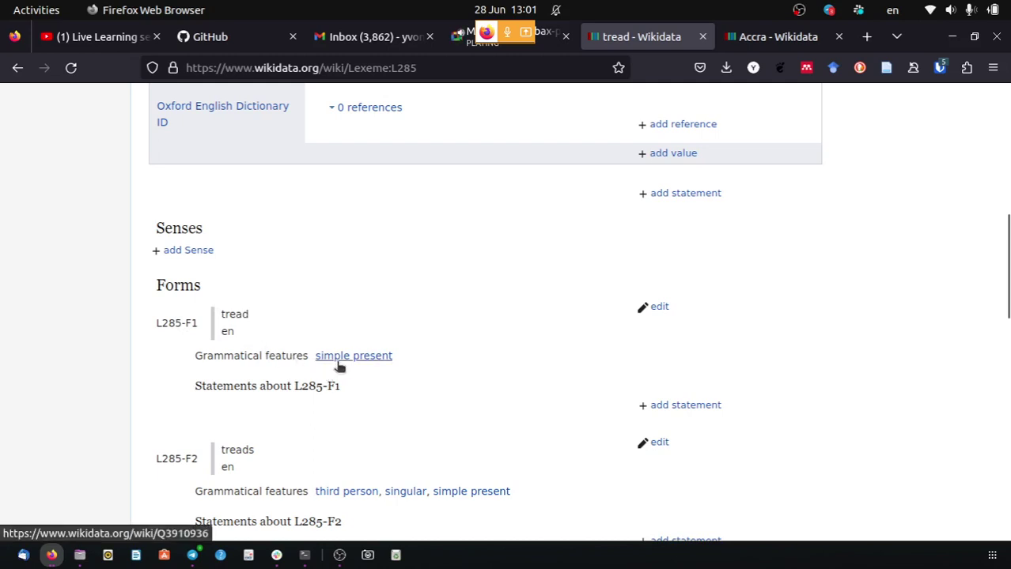
pyautogui.scroll(-2, 373, 370)
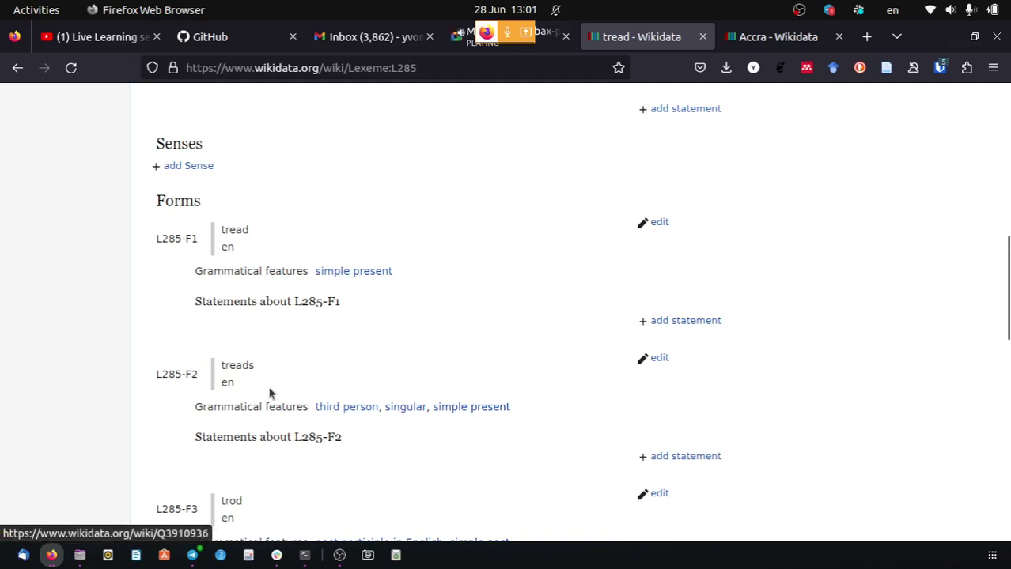
pyautogui.scroll(-5, 253, 374)
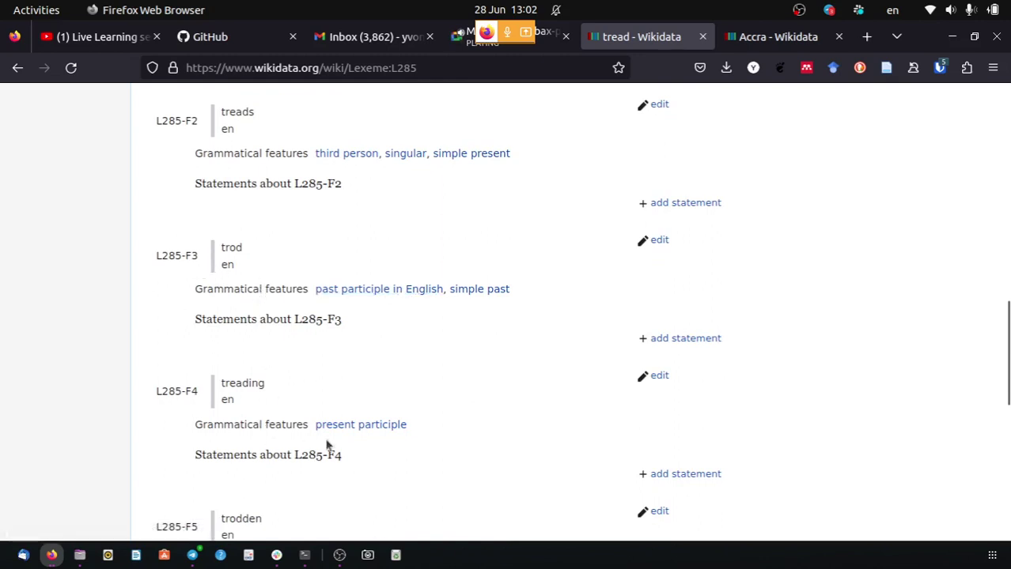
pyautogui.scroll(-5, 265, 402)
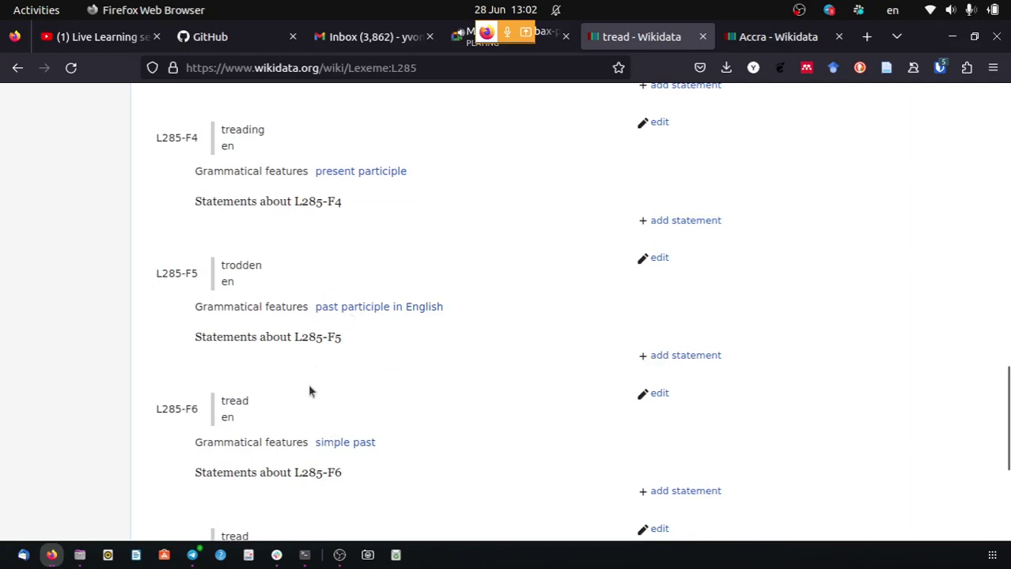
pyautogui.scroll(1, 307, 380)
pyautogui.scroll(-5, 307, 380)
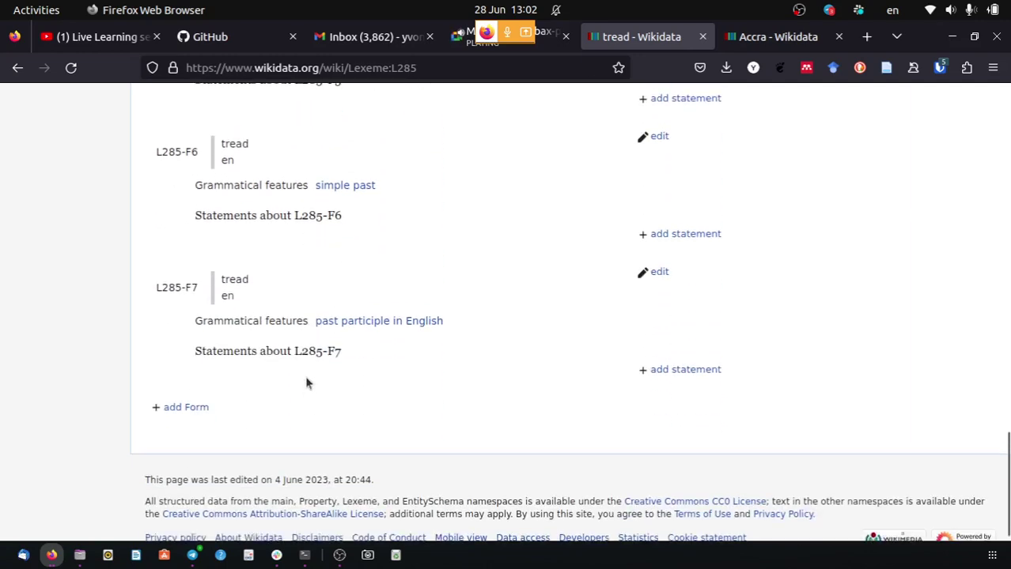
pyautogui.scroll(15, 307, 380)
pyautogui.scroll(4, 307, 382)
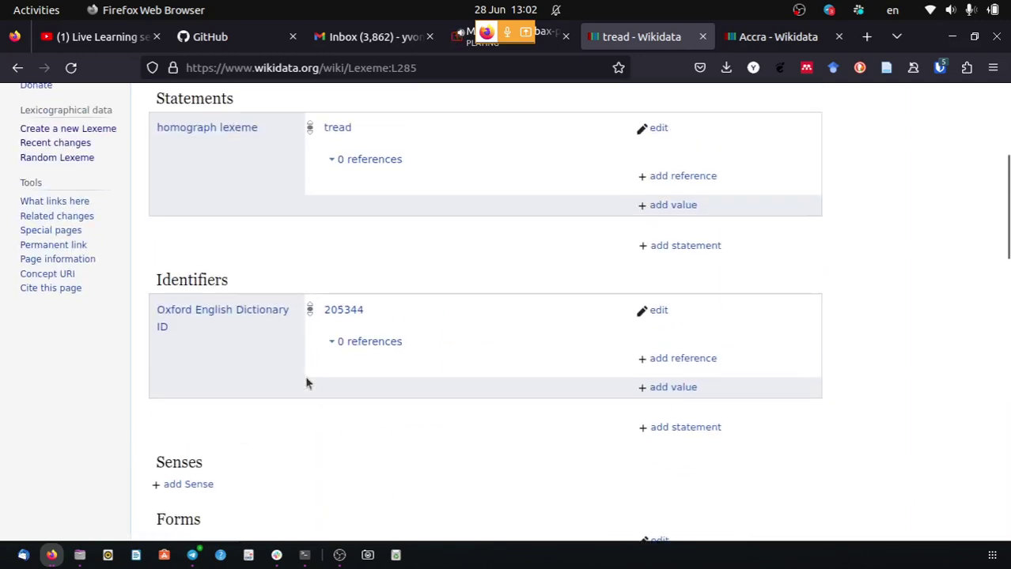
pyautogui.scroll(5, 307, 383)
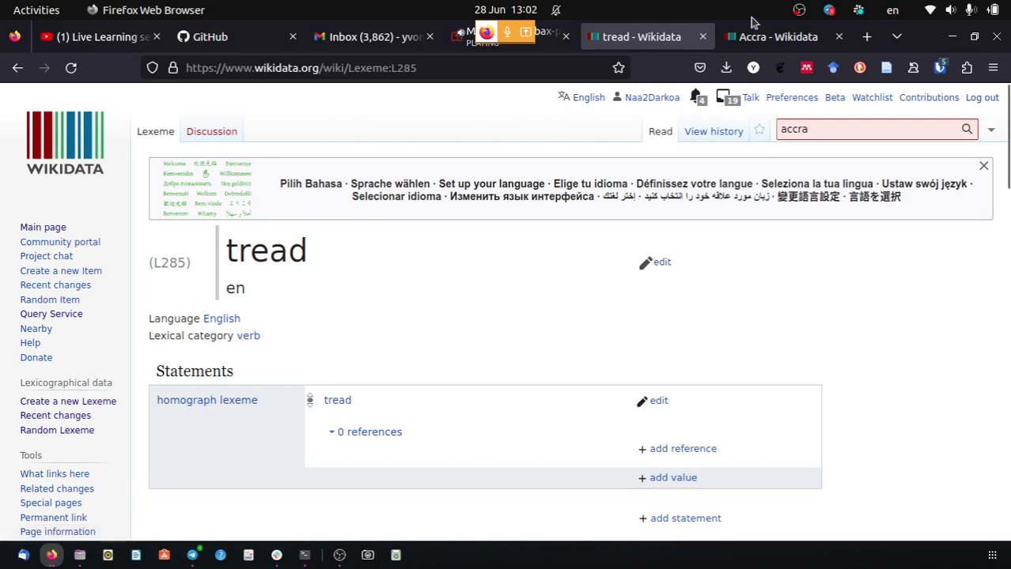
# Close the Accra page and go through Wikidata's main page to a blank form for creating a new lexeme.
pyautogui.click(839, 38)
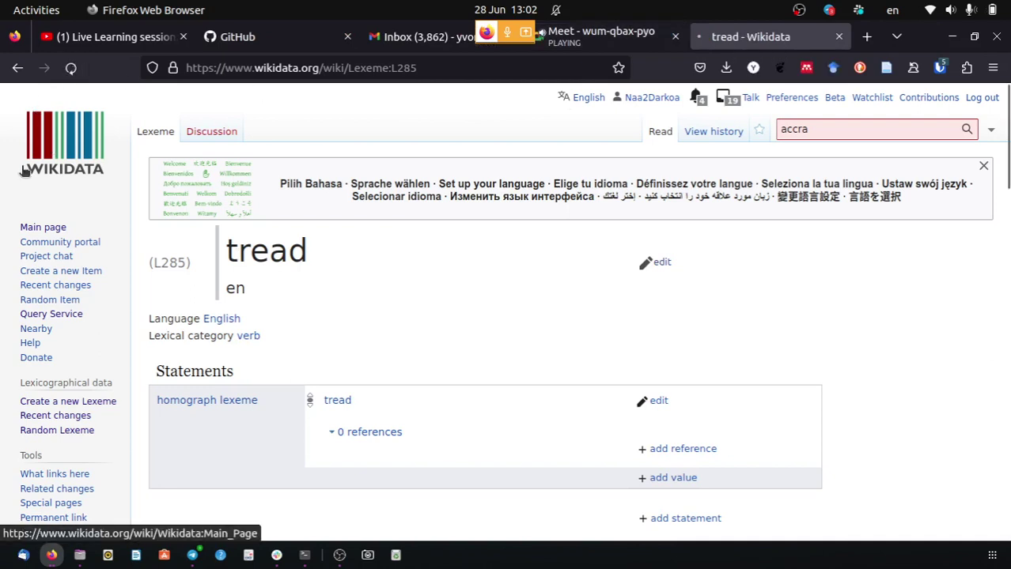
pyautogui.click(47, 149)
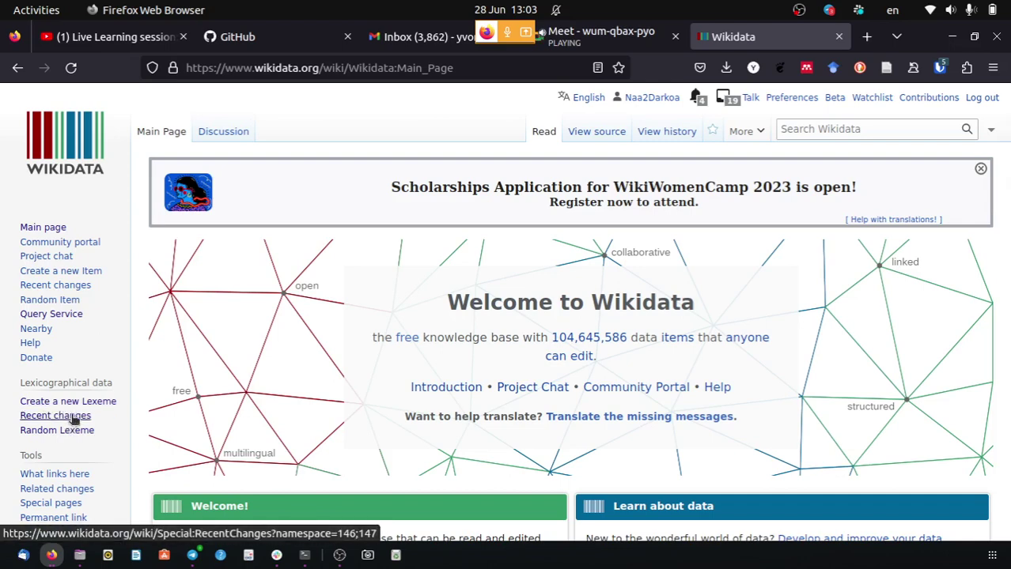
pyautogui.scroll(-15, 343, 309)
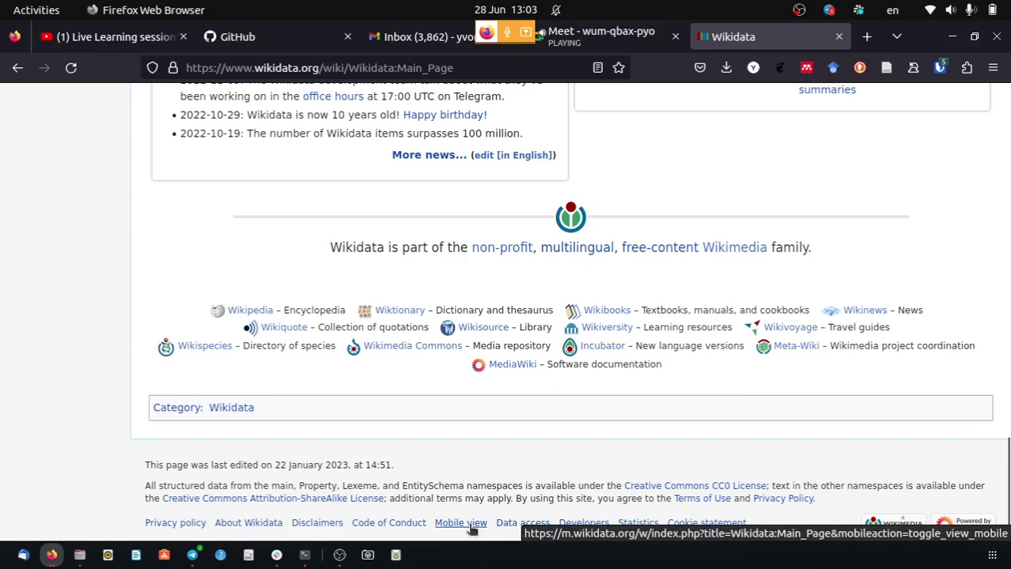
pyautogui.scroll(20, 472, 529)
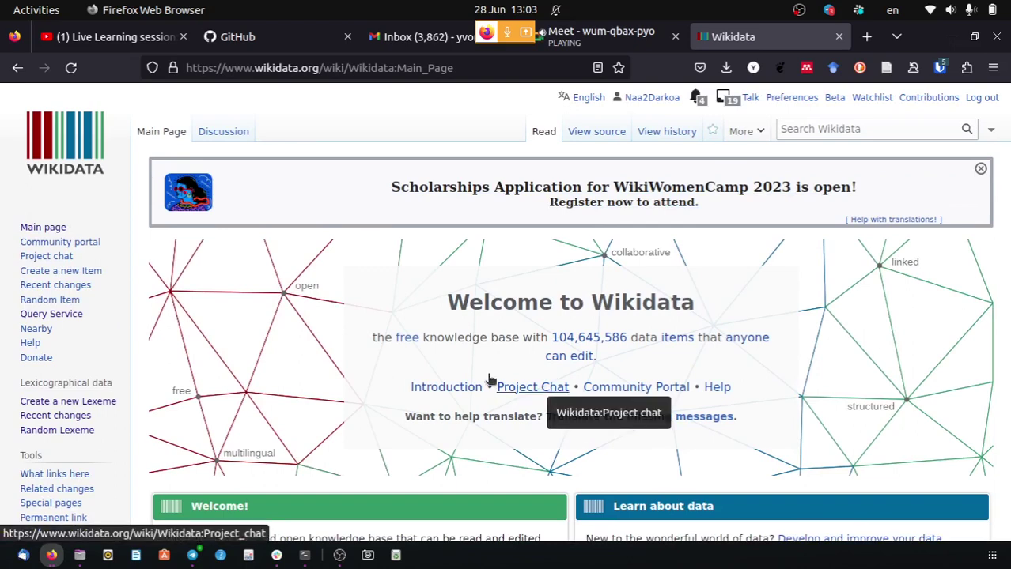
pyautogui.click(95, 405)
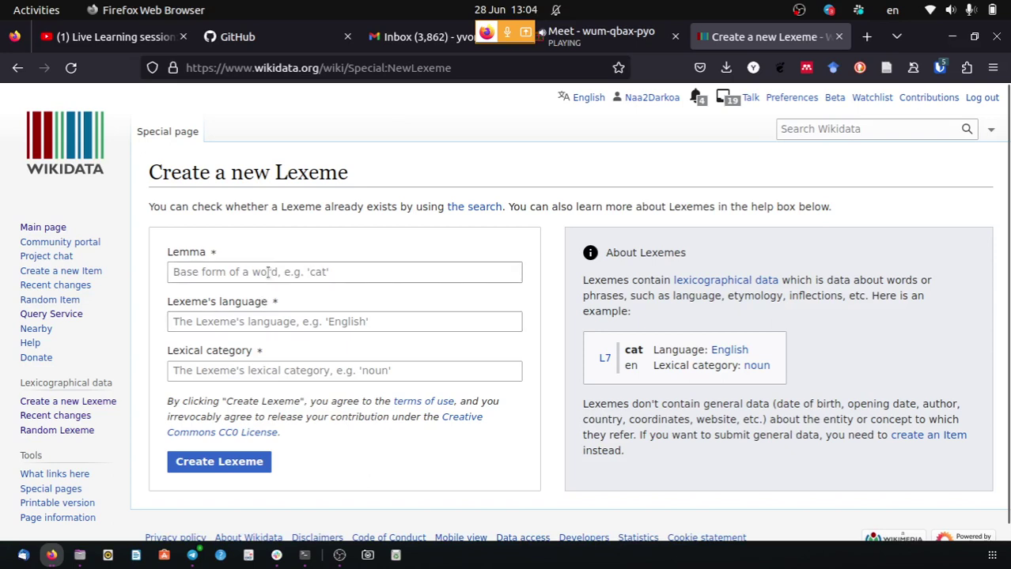
pyautogui.click(268, 272)
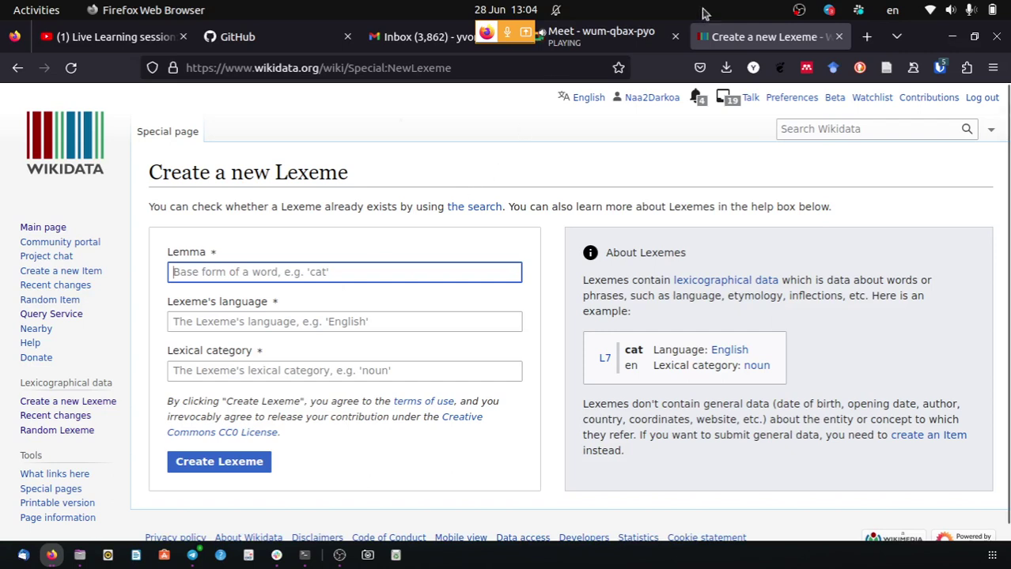
pyautogui.click(607, 39)
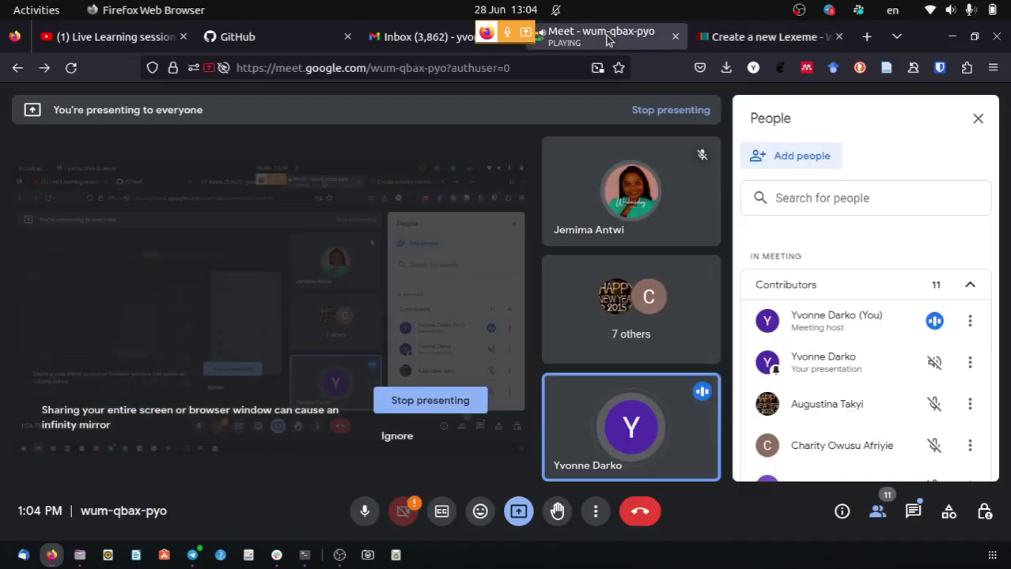
pyautogui.click(732, 46)
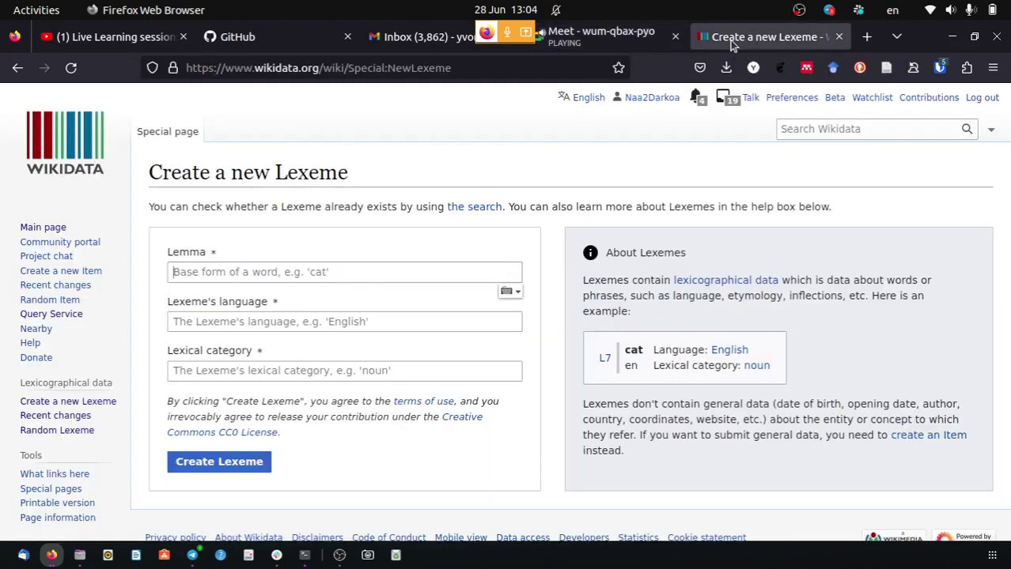
pyautogui.click(625, 47)
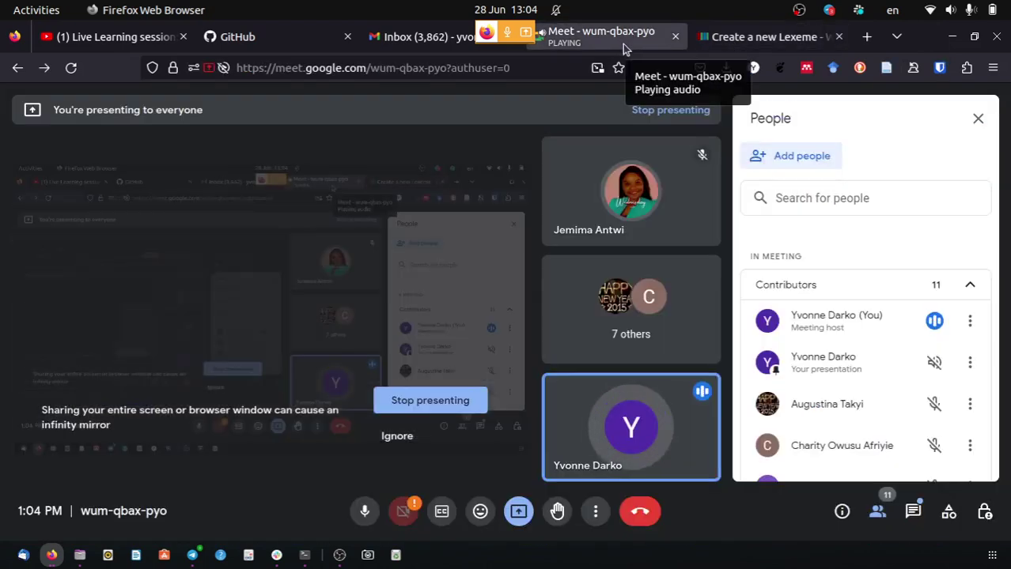
pyautogui.click(192, 555)
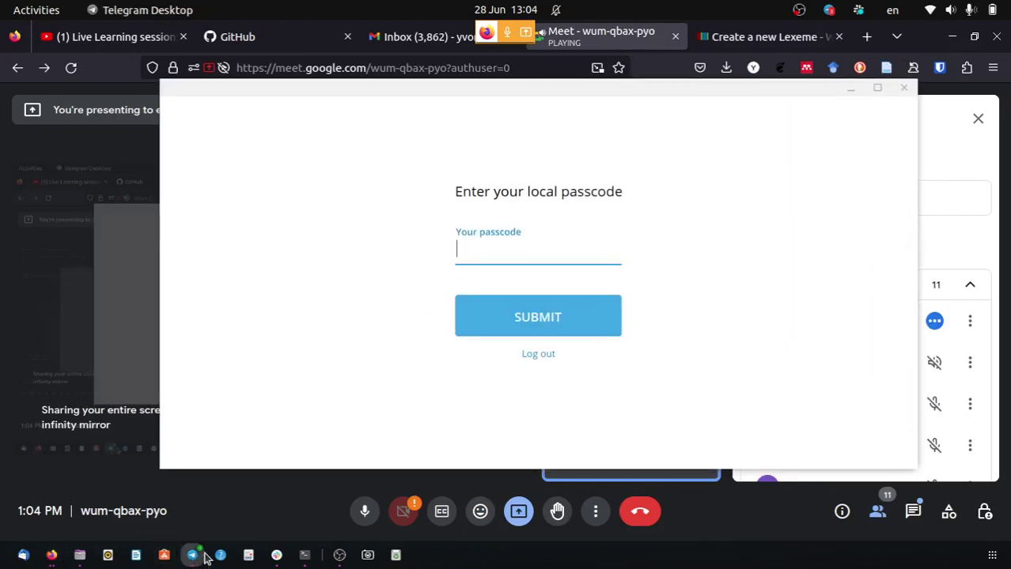
pyautogui.click(851, 93)
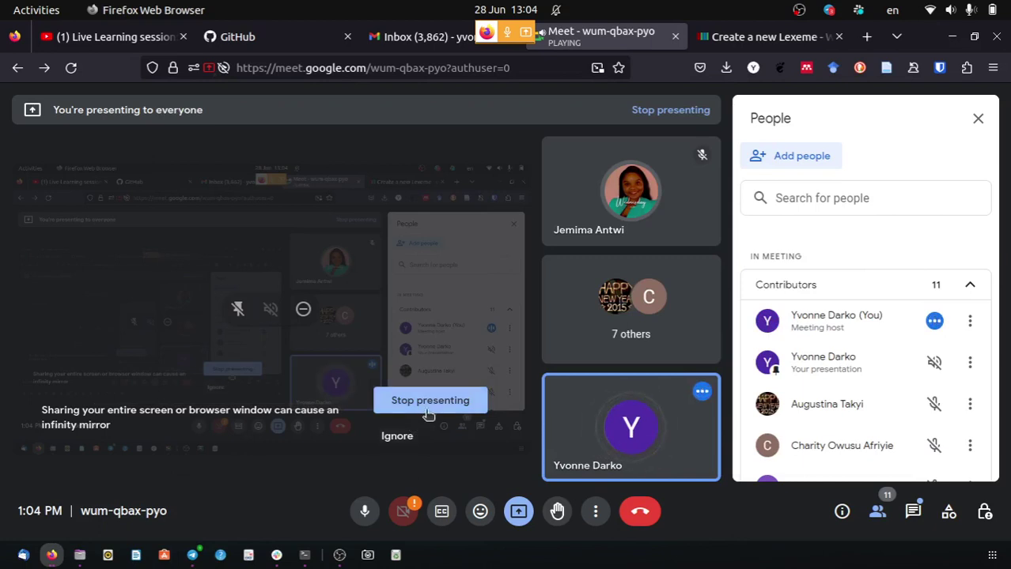
pyautogui.click(721, 41)
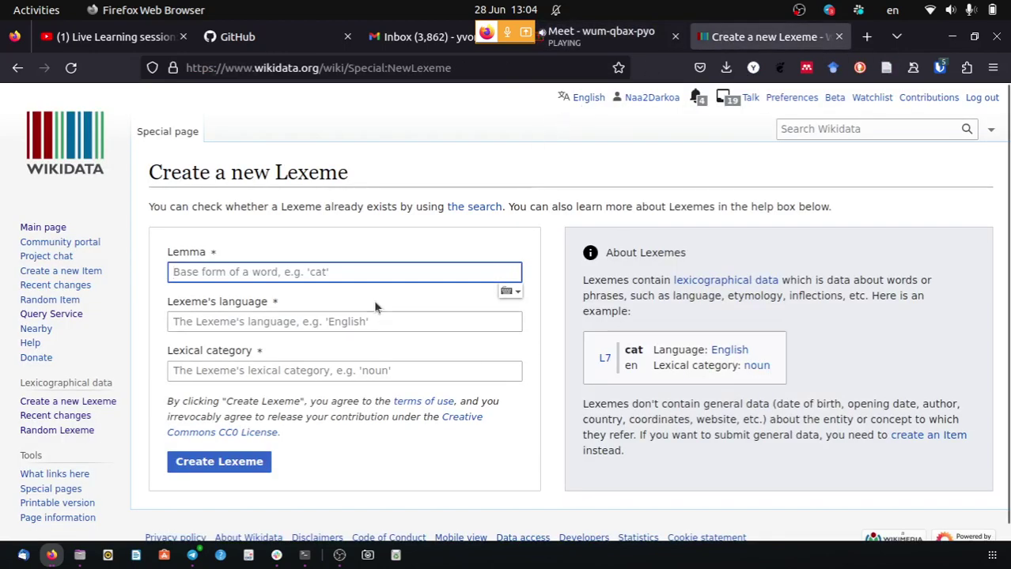
# Enter "aduro" as the new lexeme's lemma and choose Twi, the dialect of the Akan language in Ghana, as its language.
pyautogui.write('aduro')
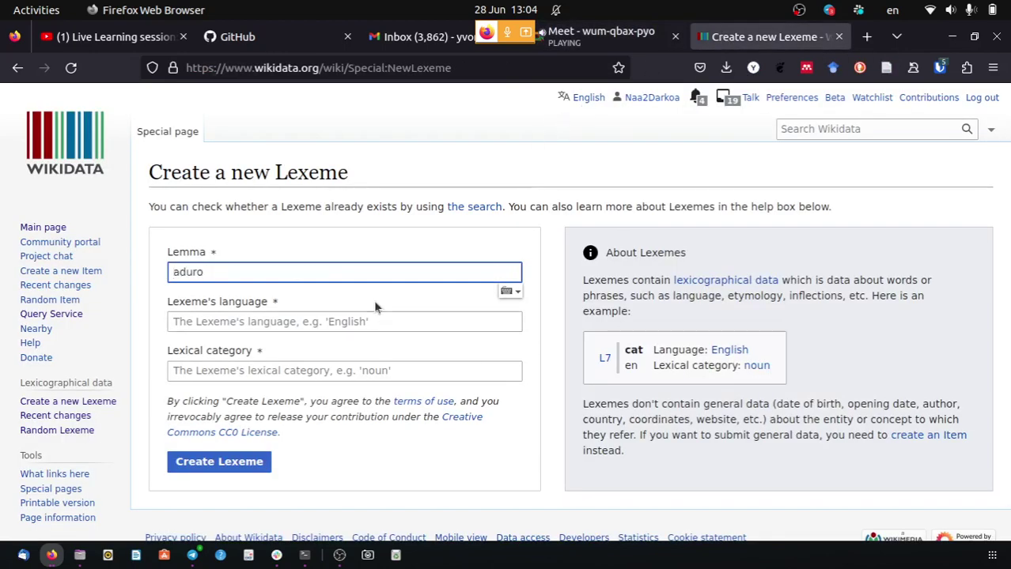
pyautogui.click(327, 323)
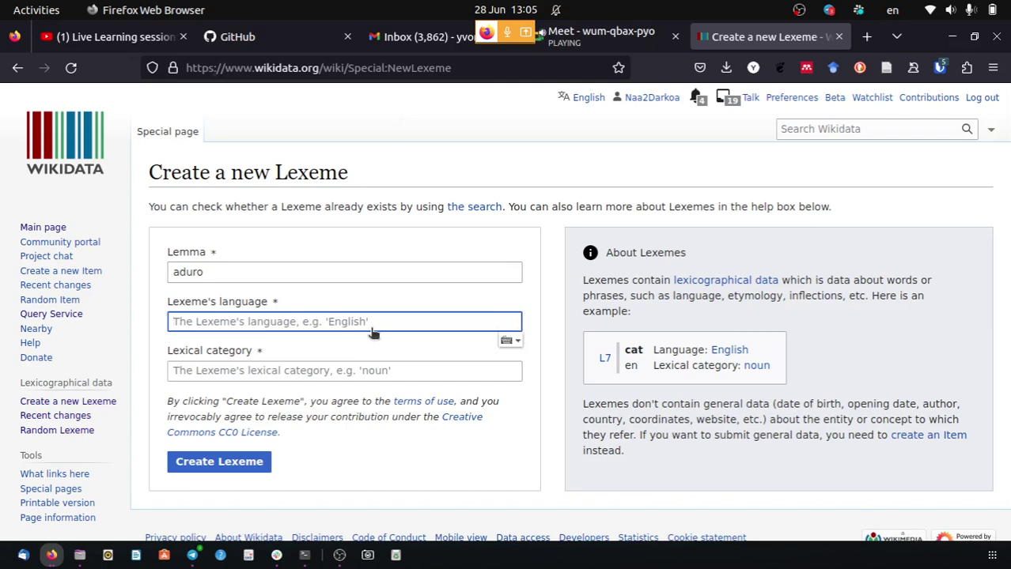
pyautogui.write('Twi')
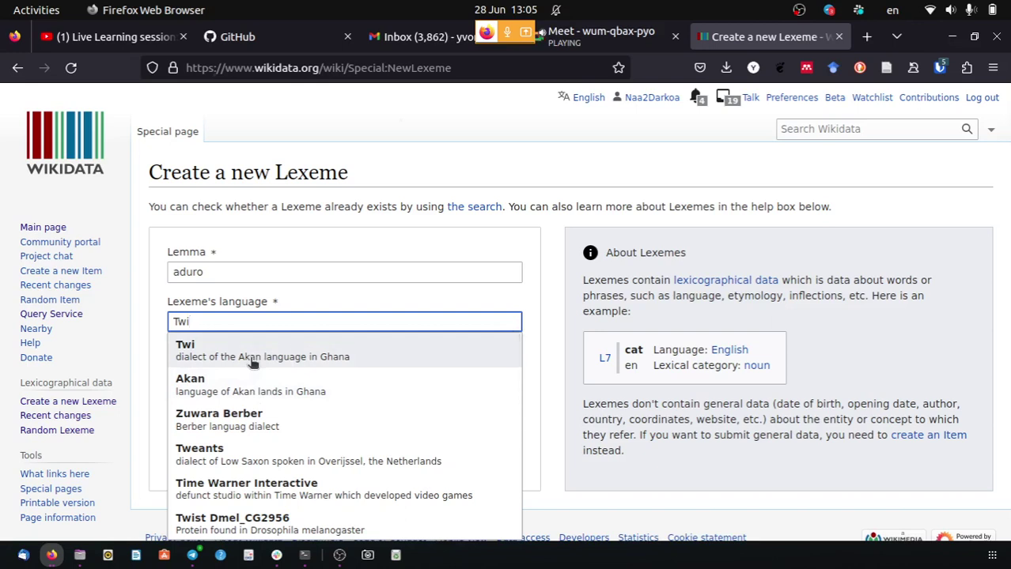
pyautogui.click(253, 361)
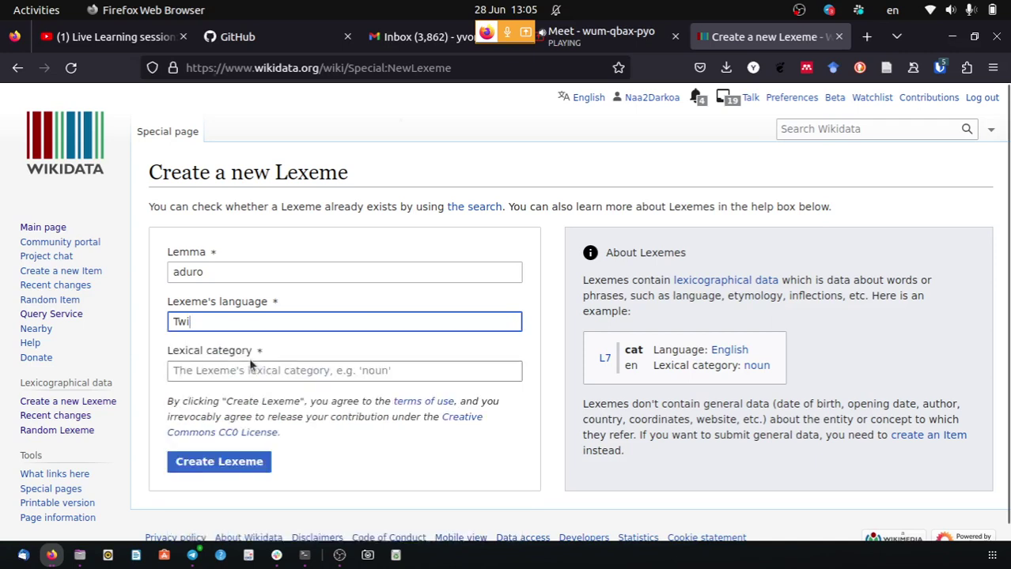
pyautogui.click(268, 371)
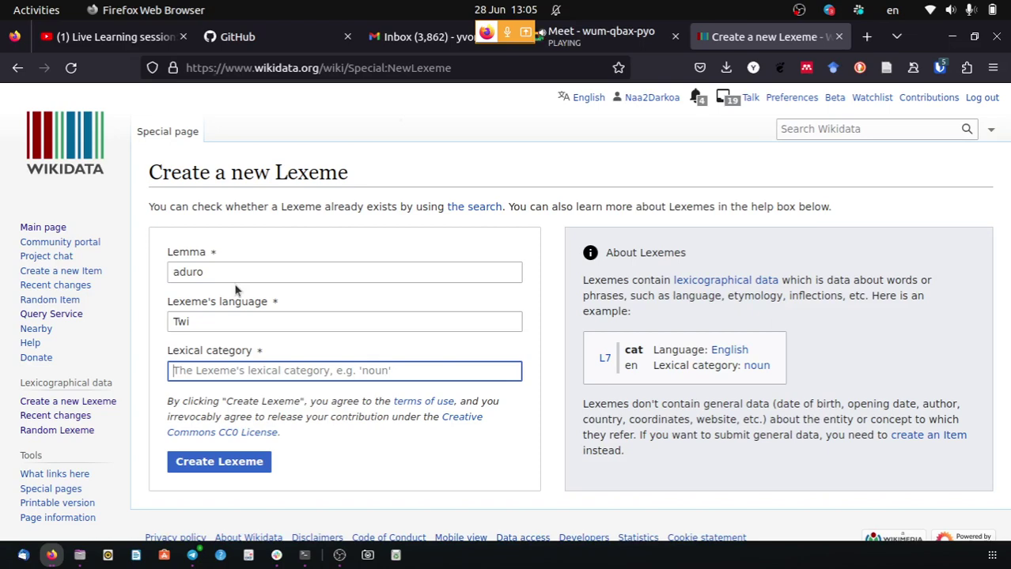
# Switch to the Google Meet call, admit the participant waiting to join, and return to the new lexeme form.
pyautogui.click(601, 37)
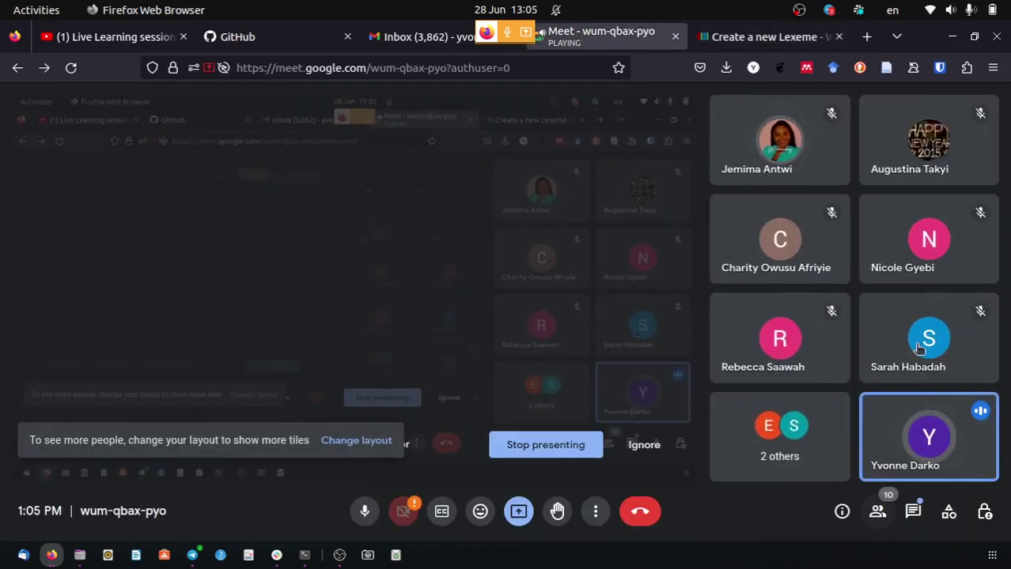
pyautogui.click(877, 511)
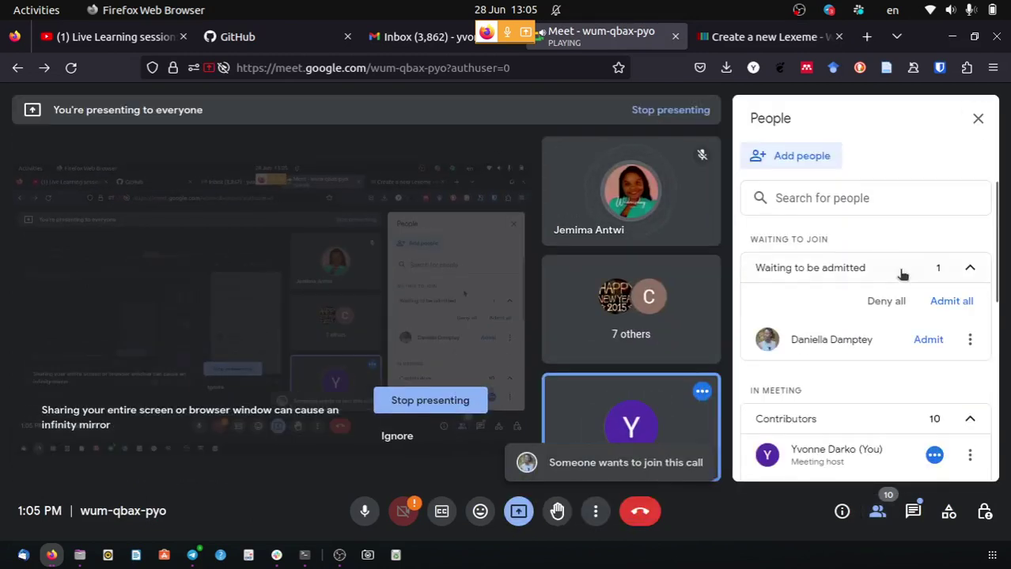
pyautogui.click(930, 341)
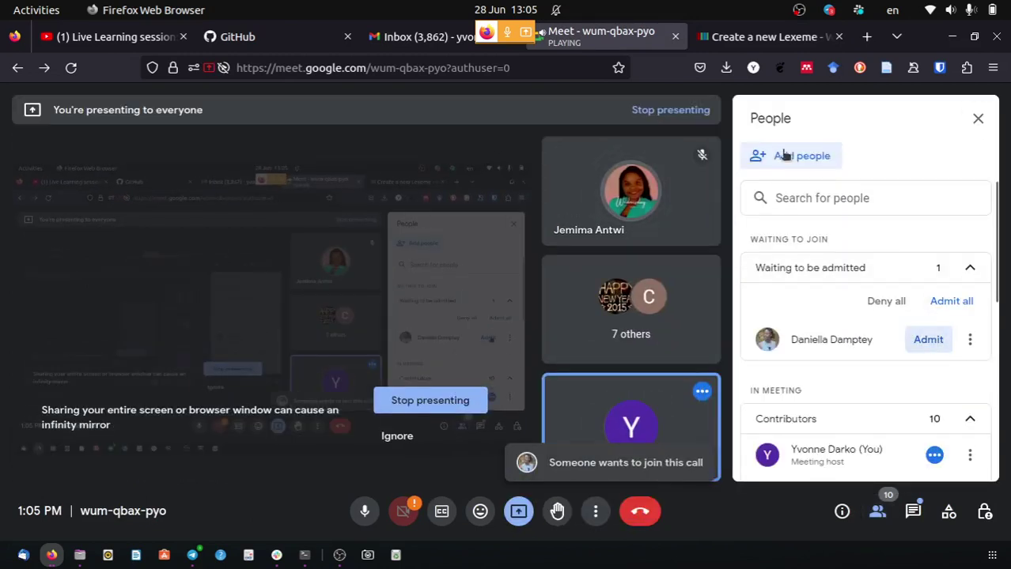
pyautogui.click(726, 44)
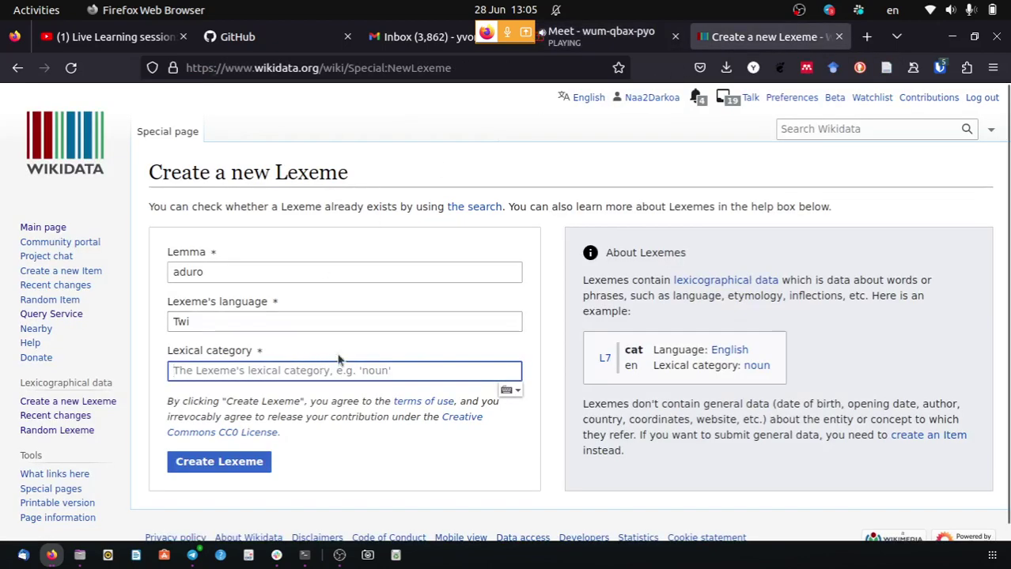
# Set the lexical category to noun, the word class naming an object, and create the lexeme.
pyautogui.write('noun')
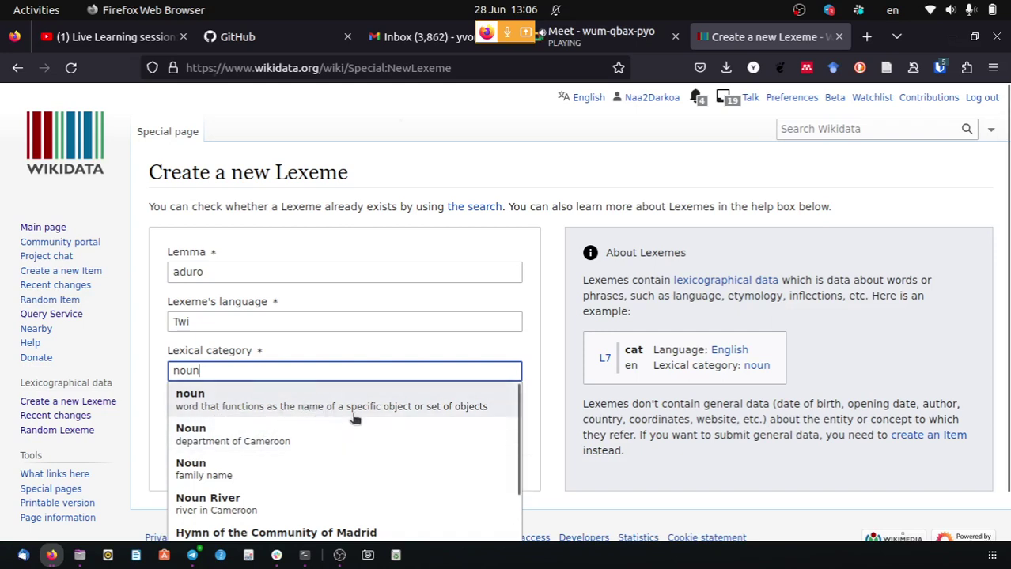
pyautogui.click(445, 412)
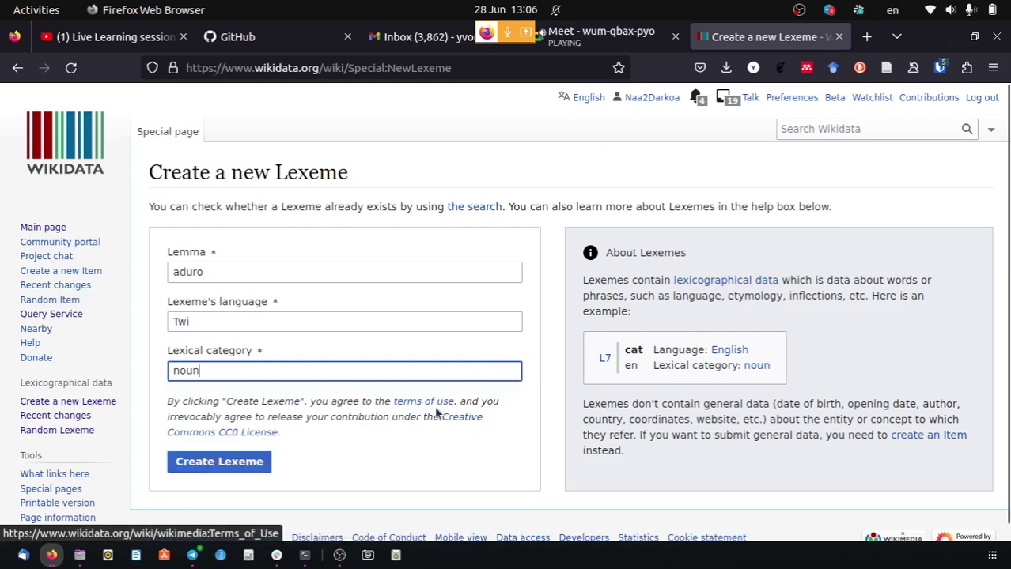
pyautogui.click(248, 465)
pyautogui.click(247, 463)
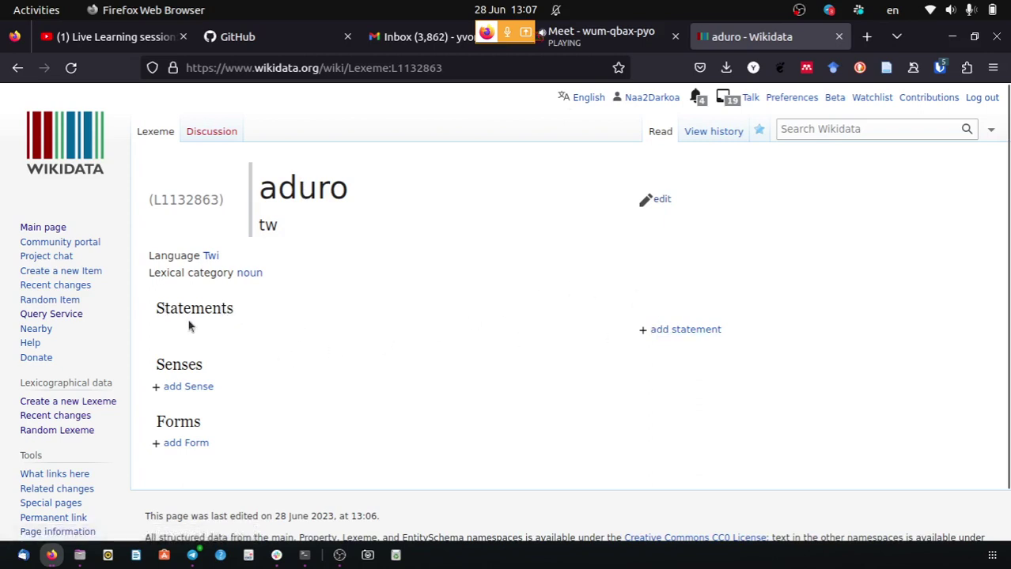
# Start a new statement on the aduro lexeme and look up properties matching "in".
pyautogui.click(685, 331)
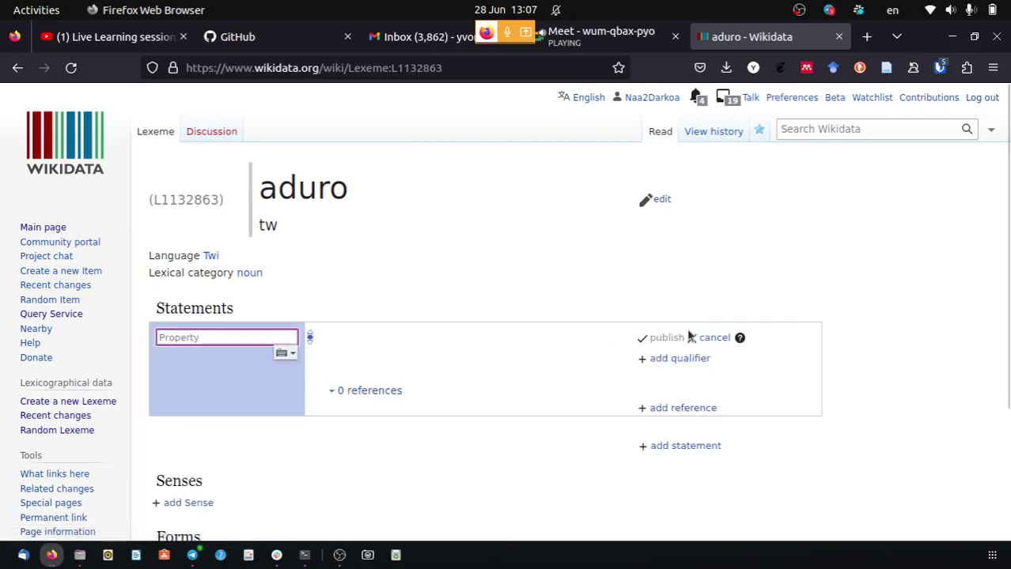
pyautogui.write('in')
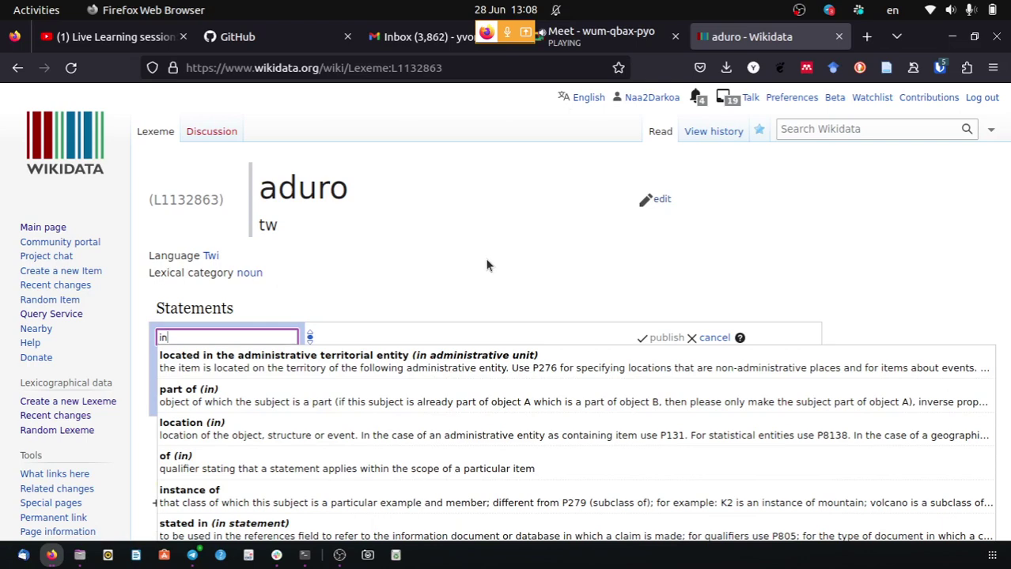
# Switch to the Google Meet call, admit the participant waiting to join, and return to the aduro lexeme page.
pyautogui.click(569, 36)
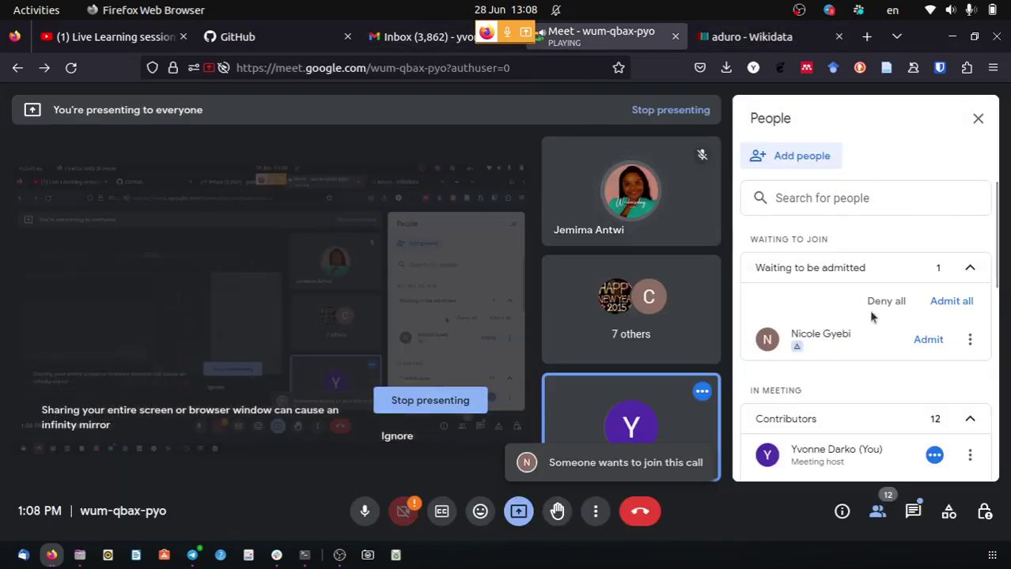
pyautogui.click(928, 340)
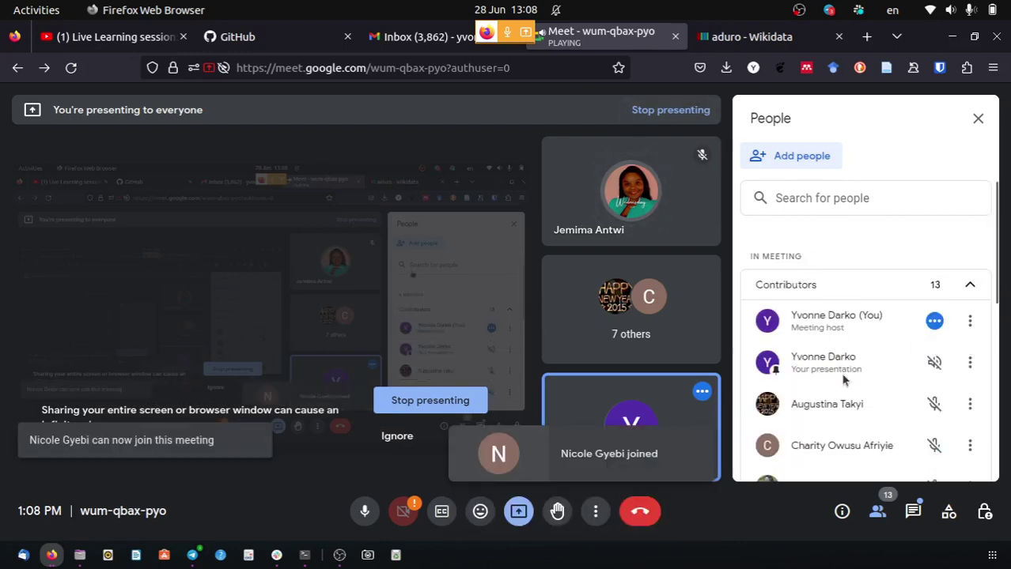
pyautogui.click(751, 36)
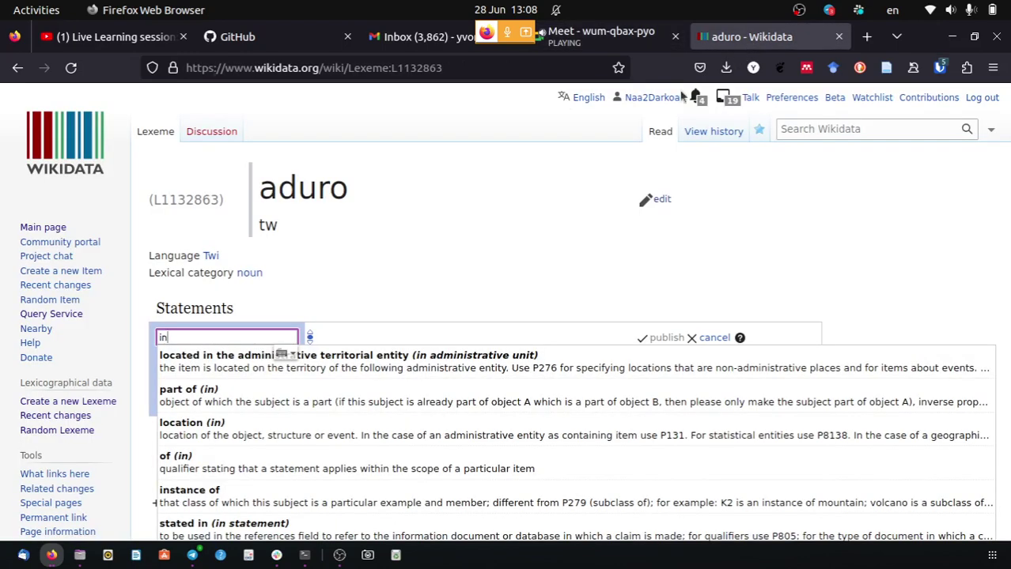
# Go back to the Google Meet call and look through the list of participants in the meeting.
pyautogui.click(601, 36)
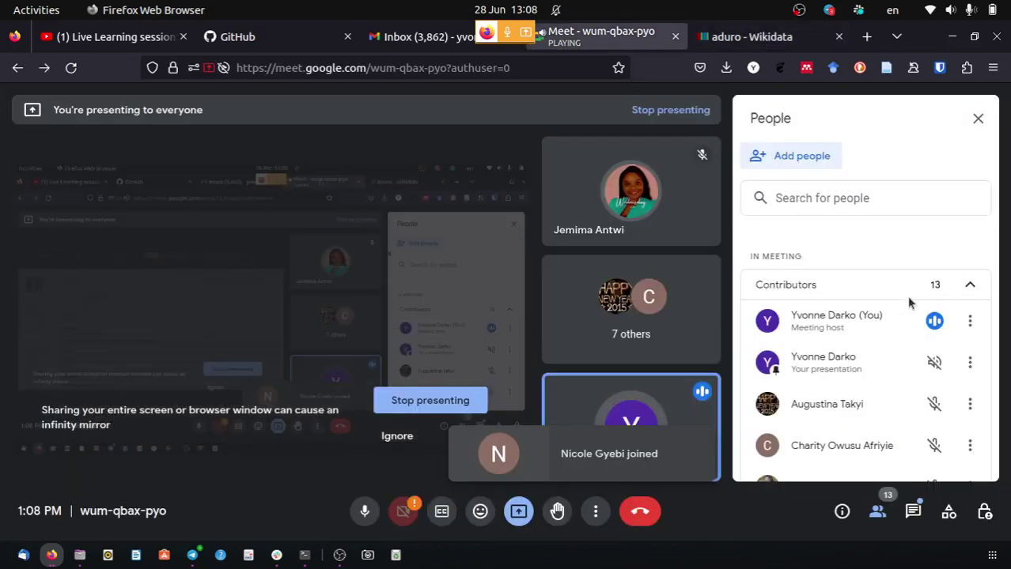
pyautogui.scroll(-5, 896, 316)
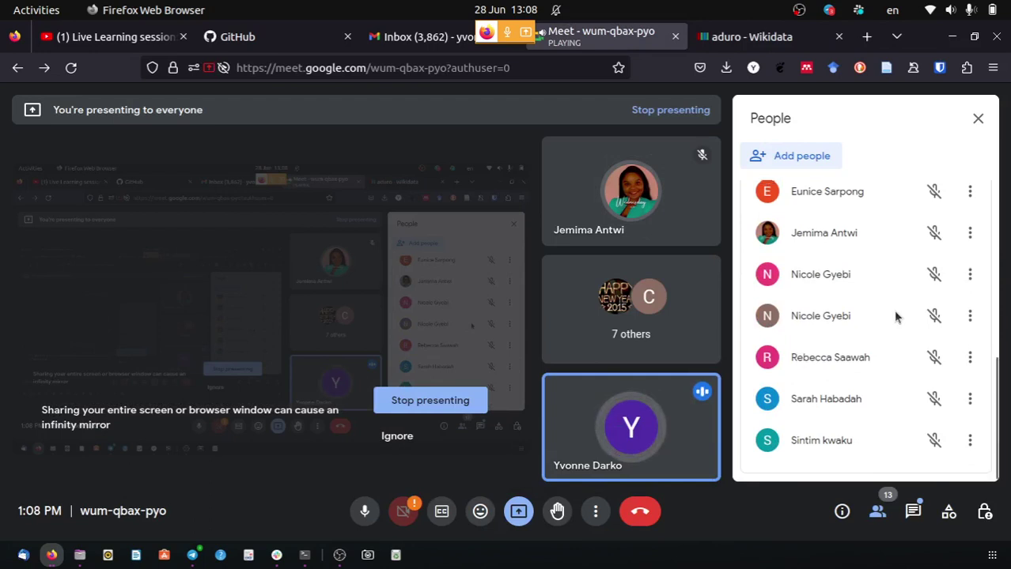
pyautogui.scroll(2, 896, 317)
pyautogui.scroll(4, 896, 317)
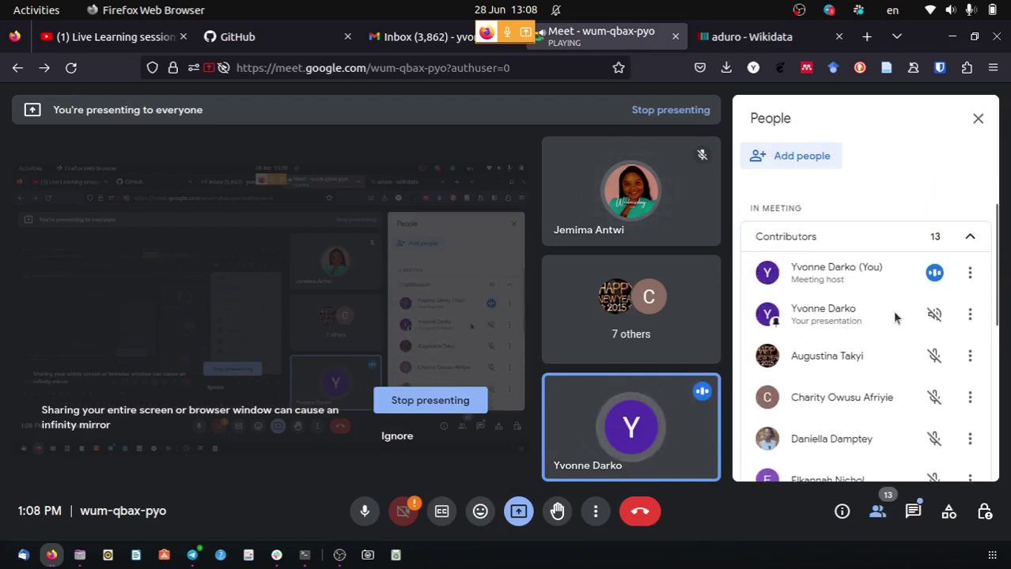
pyautogui.scroll(2, 893, 320)
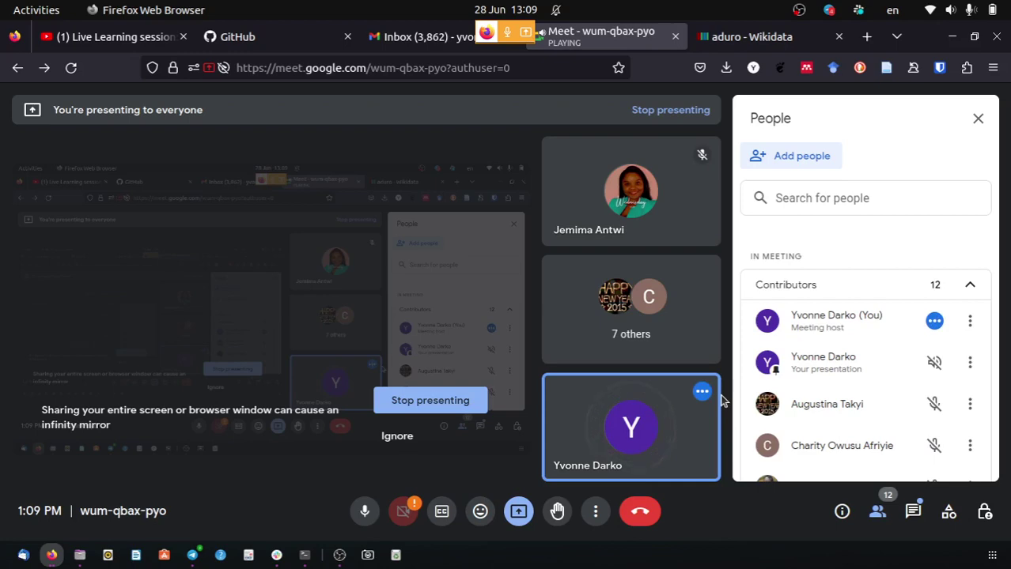
# Return to the aduro page and search Wikidata for pages containing "L686769".
pyautogui.click(761, 39)
pyautogui.click(846, 134)
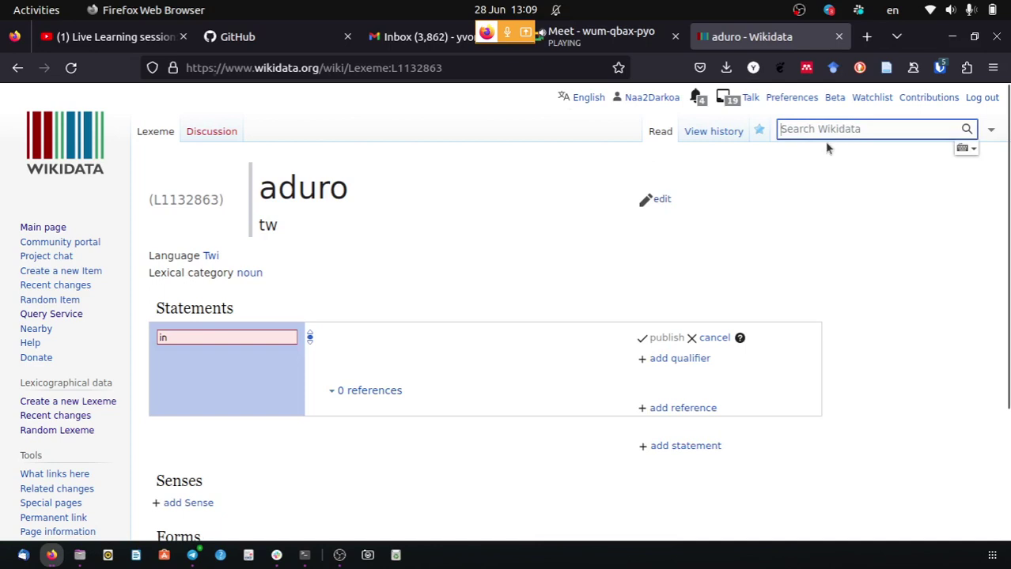
pyautogui.write('L')
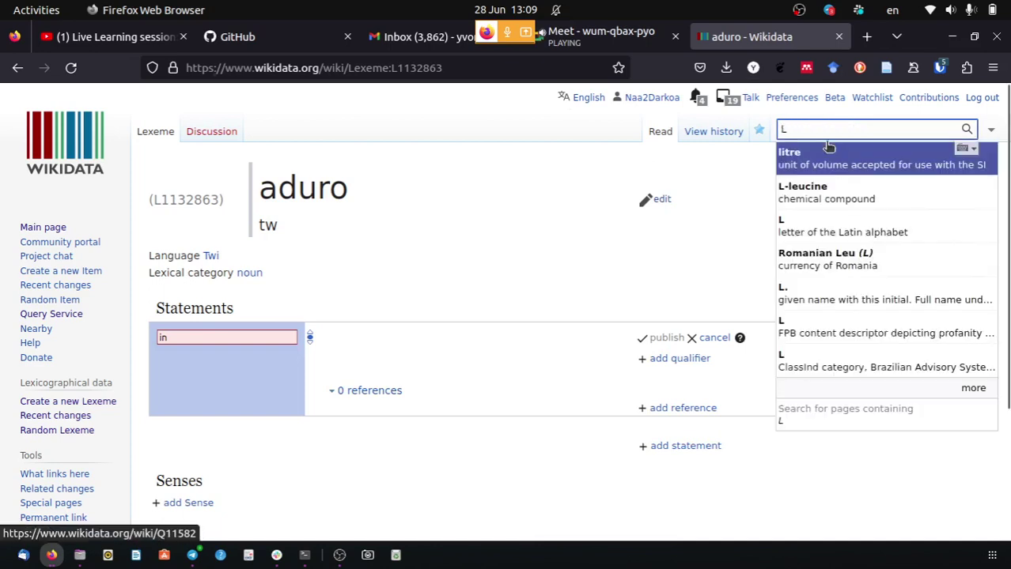
pyautogui.write('6')
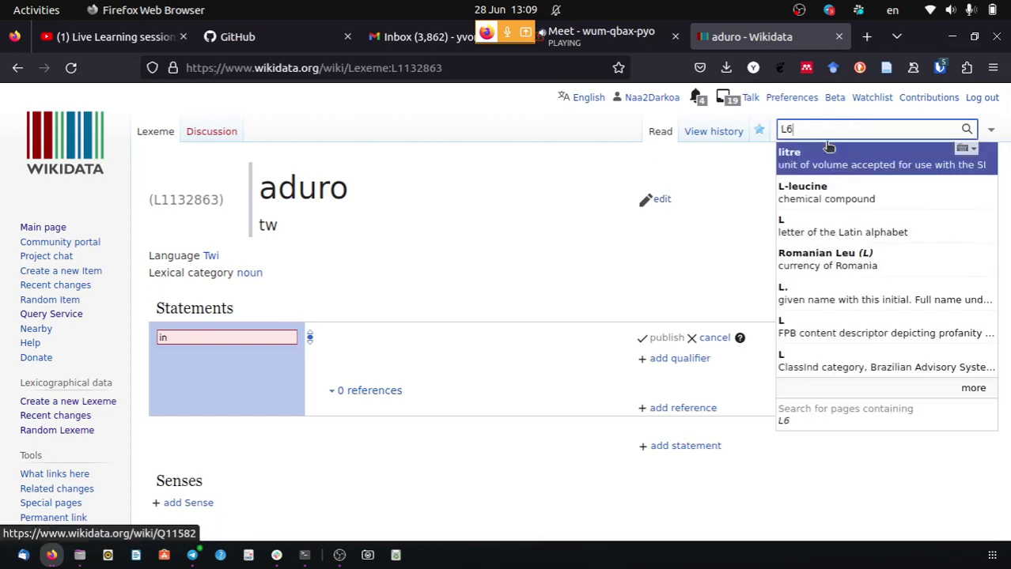
pyautogui.write('8')
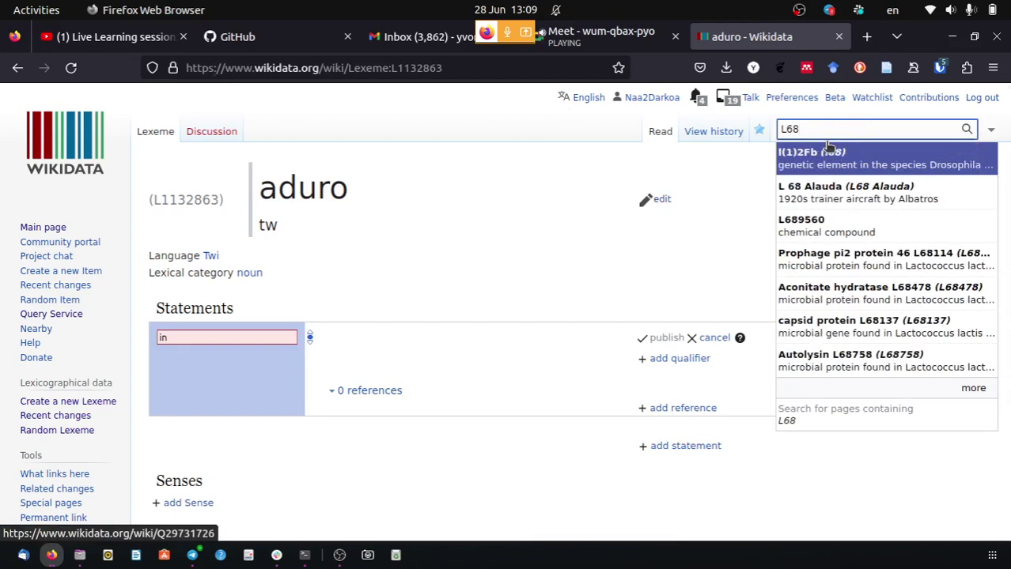
pyautogui.write('67')
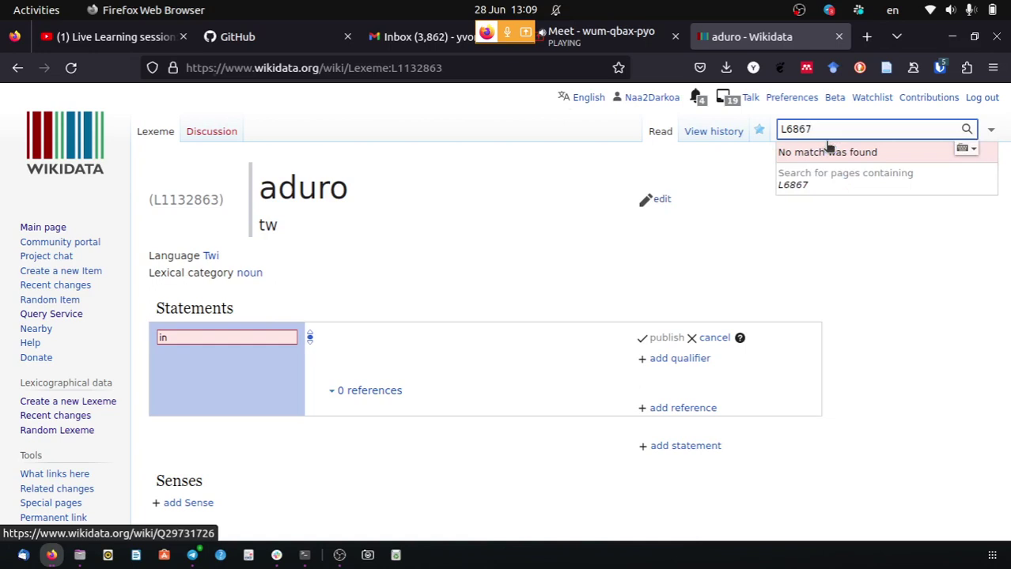
pyautogui.write('69')
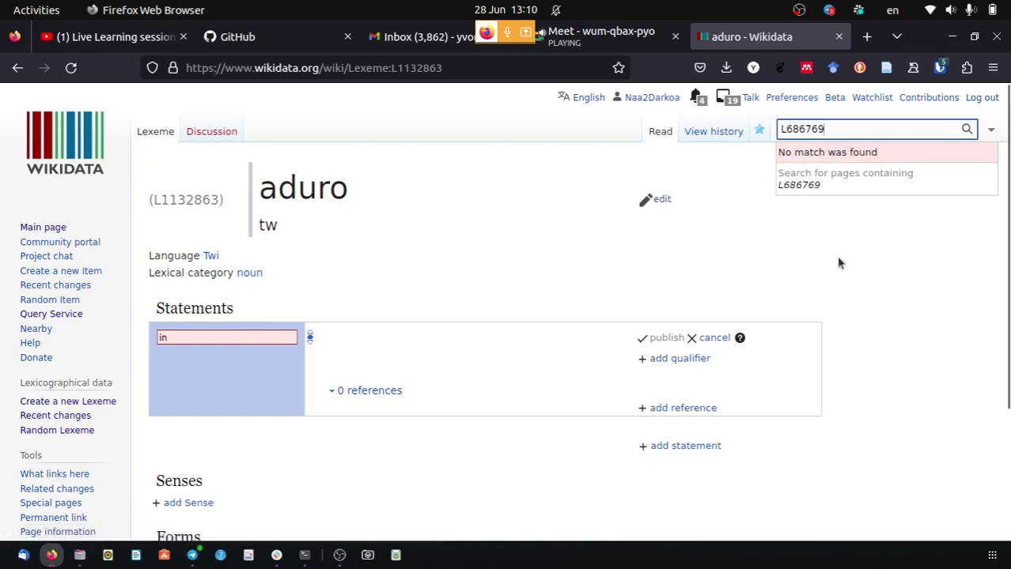
pyautogui.click(801, 186)
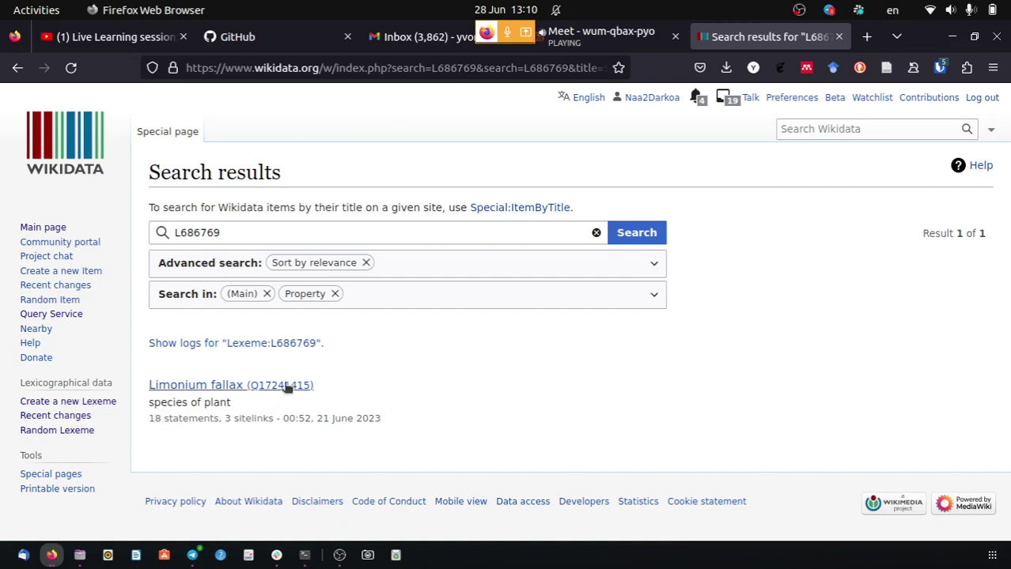
# Check the public logs for Lexeme:L686769 in a new tab, taking the search results tab back to the aduro page.
pyautogui.rightClick(300, 350)
pyautogui.click(332, 356)
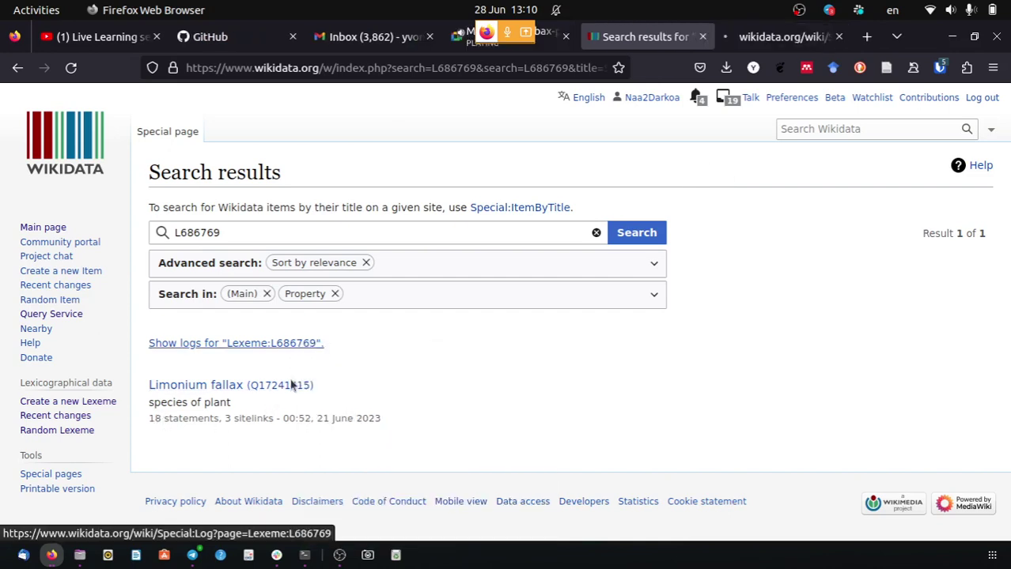
pyautogui.click(17, 67)
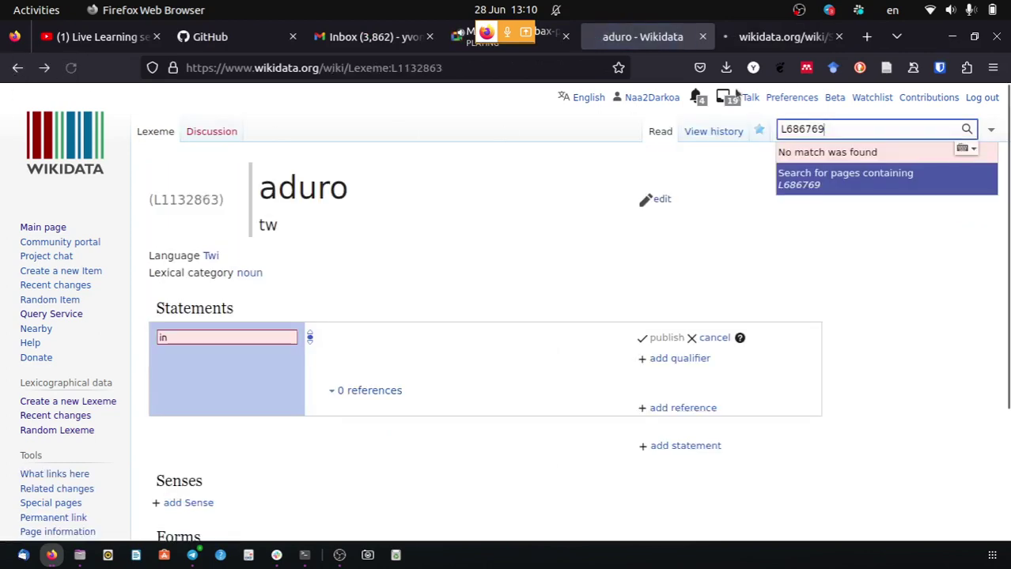
pyautogui.click(753, 37)
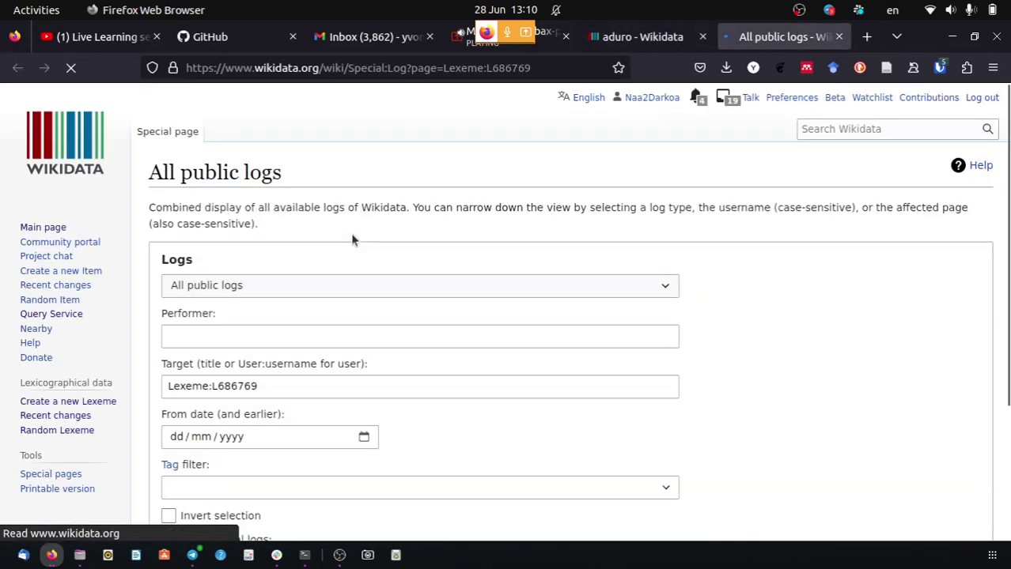
pyautogui.scroll(-3, 613, 284)
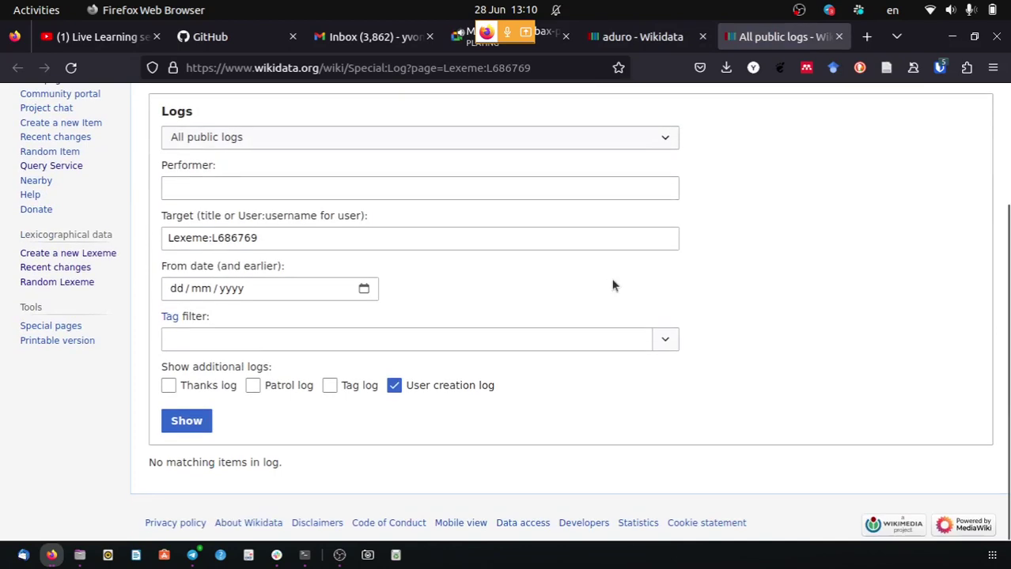
pyautogui.scroll(3, 613, 283)
# Return to the aduro page and clear the L686769 query from the Wikidata search.
pyautogui.click(645, 38)
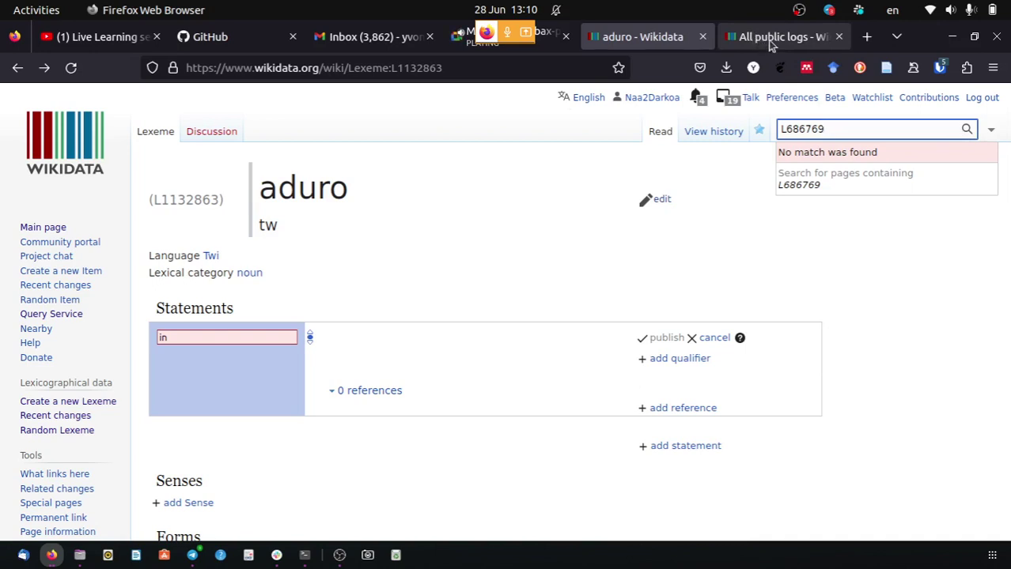
pyautogui.moveTo(825, 130); pyautogui.dragTo(775, 133)
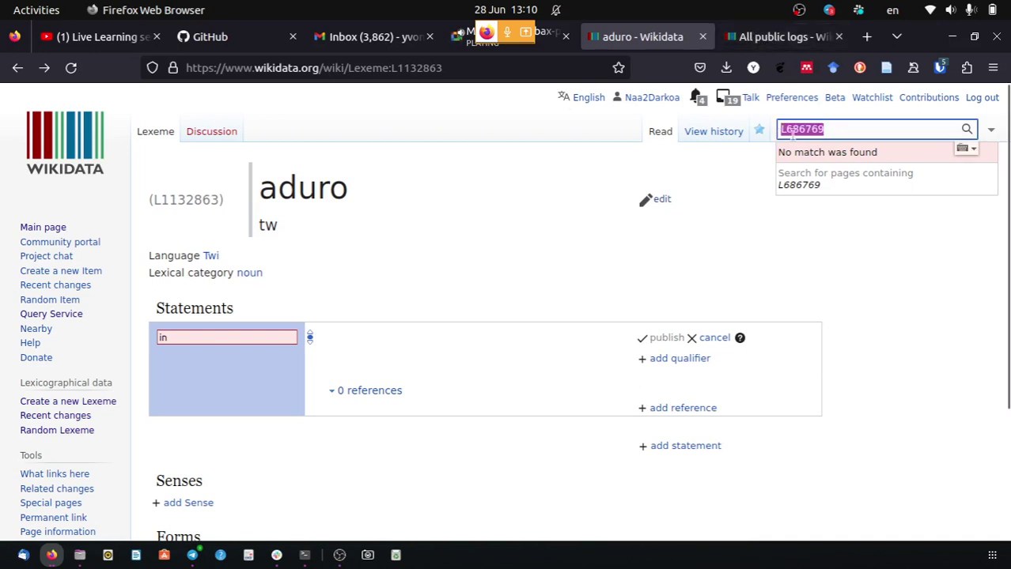
pyautogui.press('BackSpace')
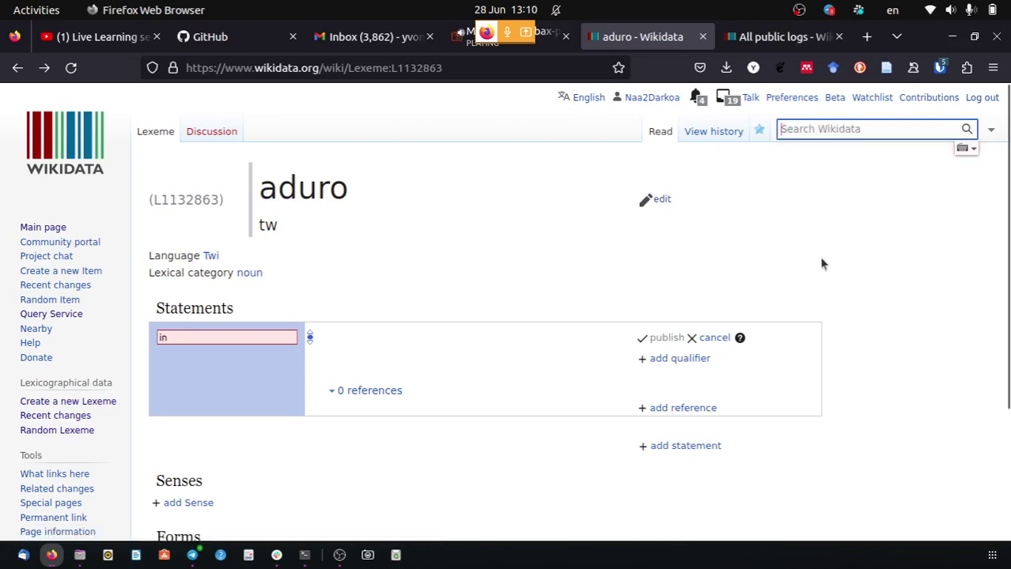
pyautogui.click(752, 37)
pyautogui.hotkey('ctrl', 'pageup')
pyautogui.write('T')
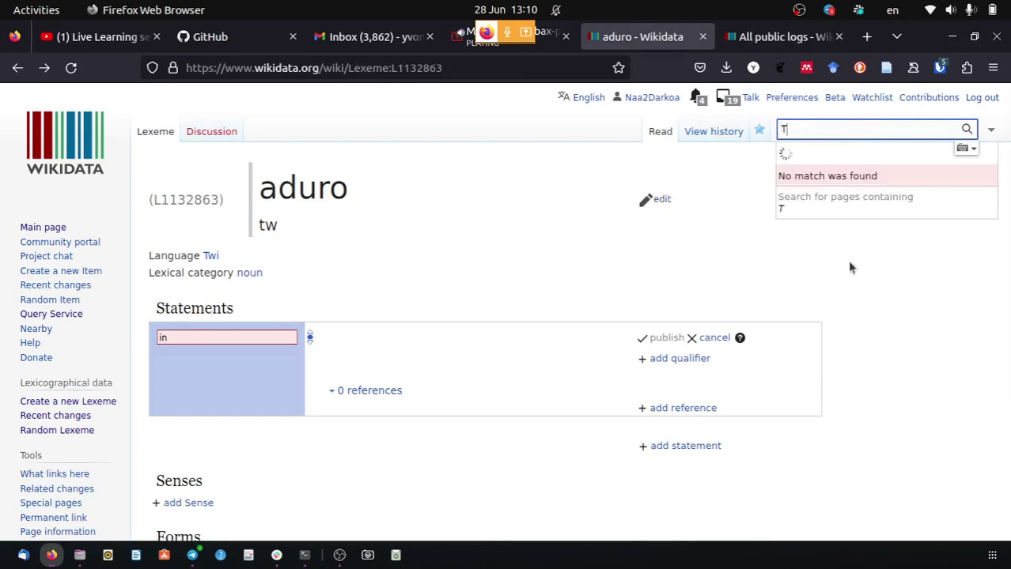
pyautogui.write('i')
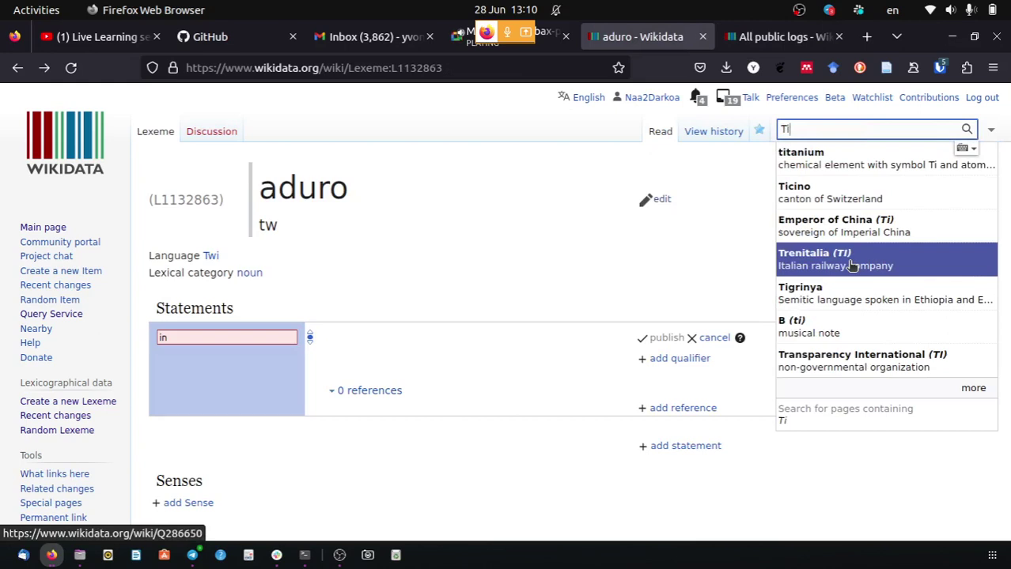
pyautogui.press('BackSpace')
pyautogui.press('BackSpace')
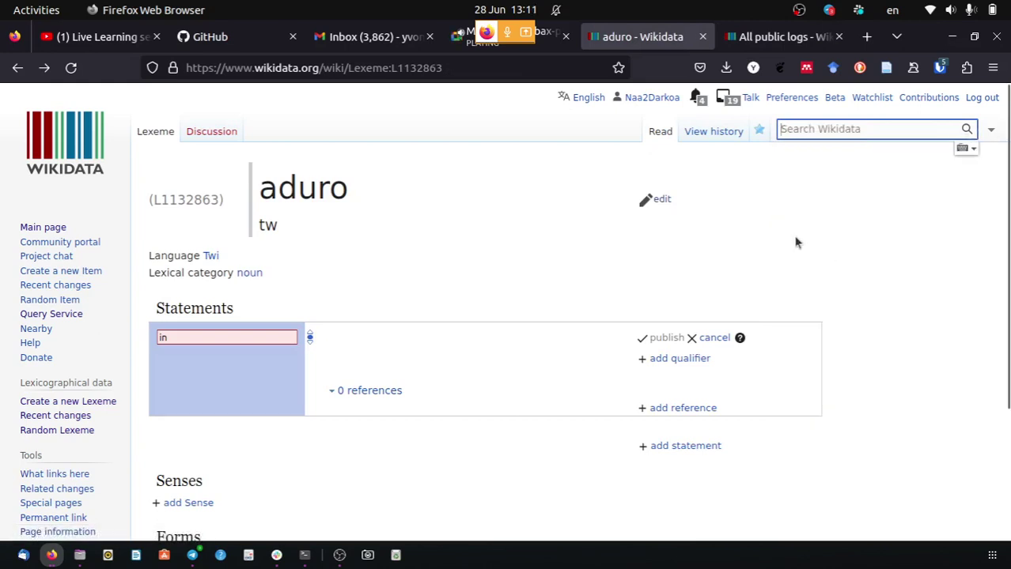
# Switch to the Google Meet call and admit the participant waiting to join.
pyautogui.click(764, 39)
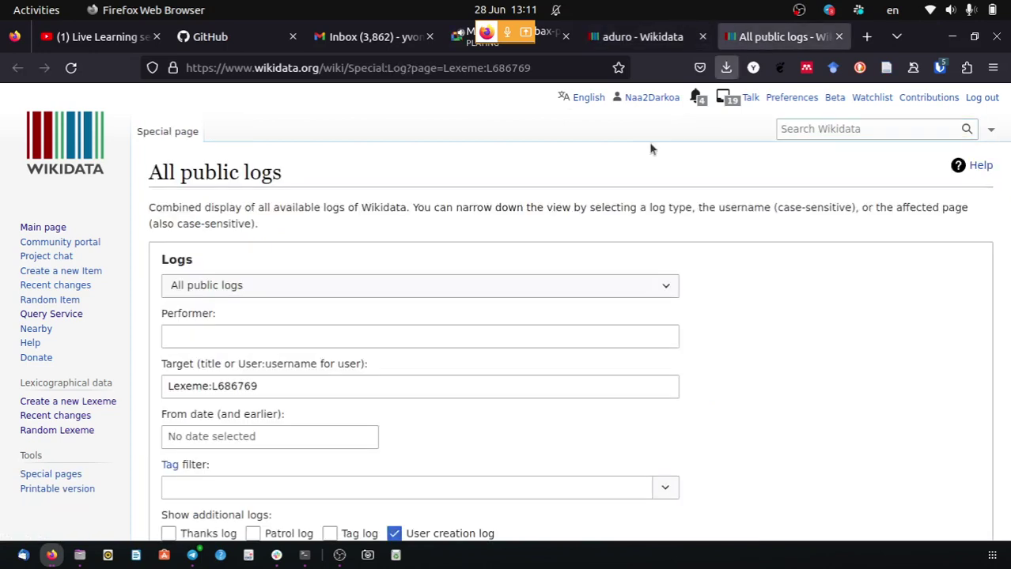
pyautogui.click(469, 37)
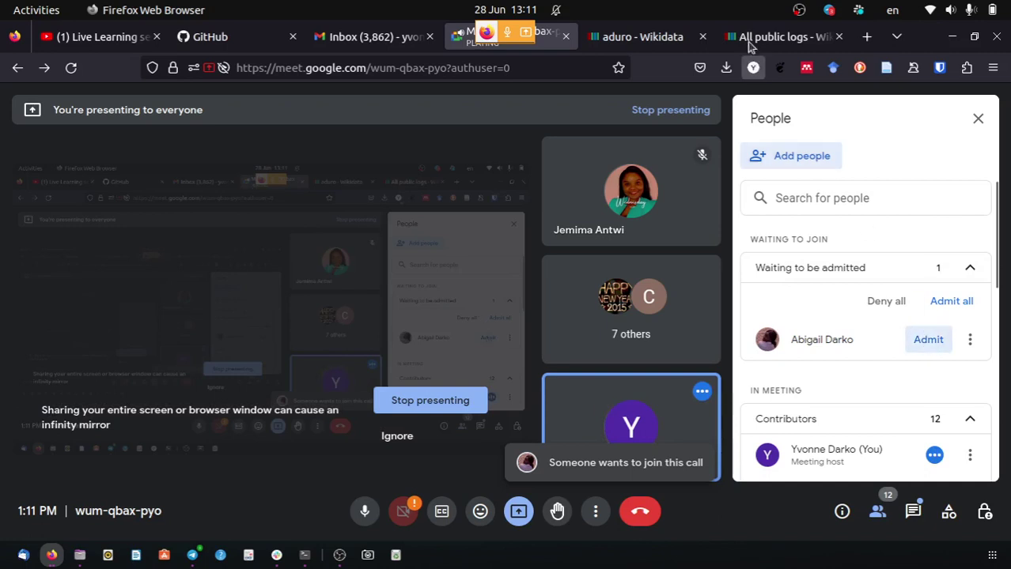
pyautogui.click(928, 341)
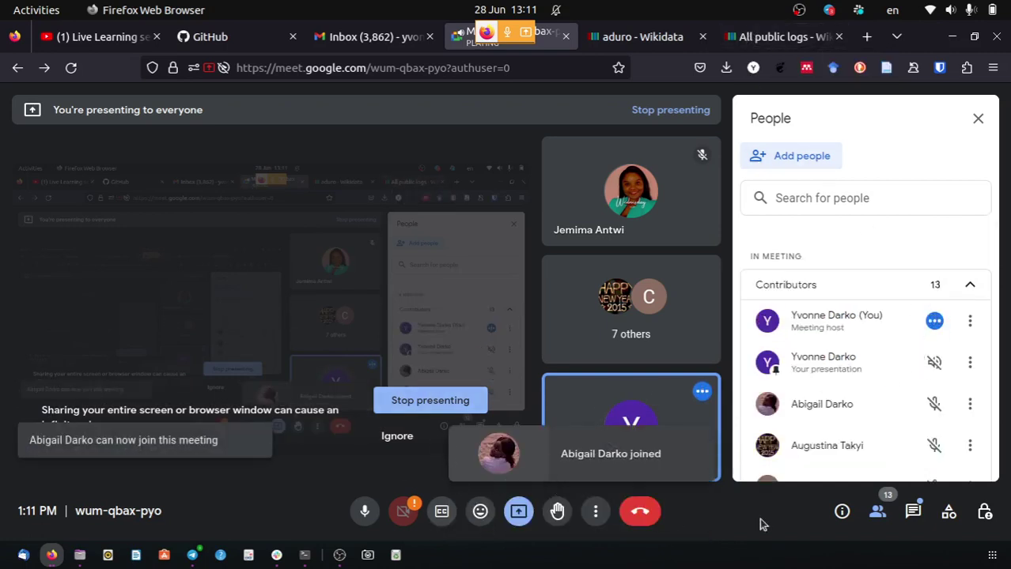
# Look through the meeting's in-call messages for the shared lexeme link, and close the chat.
pyautogui.click(913, 513)
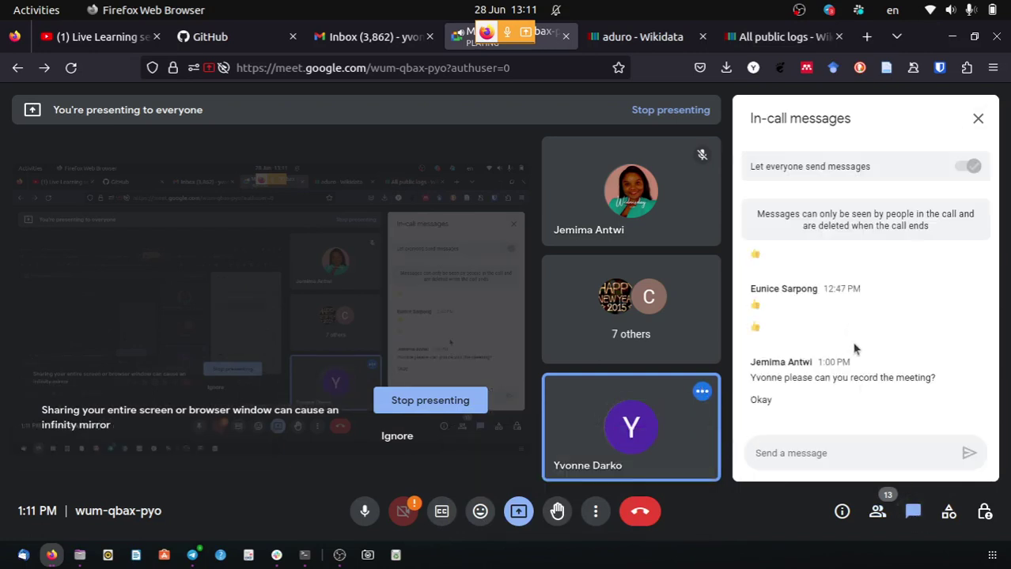
pyautogui.scroll(5, 854, 348)
pyautogui.scroll(-5, 859, 342)
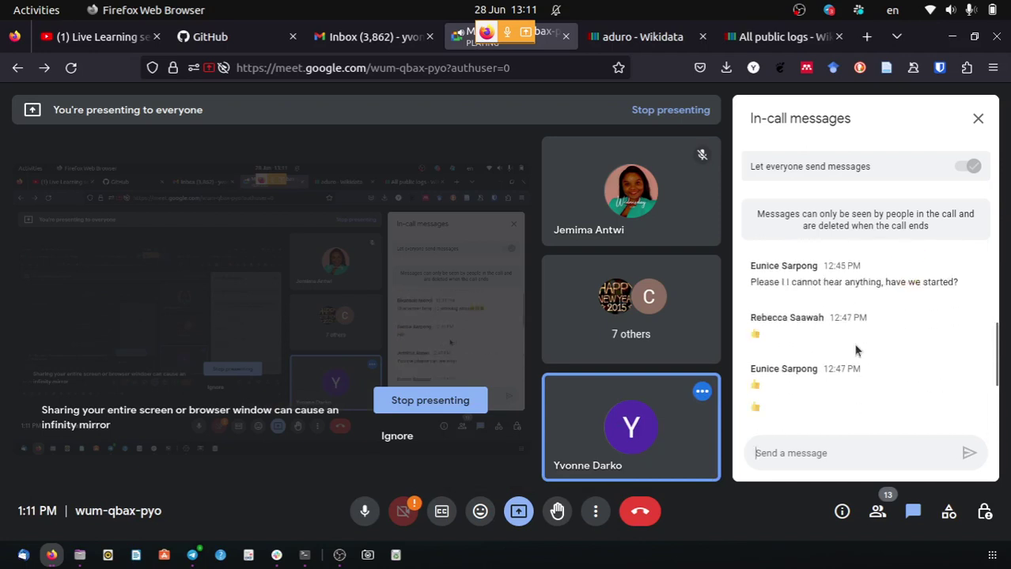
pyautogui.click(978, 118)
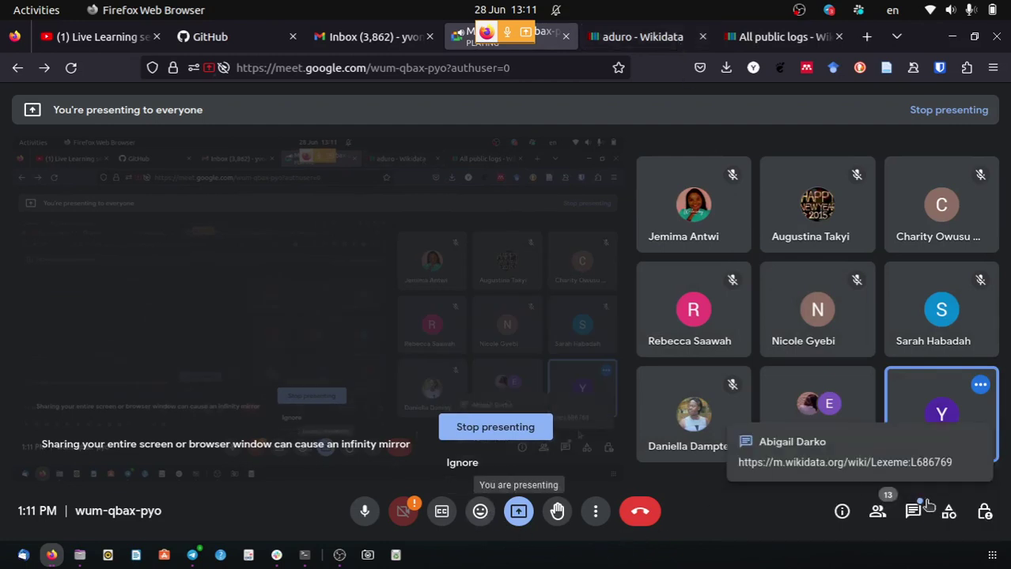
# Reopen the in-call messages and open the shared Wikidata link to Lexeme:L686769 in a new tab.
pyautogui.click(898, 492)
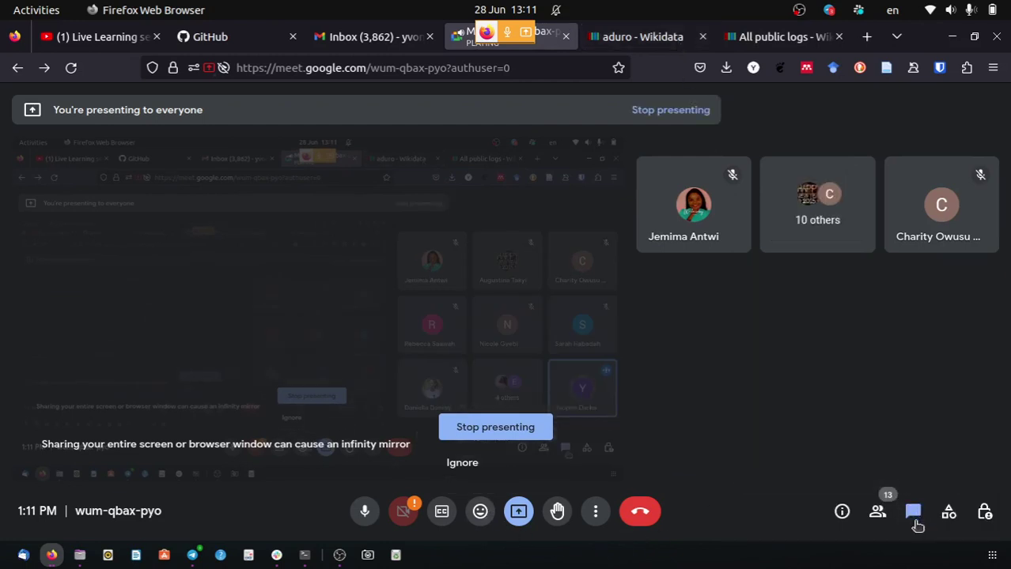
pyautogui.rightClick(882, 401)
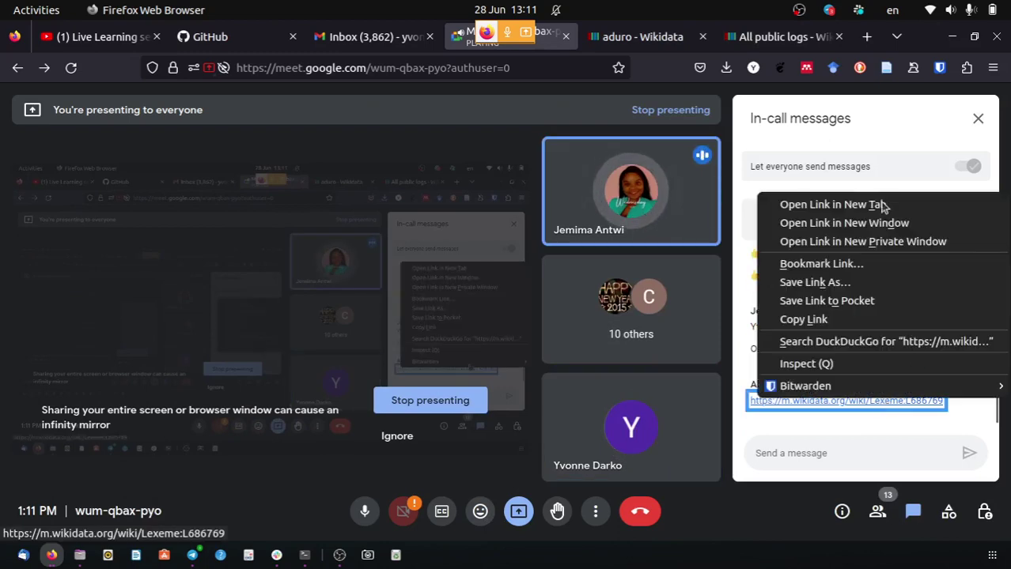
pyautogui.click(882, 208)
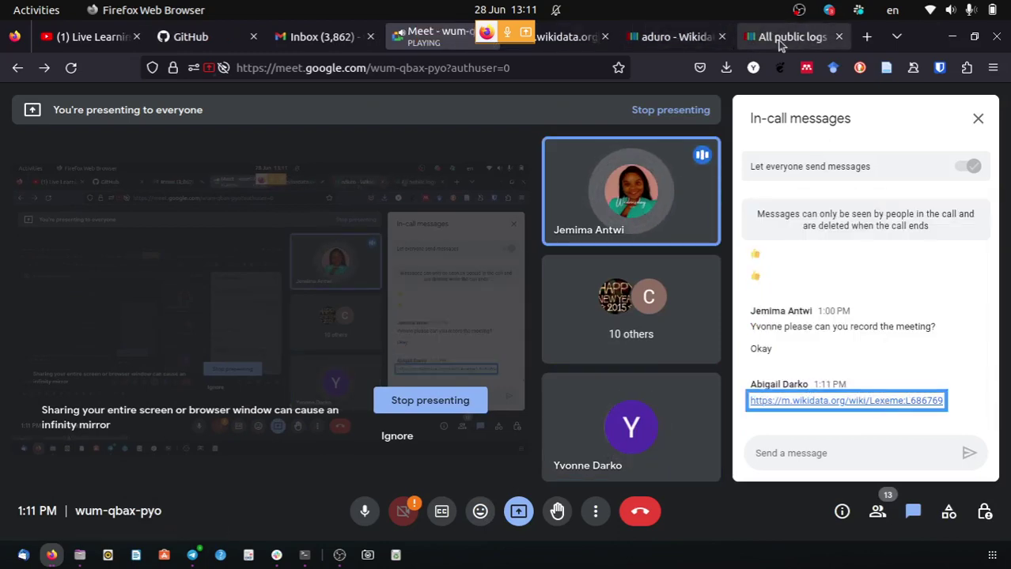
# Close the public logs page for Lexeme:L686769 and bring up the abakɔsɛm lexeme page.
pyautogui.click(779, 37)
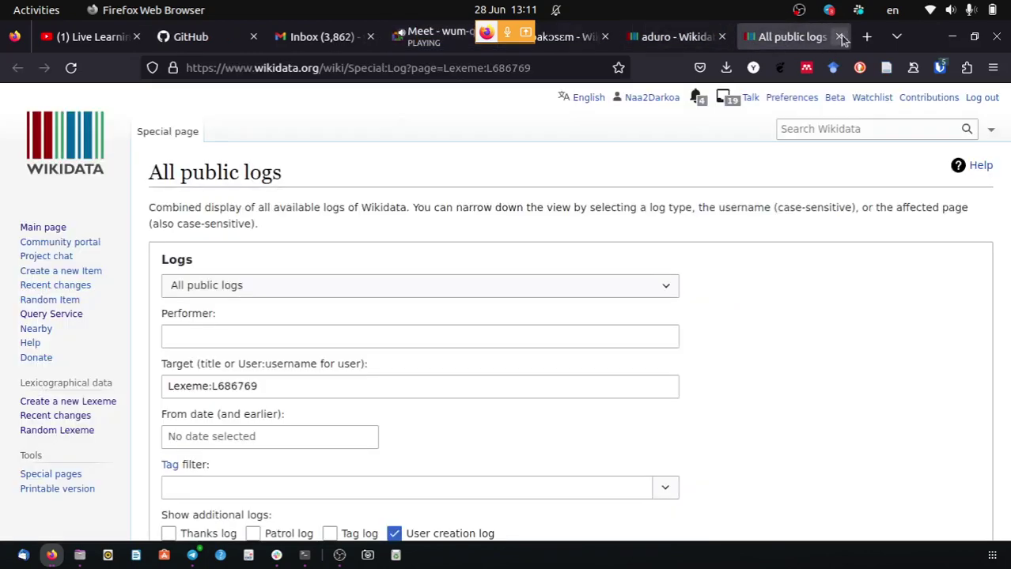
pyautogui.click(840, 37)
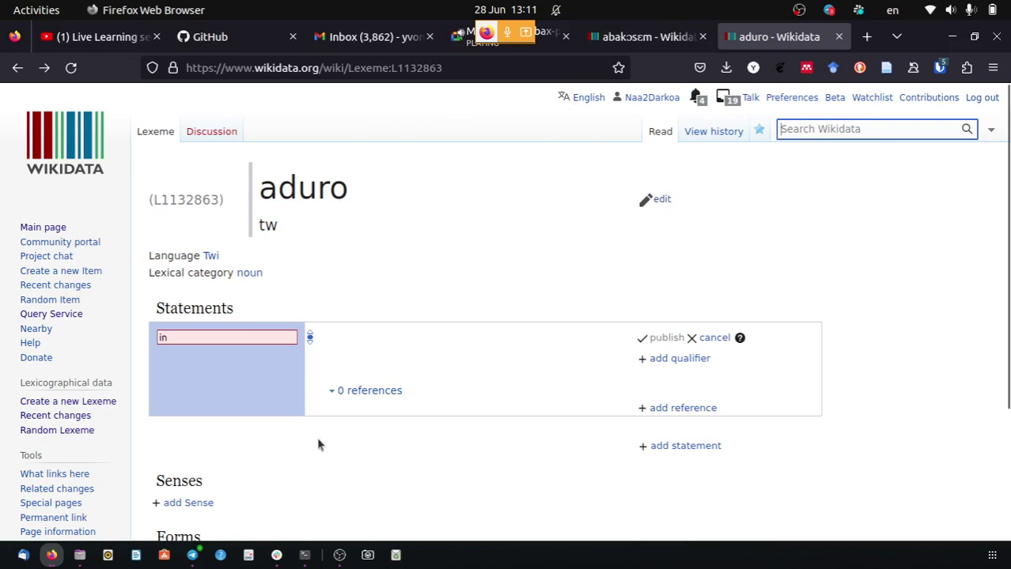
pyautogui.click(639, 36)
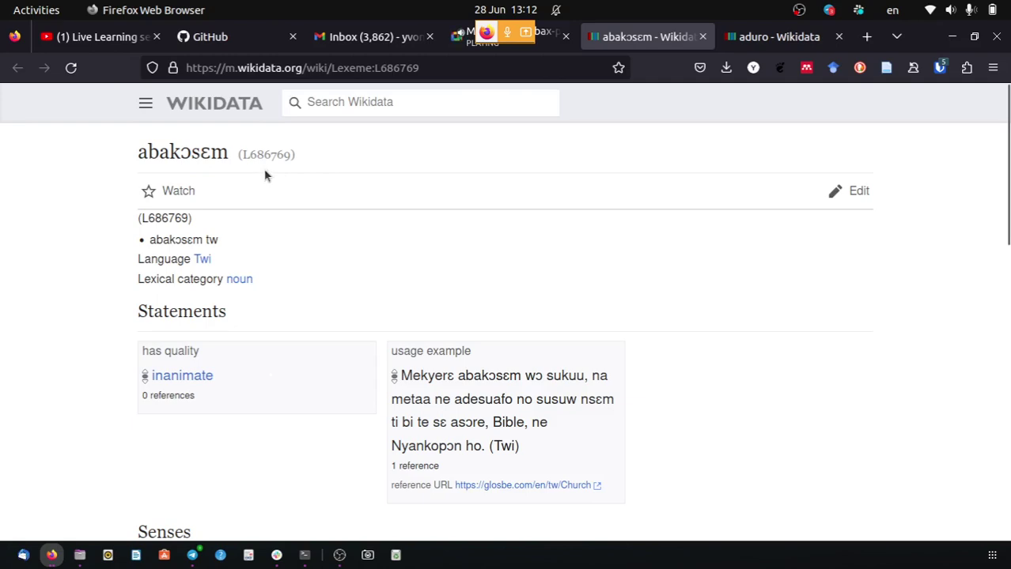
# Review the abakɔsɛm lexeme's statements, senses, sense statements and forms as a model entry.
pyautogui.scroll(-10, 455, 302)
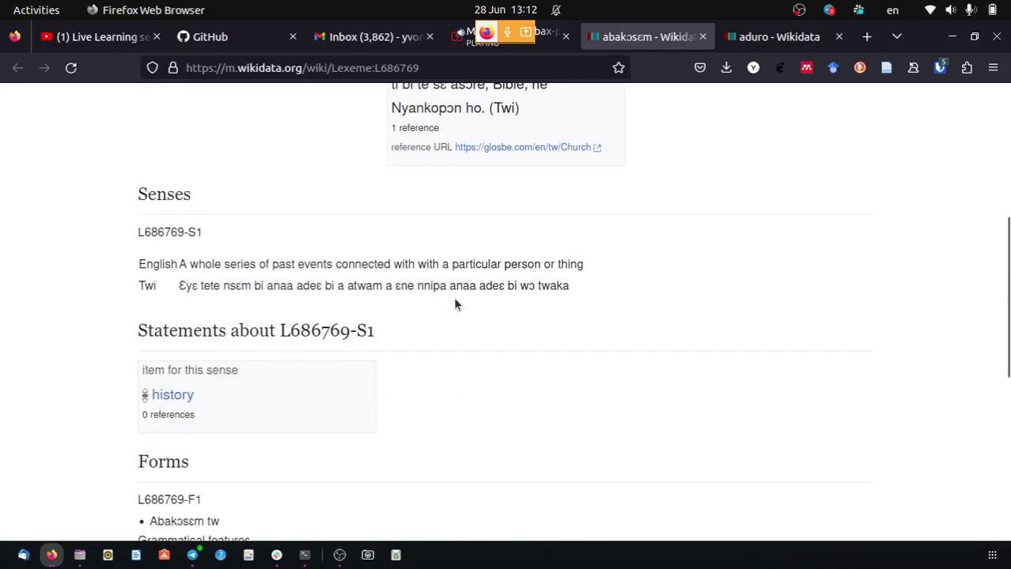
pyautogui.scroll(-2, 453, 302)
pyautogui.scroll(5, 453, 302)
pyautogui.scroll(-4, 453, 302)
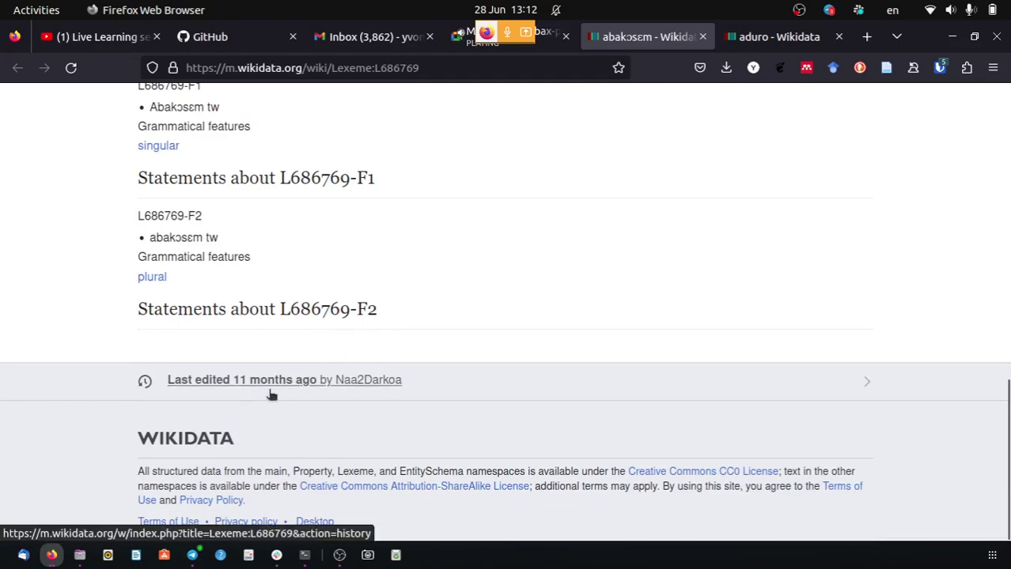
pyautogui.scroll(6, 495, 291)
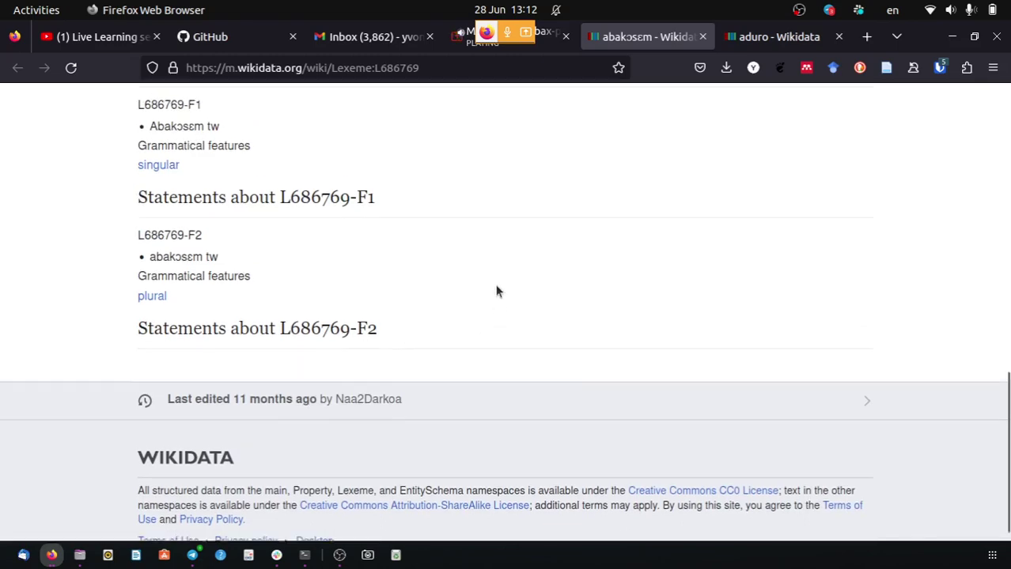
pyautogui.scroll(5, 495, 291)
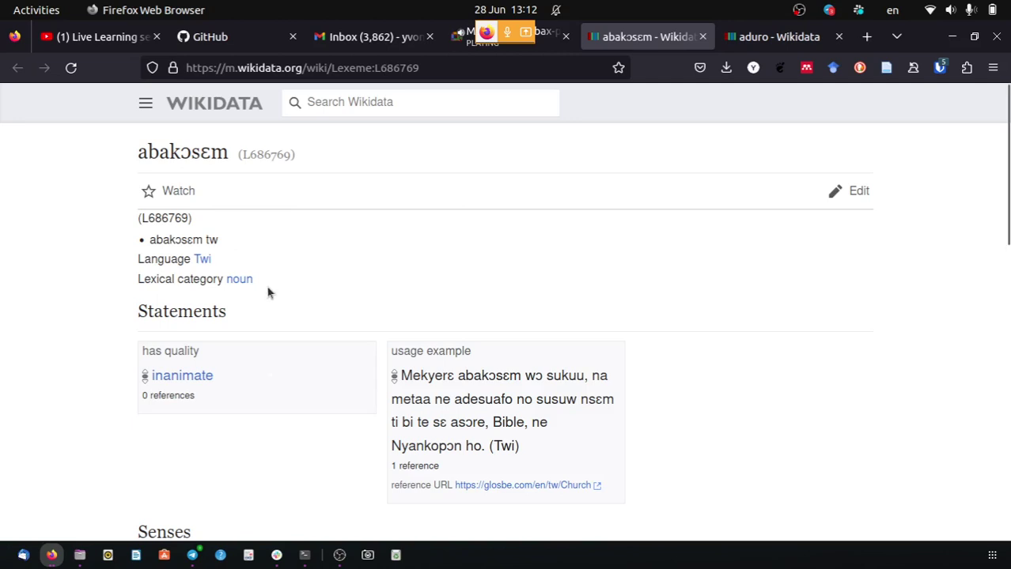
pyautogui.scroll(-3, 333, 207)
pyautogui.scroll(3, 334, 207)
pyautogui.scroll(-4, 314, 403)
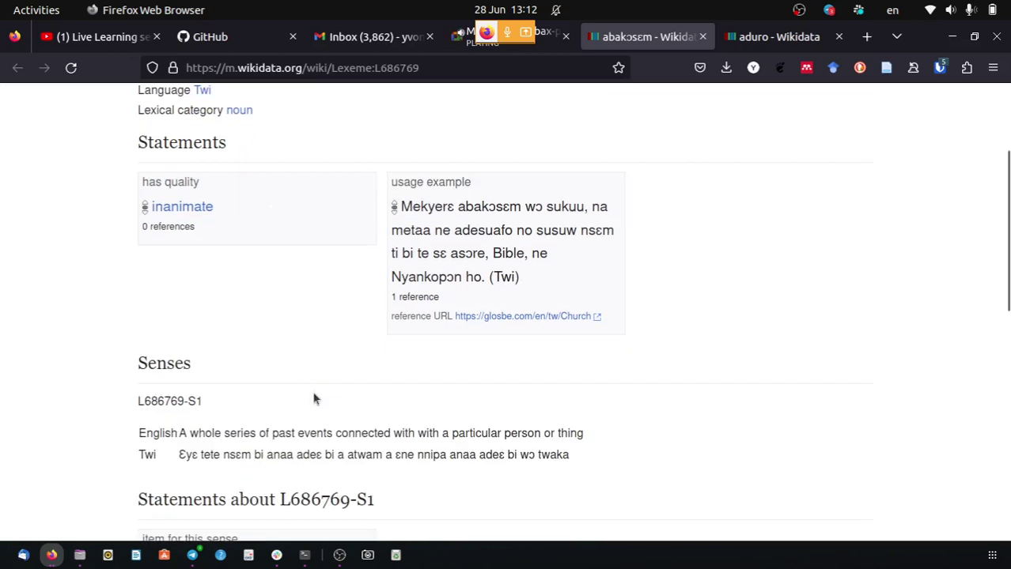
pyautogui.scroll(-4, 314, 399)
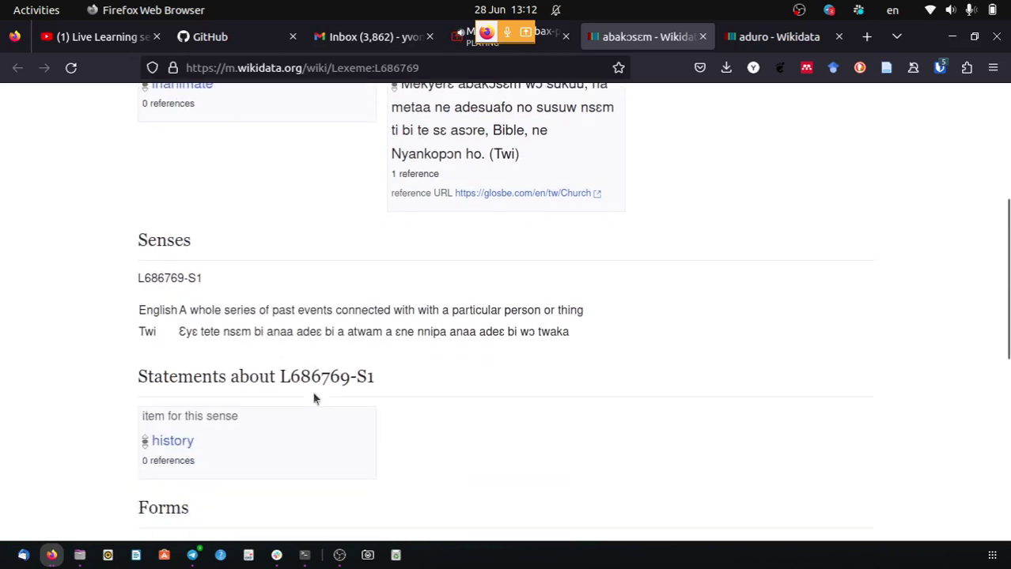
# Compare the top of the abakɔsɛm example page with the aduro page, ending on aduro.
pyautogui.click(771, 37)
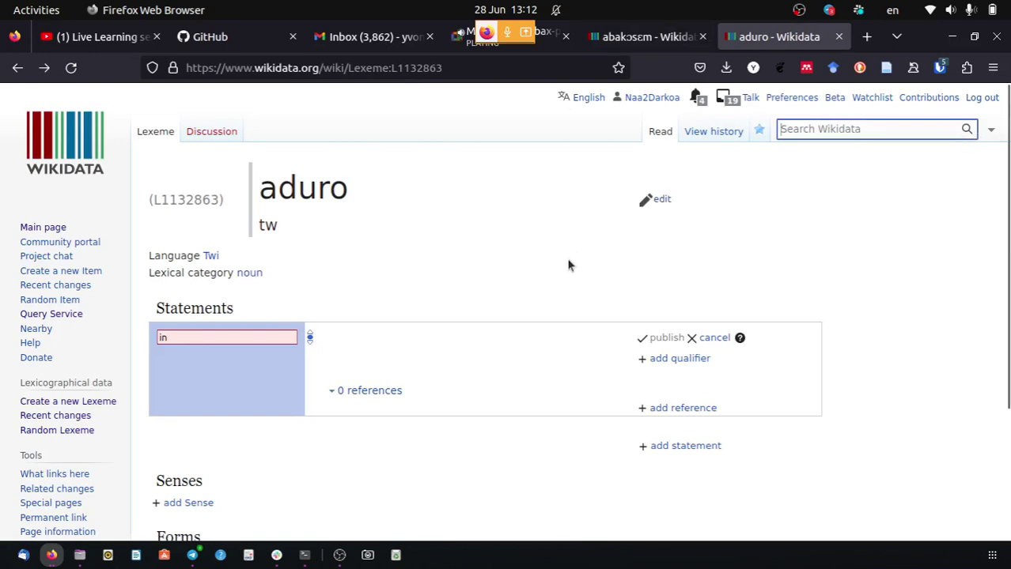
pyautogui.click(669, 31)
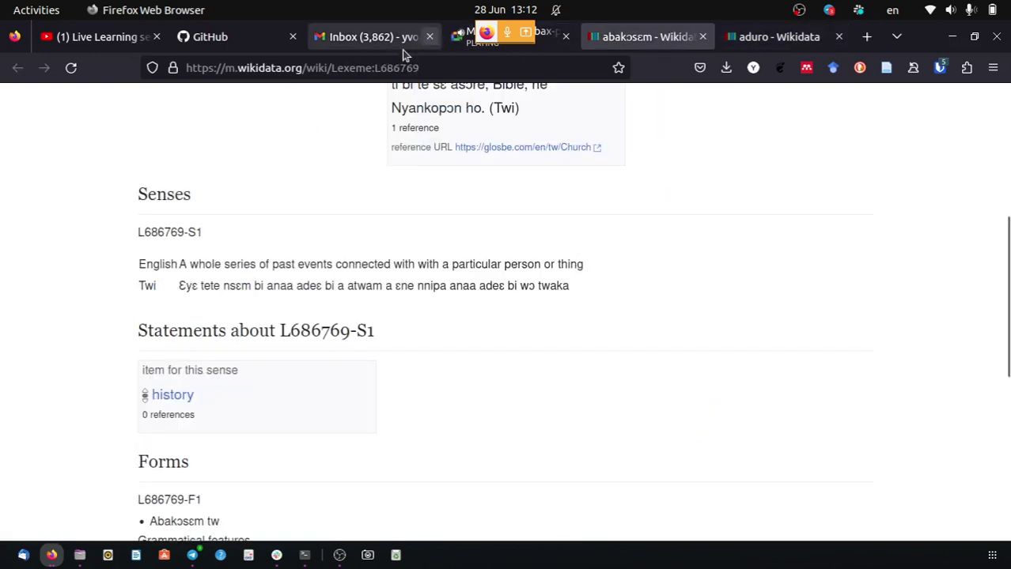
pyautogui.scroll(5, 419, 234)
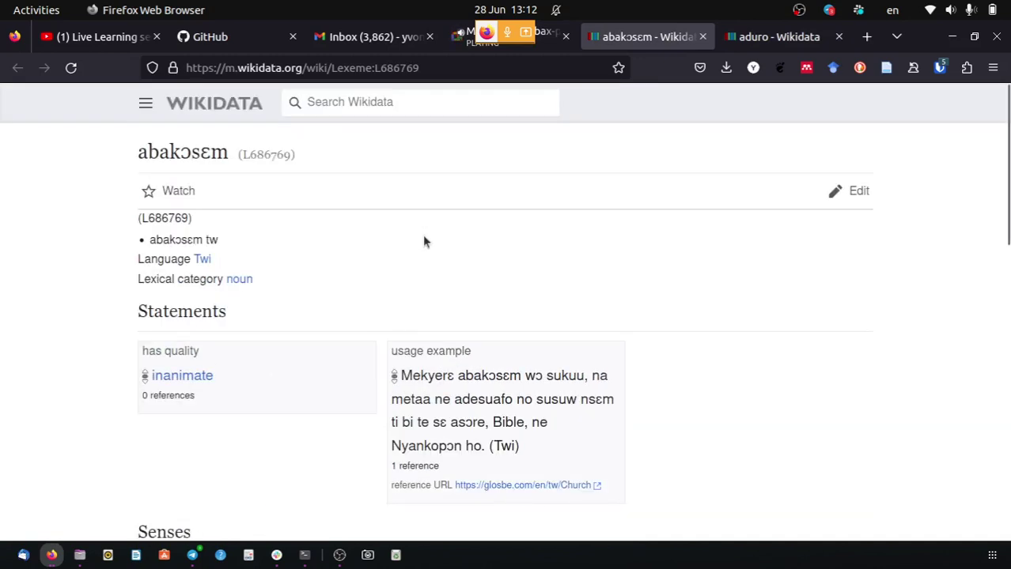
pyautogui.click(748, 36)
pyautogui.click(663, 35)
pyautogui.click(748, 41)
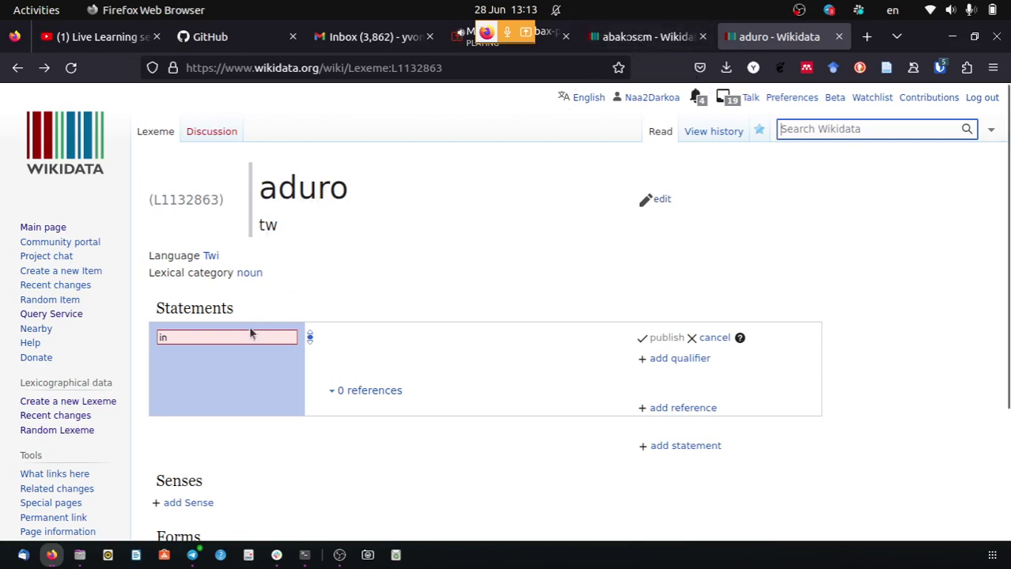
# Clear the "in" property text on aduro, check the example's "has quality" property, and discard the pending statement.
pyautogui.click(198, 339)
pyautogui.press('BackSpace')
pyautogui.press('BackSpace')
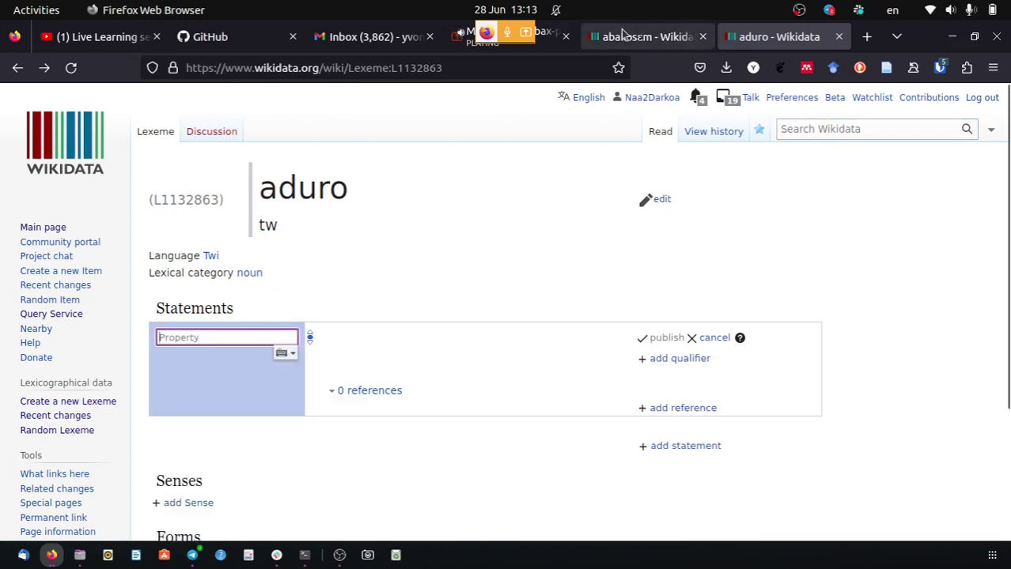
pyautogui.click(621, 38)
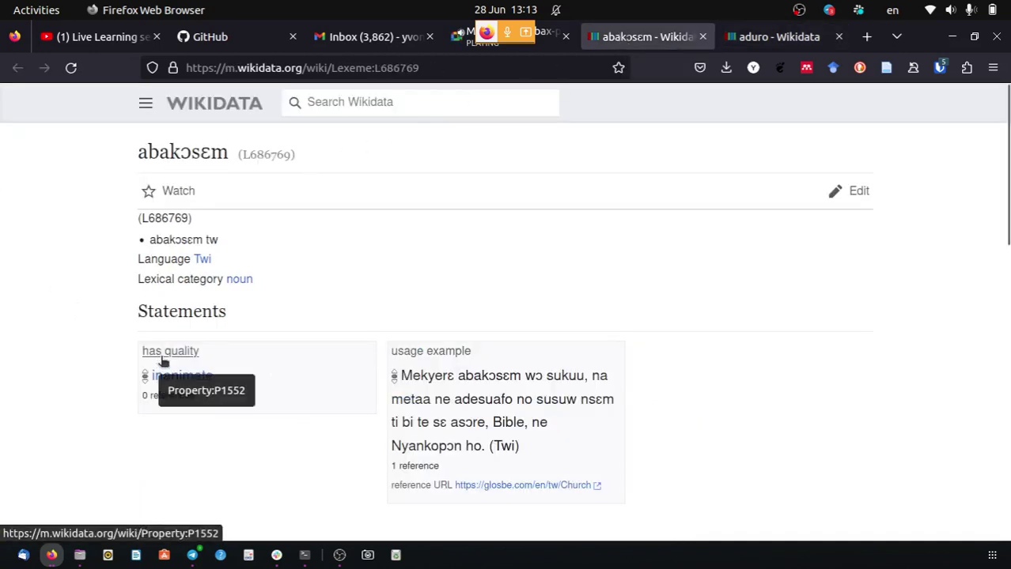
pyautogui.click(765, 40)
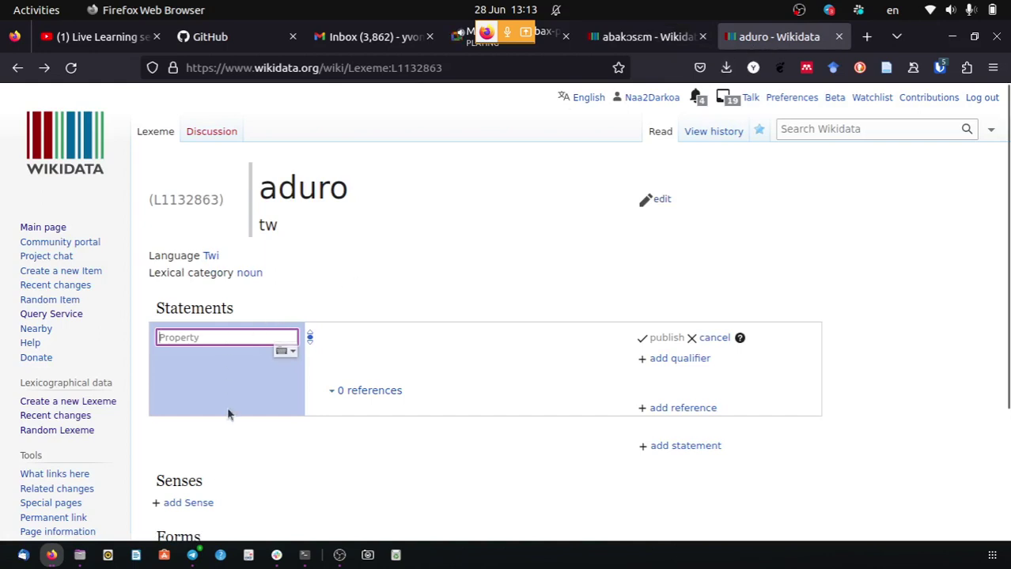
pyautogui.click(716, 340)
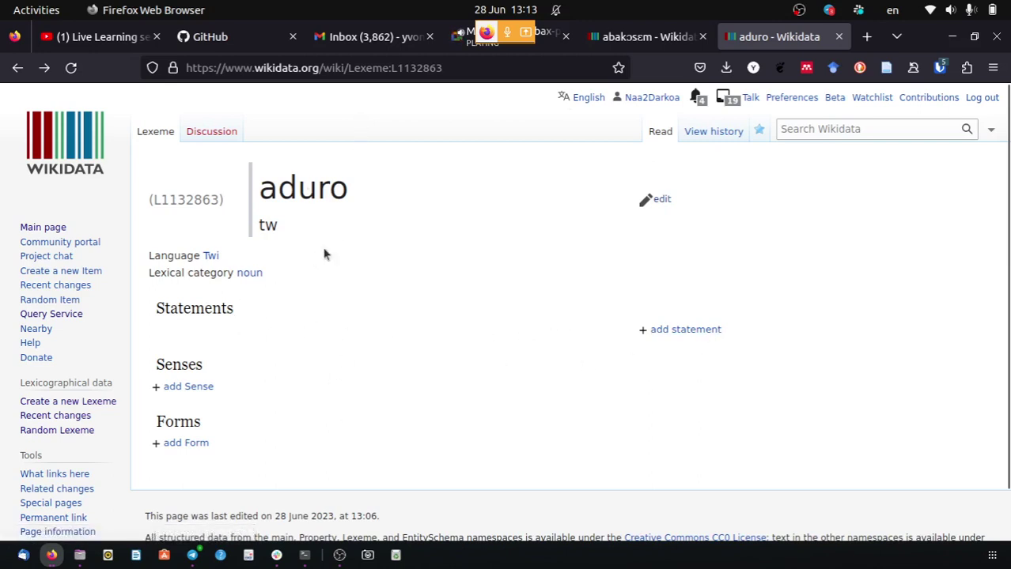
# Start a new statement on the aduro lexeme with the property "has quality".
pyautogui.click(686, 332)
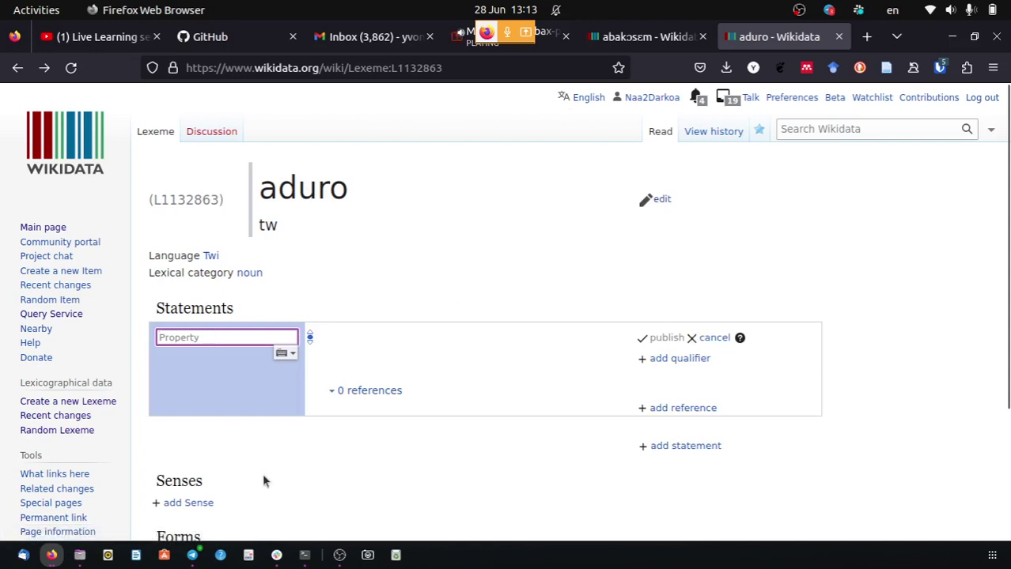
pyautogui.write('has ')
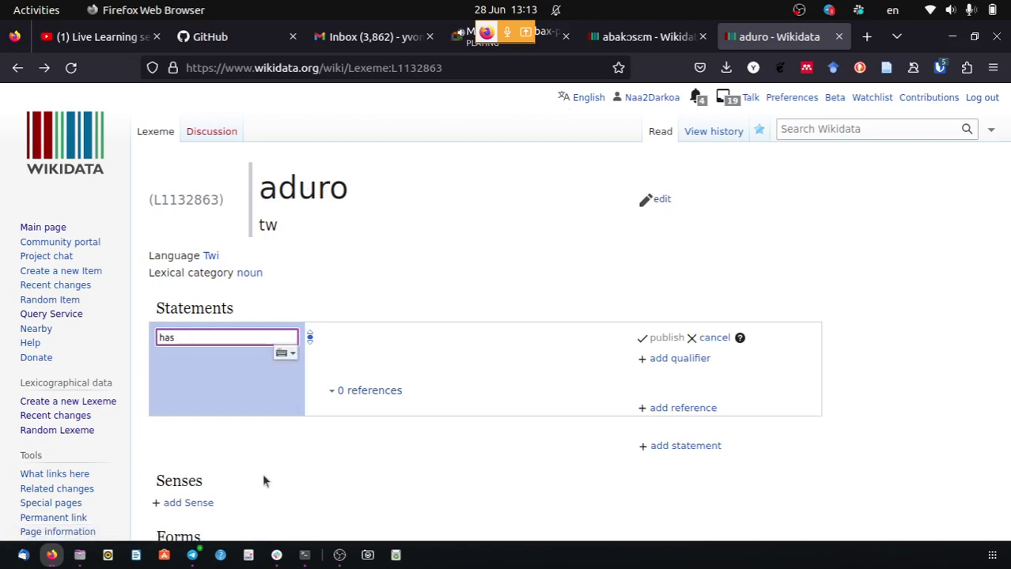
pyautogui.write('qua')
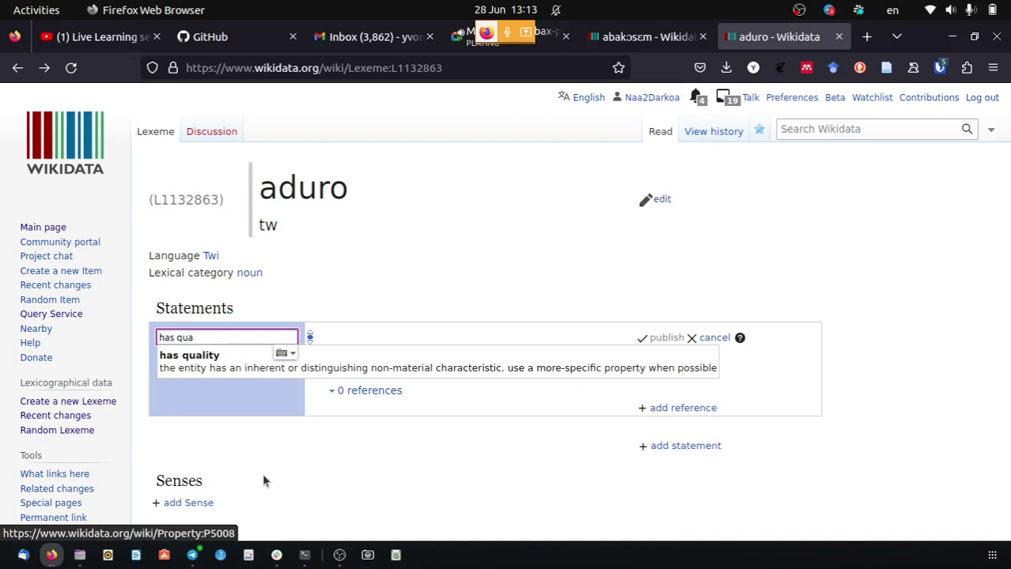
pyautogui.click(234, 375)
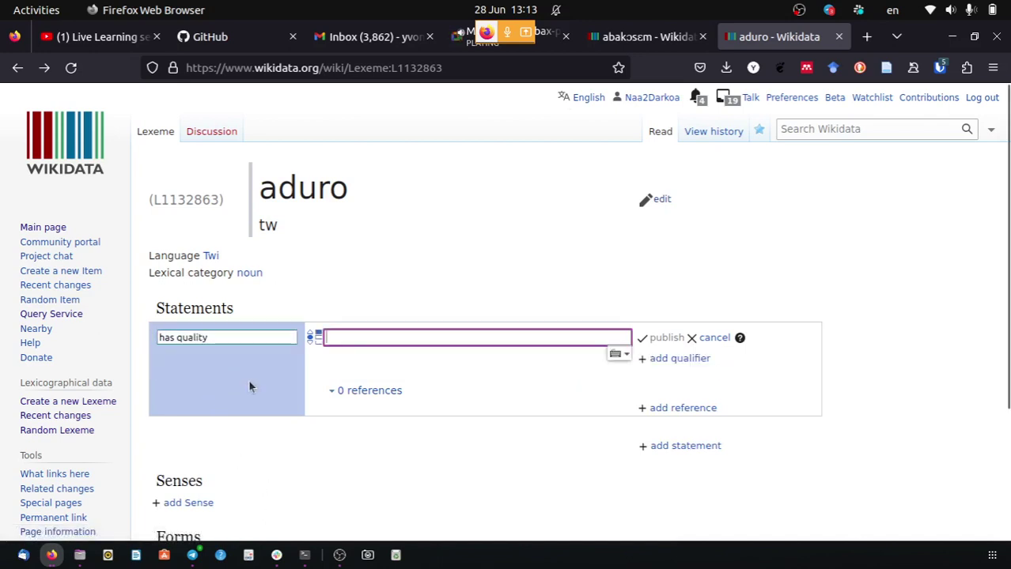
# Check the example's value, then set aduro's "has quality" statement to "inanimate" and publish it.
pyautogui.click(632, 37)
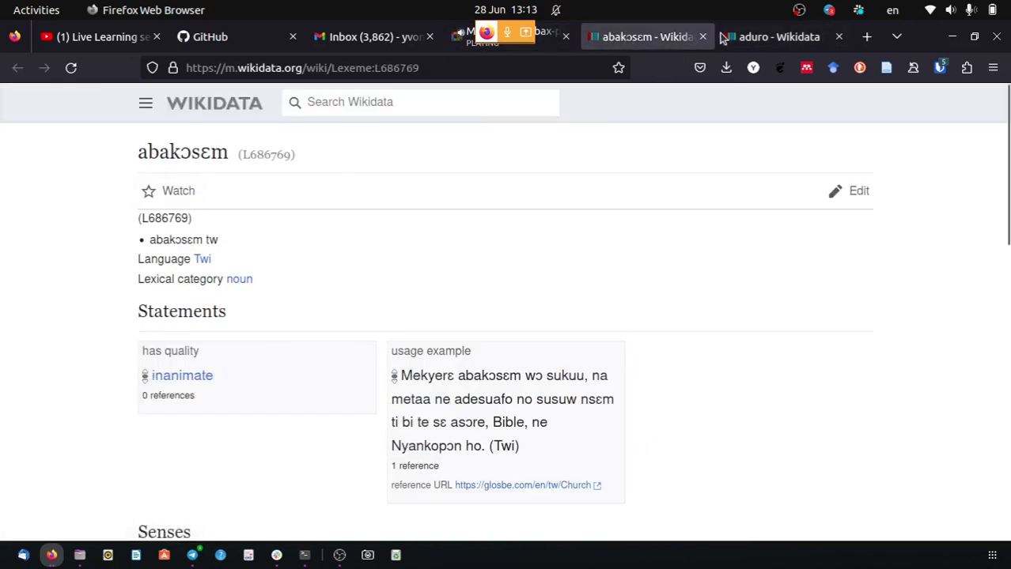
pyautogui.click(743, 47)
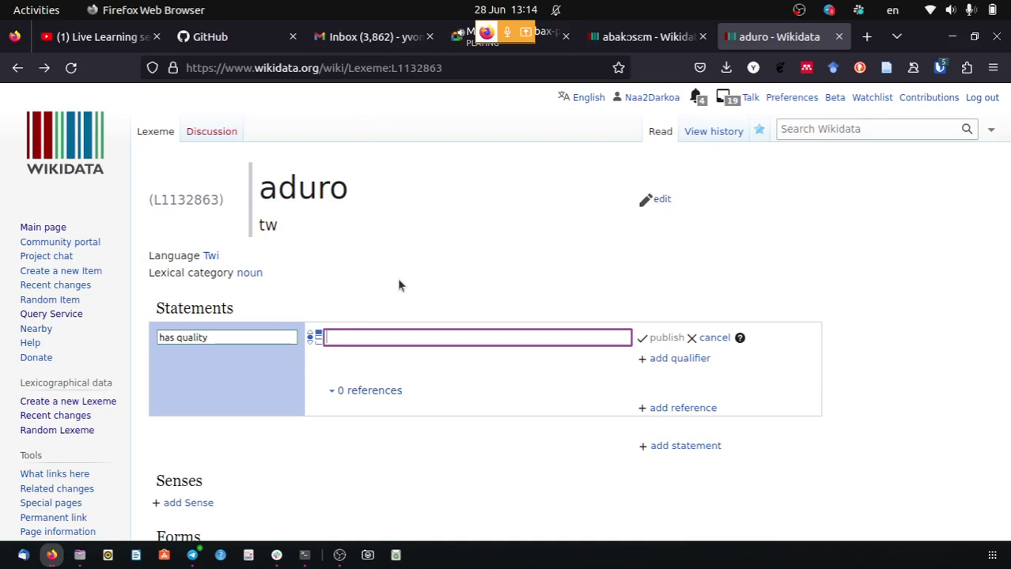
pyautogui.write('inan')
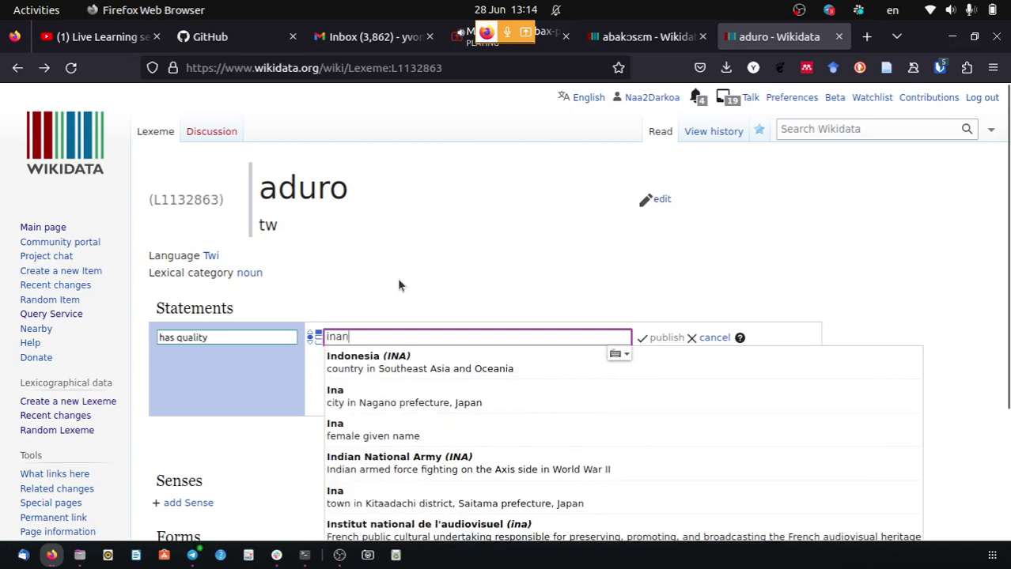
pyautogui.write('im')
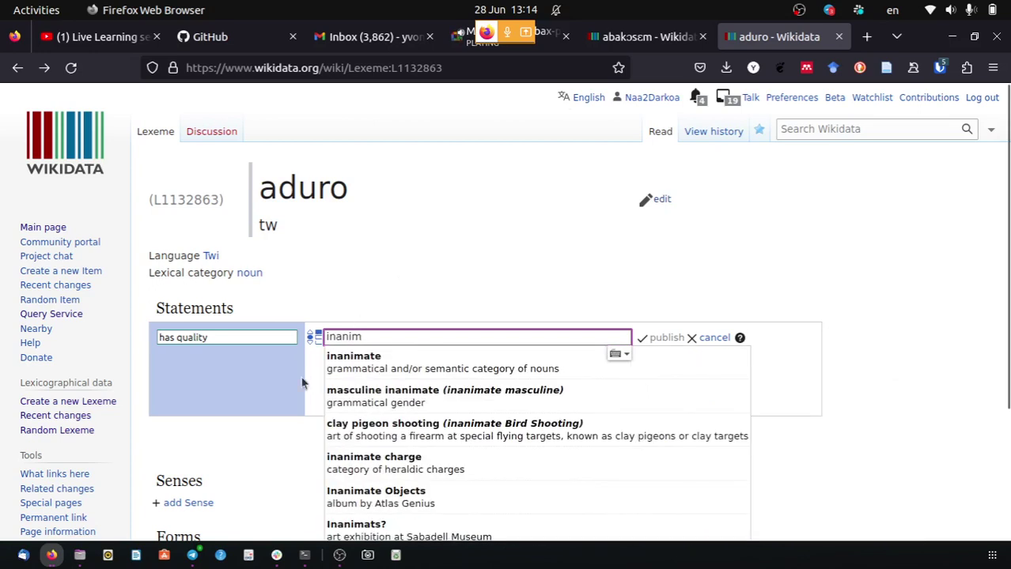
pyautogui.click(519, 370)
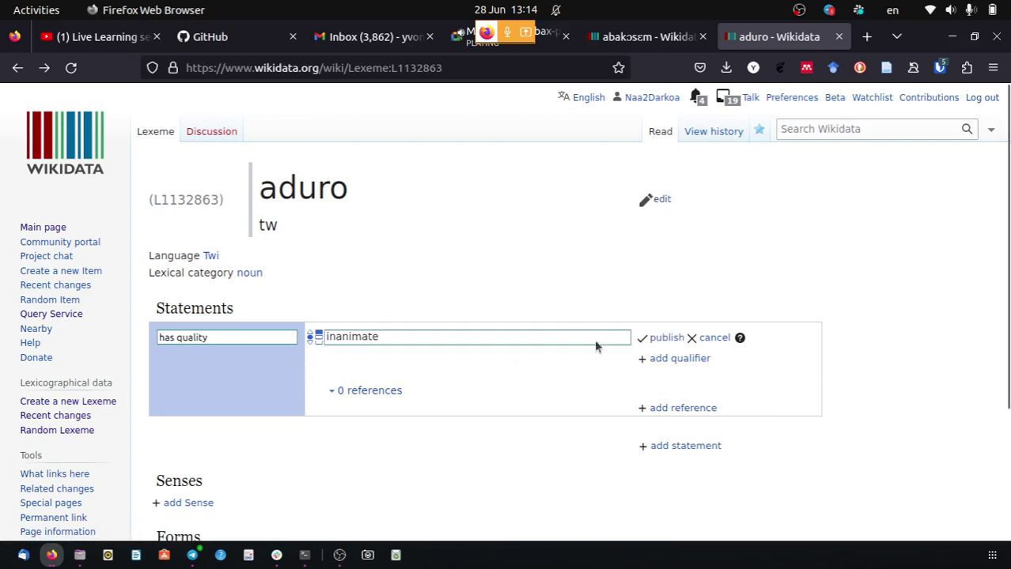
pyautogui.click(669, 338)
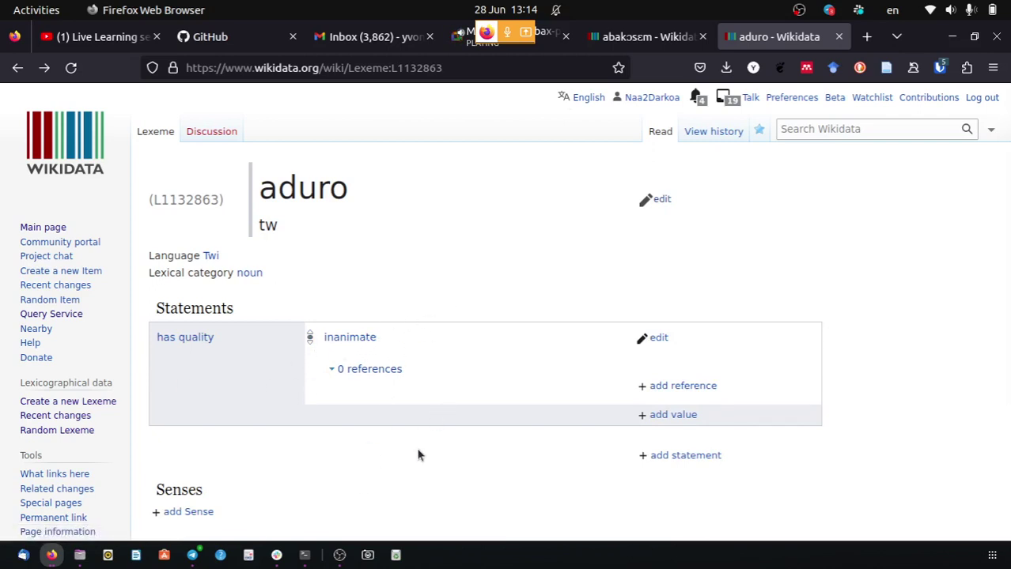
# Switch to the Google Meet call, admit the waiting participant from the people list, and return to the aduro page.
pyautogui.click(543, 53)
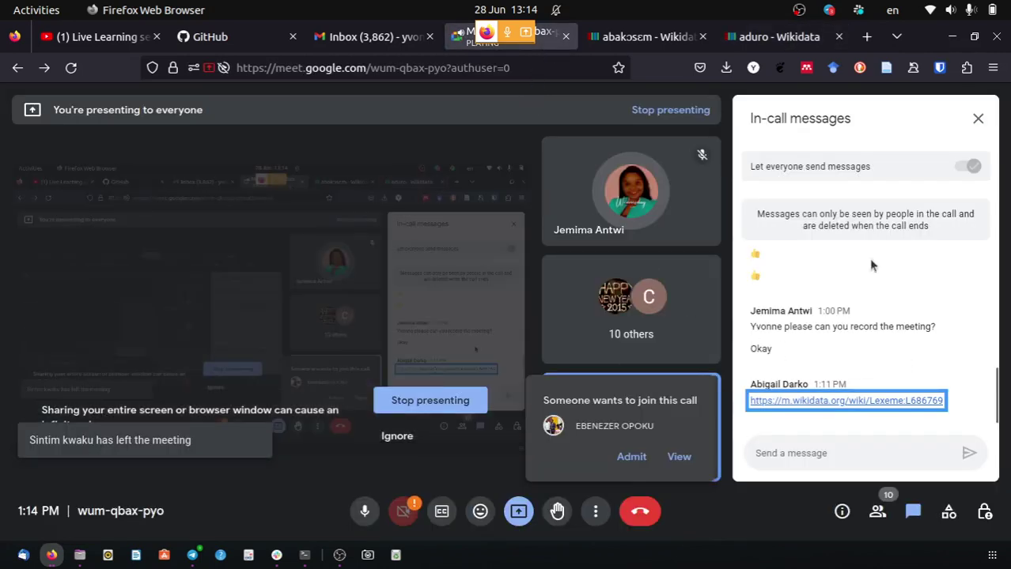
pyautogui.click(879, 511)
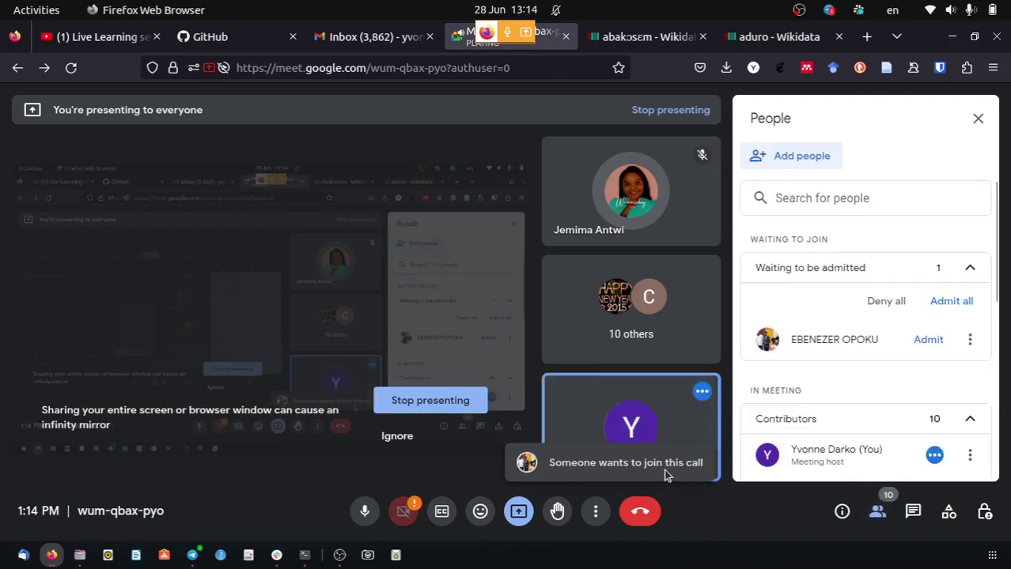
pyautogui.click(928, 340)
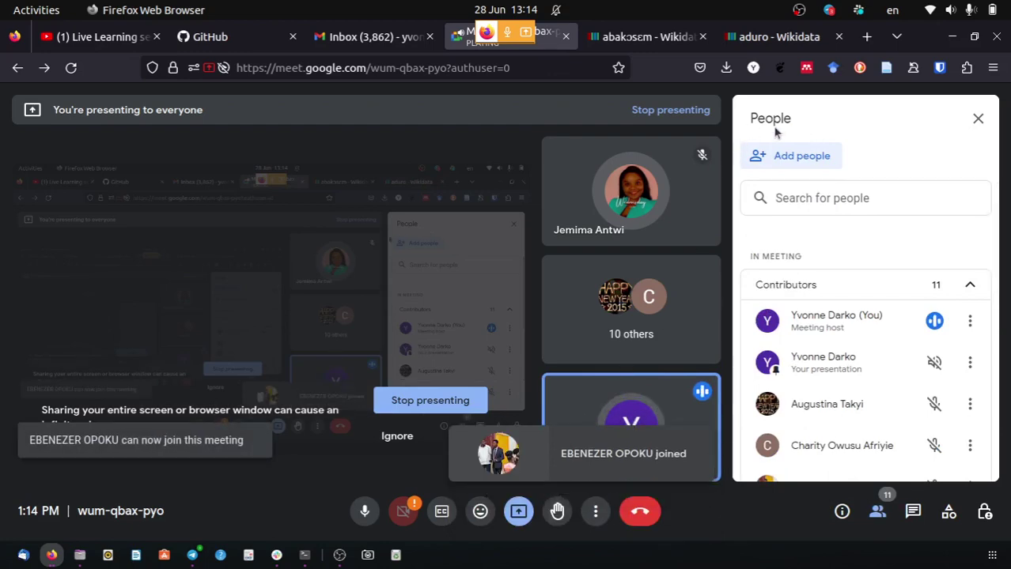
pyautogui.click(775, 37)
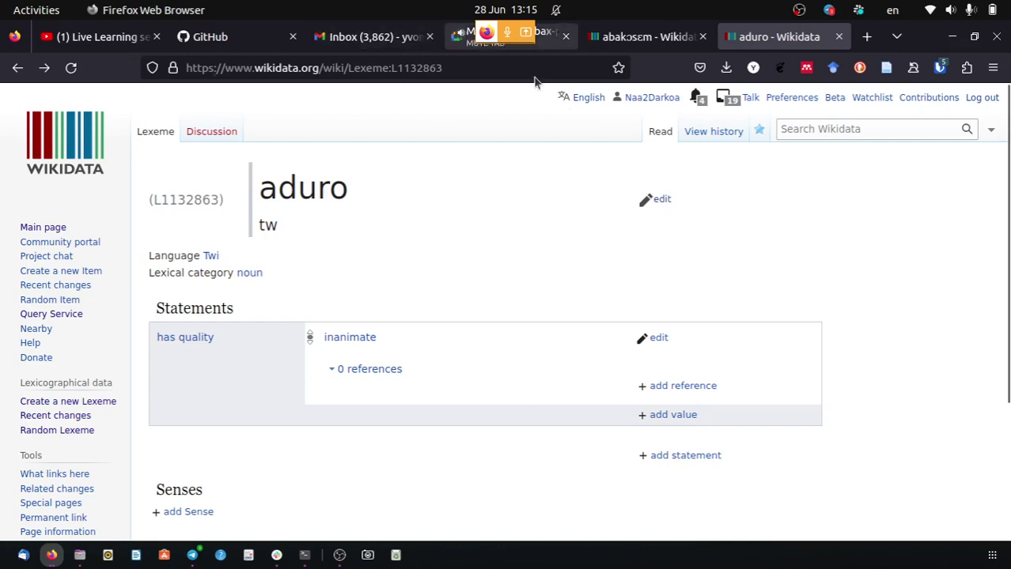
# Check the example lexeme, then add a "grammatical gender" statement with the value "neuter" to aduro and publish it.
pyautogui.click(630, 39)
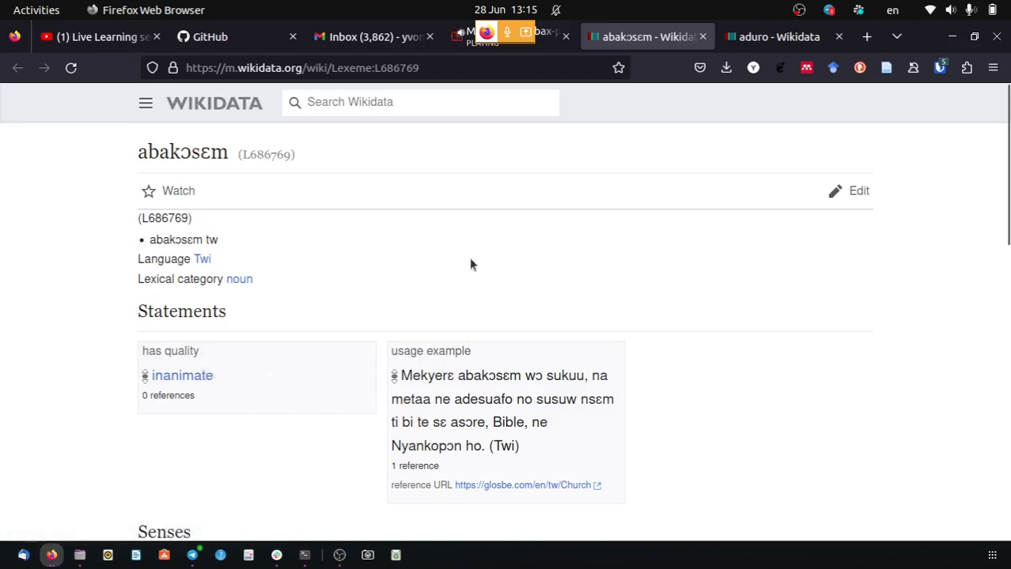
pyautogui.click(755, 38)
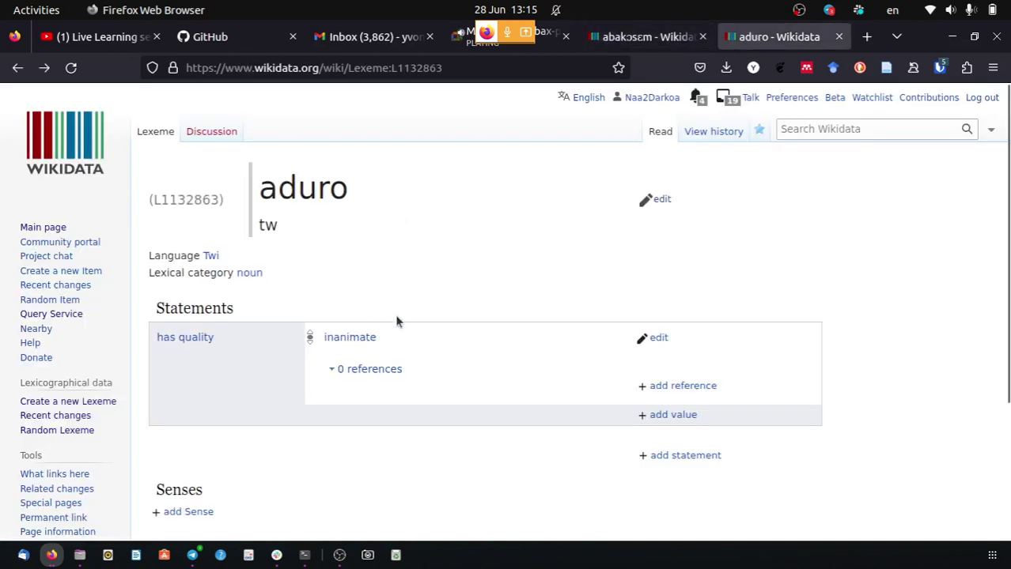
pyautogui.click(678, 458)
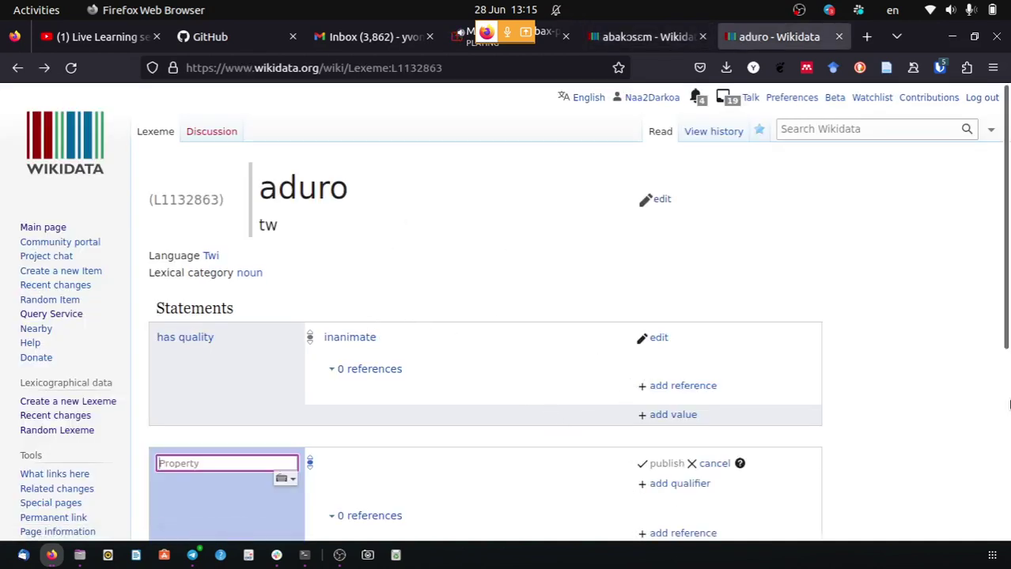
pyautogui.scroll(-2, 892, 378)
pyautogui.write('gr')
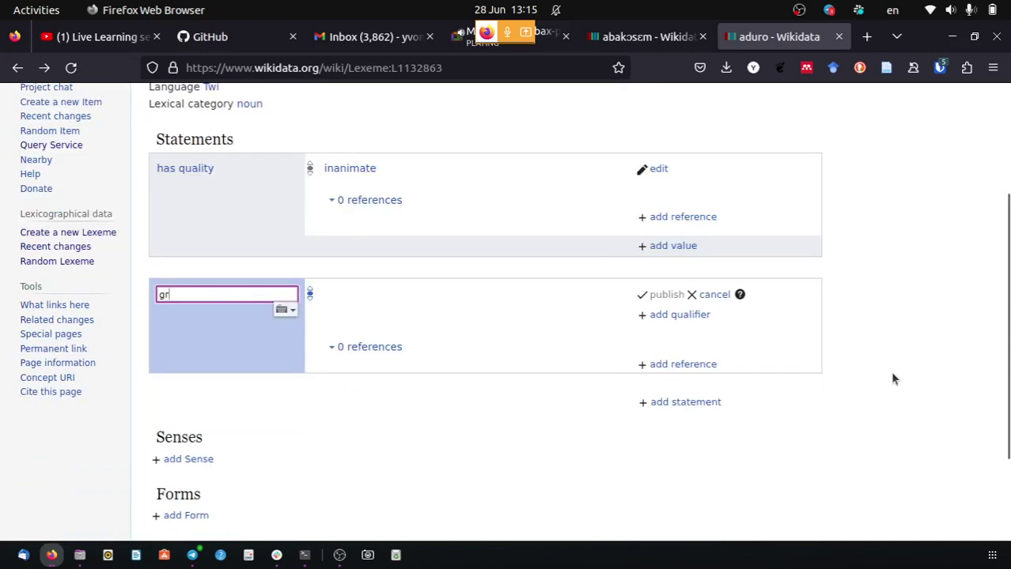
pyautogui.write('ammatica')
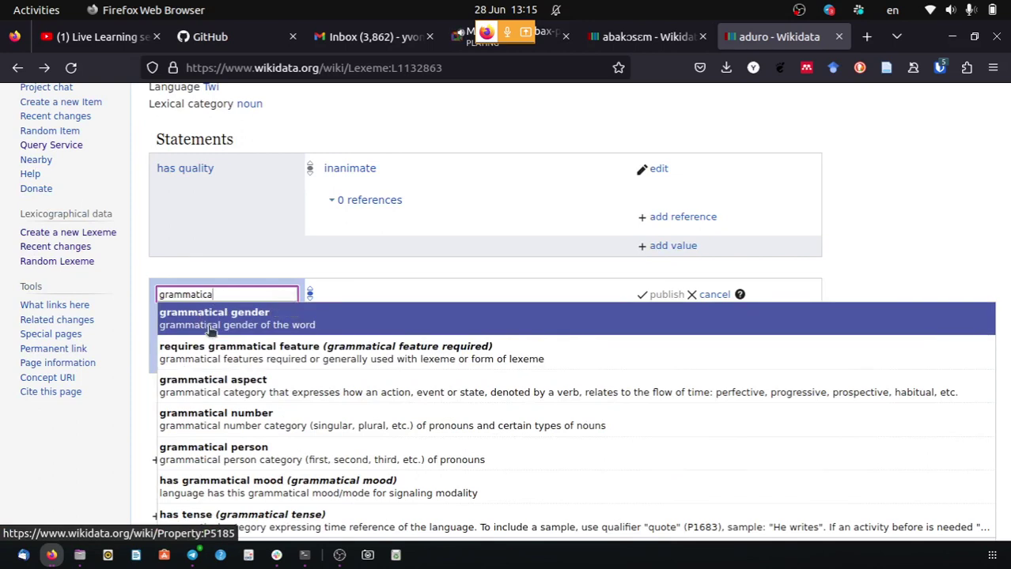
pyautogui.click(210, 331)
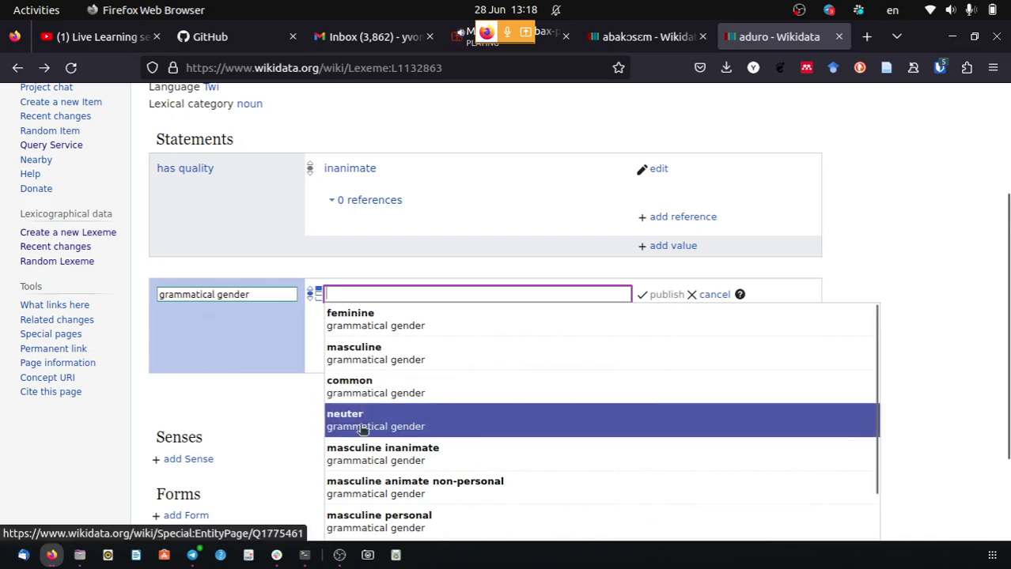
pyautogui.click(362, 428)
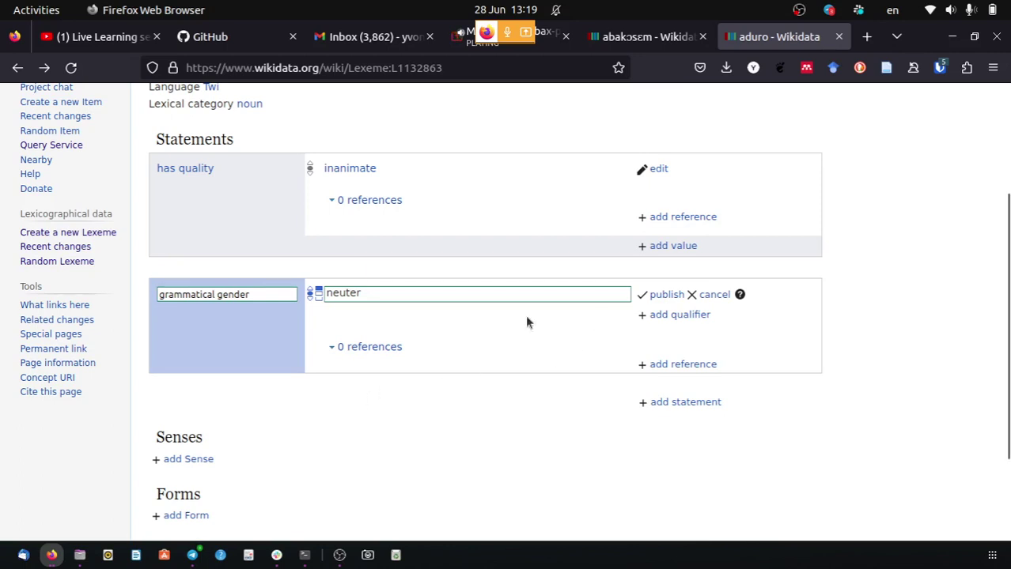
pyautogui.click(674, 304)
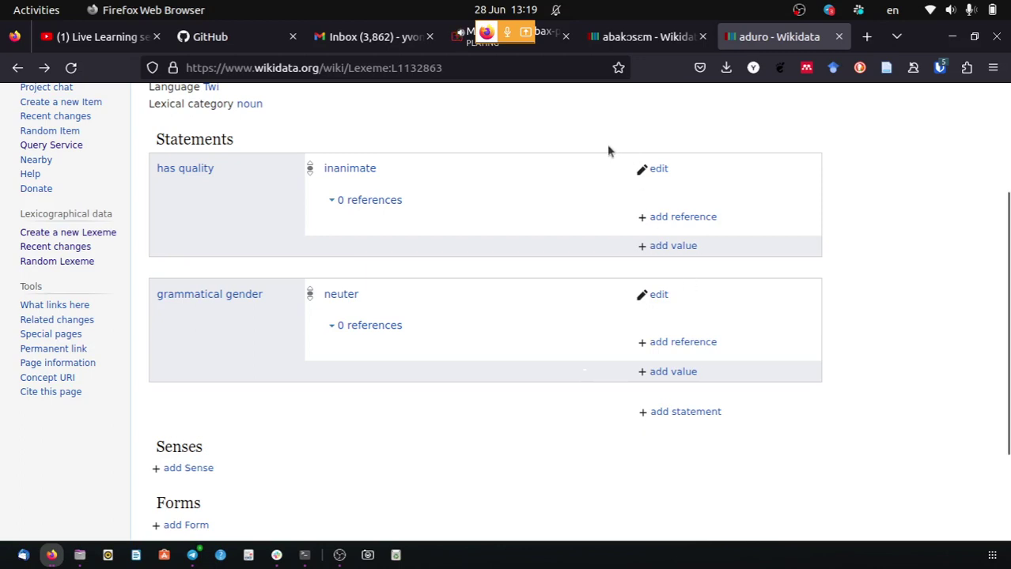
# Switch to the Google Meet call and check the in-call messages and the participant list for raised hands.
pyautogui.click(551, 46)
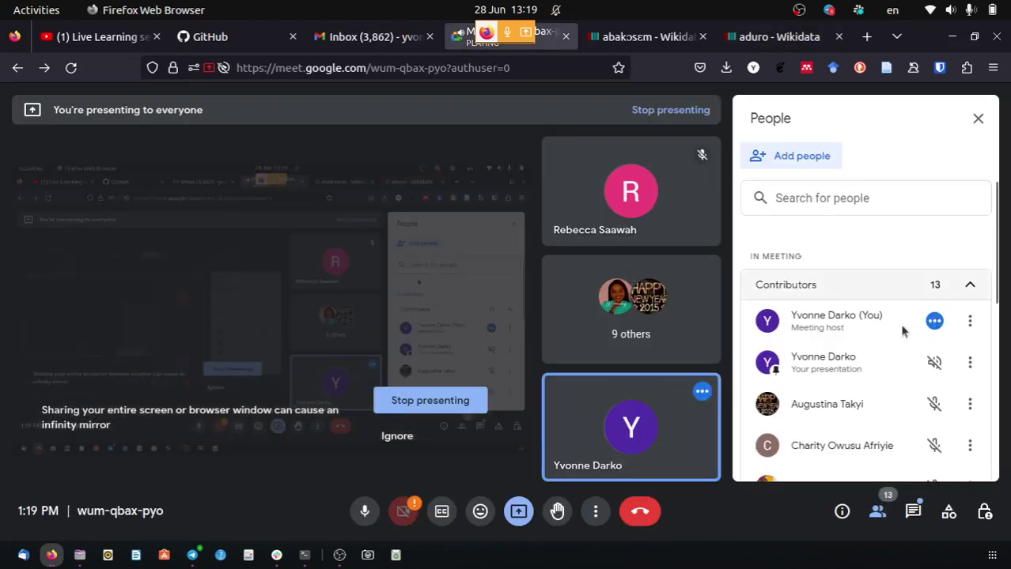
pyautogui.scroll(-5, 842, 357)
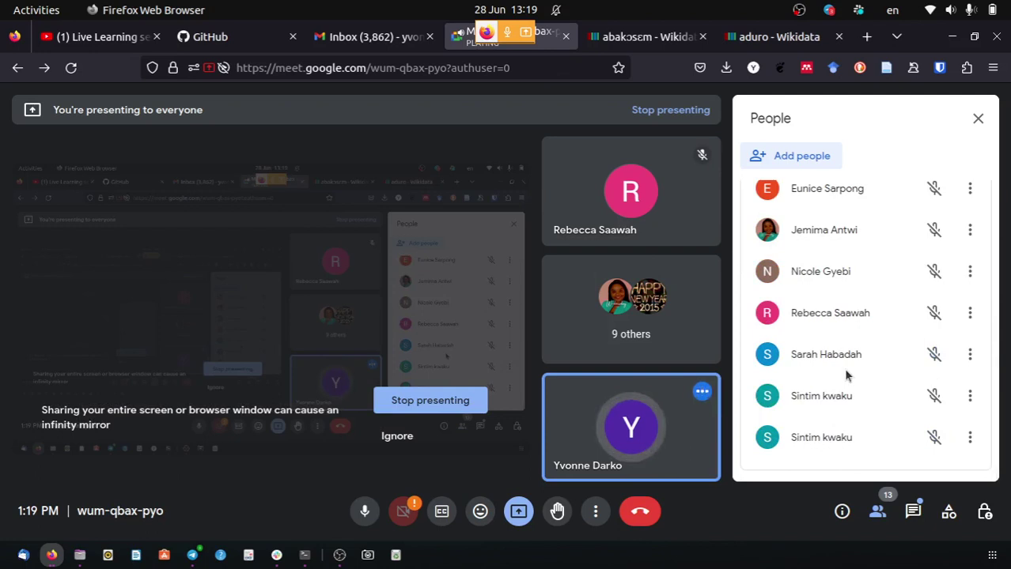
pyautogui.click(913, 514)
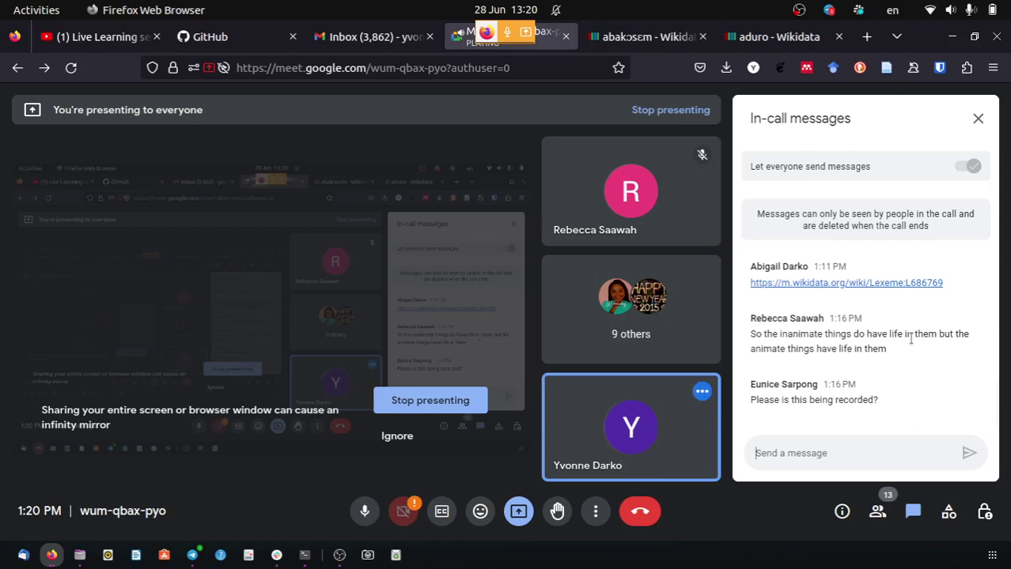
pyautogui.click(875, 516)
pyautogui.scroll(5, 775, 307)
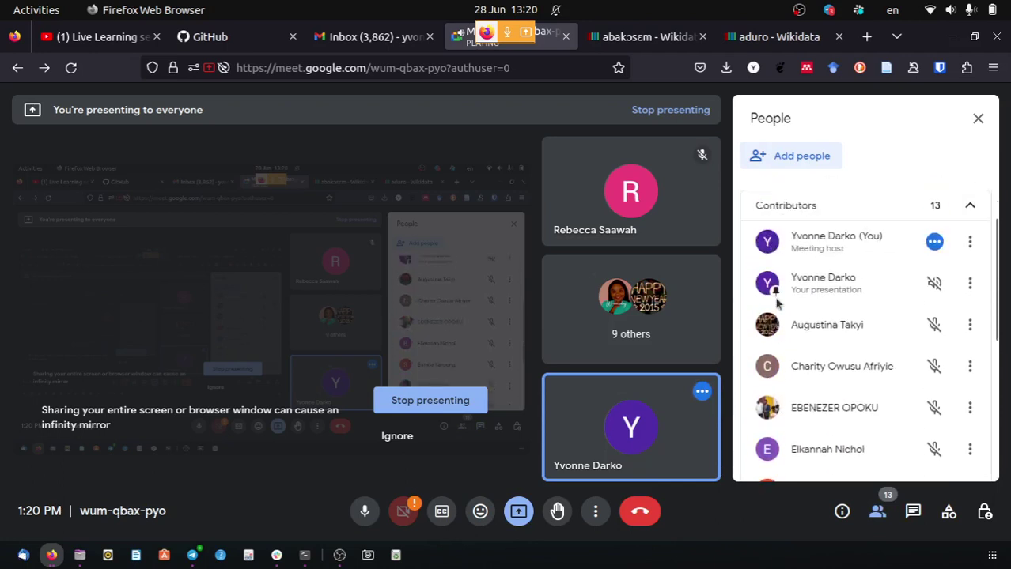
pyautogui.scroll(-3, 778, 300)
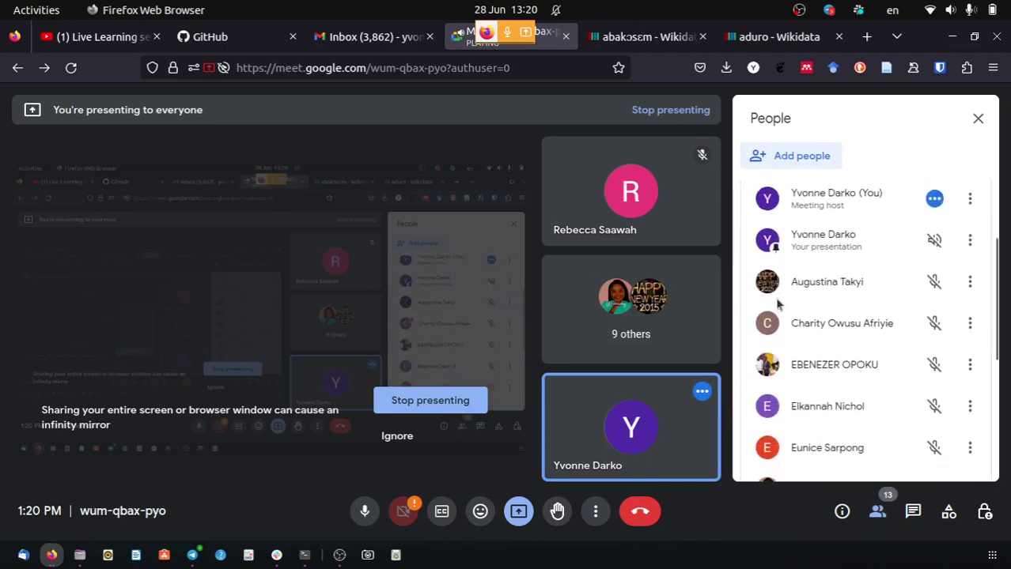
pyautogui.scroll(-3, 785, 332)
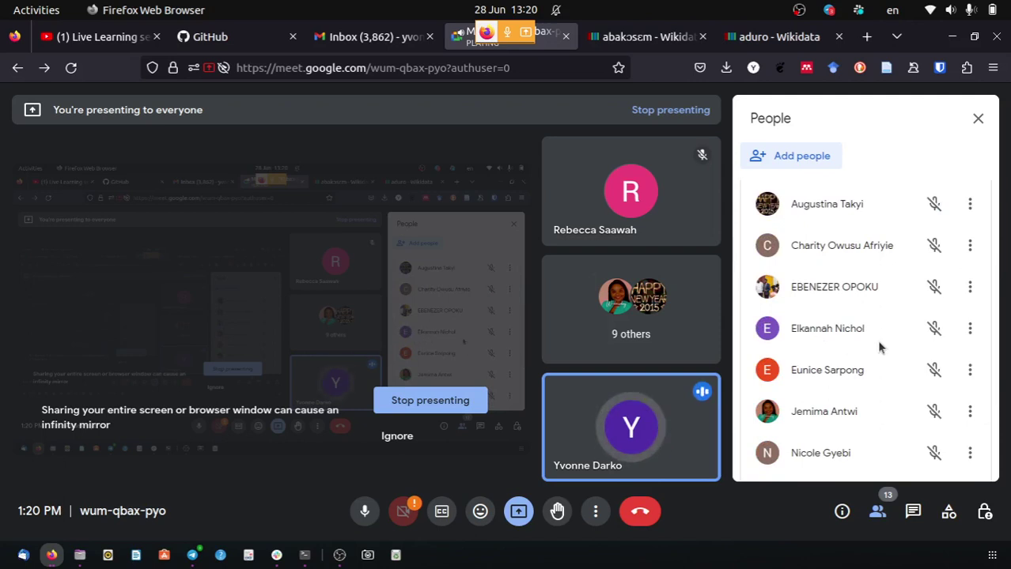
pyautogui.scroll(-5, 877, 342)
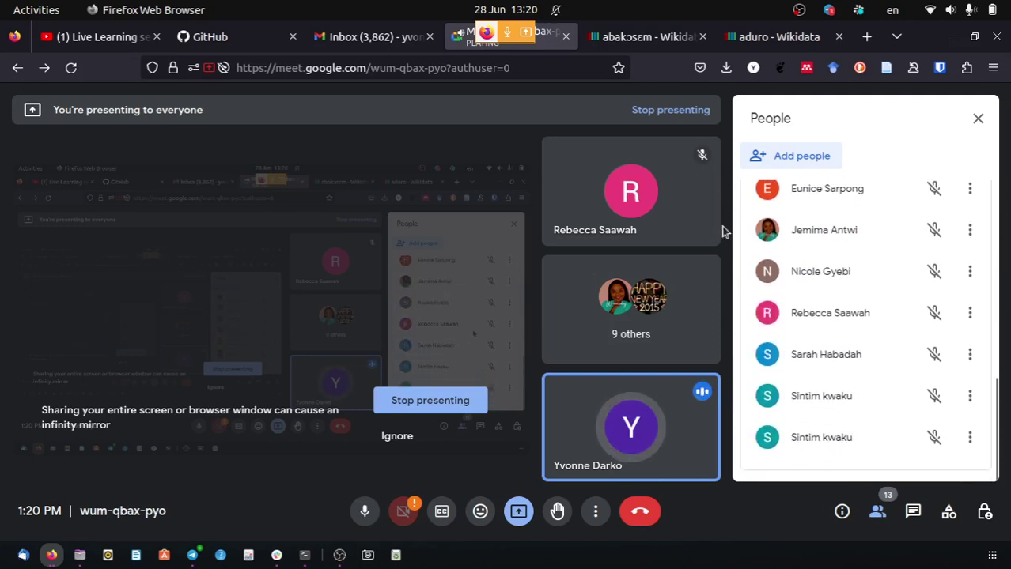
pyautogui.scroll(7, 888, 248)
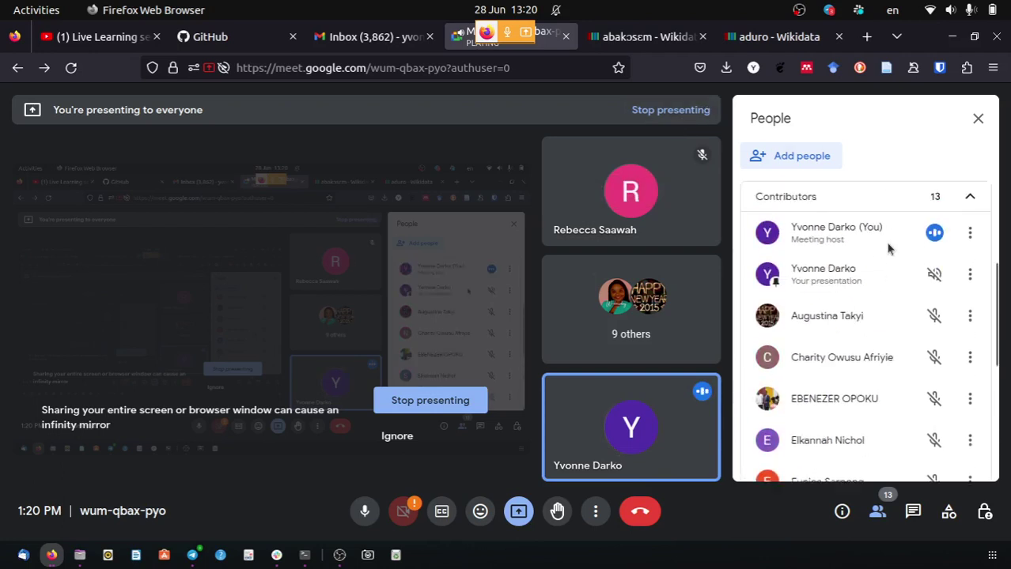
pyautogui.scroll(3, 887, 248)
# Pin the newly joined participant in the call and look through the raised hands and contributors.
pyautogui.moveTo(960, 354)
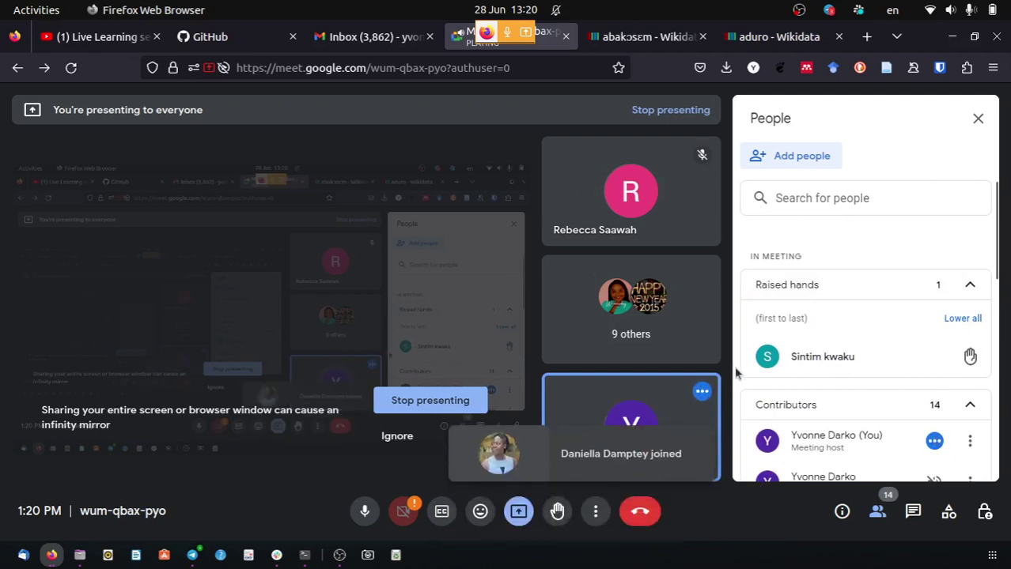
pyautogui.click(666, 467)
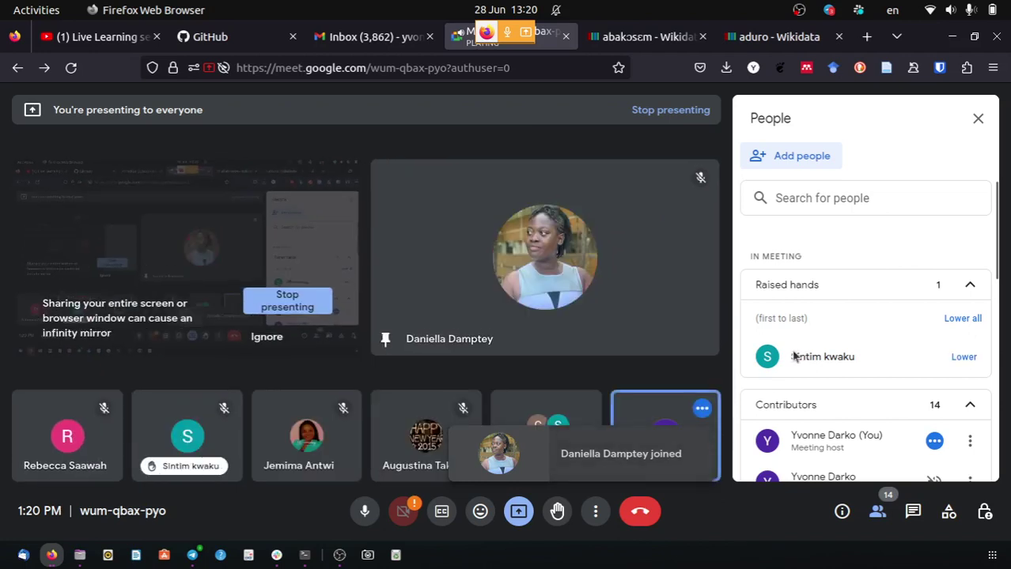
pyautogui.scroll(-3, 795, 357)
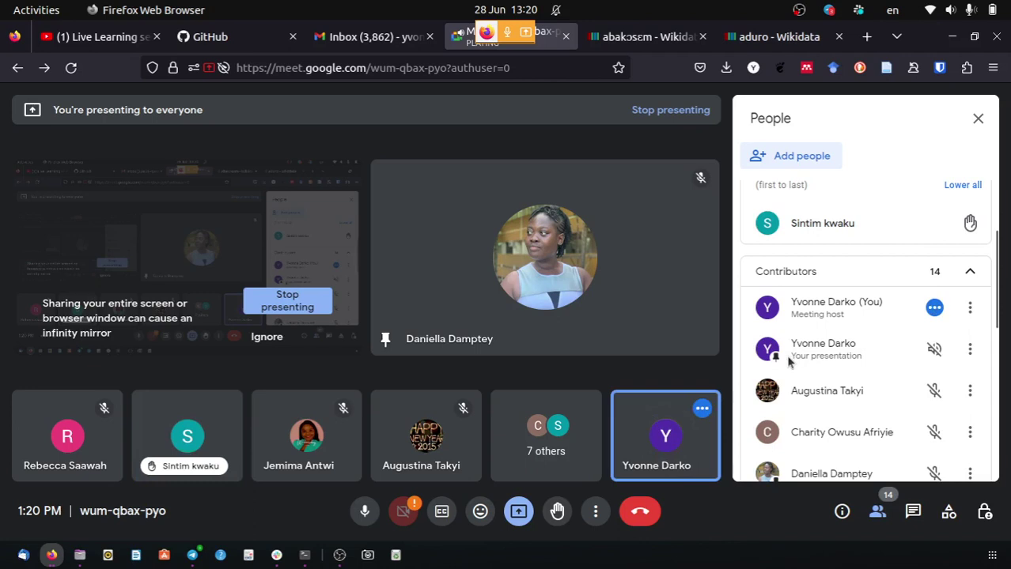
# Review aduro's "has quality" and "grammatical gender" statements, checking the Google Meet call for raised hands in between.
pyautogui.click(781, 36)
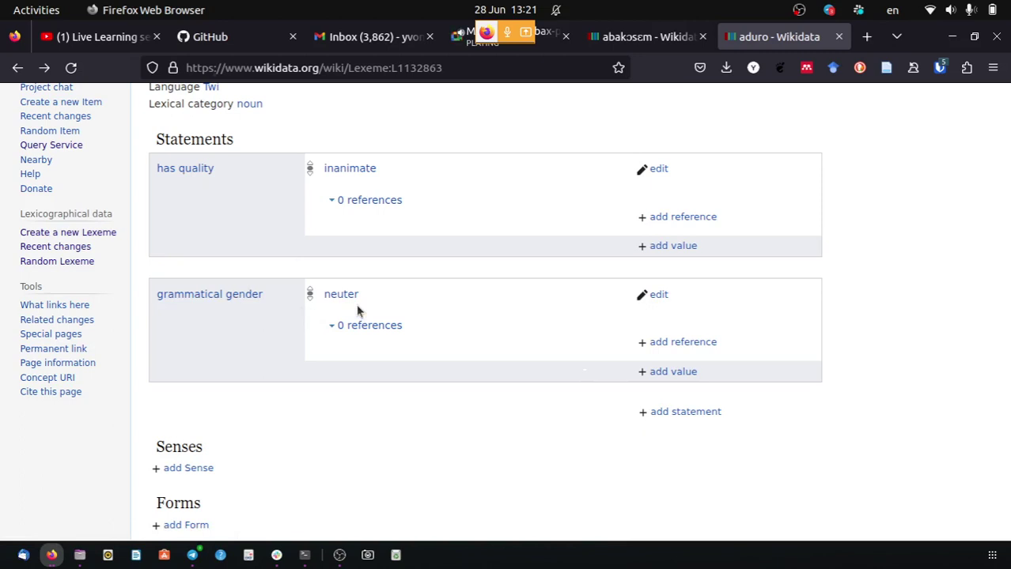
pyautogui.scroll(1, 362, 311)
pyautogui.scroll(-2, 368, 310)
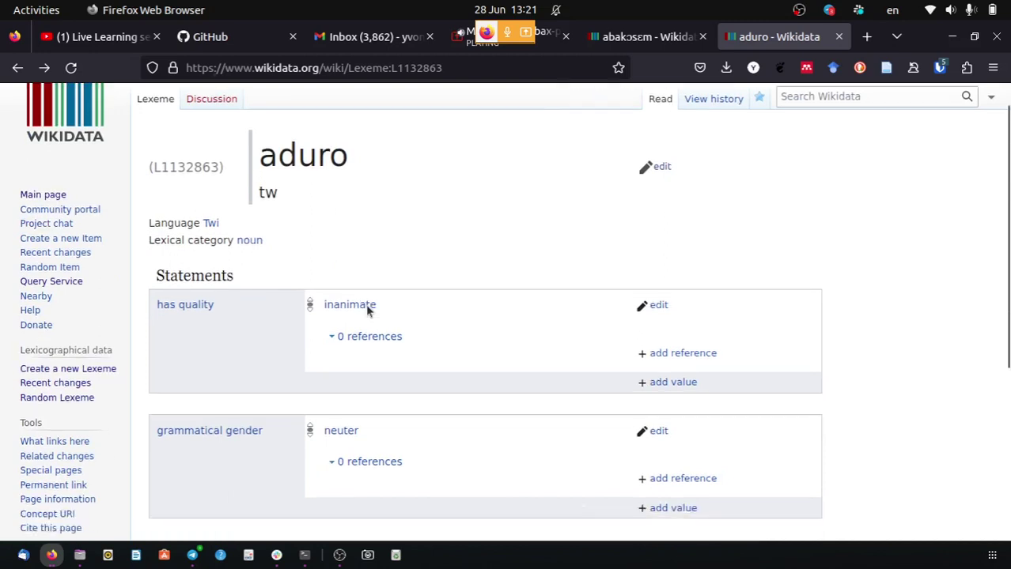
pyautogui.scroll(2, 370, 294)
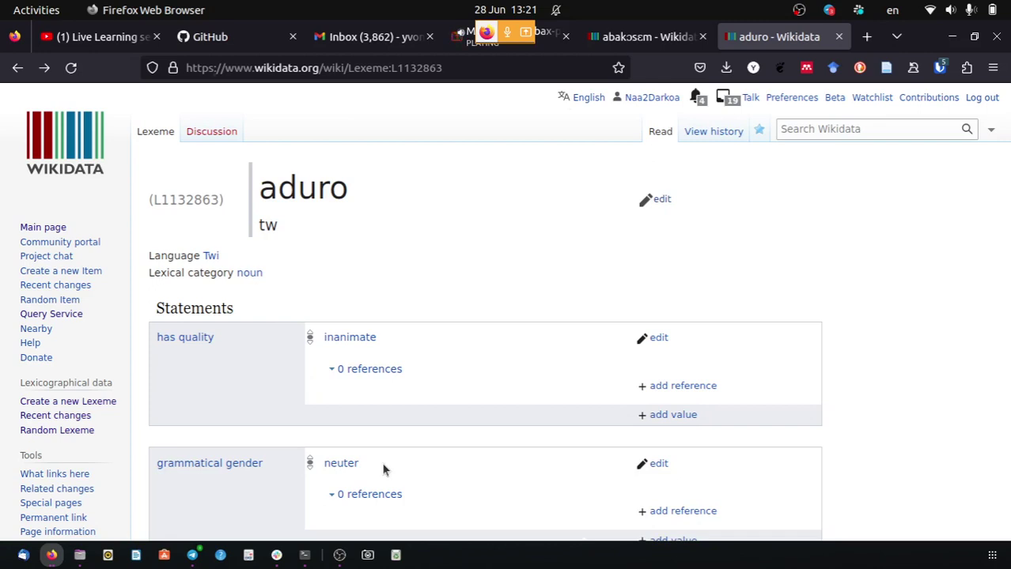
pyautogui.click(542, 38)
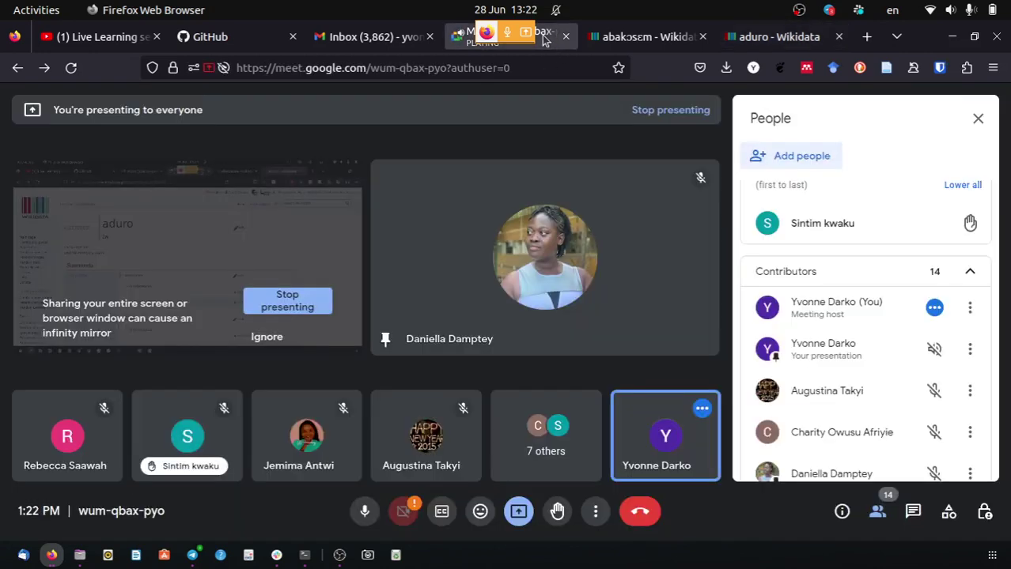
pyautogui.moveTo(829, 233)
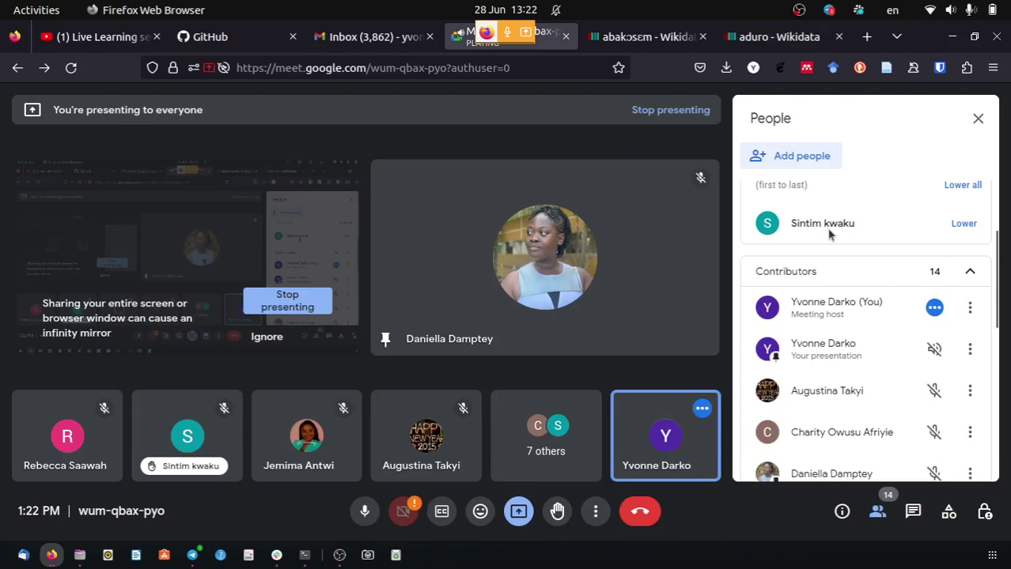
pyautogui.moveTo(681, 279)
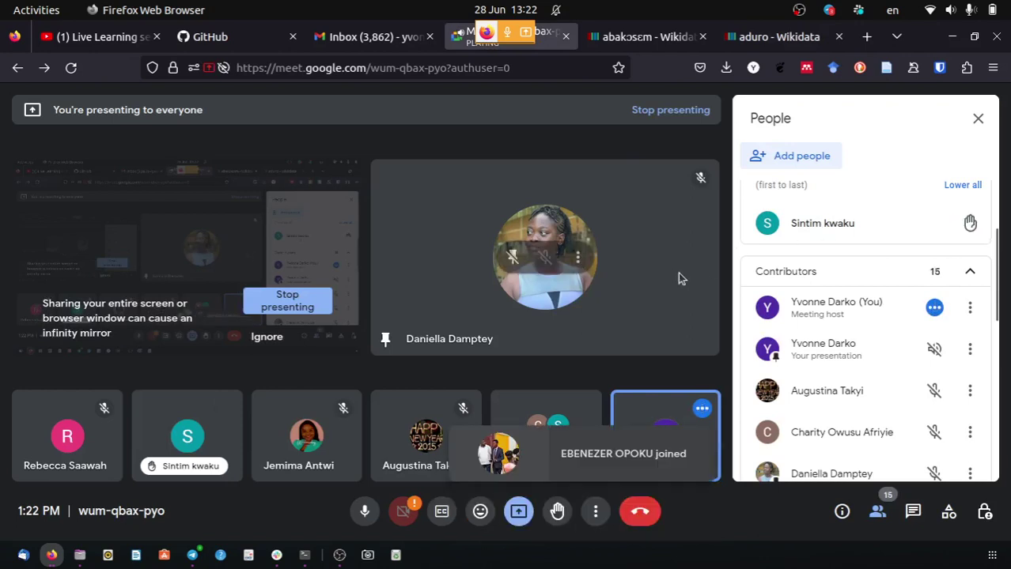
pyautogui.click(759, 40)
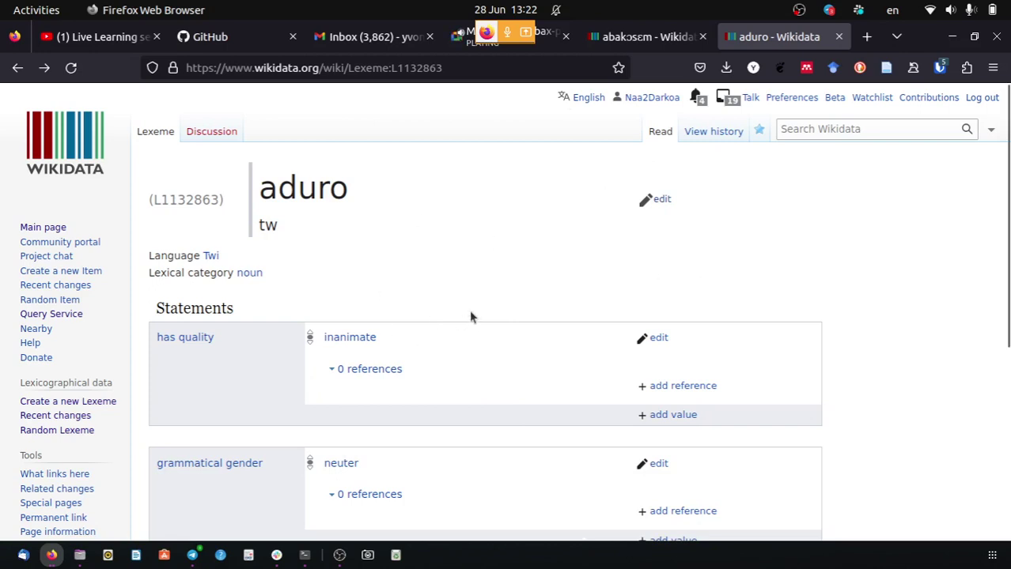
pyautogui.scroll(-2, 454, 291)
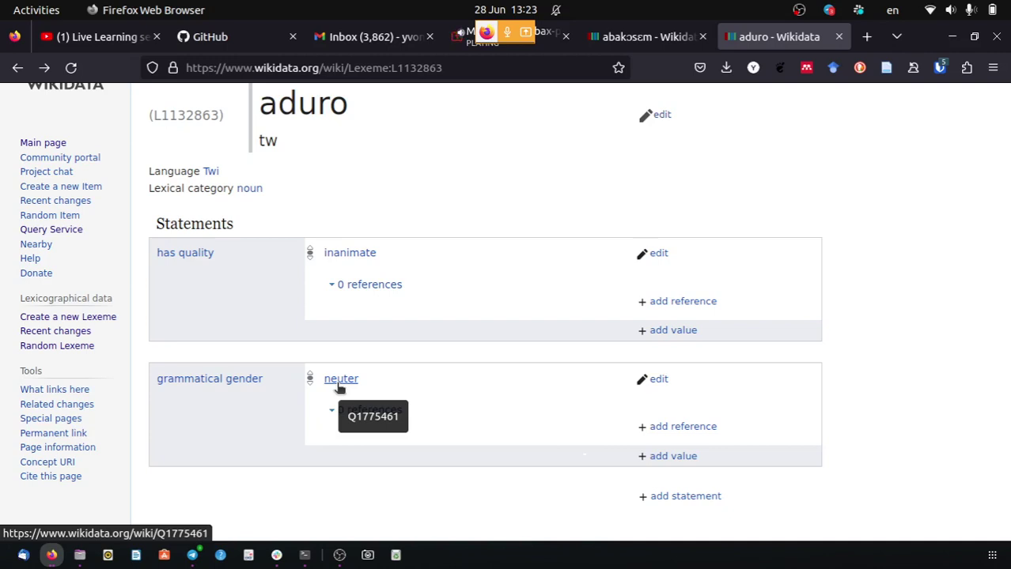
# Switch to the Google Meet call, lower all raised hands, and return to the aduro page.
pyautogui.click(545, 36)
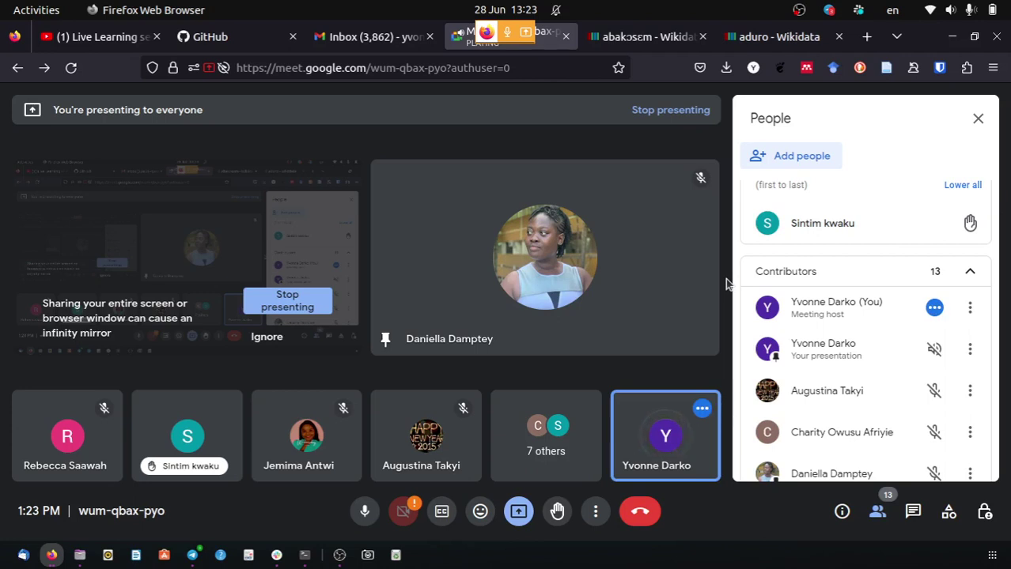
pyautogui.click(962, 185)
pyautogui.scroll(3, 815, 219)
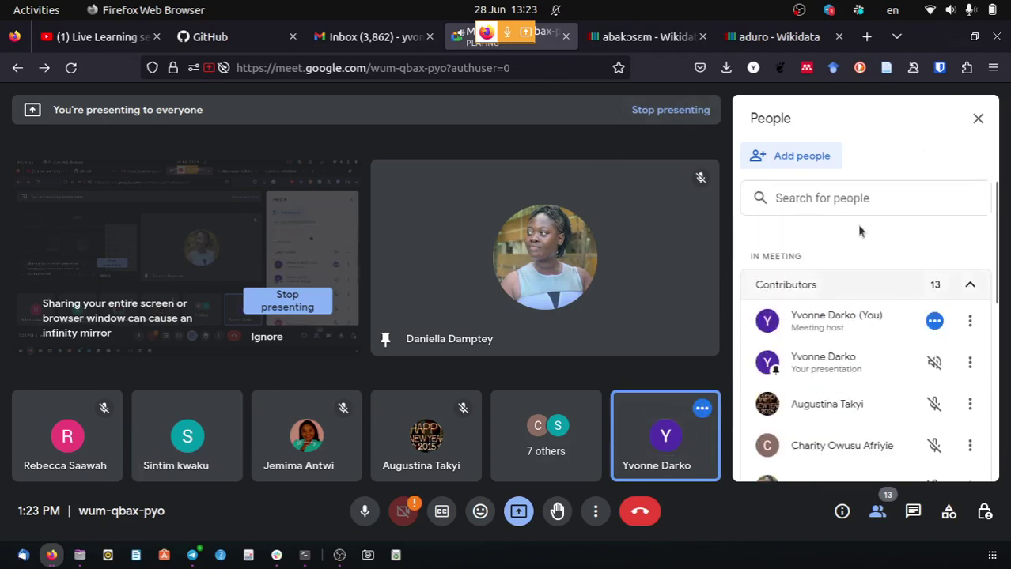
pyautogui.click(755, 37)
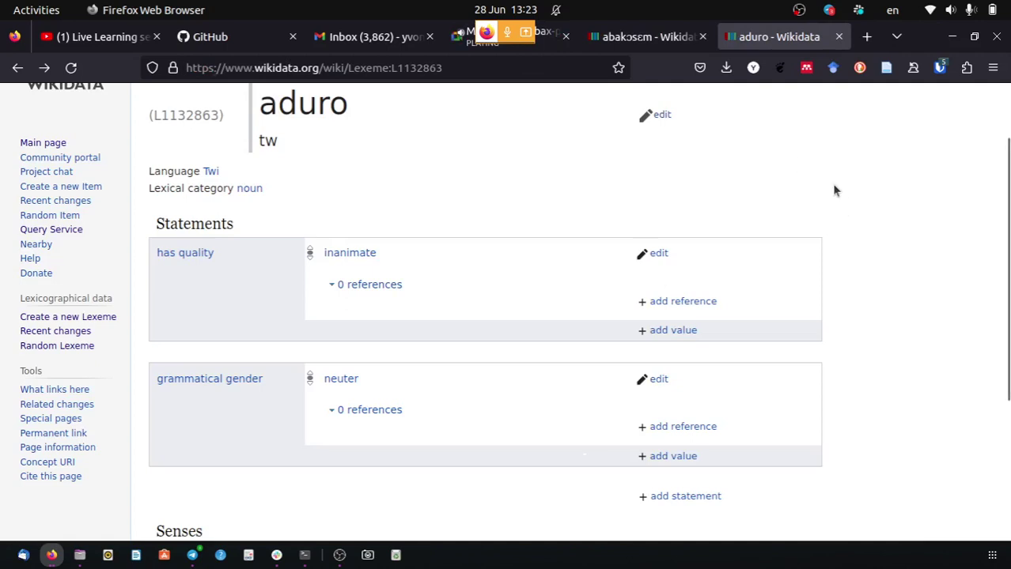
# Go back to the Google Meet call and look through the participant list for open microphones and raised hands.
pyautogui.click(538, 38)
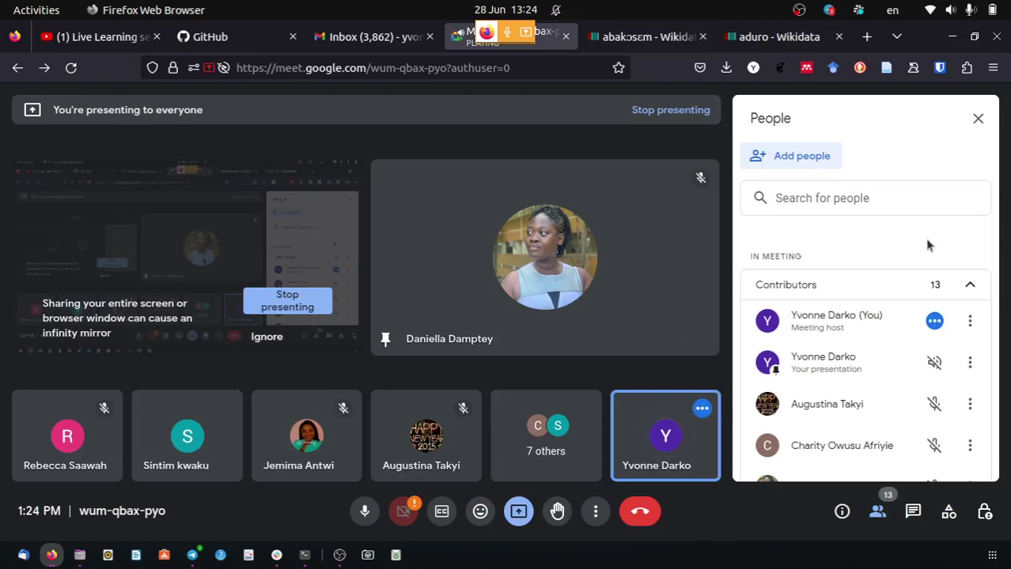
pyautogui.scroll(-5, 926, 239)
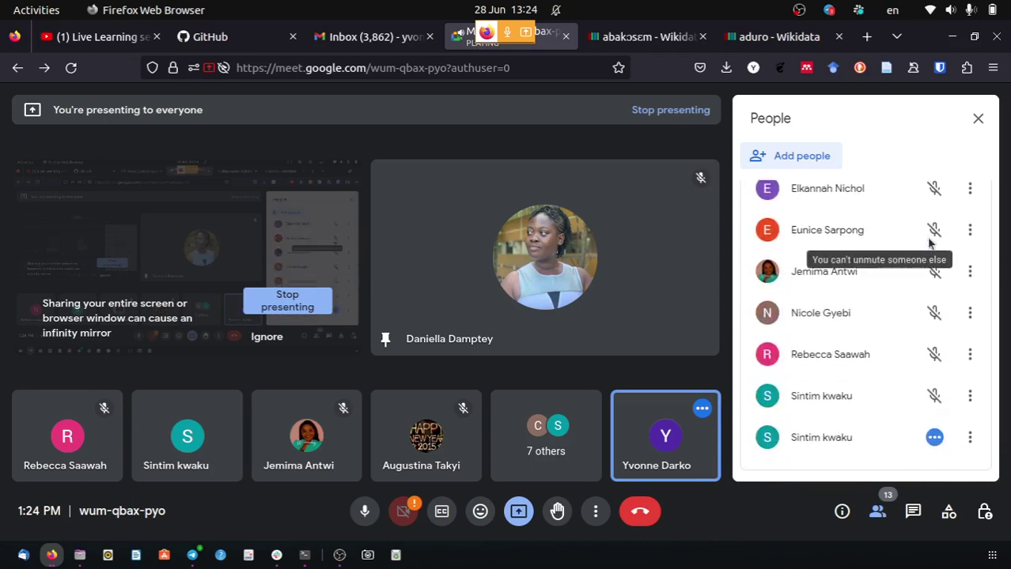
pyautogui.scroll(2, 929, 243)
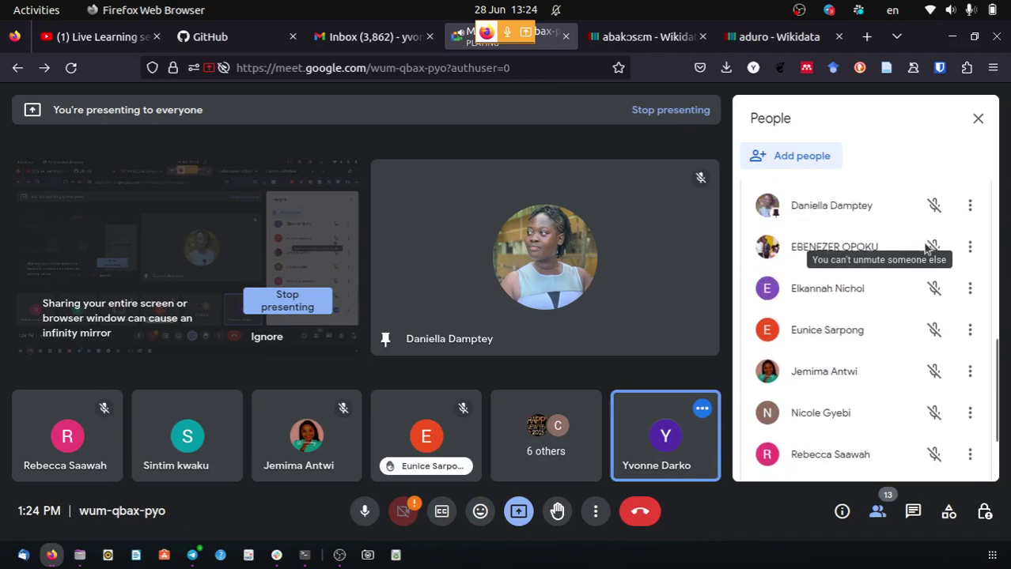
pyautogui.scroll(5, 926, 247)
pyautogui.scroll(2, 926, 248)
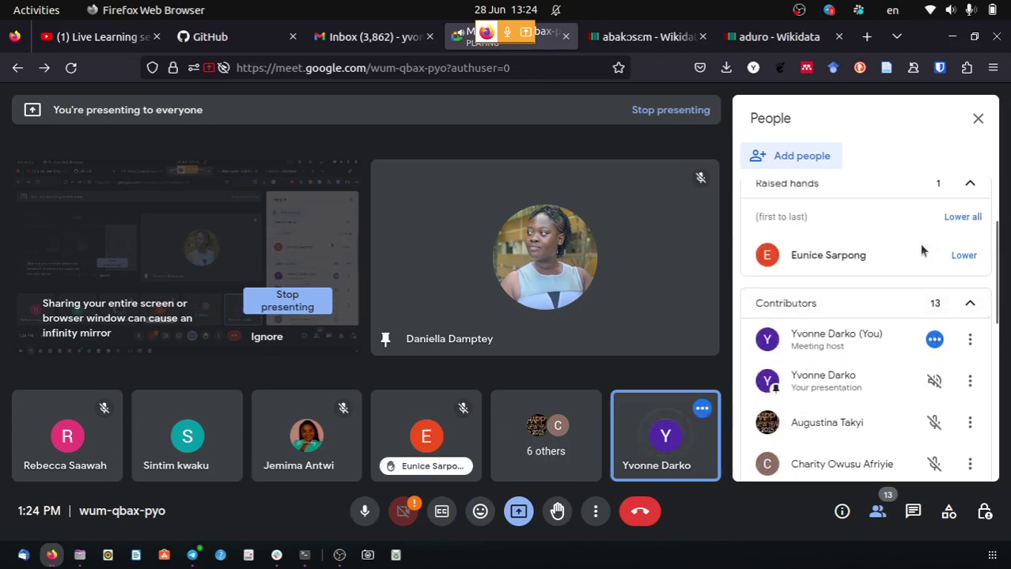
pyautogui.scroll(2, 921, 251)
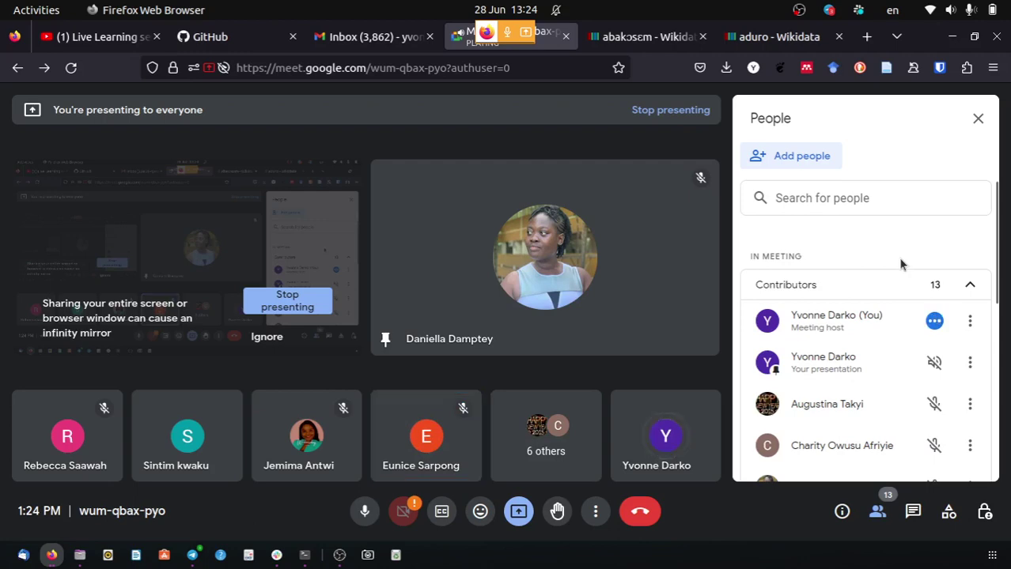
# Return to the aduro lexeme page and review its heading and existing statements.
pyautogui.click(775, 36)
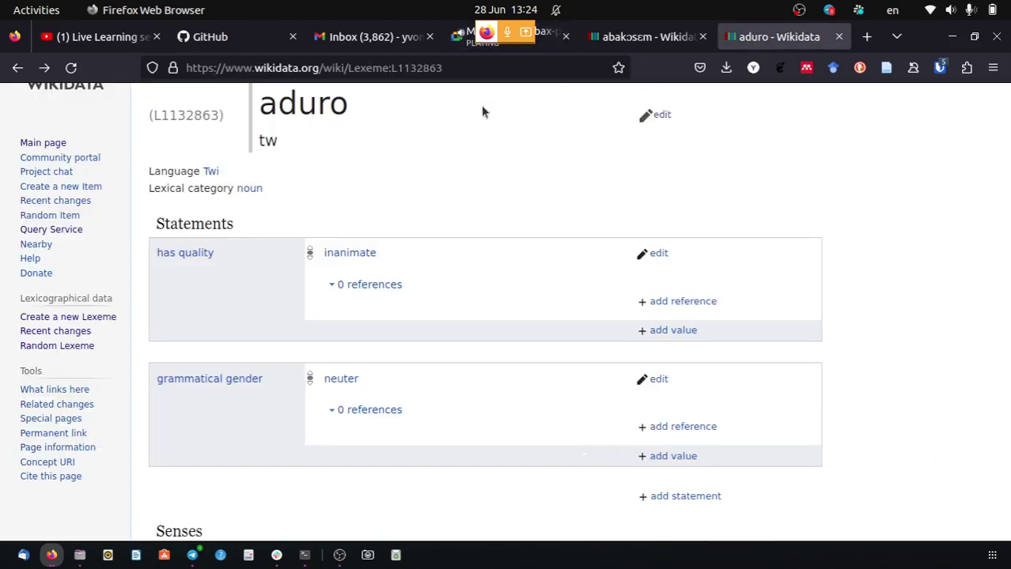
pyautogui.scroll(2, 489, 240)
pyautogui.scroll(-2, 489, 241)
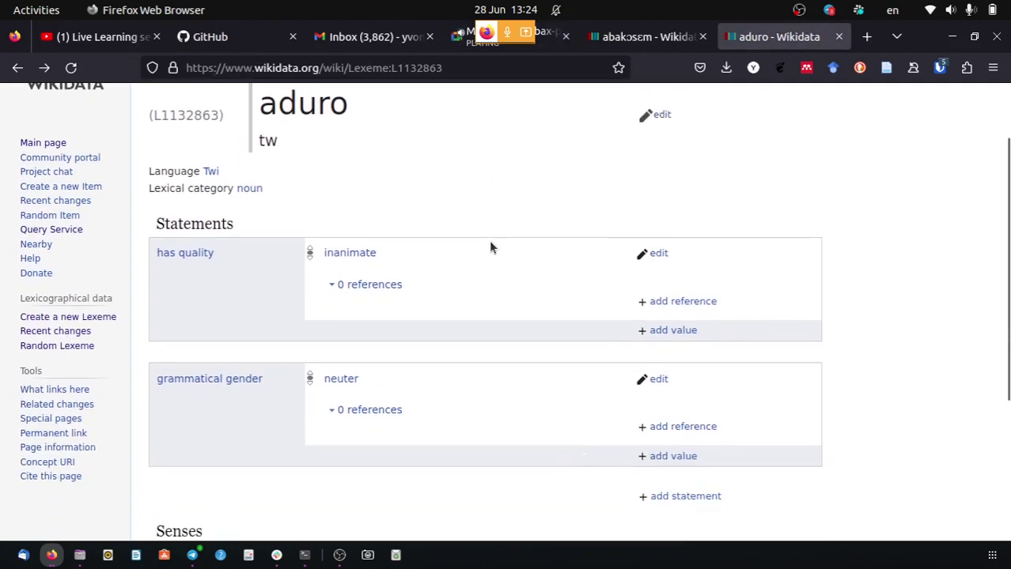
pyautogui.scroll(2, 489, 241)
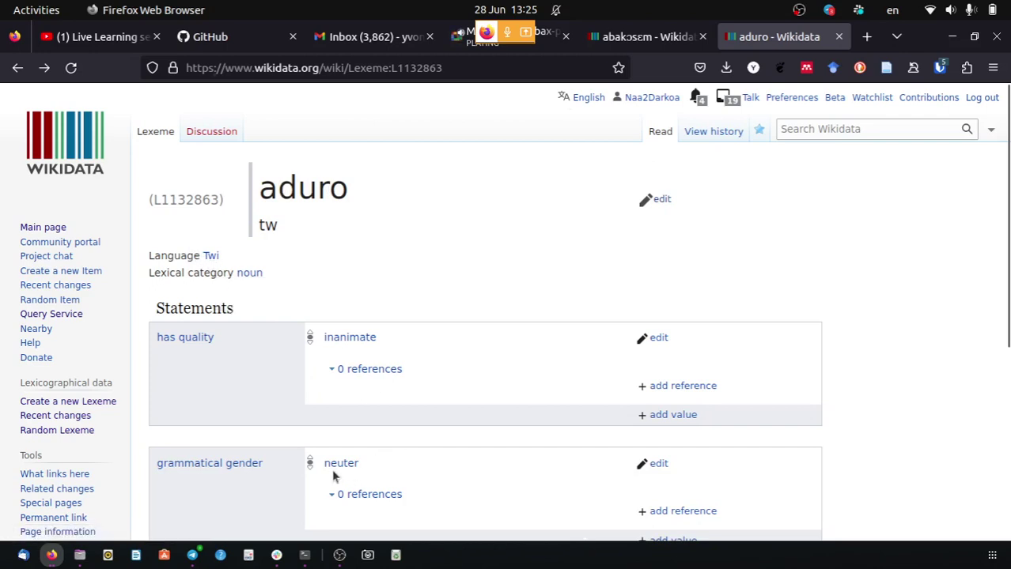
# Admit the waiting participant in the Google Meet call, check the participant list, and return to the aduro page.
pyautogui.click(549, 45)
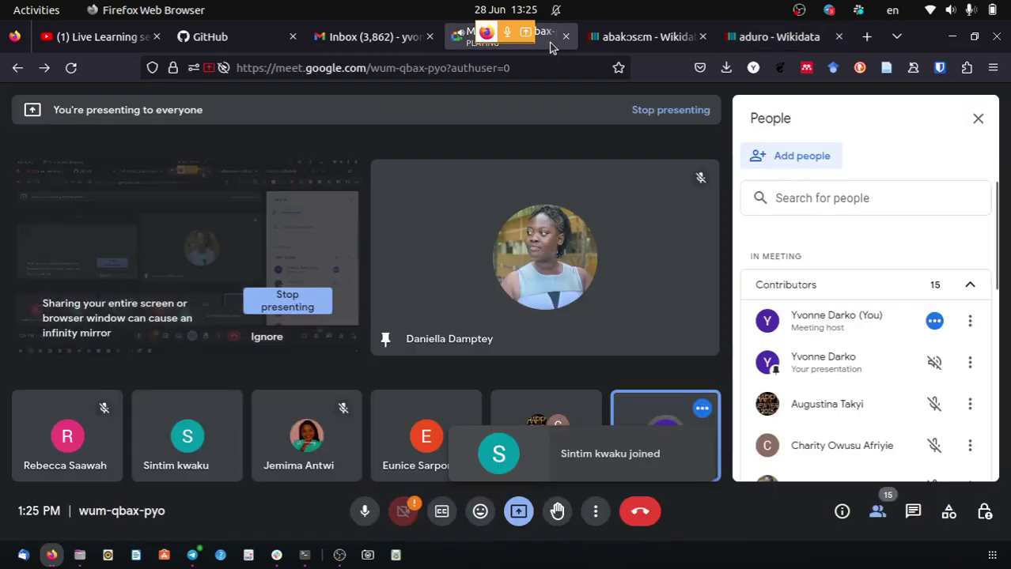
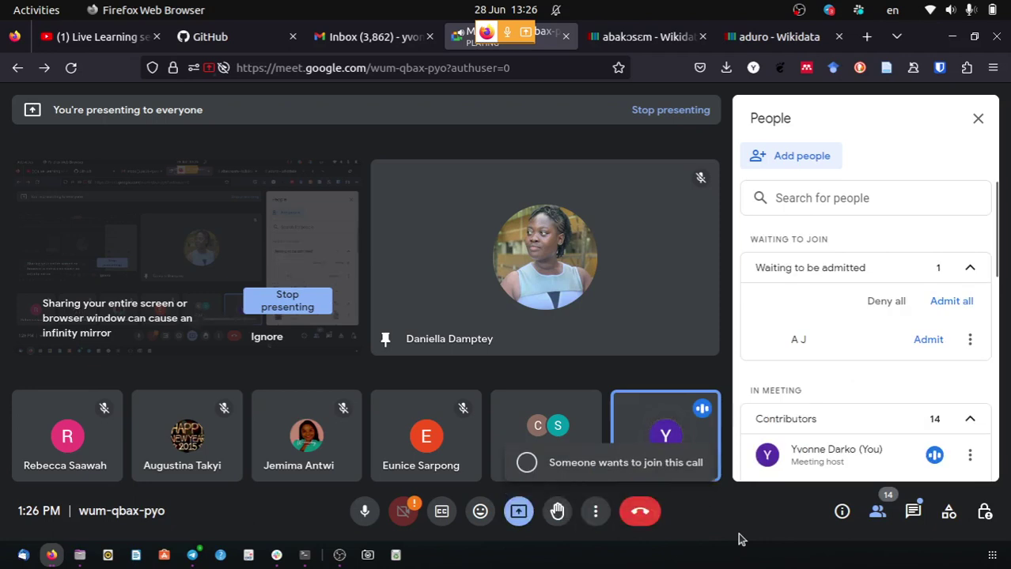
pyautogui.click(913, 345)
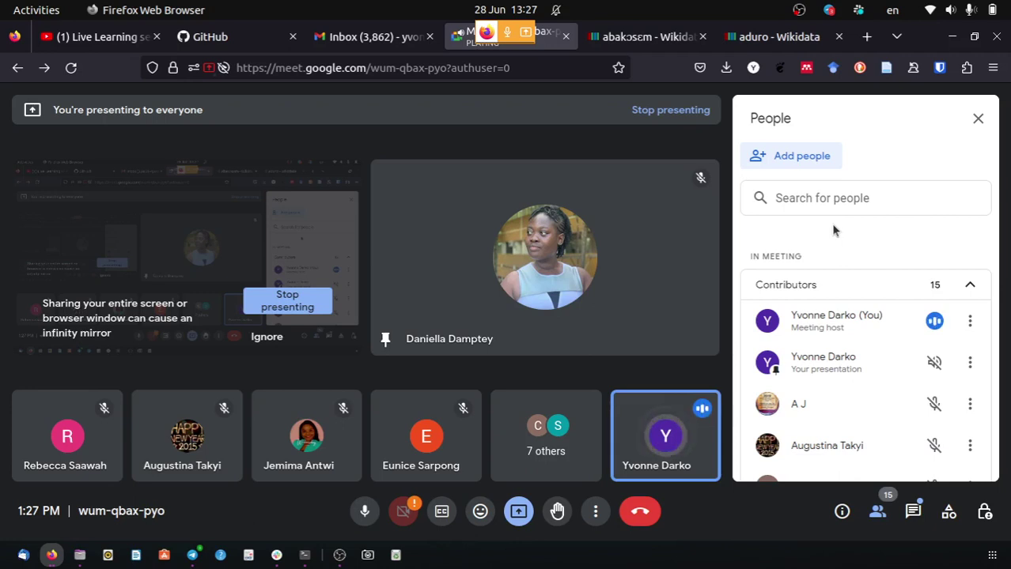
pyautogui.scroll(-5, 833, 231)
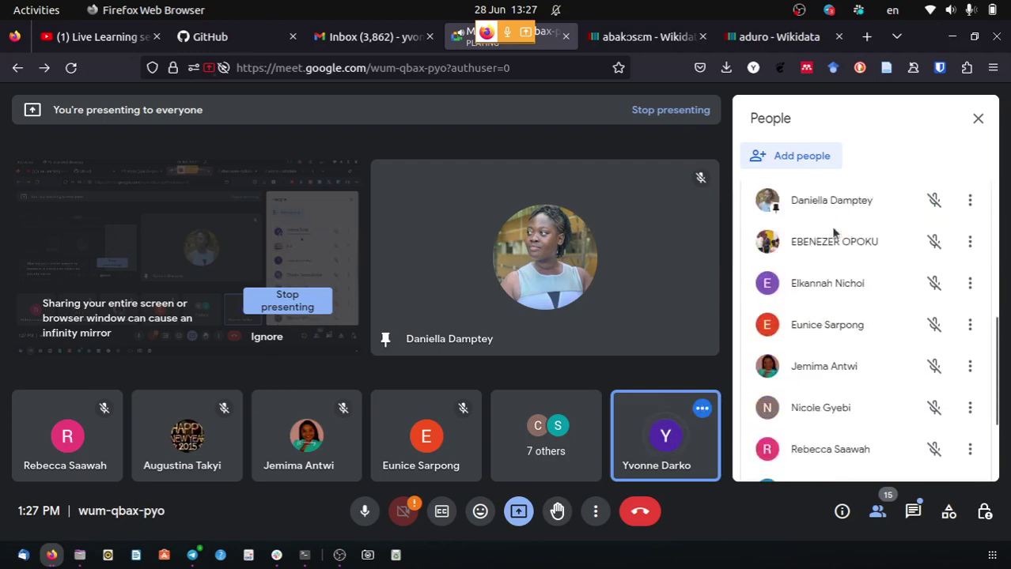
pyautogui.scroll(6, 826, 232)
pyautogui.click(779, 36)
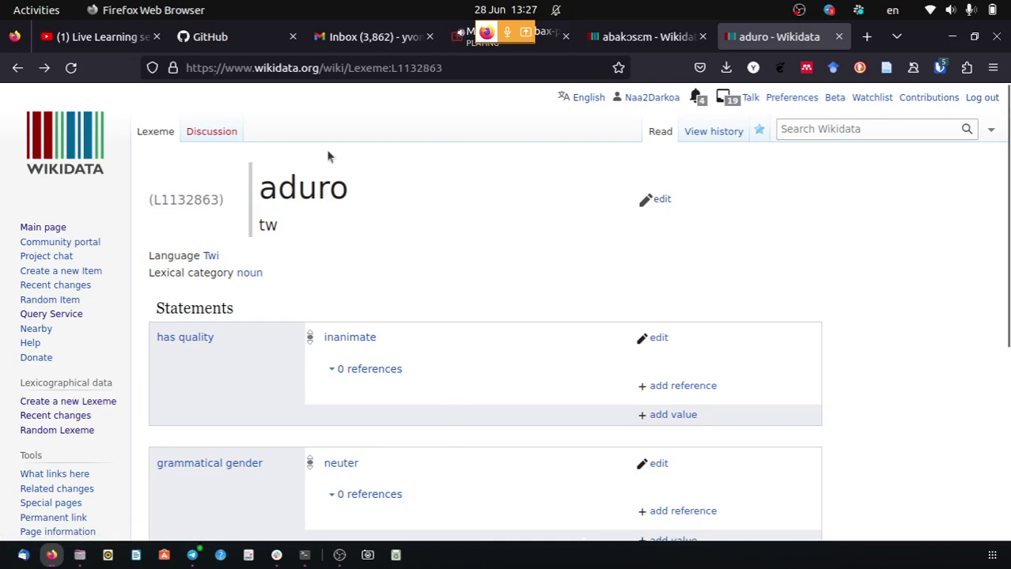
pyautogui.scroll(-3, 899, 222)
pyautogui.scroll(2, 899, 223)
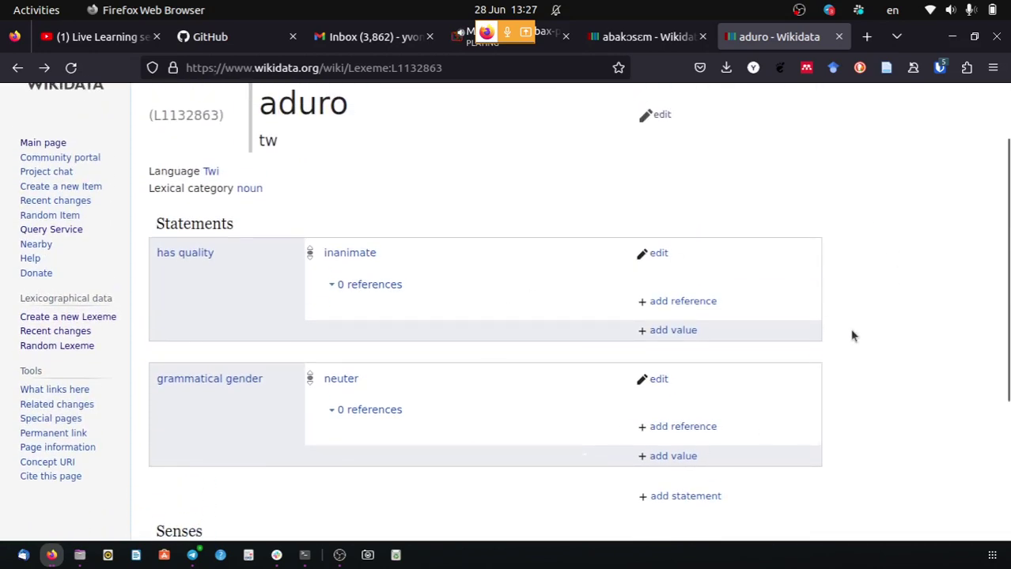
pyautogui.scroll(-1, 852, 336)
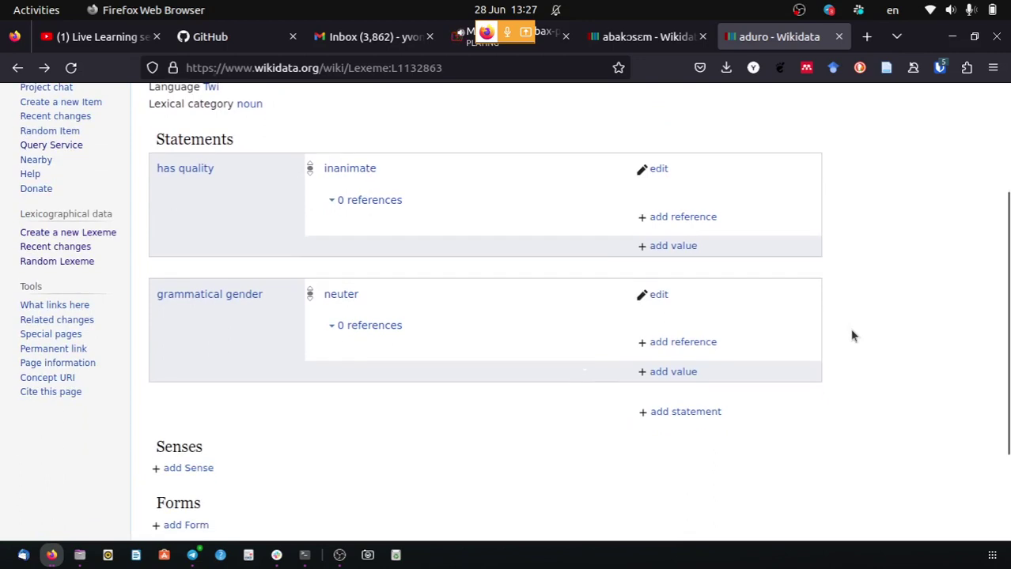
pyautogui.click(188, 470)
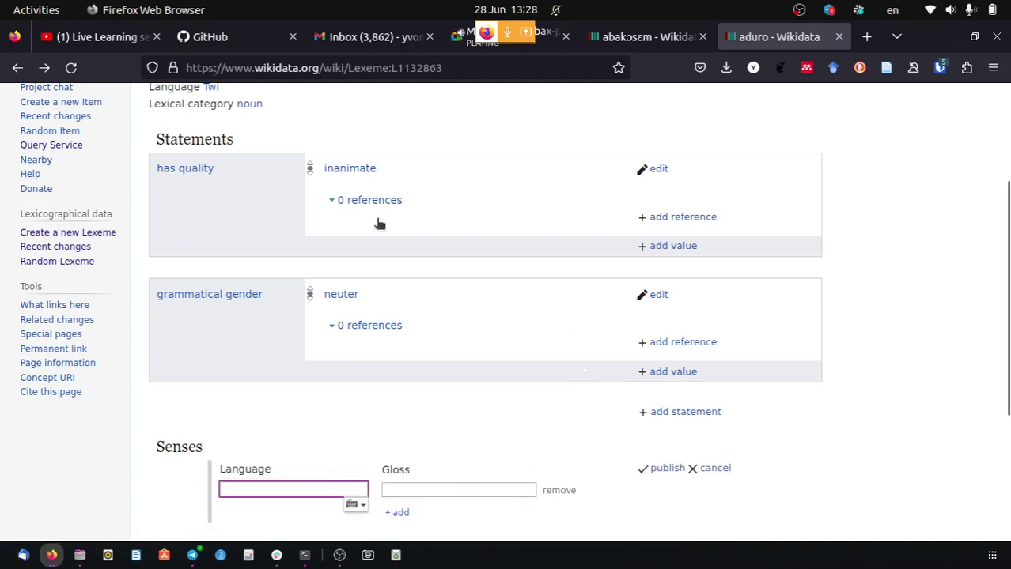
pyautogui.scroll(3, 403, 304)
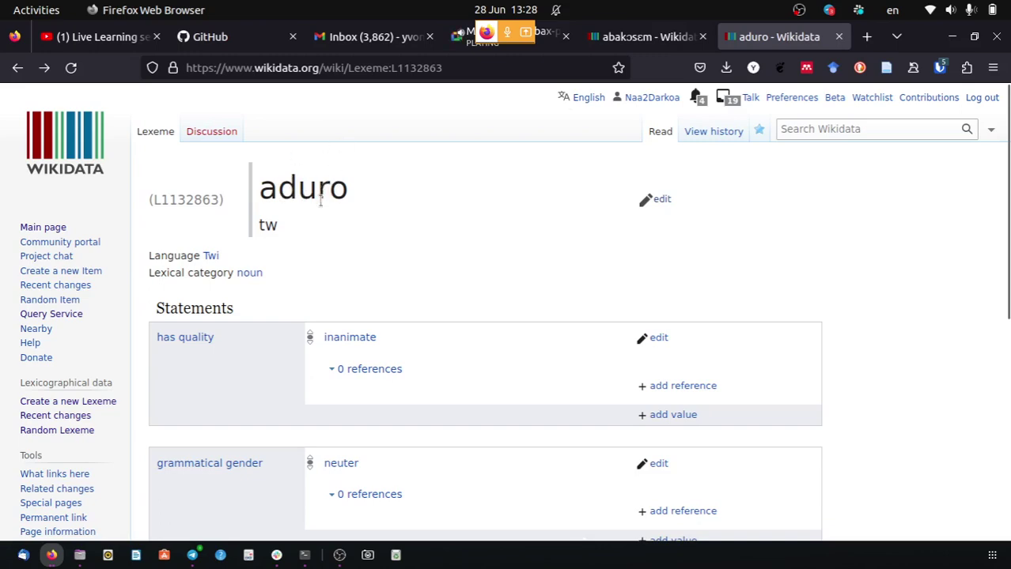
pyautogui.scroll(-5, 461, 320)
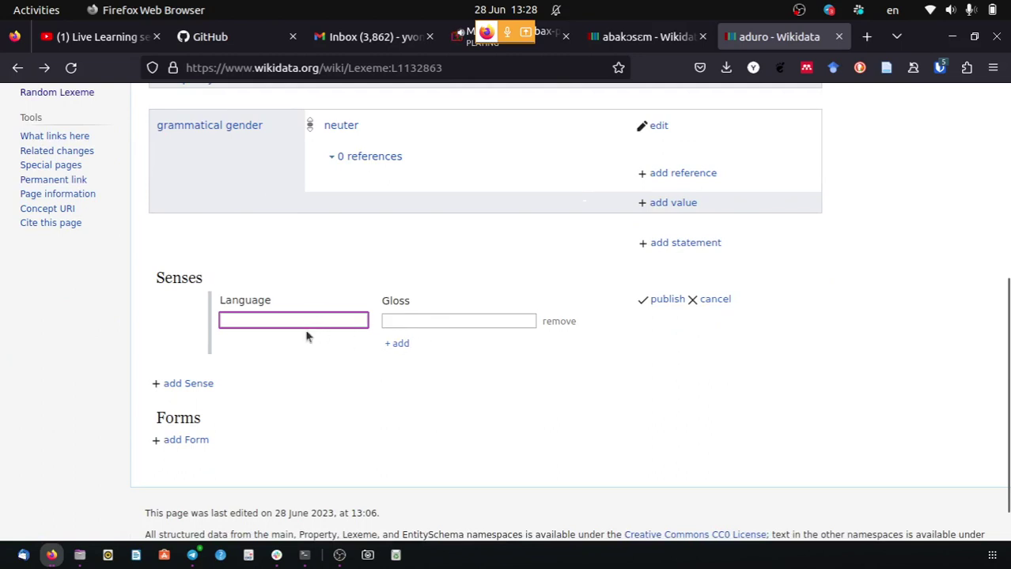
pyautogui.write('twi')
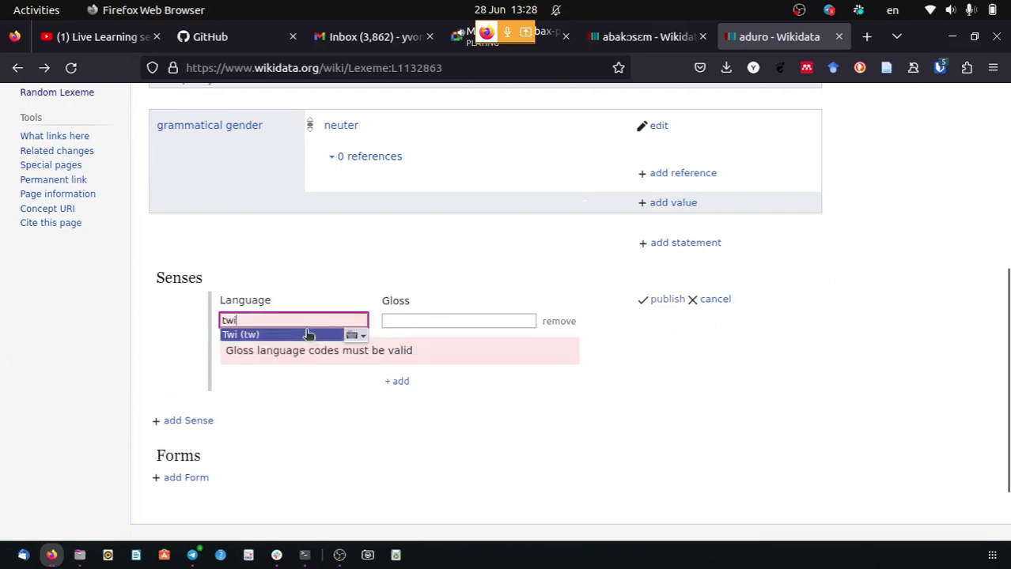
pyautogui.click(307, 334)
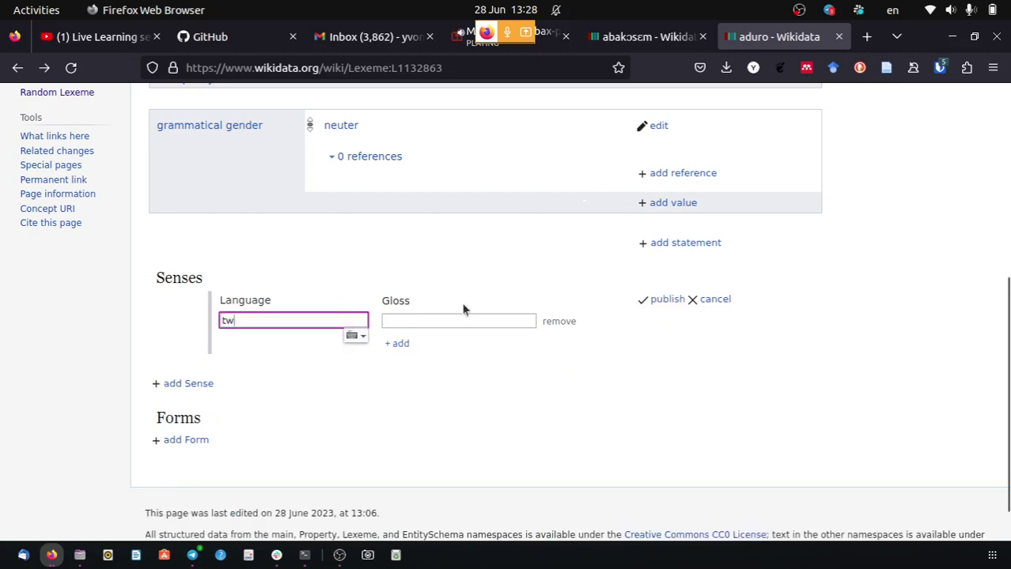
pyautogui.click(461, 317)
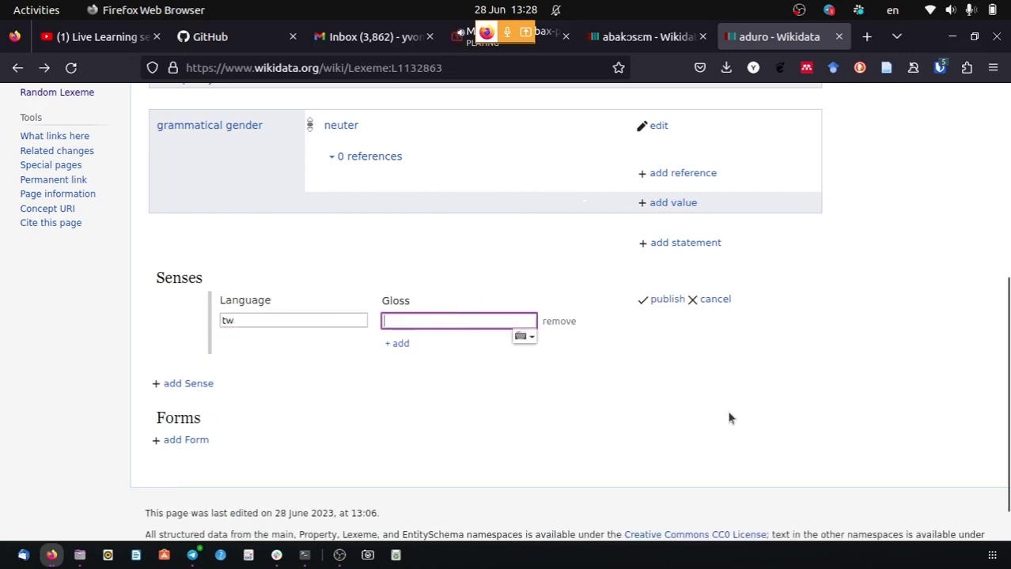
pyautogui.click(720, 300)
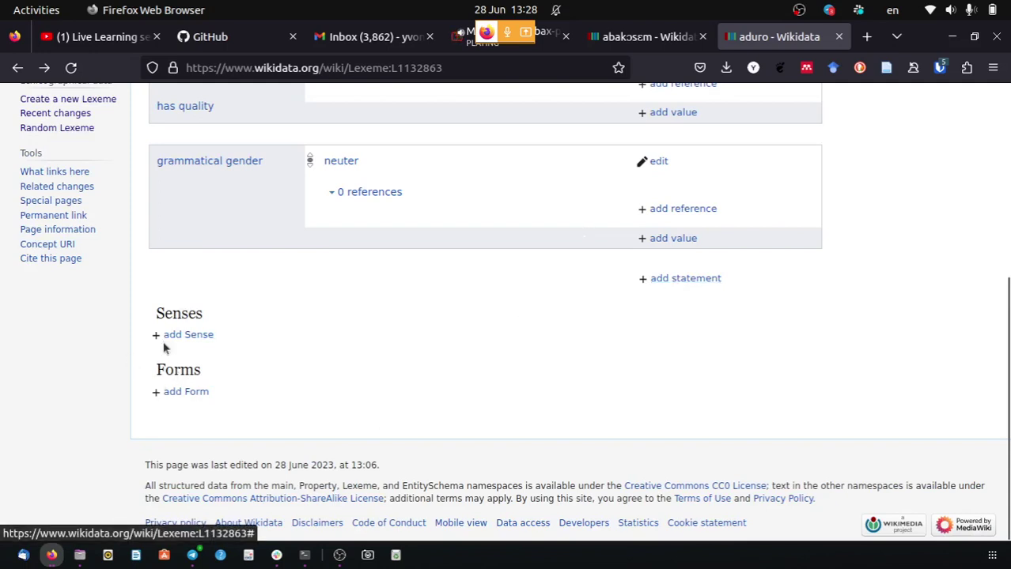
# Start a new sense for aduro with Twi (tw) as the gloss language.
pyautogui.click(190, 336)
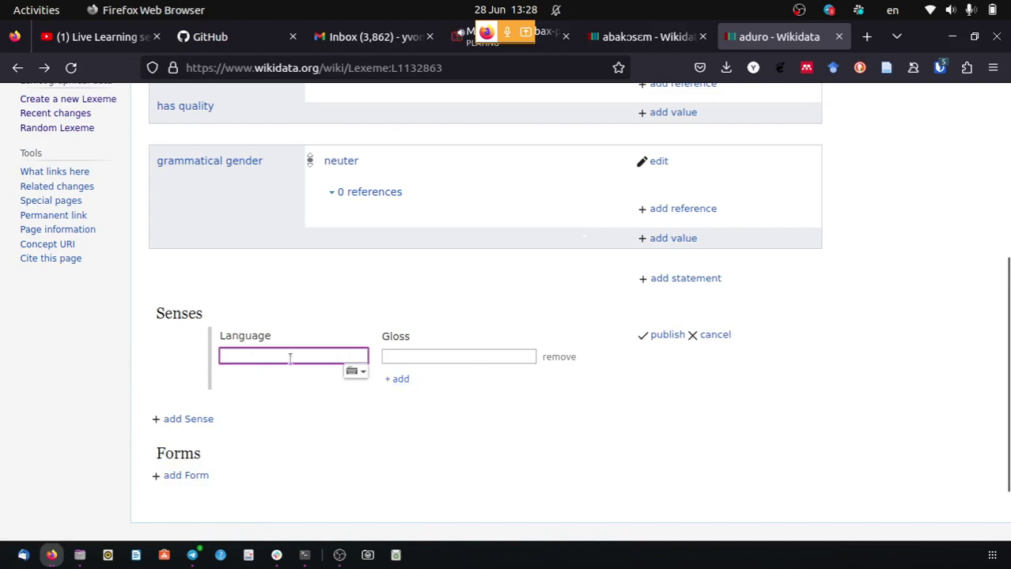
pyautogui.write('Tw')
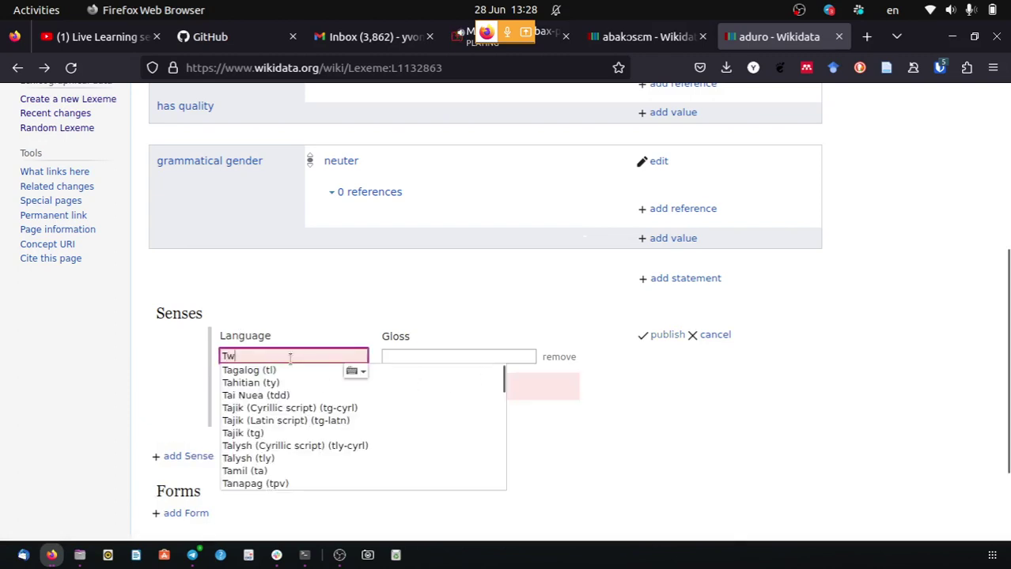
pyautogui.write('i')
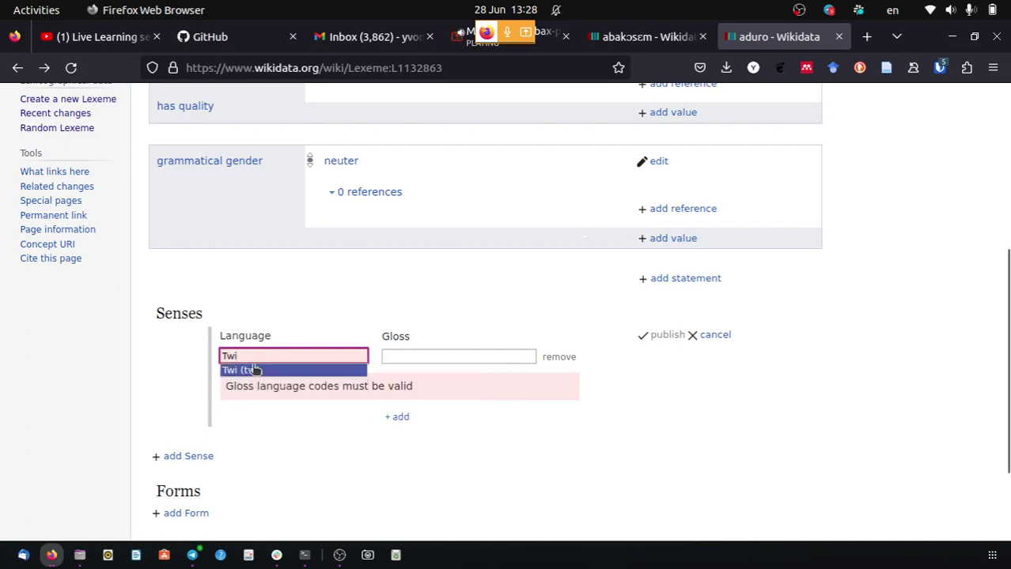
pyautogui.click(253, 370)
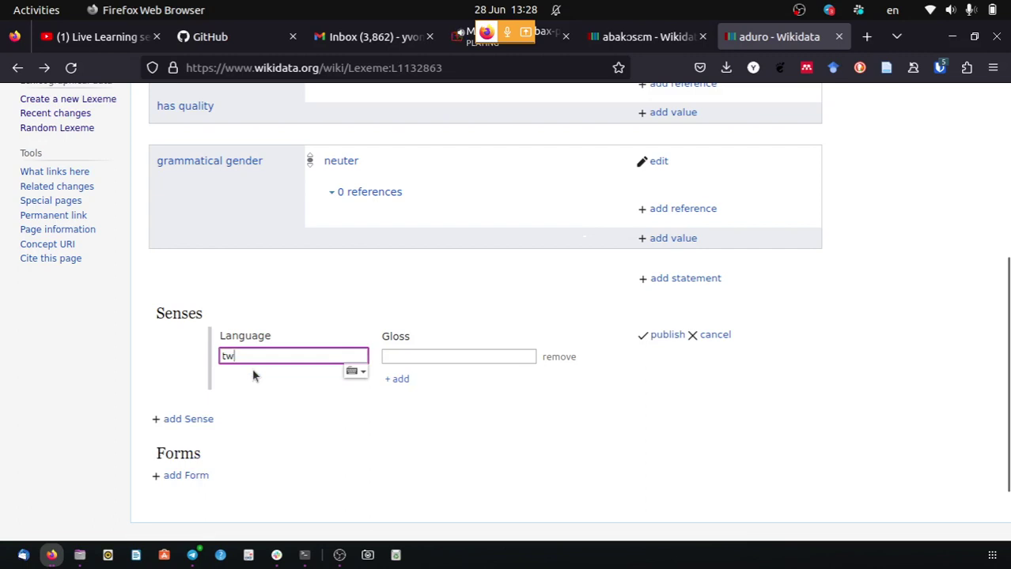
pyautogui.click(408, 361)
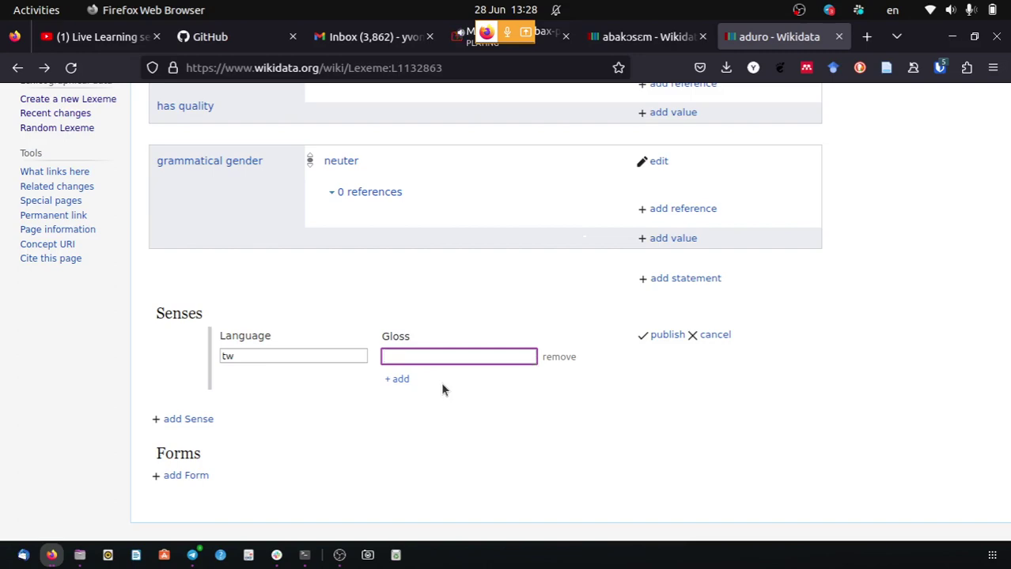
pyautogui.scroll(5, 498, 400)
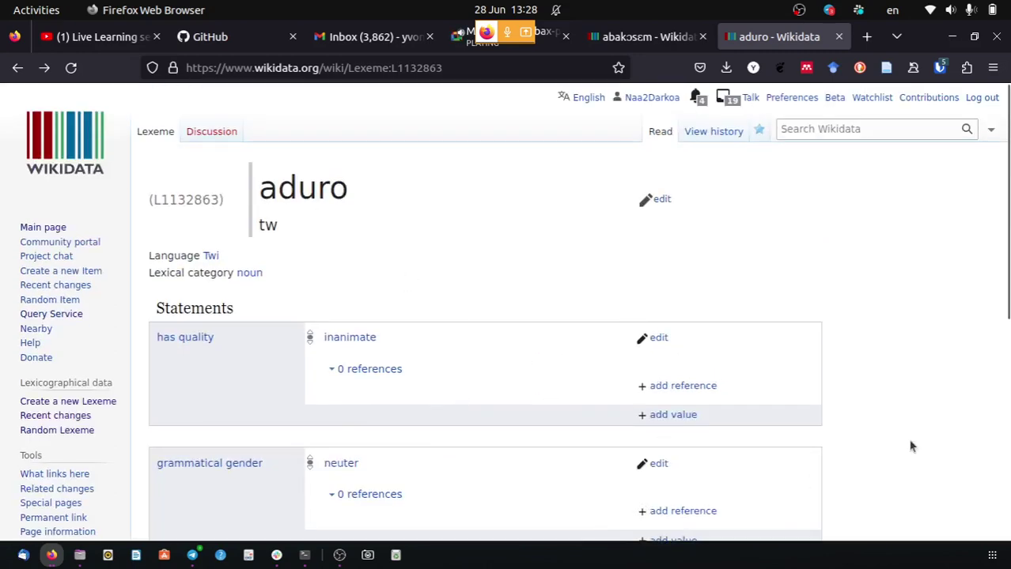
pyautogui.scroll(-5, 893, 435)
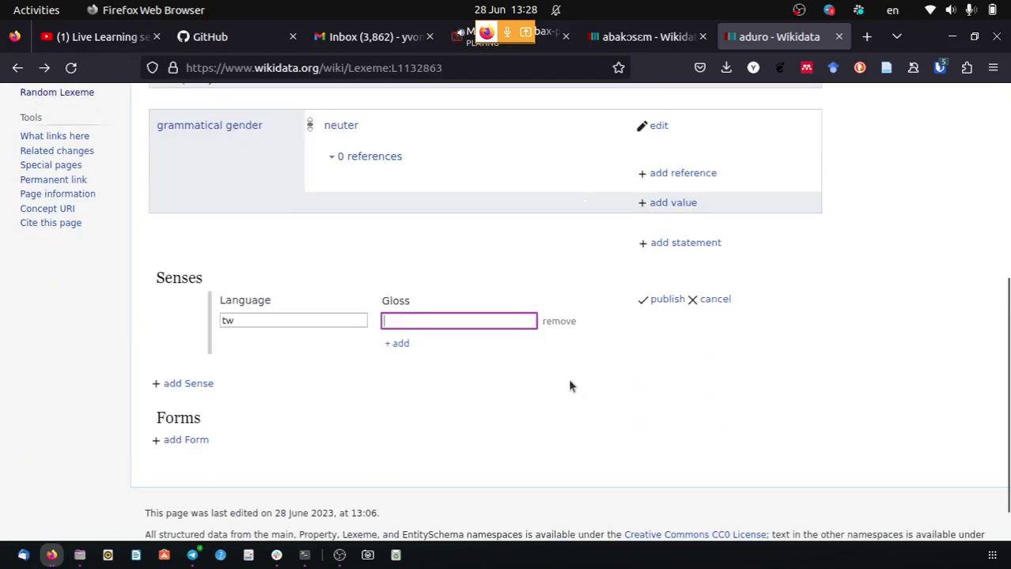
# Begin the sense's gloss with "biribi a y" and switch its input method to Akan for the special characters.
pyautogui.write('biribi a')
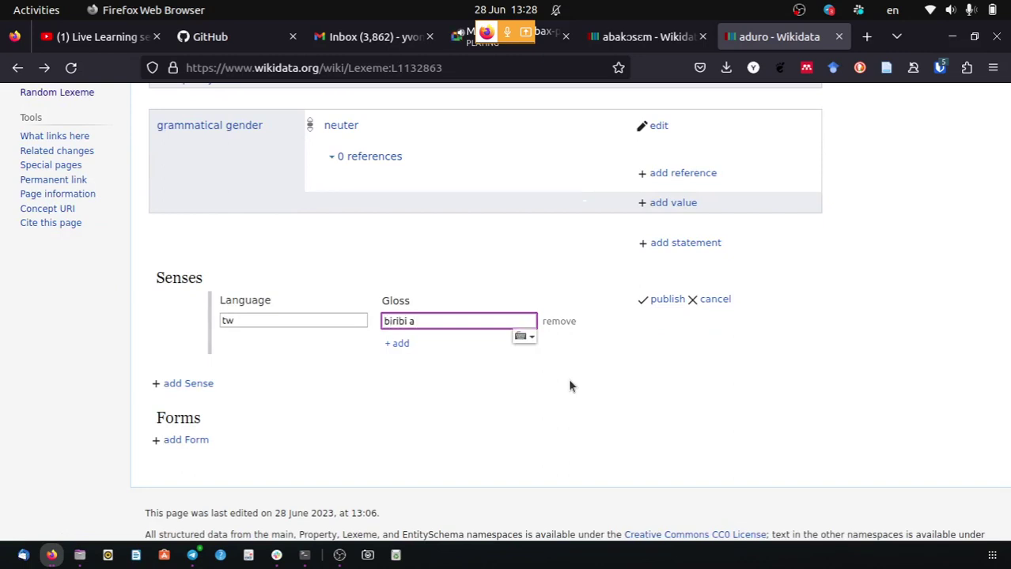
pyautogui.write(' yqde')
pyautogui.press('BackSpace')
pyautogui.press('BackSpace')
pyautogui.press('BackSpace')
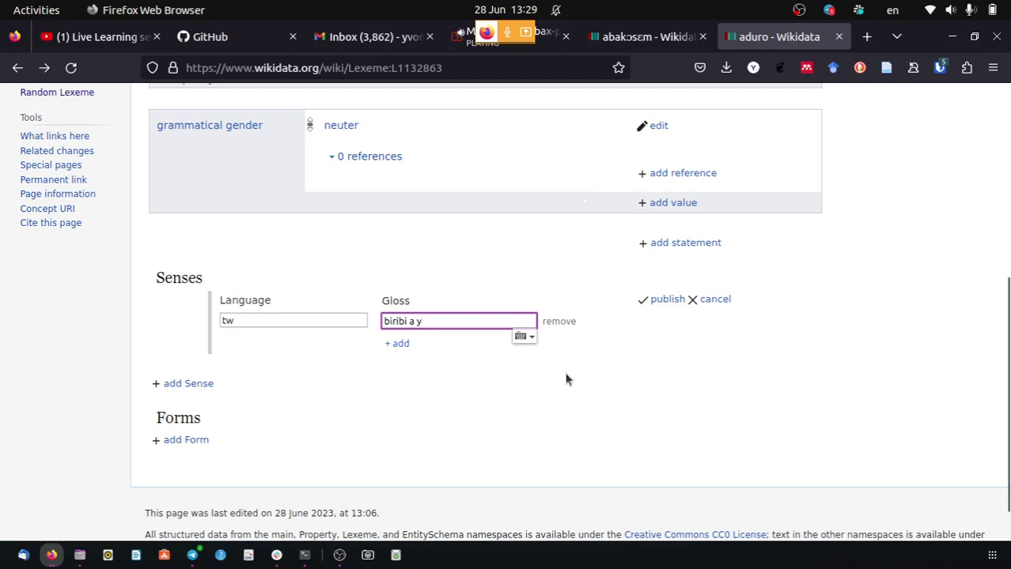
pyautogui.click(529, 336)
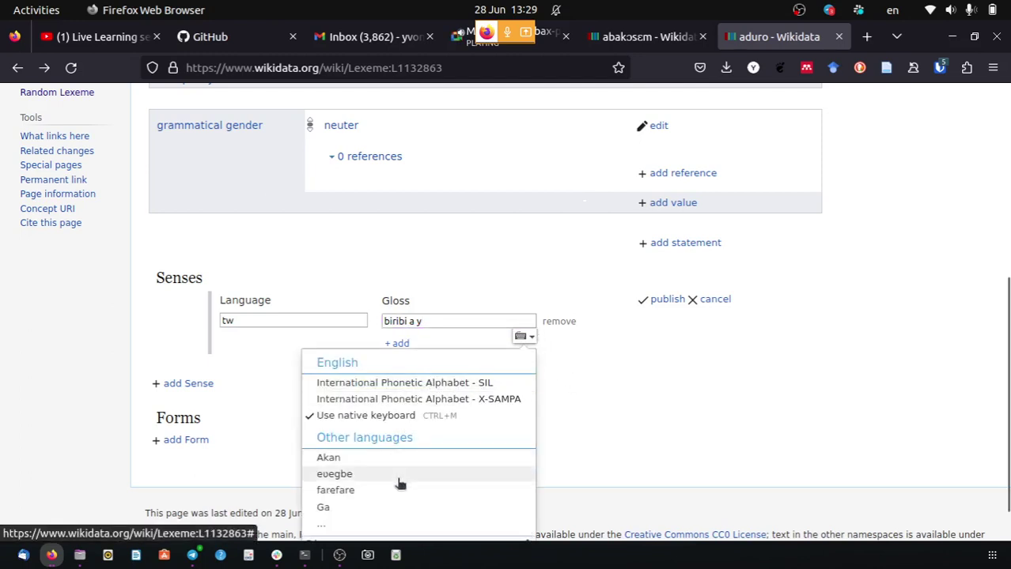
pyautogui.click(393, 458)
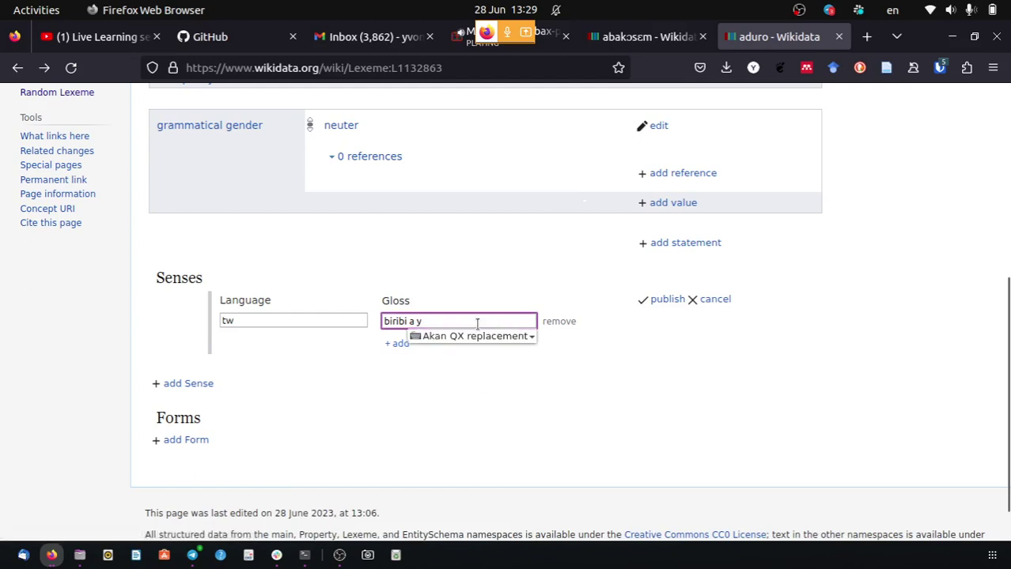
# Complete the Twi gloss as "biribi a yɛde sa yare" and publish the sense.
pyautogui.write('ɛde sa')
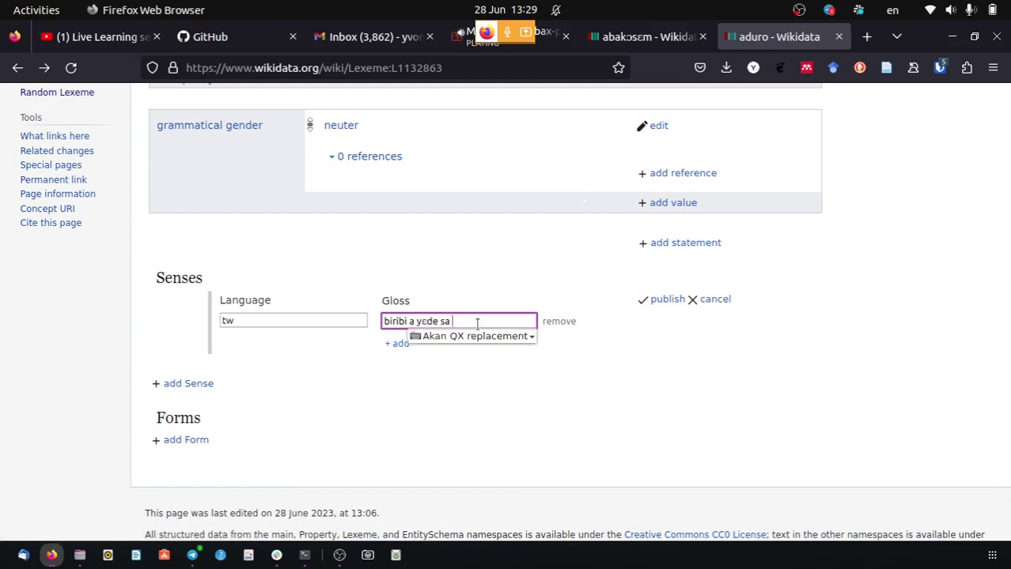
pyautogui.write(' yare')
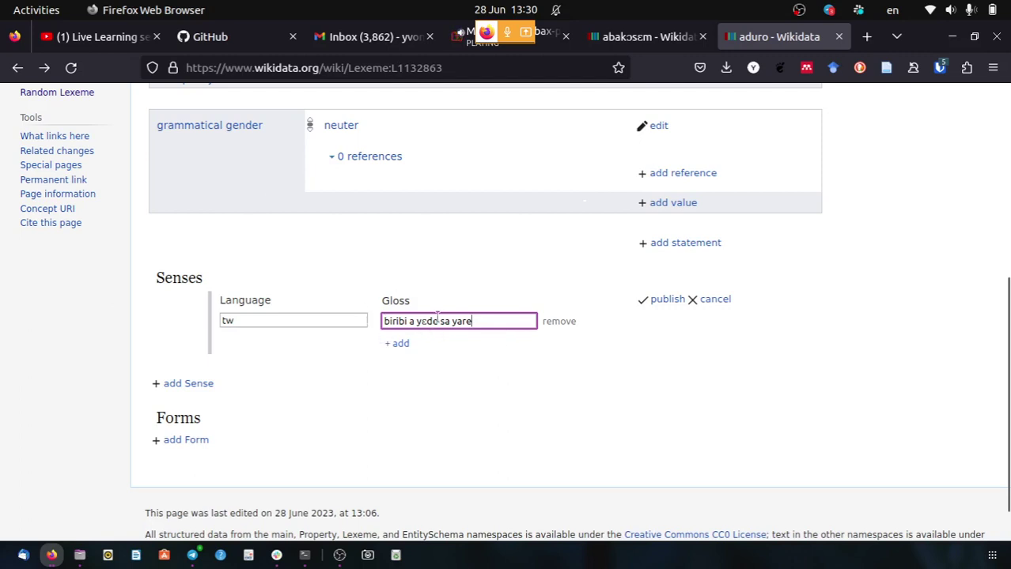
pyautogui.click(666, 301)
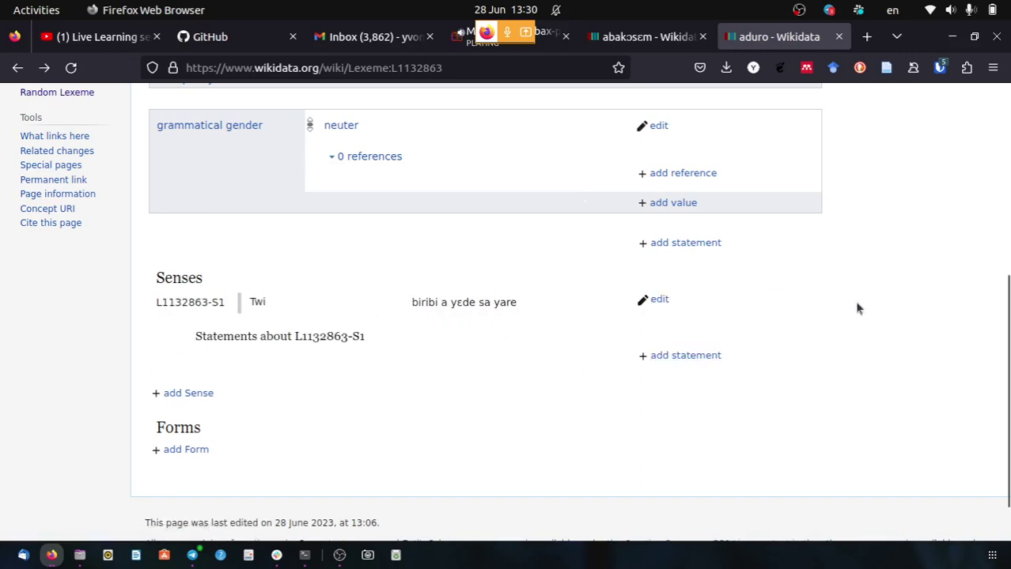
pyautogui.scroll(8, 726, 326)
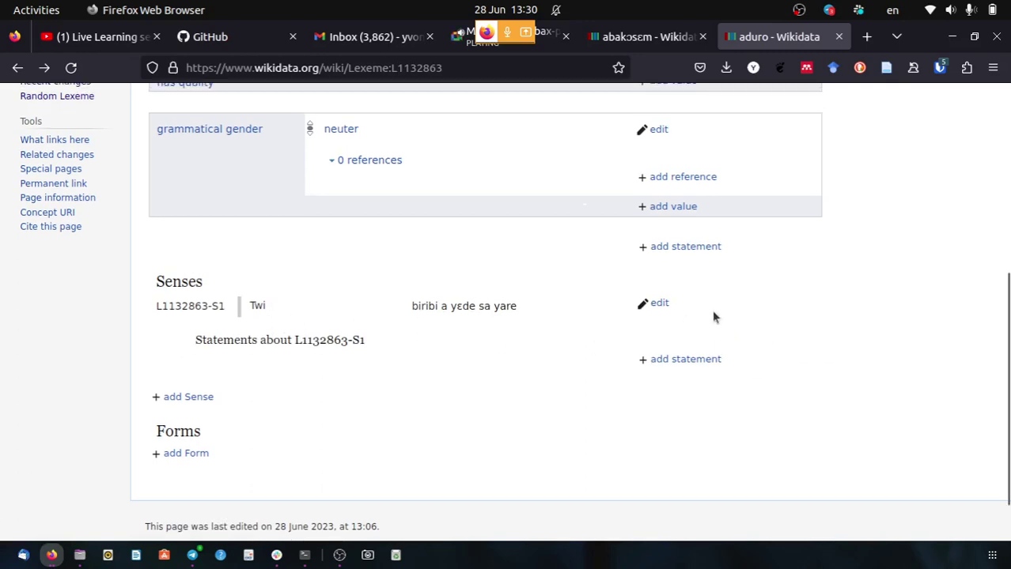
pyautogui.scroll(-1, 716, 319)
pyautogui.scroll(2, 672, 309)
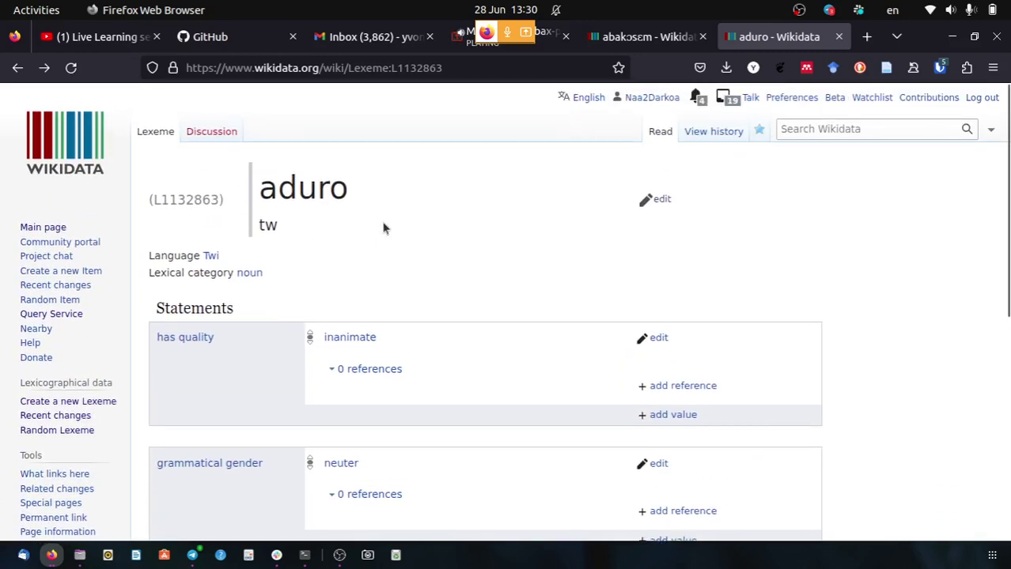
pyautogui.scroll(-5, 383, 225)
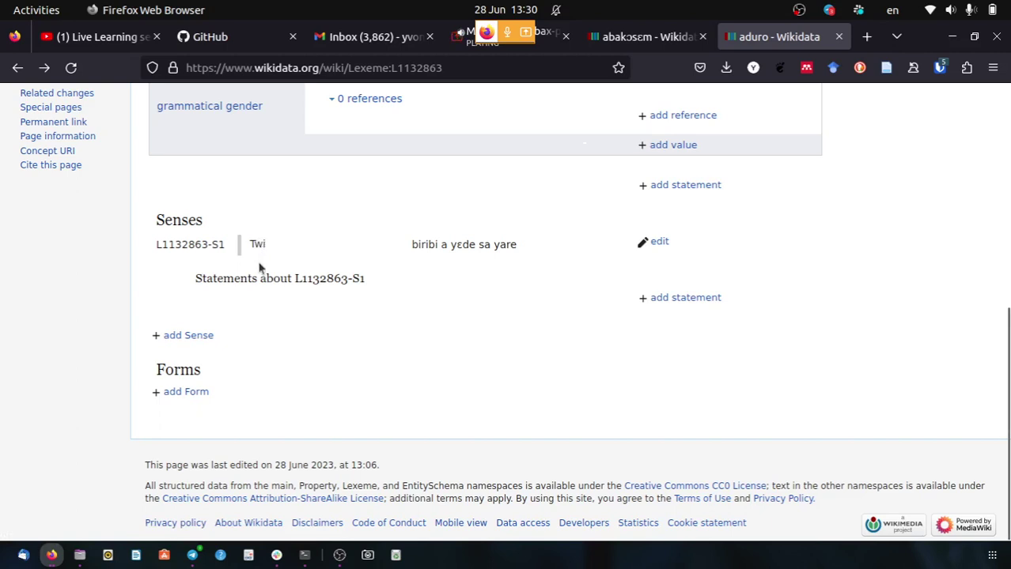
pyautogui.click(672, 305)
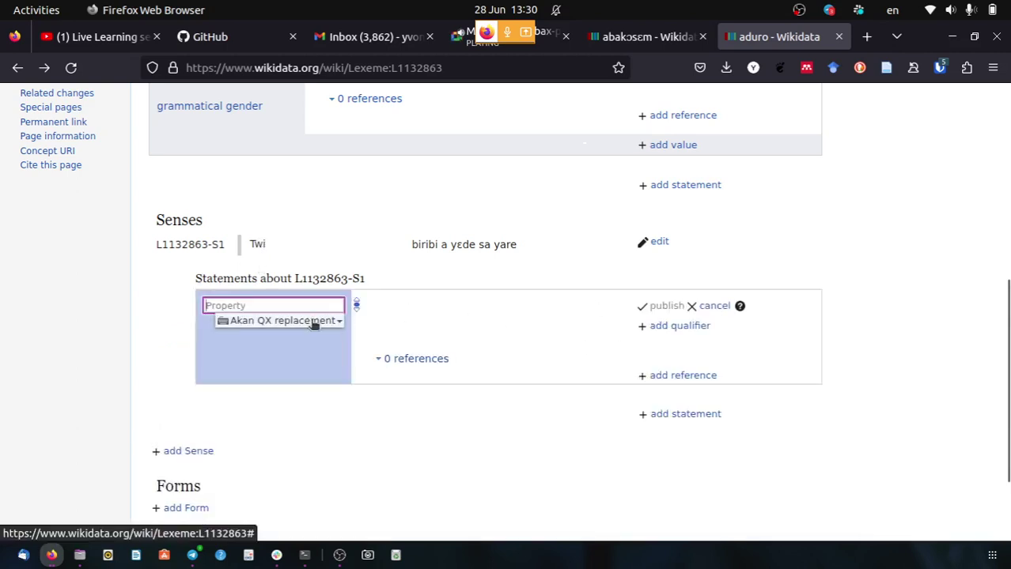
pyautogui.click(714, 306)
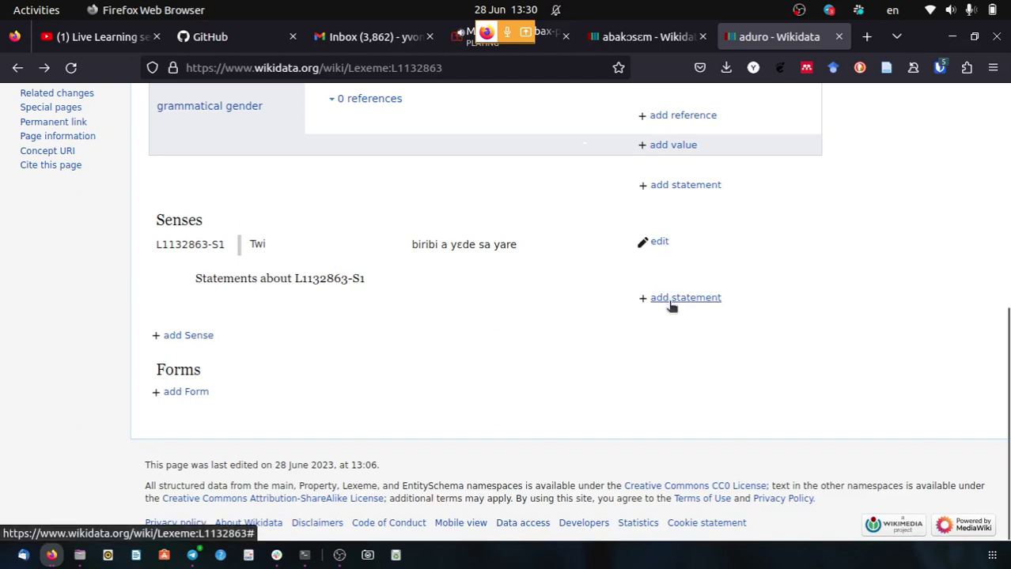
# Edit the aduro sense and add a second gloss row with en as its language.
pyautogui.click(659, 245)
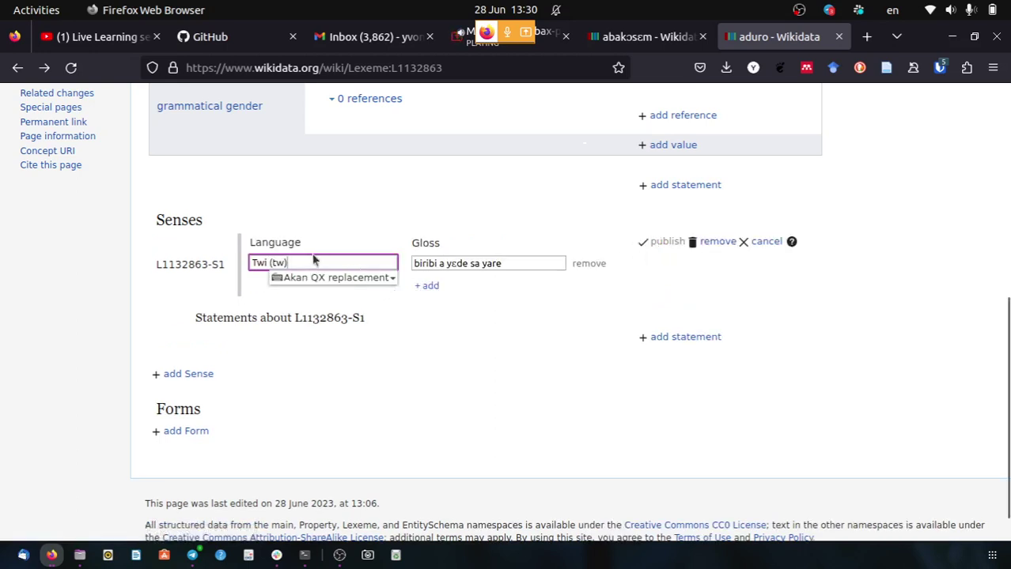
pyautogui.click(430, 287)
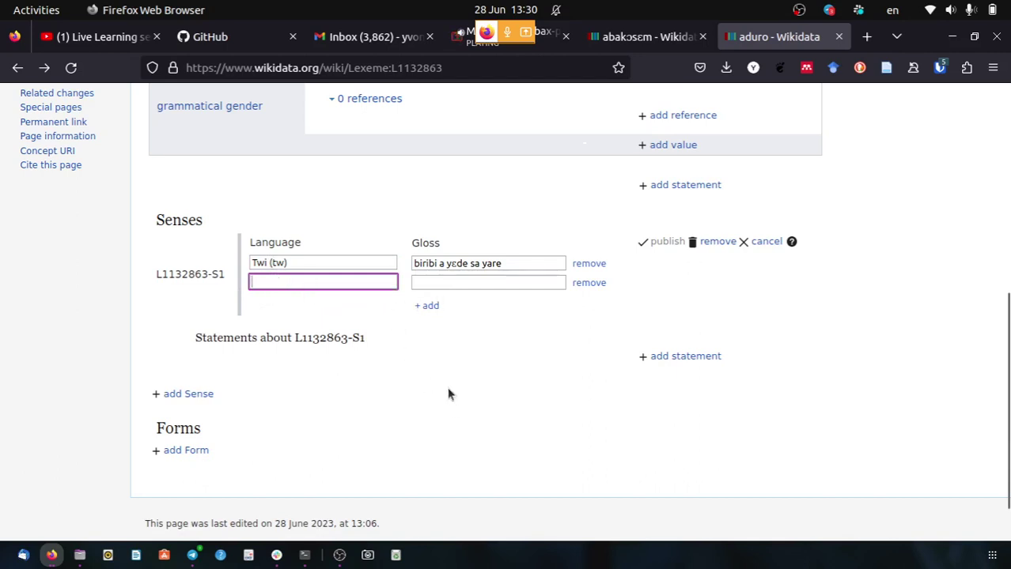
pyautogui.write('engli')
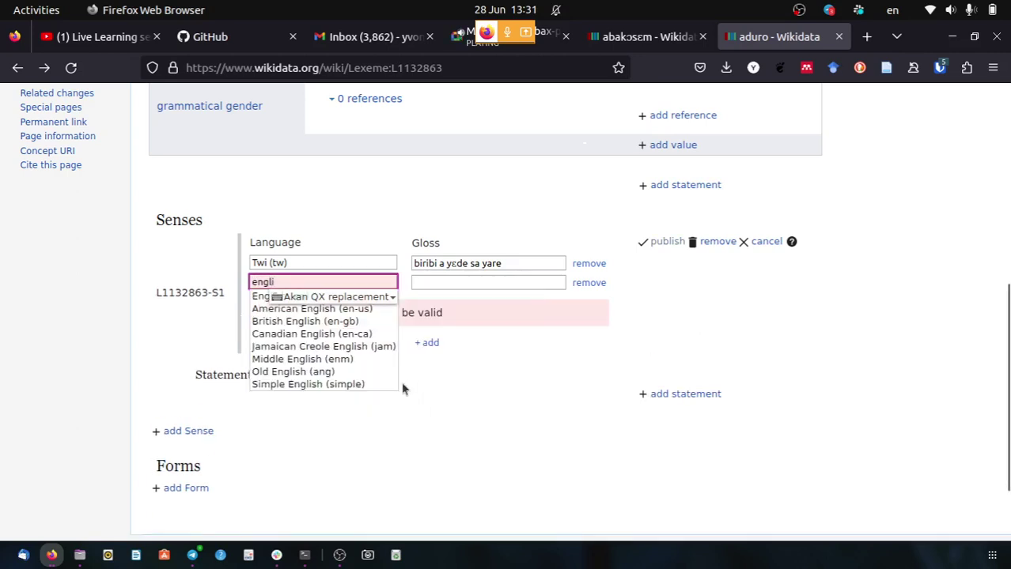
pyautogui.press('BackSpace')
pyautogui.press('BackSpace')
pyautogui.press('BackSpace')
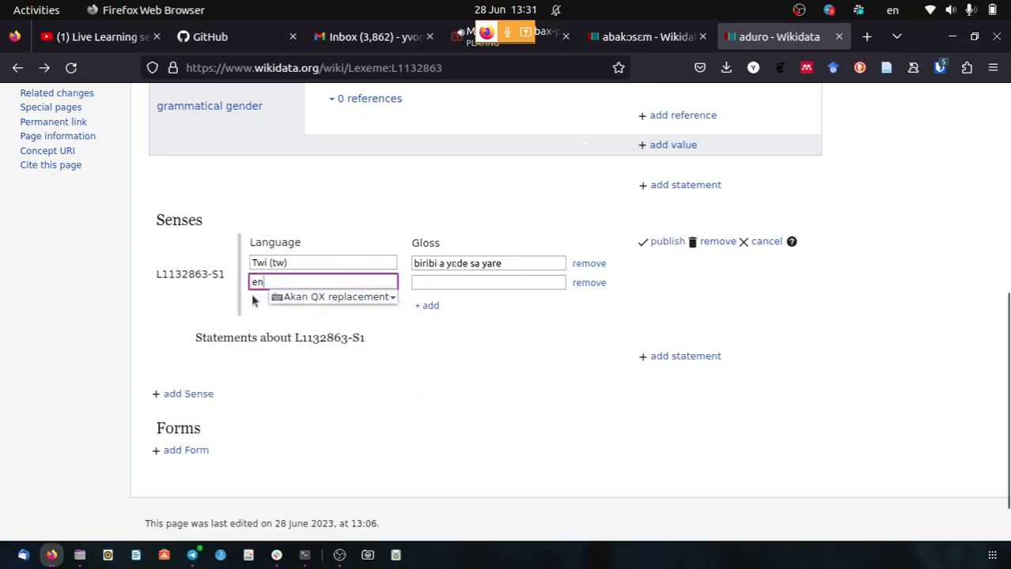
pyautogui.click(467, 287)
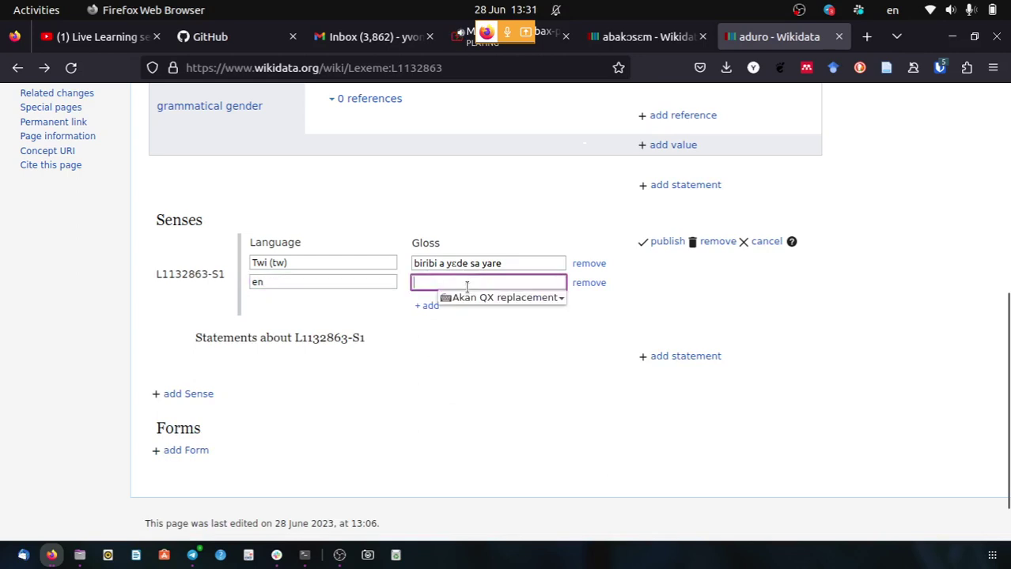
# Admit the waiting participant in the Google Meet call and return to the aduro page.
pyautogui.click(554, 41)
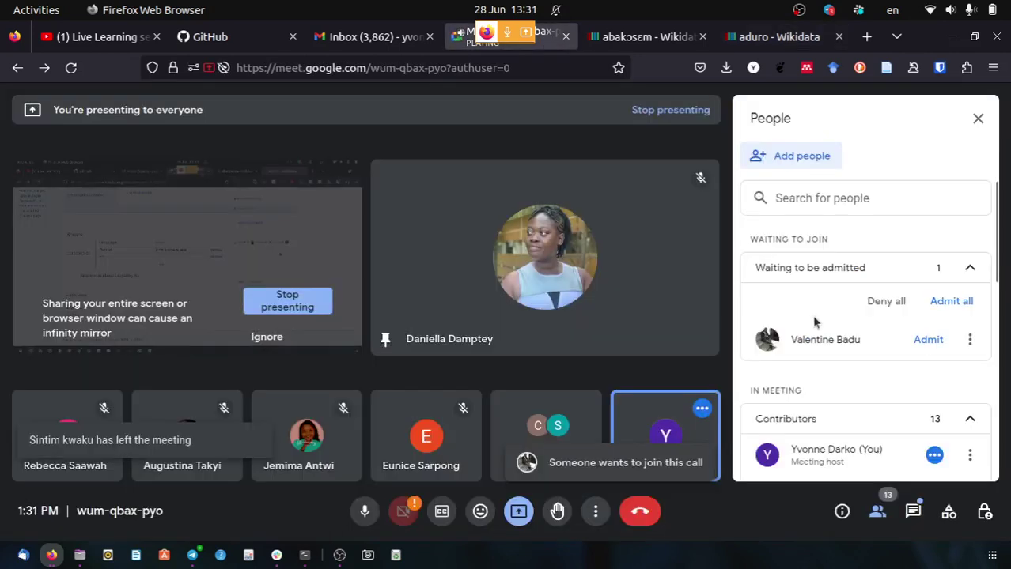
pyautogui.click(921, 341)
pyautogui.click(778, 37)
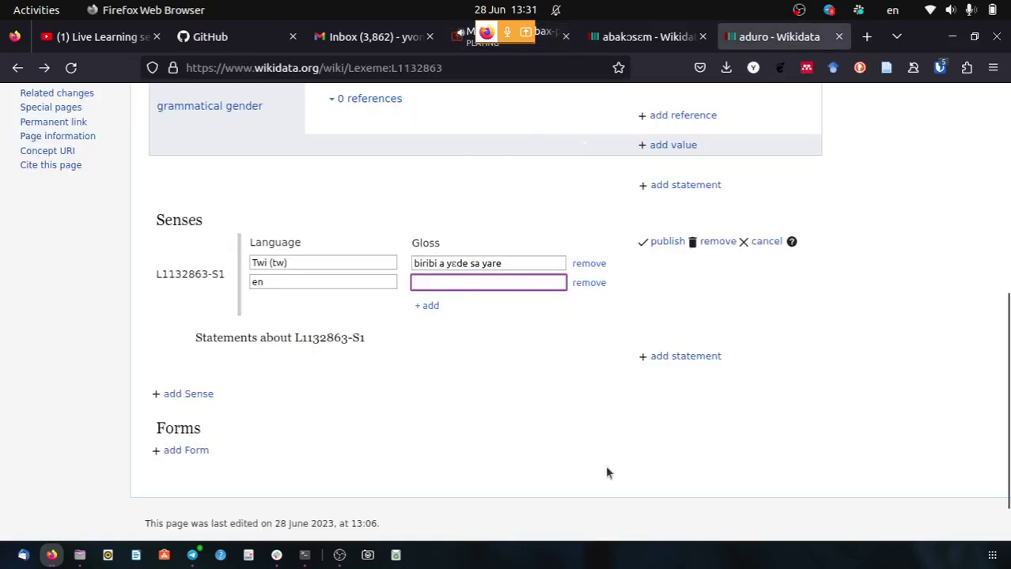
# Enter the English gloss "an item for curing or preventing diseases or alleviating symptoms" and publish the sense.
pyautogui.write('an i')
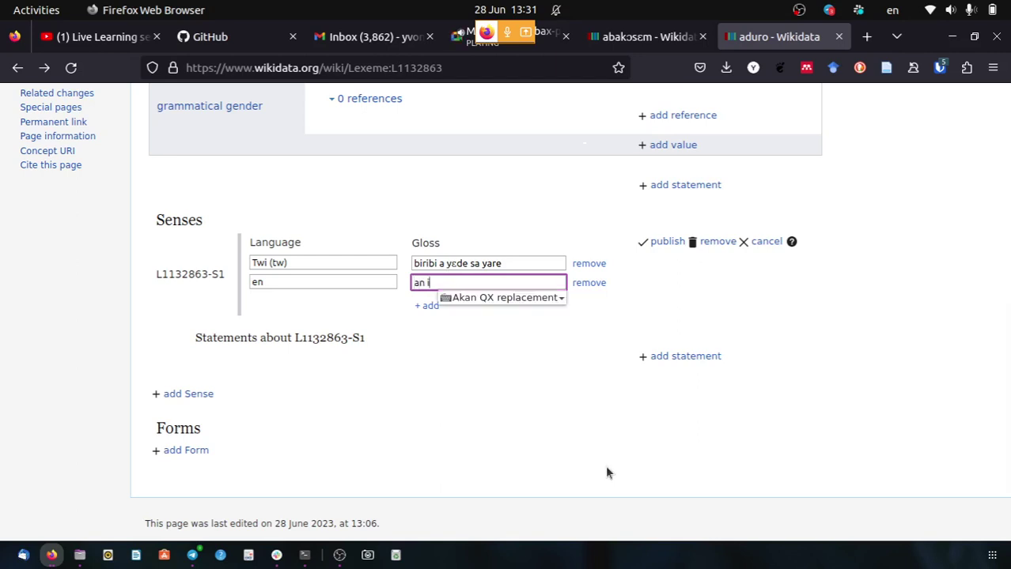
pyautogui.write('twm')
pyautogui.press('BackSpace')
pyautogui.press('BackSpace')
pyautogui.write('tem for ')
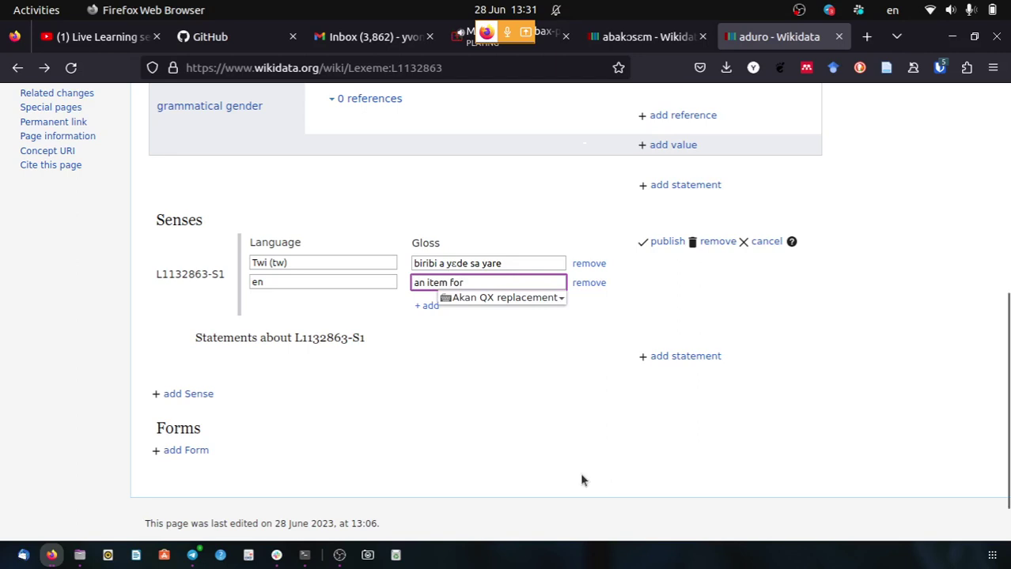
pyautogui.write('curing')
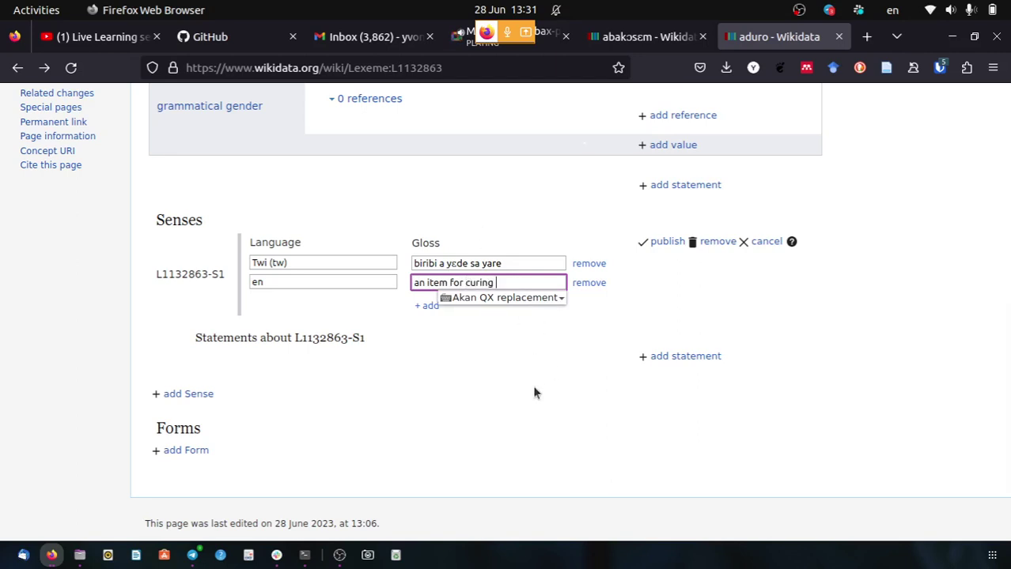
pyautogui.write(' or preventing disease')
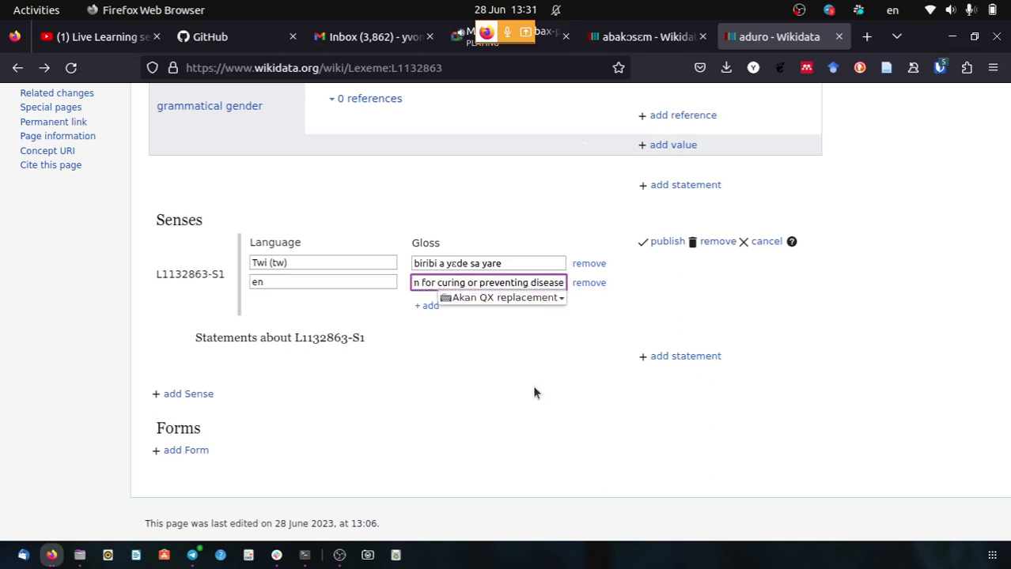
pyautogui.write('s or')
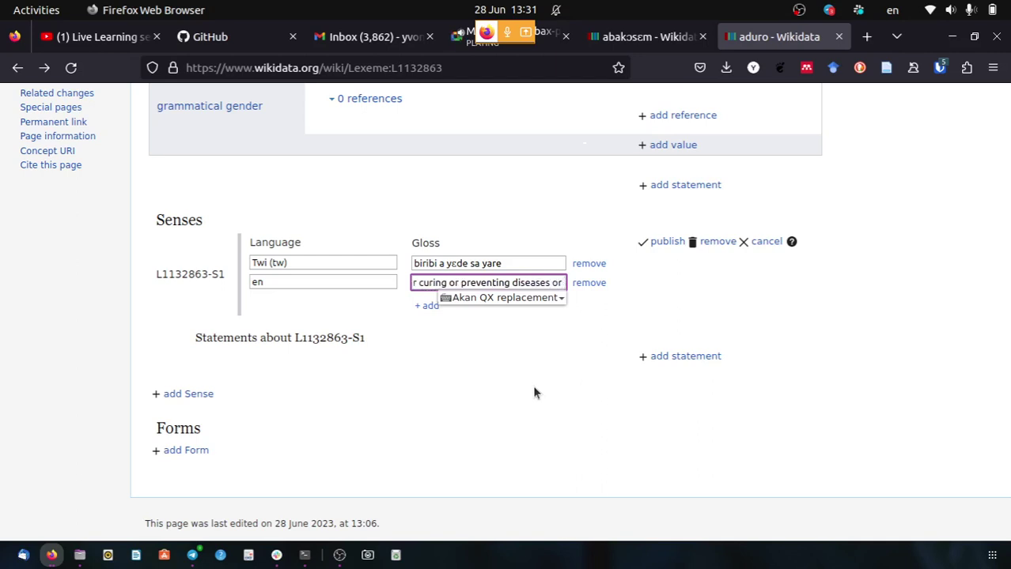
pyautogui.write(' alleviat')
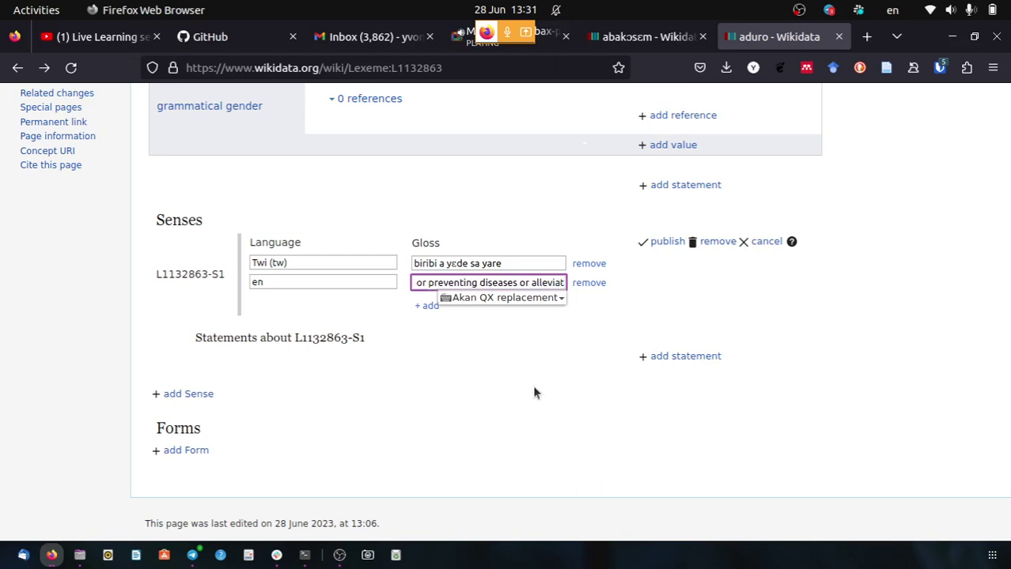
pyautogui.write('i')
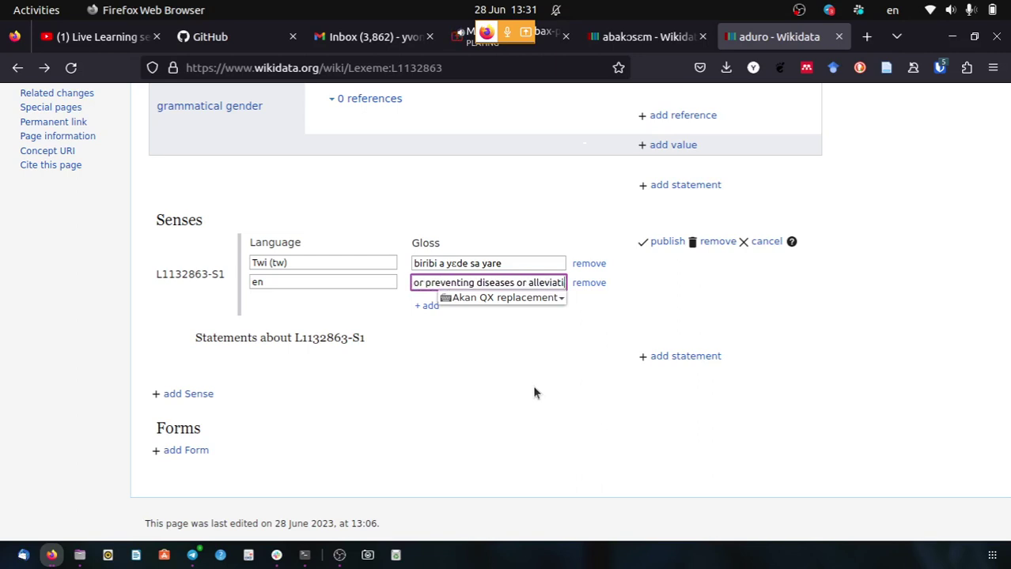
pyautogui.write('ng')
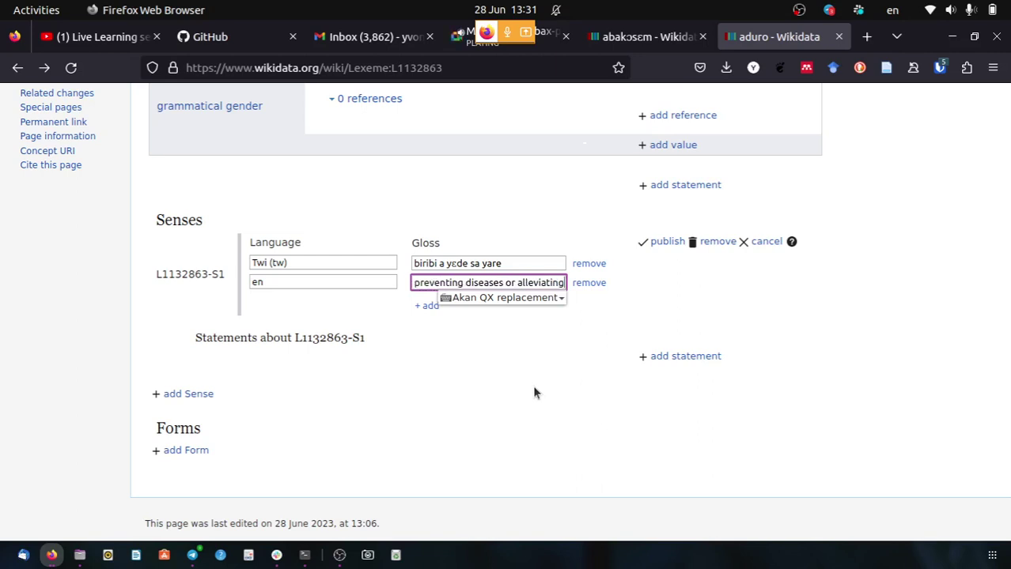
pyautogui.write(' symptom')
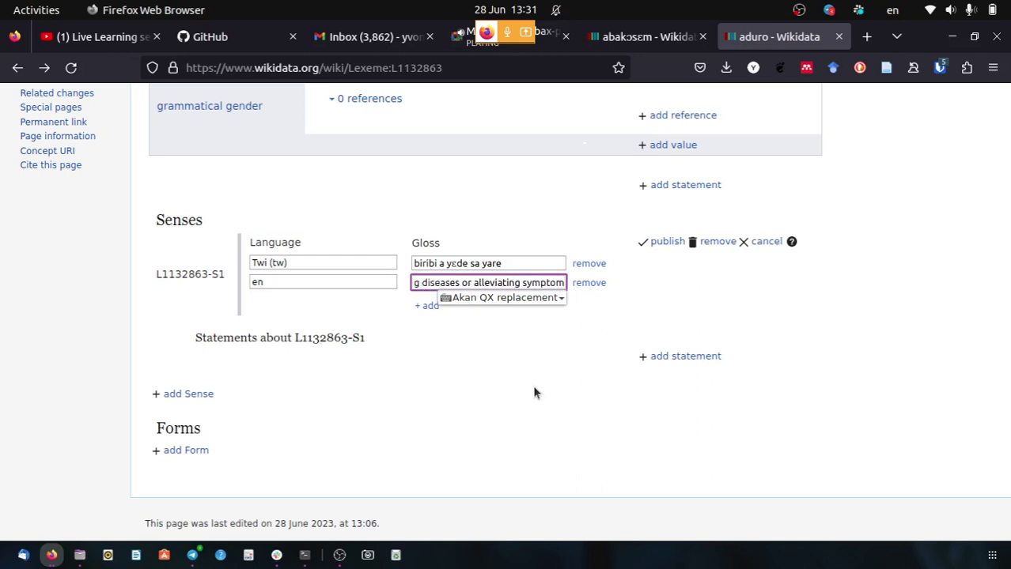
pyautogui.write('s')
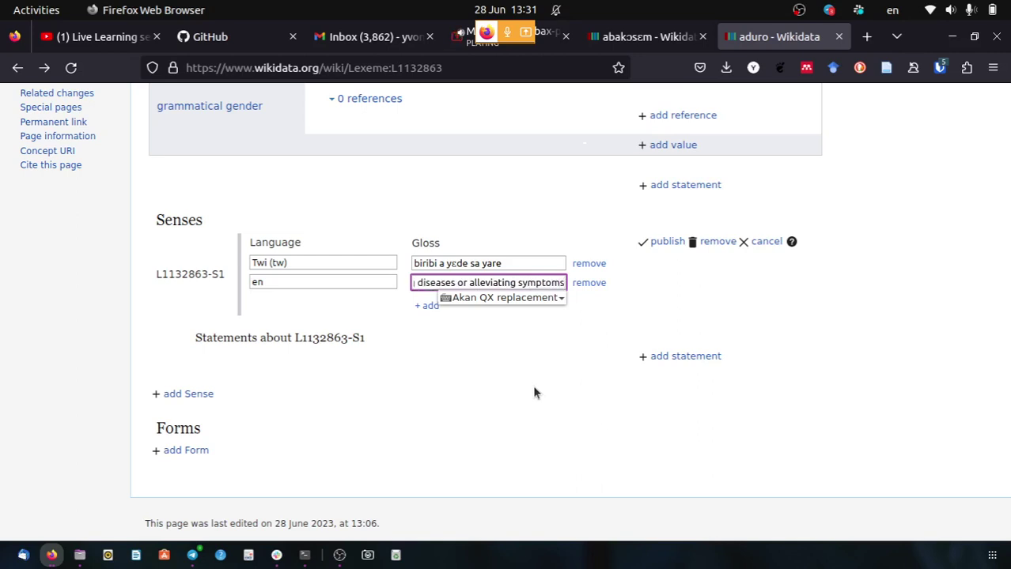
pyautogui.click(667, 243)
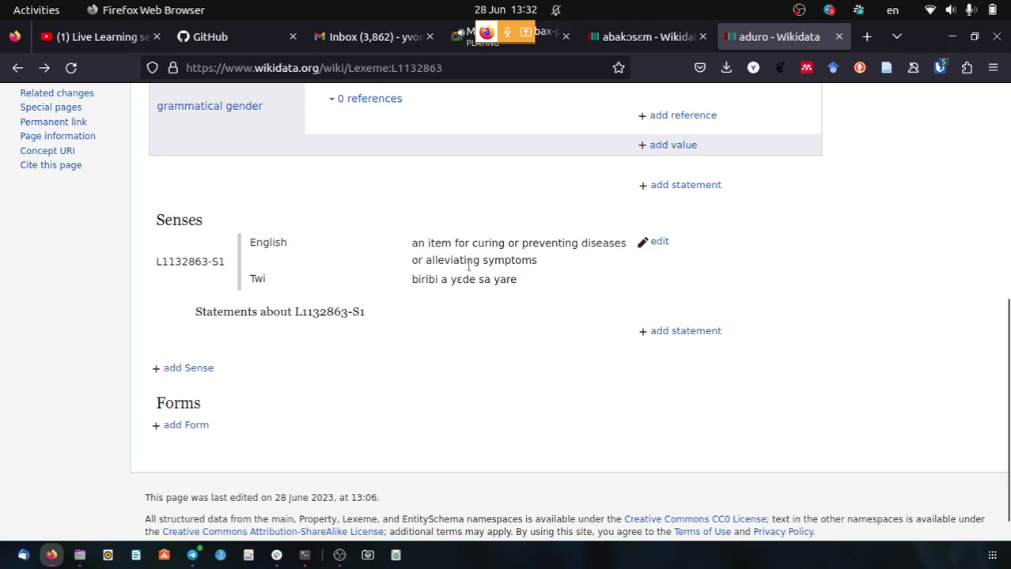
# Review the aduro lexeme from its heading and statements down to the English and Twi glosses of its sense.
pyautogui.scroll(5, 503, 289)
pyautogui.scroll(-4, 503, 289)
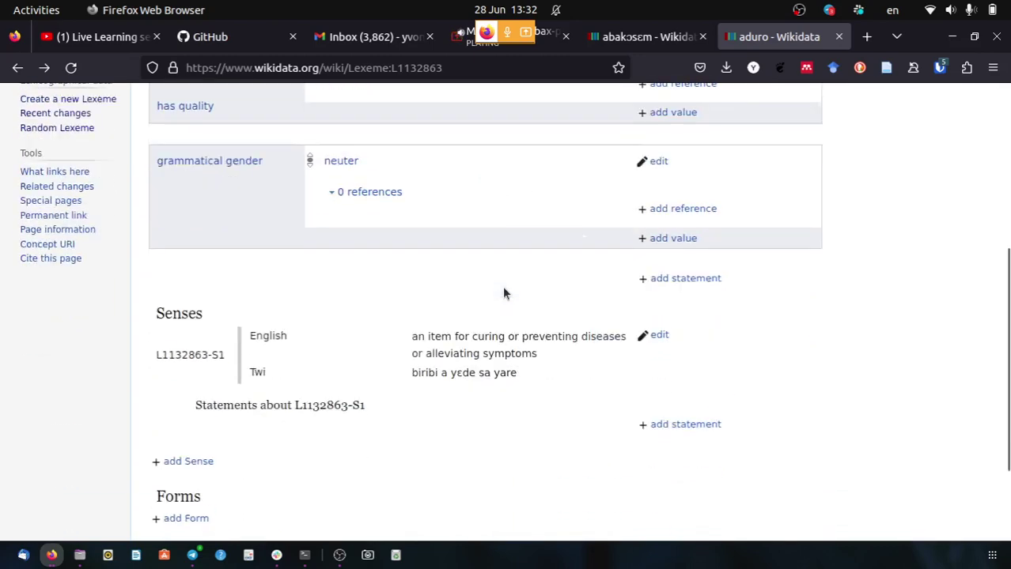
pyautogui.scroll(-3, 503, 293)
pyautogui.scroll(8, 498, 292)
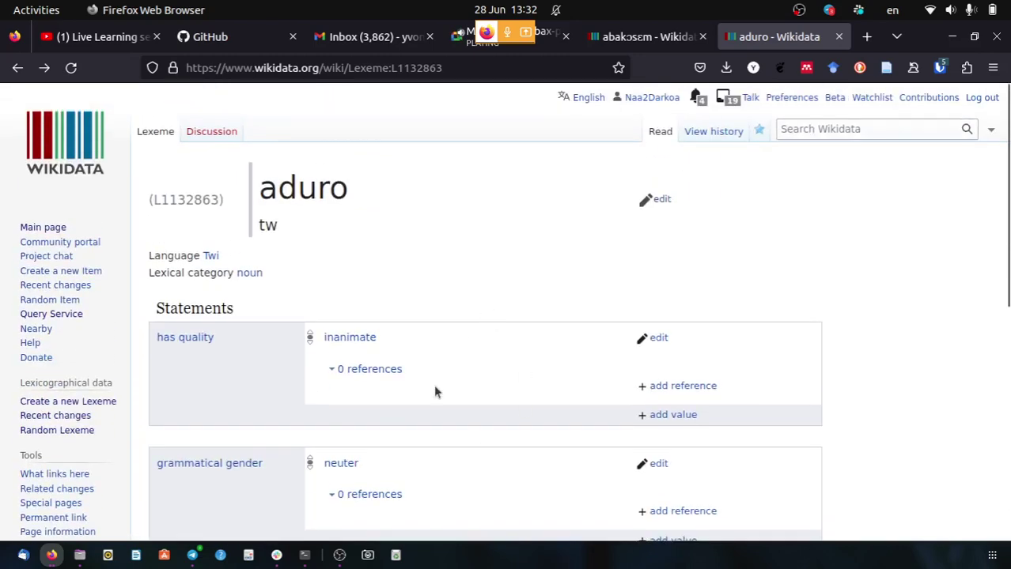
pyautogui.scroll(-5, 460, 355)
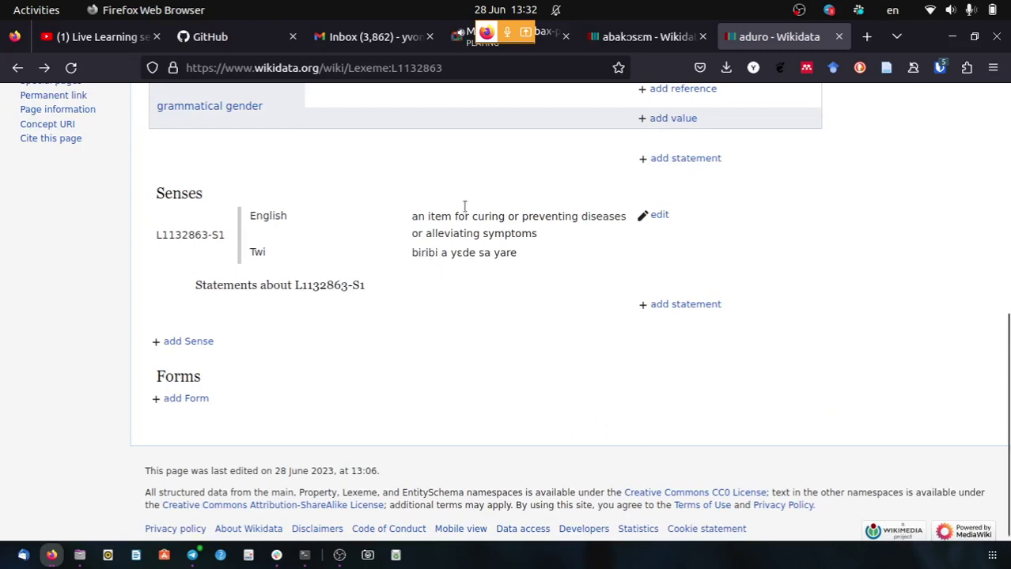
pyautogui.scroll(8, 467, 273)
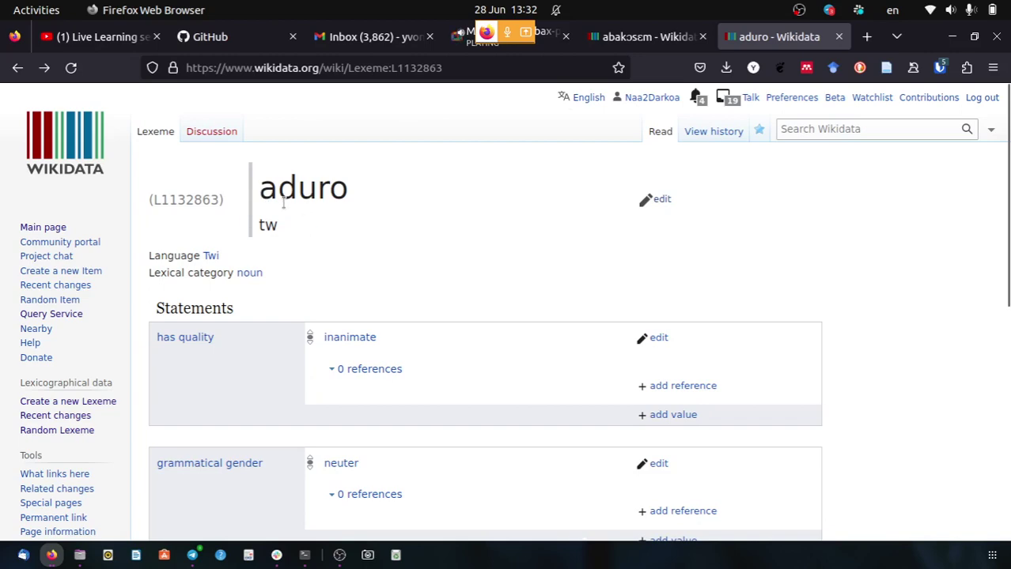
pyautogui.scroll(-5, 343, 232)
pyautogui.scroll(-2, 344, 234)
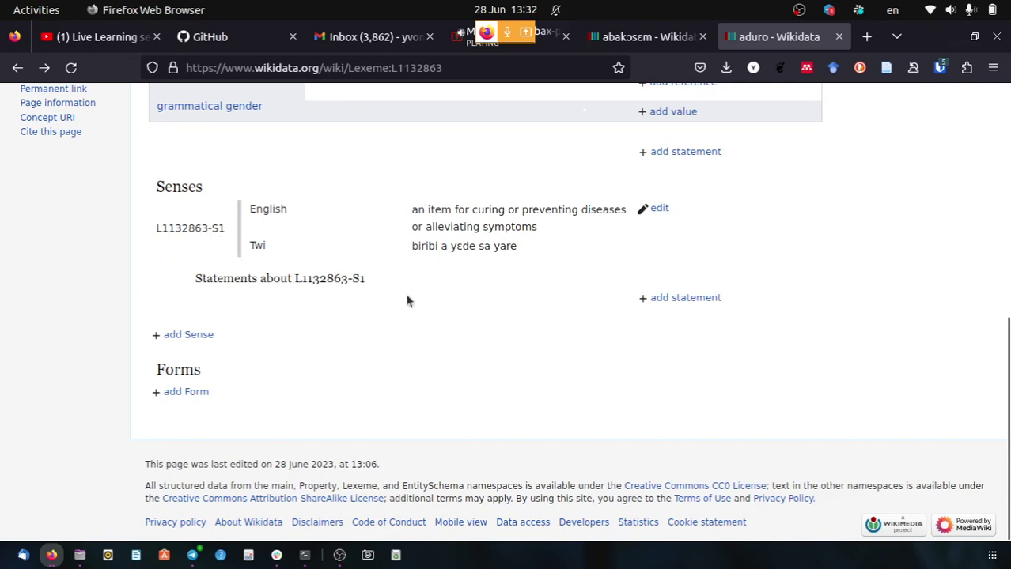
# Start a statement on the aduro sense with the property image and search for "medicine" files as its value.
pyautogui.click(665, 300)
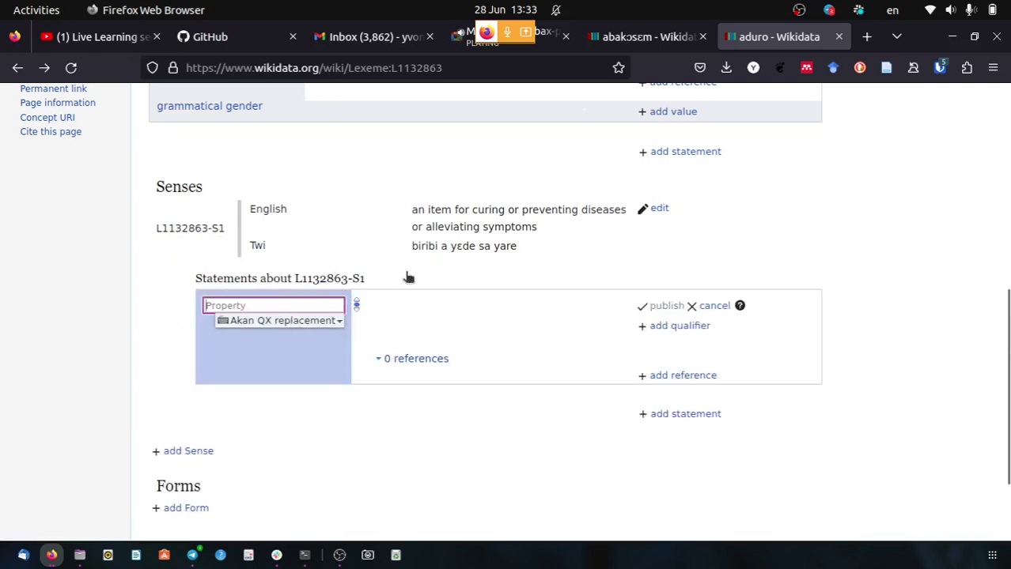
pyautogui.write('image')
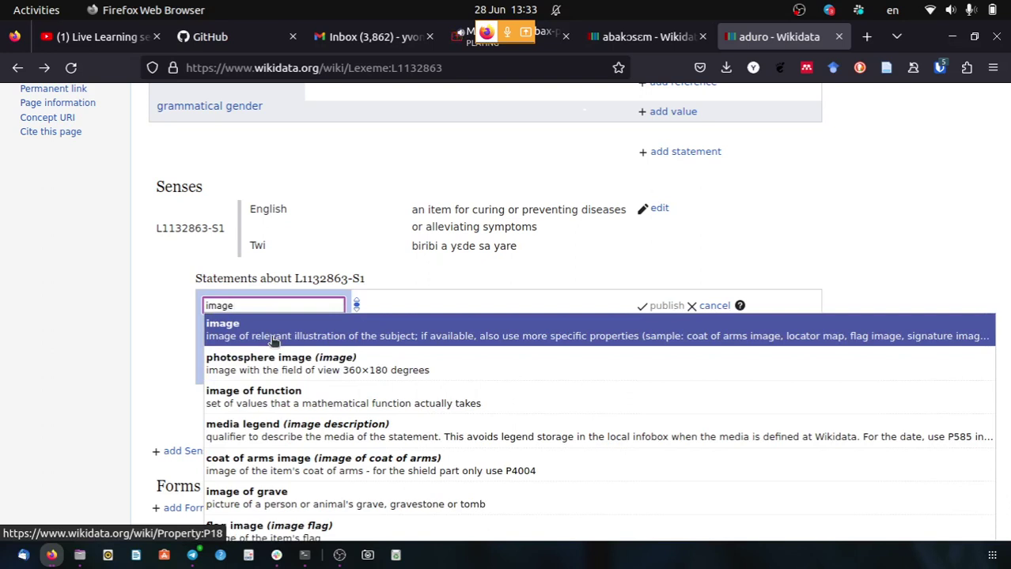
pyautogui.click(273, 342)
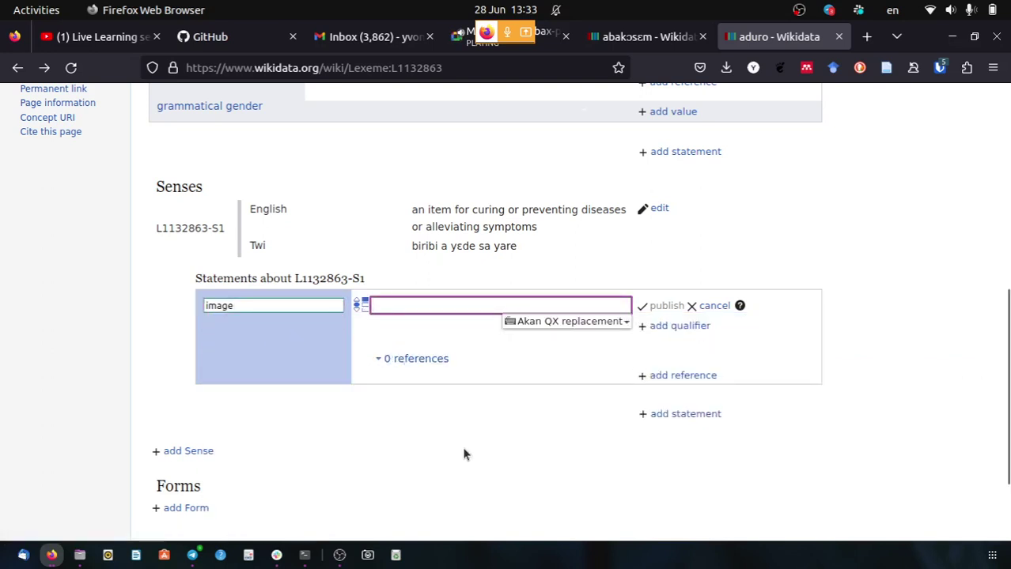
pyautogui.write('medicine')
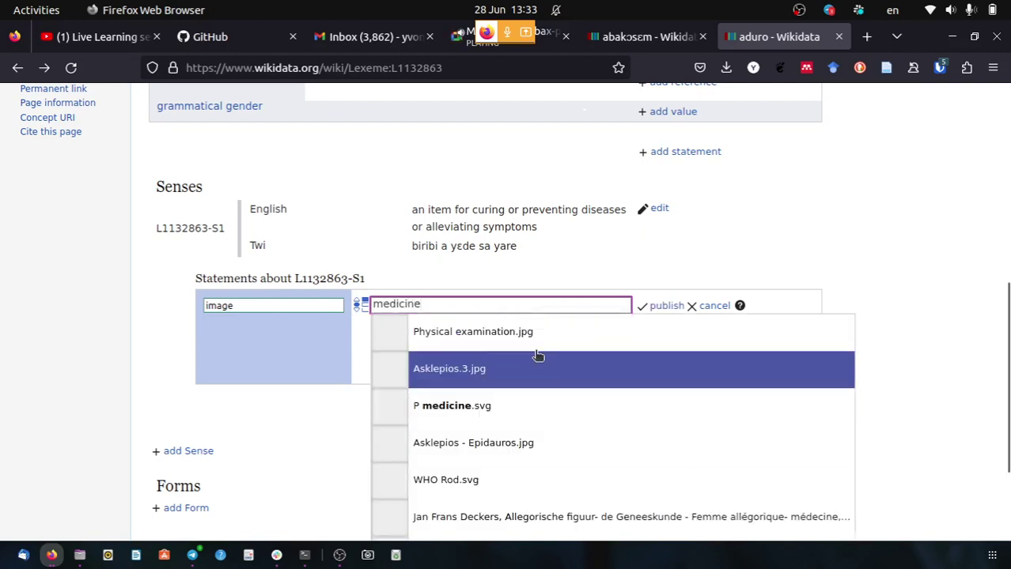
pyautogui.scroll(-3, 537, 356)
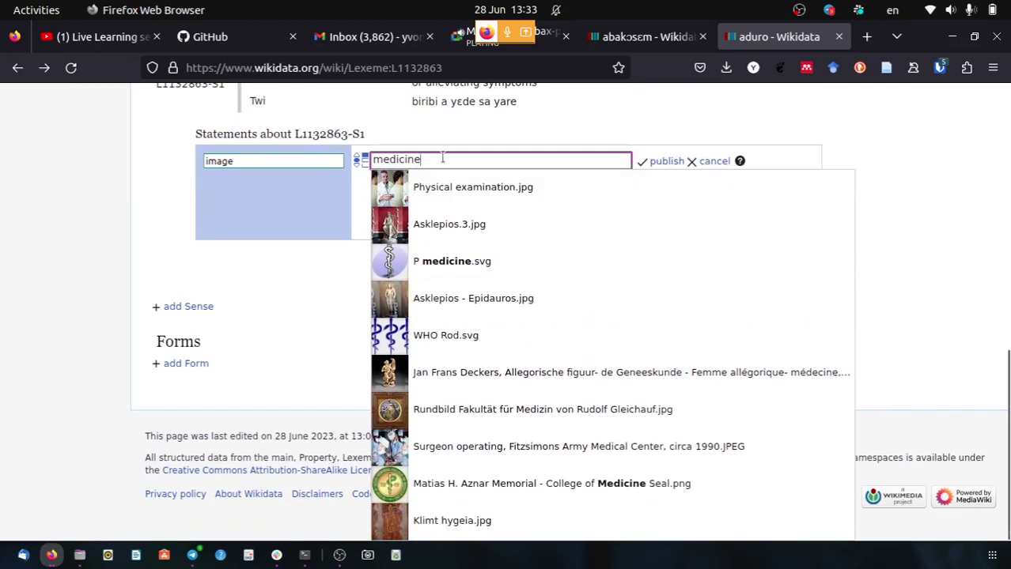
# Replace the search term for the sense's image value with "drugs".
pyautogui.press('BackSpace')
pyautogui.press('BackSpace')
pyautogui.press('BackSpace')
pyautogui.press('BackSpace')
pyautogui.press('BackSpace')
pyautogui.press('BackSpace')
pyautogui.press('BackSpace')
pyautogui.press('BackSpace')
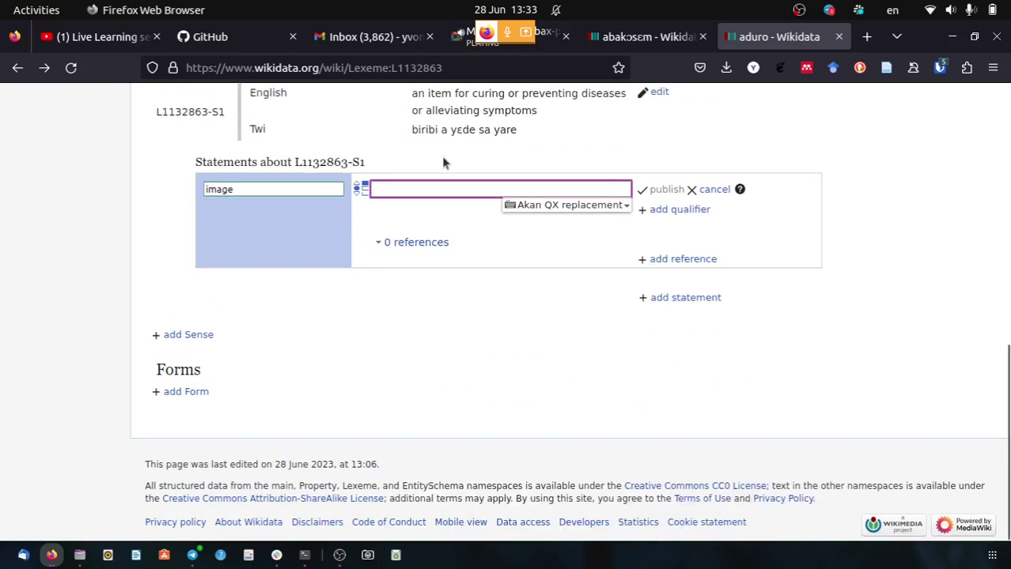
pyautogui.write('drugs')
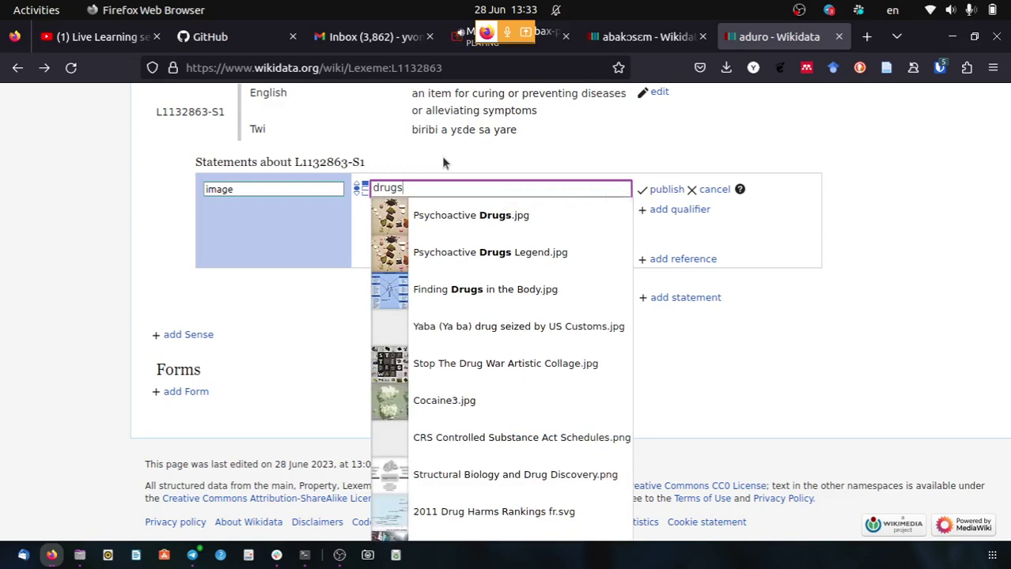
# Search for "medication" as the image value, choose VariousPills.jpg and publish the statement on the aduro sense.
pyautogui.doubleClick(467, 190)
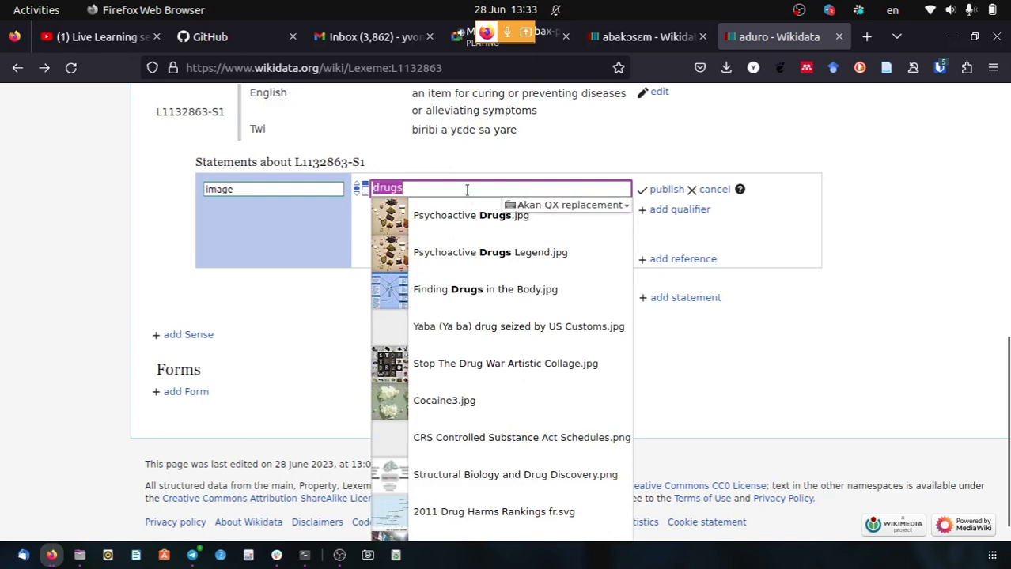
pyautogui.write('medicat')
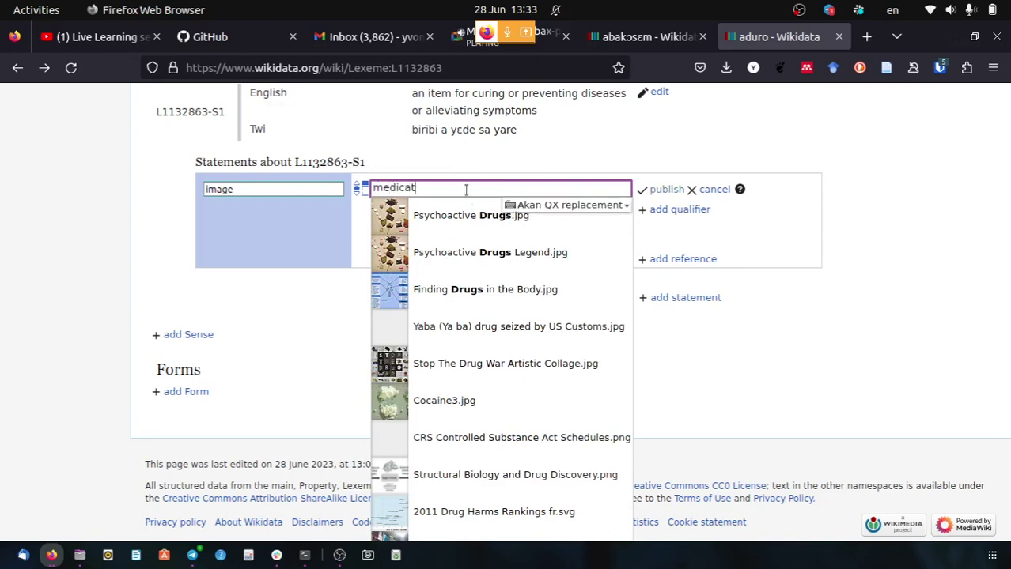
pyautogui.write('ion')
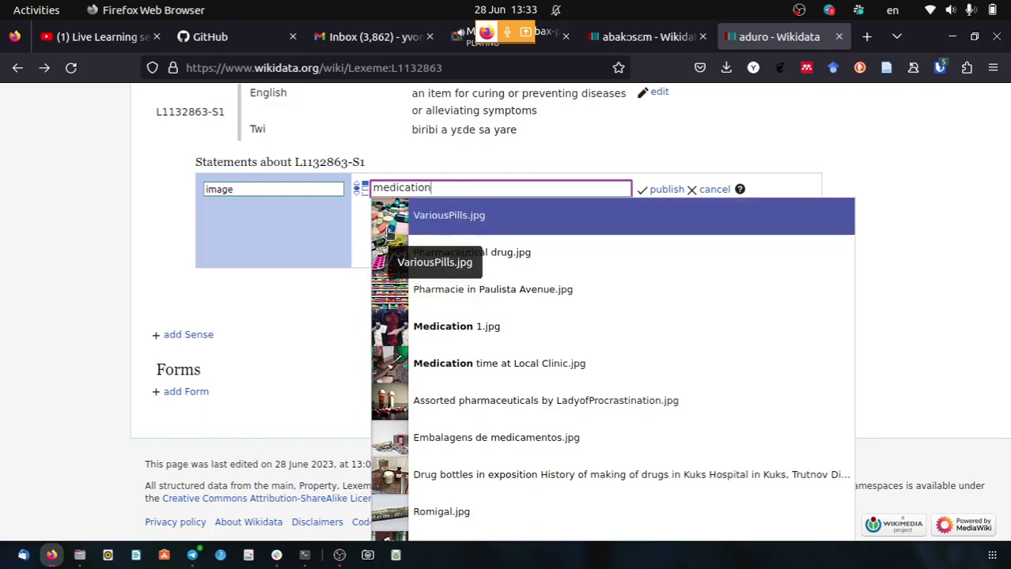
pyautogui.click(387, 229)
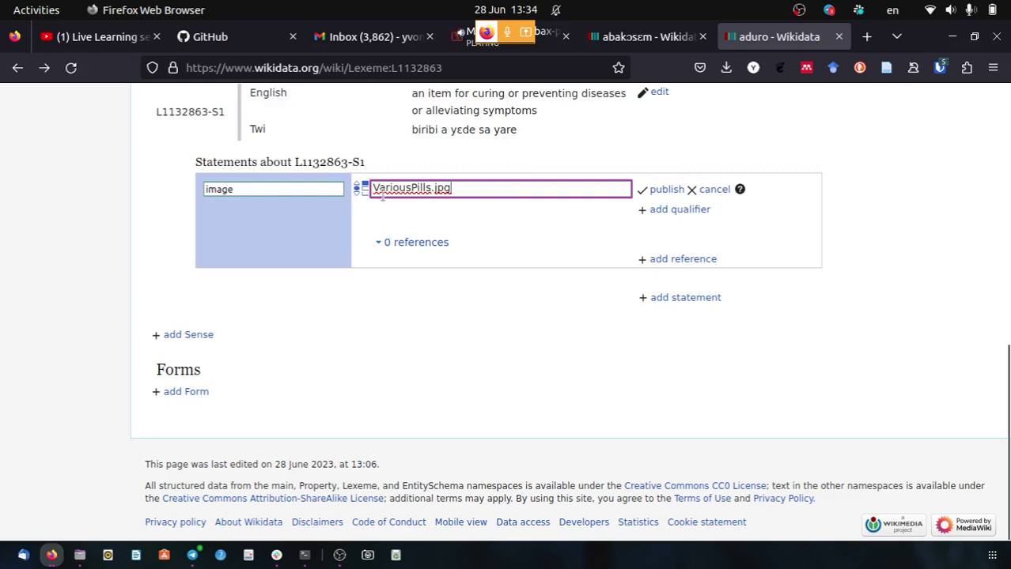
pyautogui.scroll(4, 406, 202)
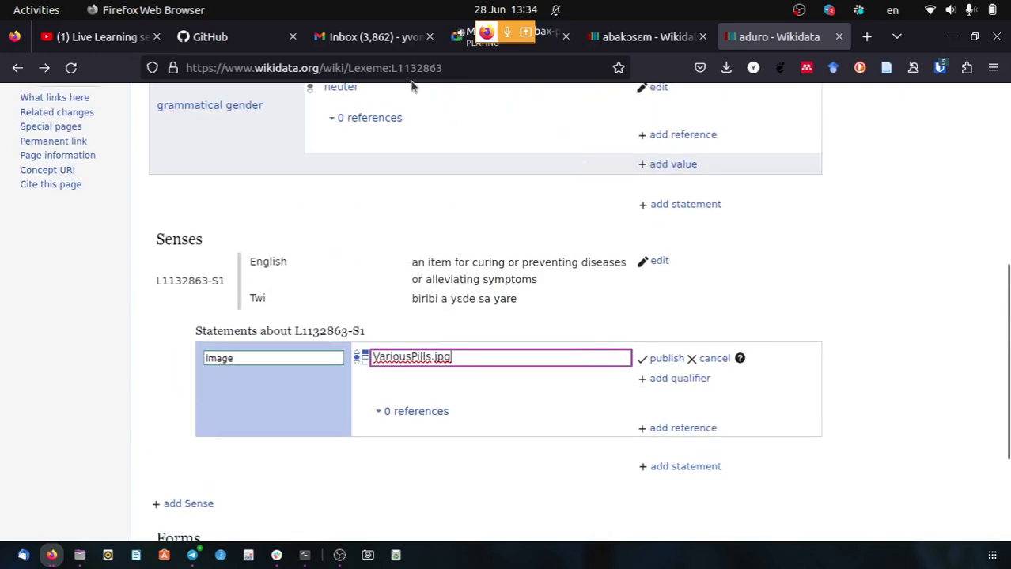
pyautogui.scroll(5, 289, 119)
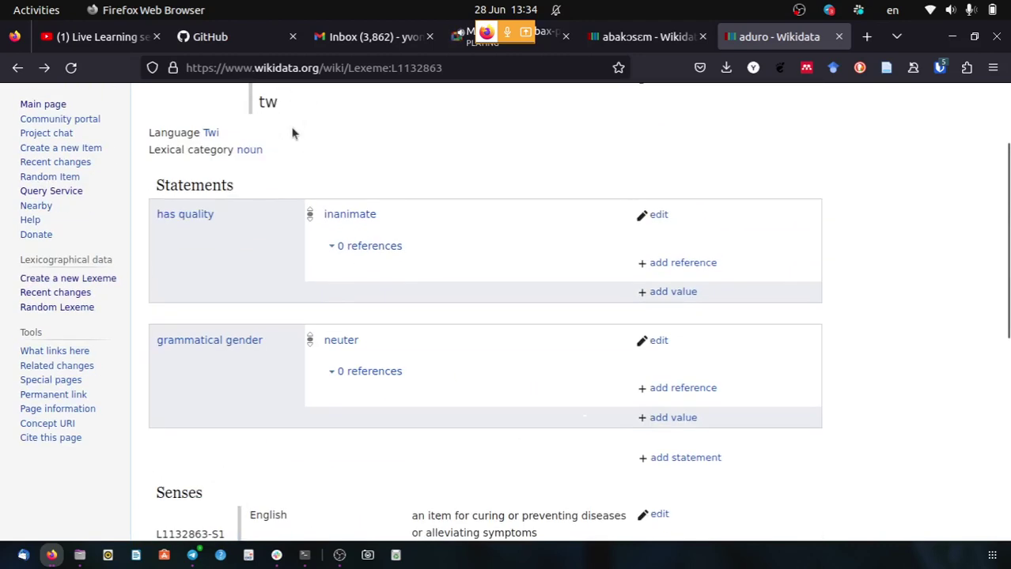
pyautogui.scroll(3, 308, 159)
pyautogui.scroll(-8, 320, 194)
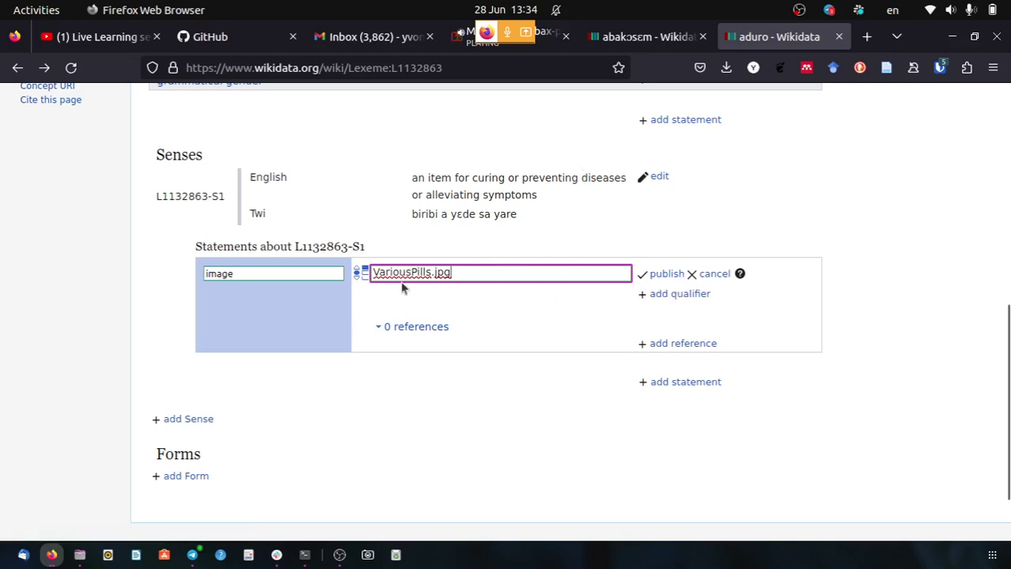
pyautogui.click(664, 277)
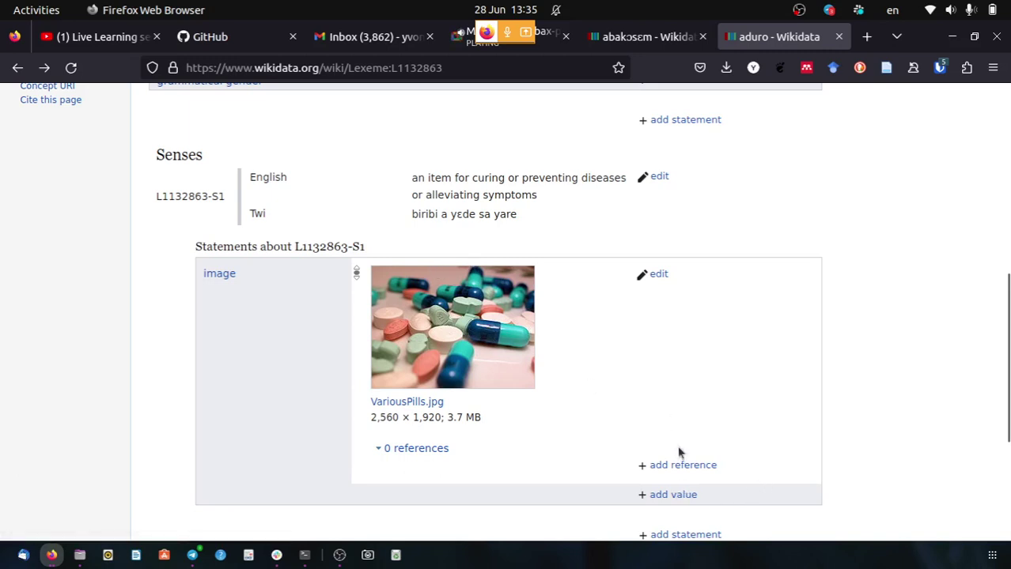
# Switch to the Google Meet call, admit the waiting participant and return to the aduro page.
pyautogui.click(546, 39)
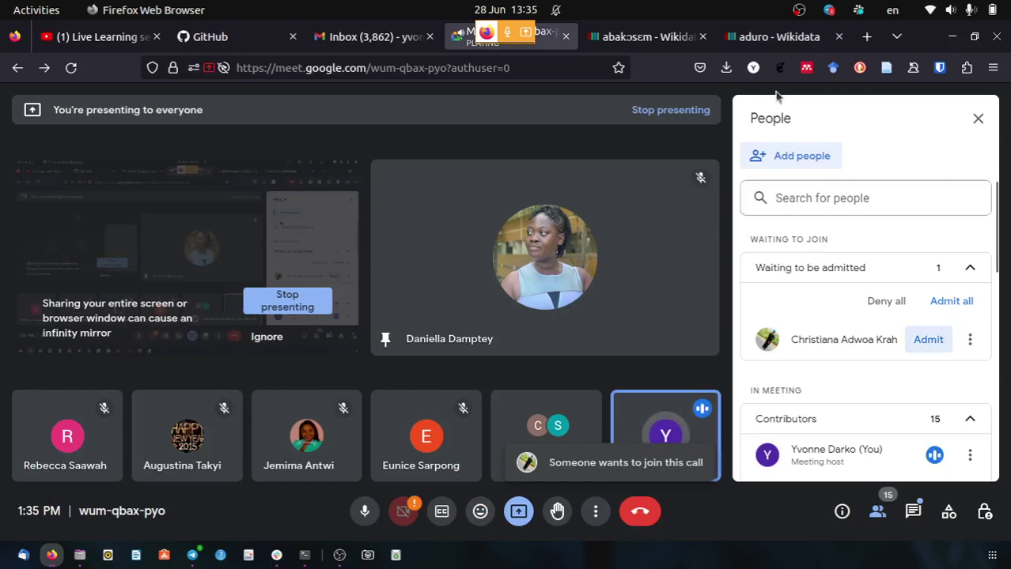
pyautogui.click(757, 46)
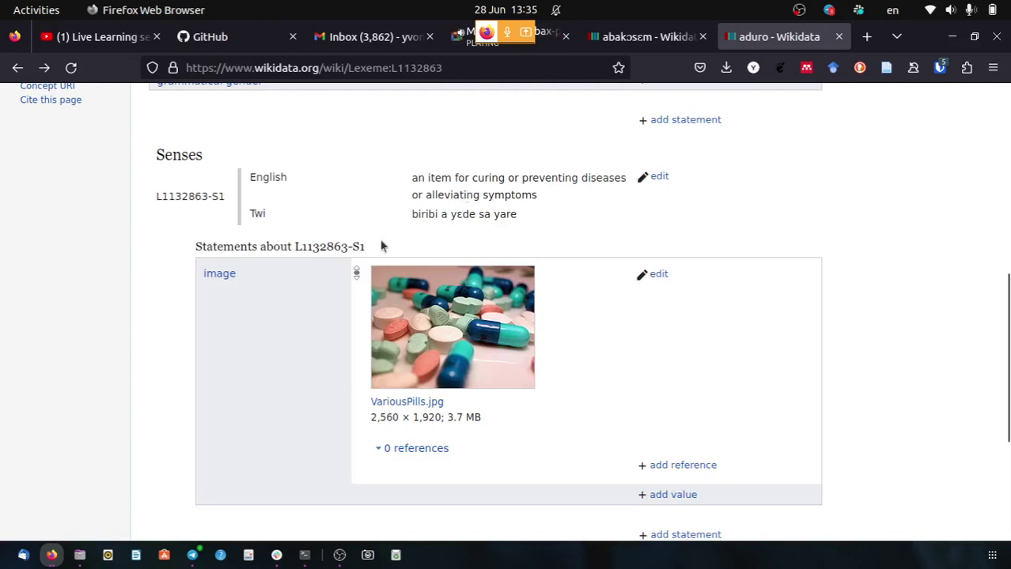
# Add a second image value to the aduro sense by searching "traditional medicine", choosing Traditional medicine items.jpg and publishing it.
pyautogui.scroll(6, 405, 220)
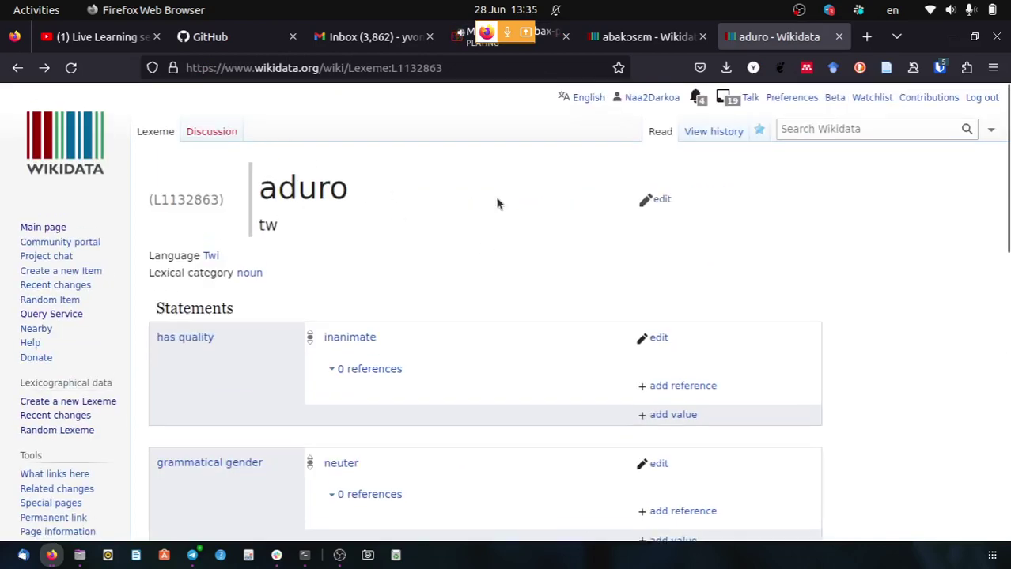
pyautogui.scroll(-2, 498, 204)
pyautogui.scroll(-6, 499, 222)
pyautogui.scroll(2, 510, 230)
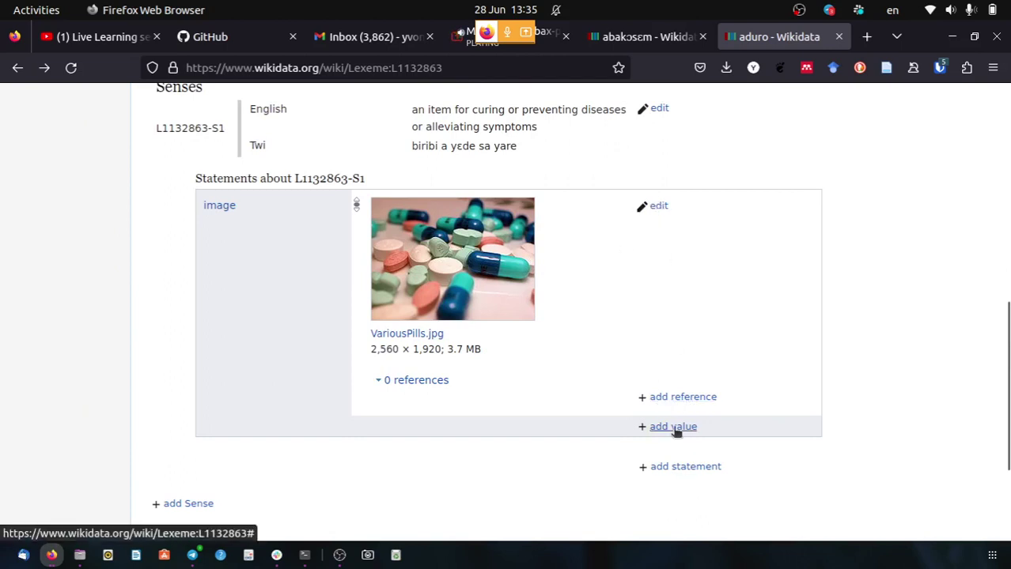
pyautogui.click(658, 206)
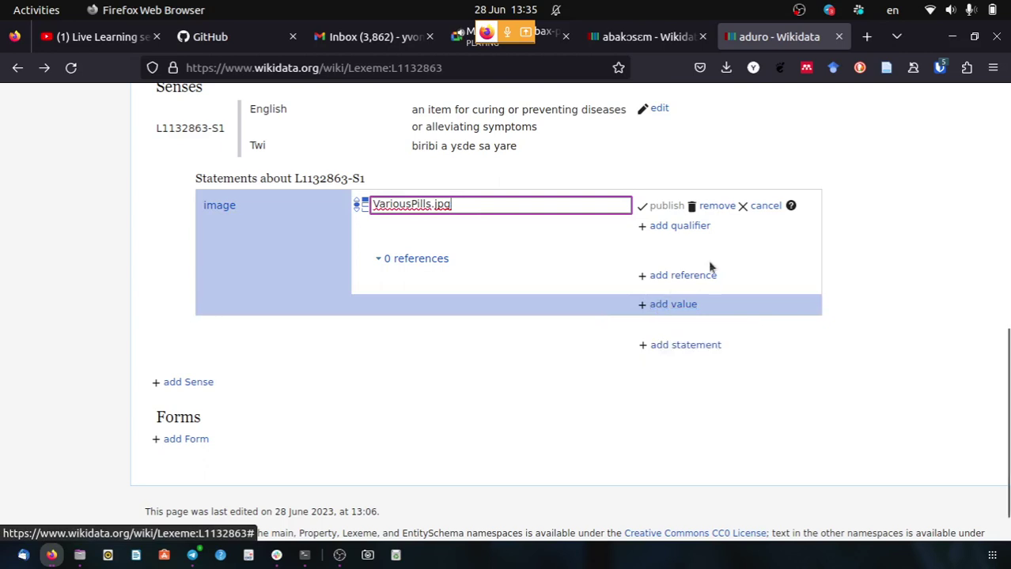
pyautogui.click(681, 312)
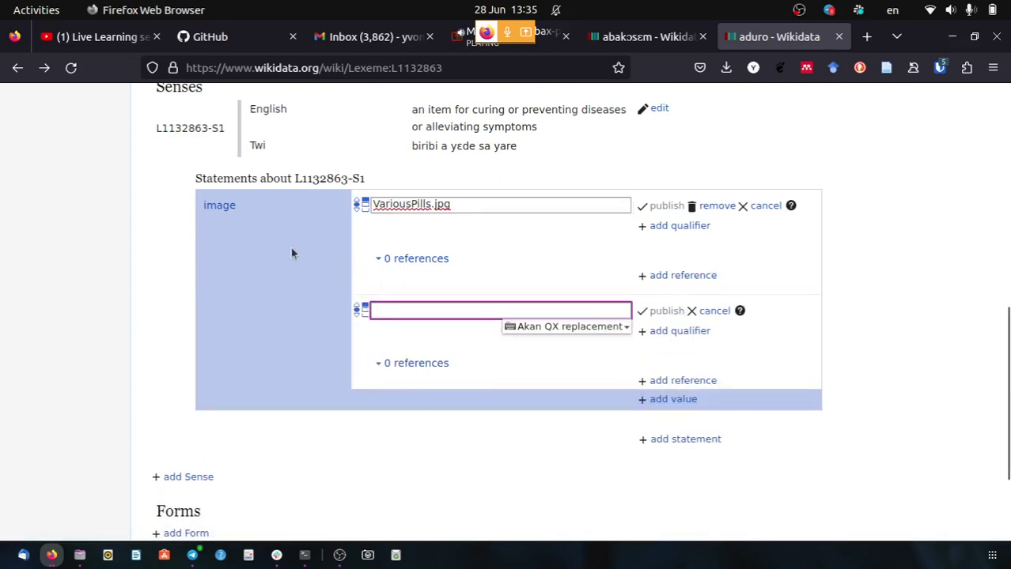
pyautogui.write('traditiona')
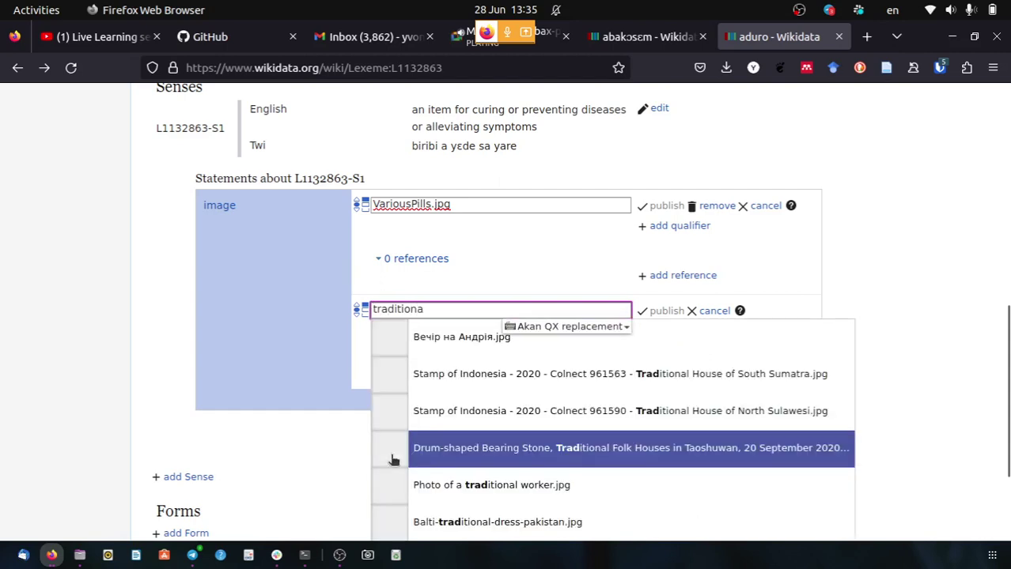
pyautogui.write('l med')
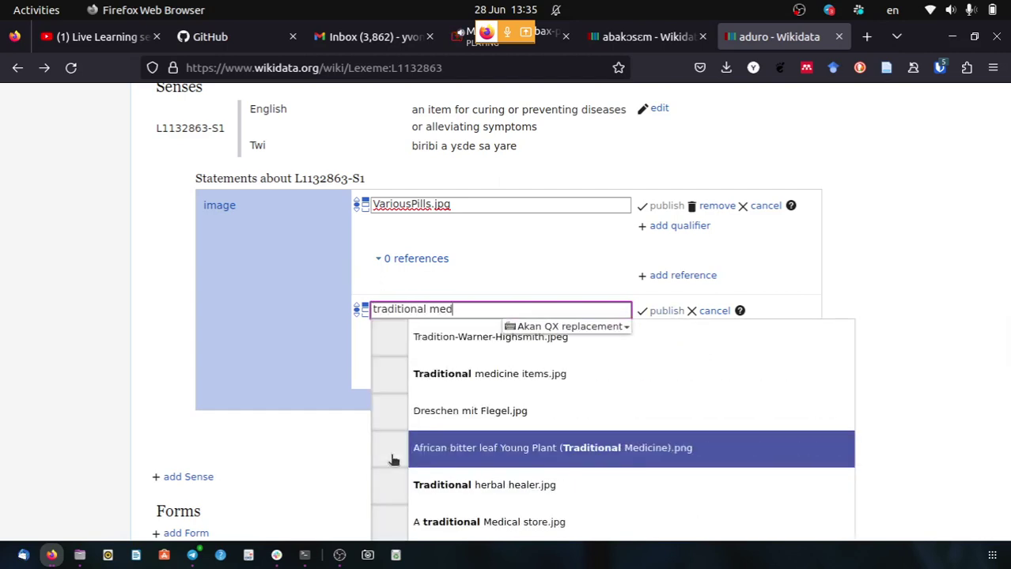
pyautogui.write('icine')
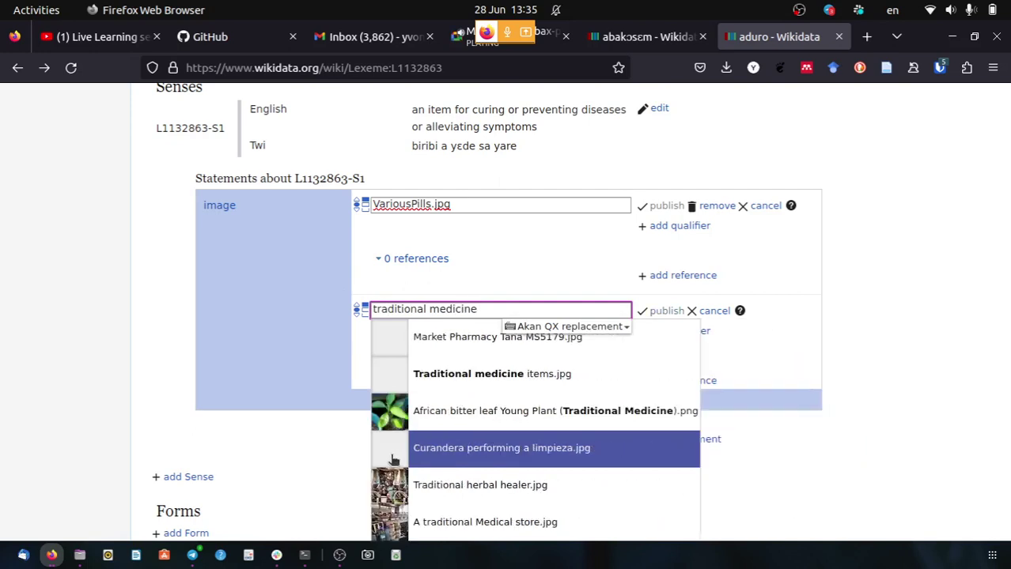
pyautogui.click(439, 382)
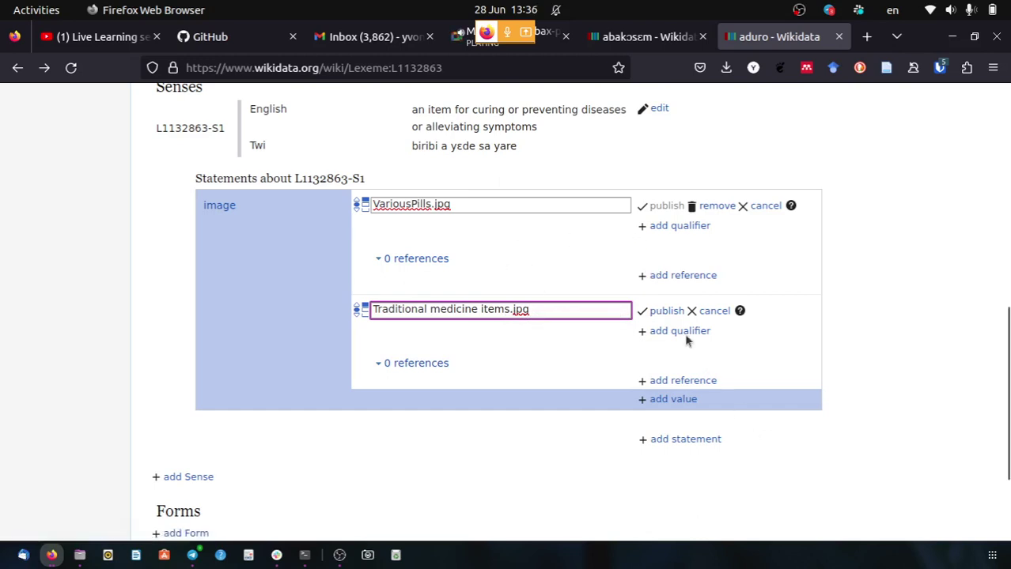
pyautogui.click(667, 312)
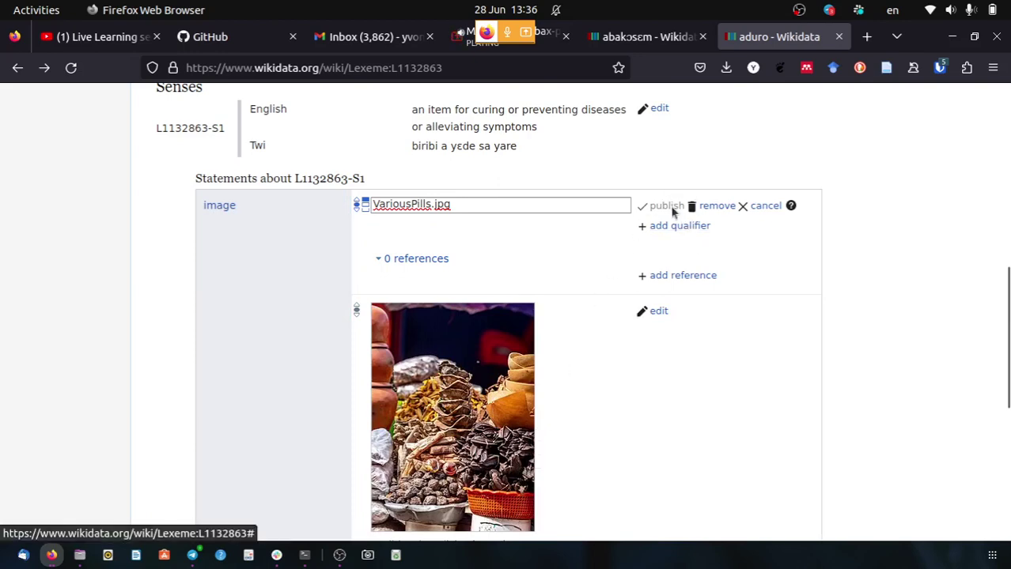
# Reload the aduro page to close the VariousPills.jpg value still open for editing.
pyautogui.scroll(-5, 902, 357)
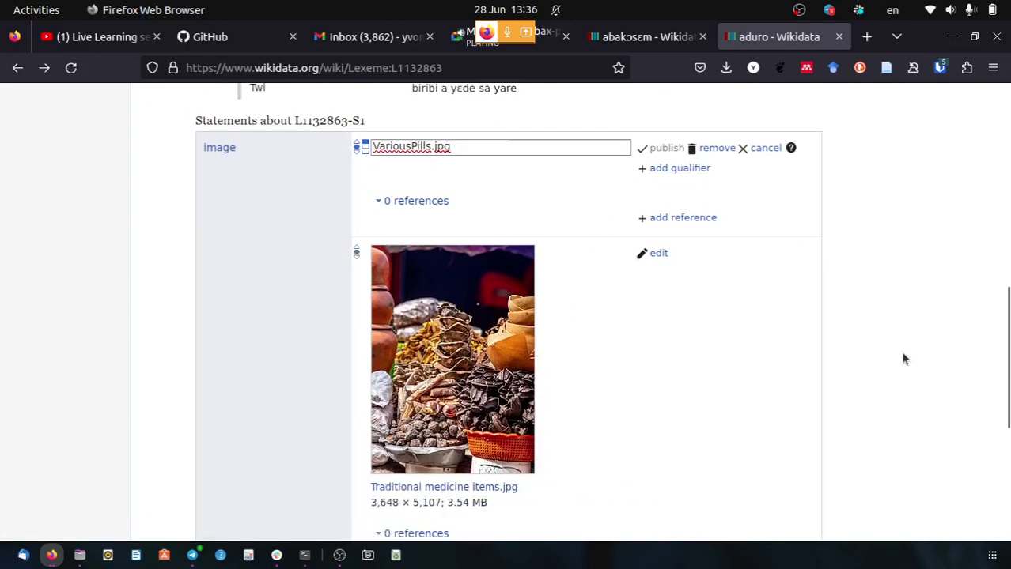
pyautogui.scroll(5, 902, 357)
pyautogui.scroll(3, 903, 360)
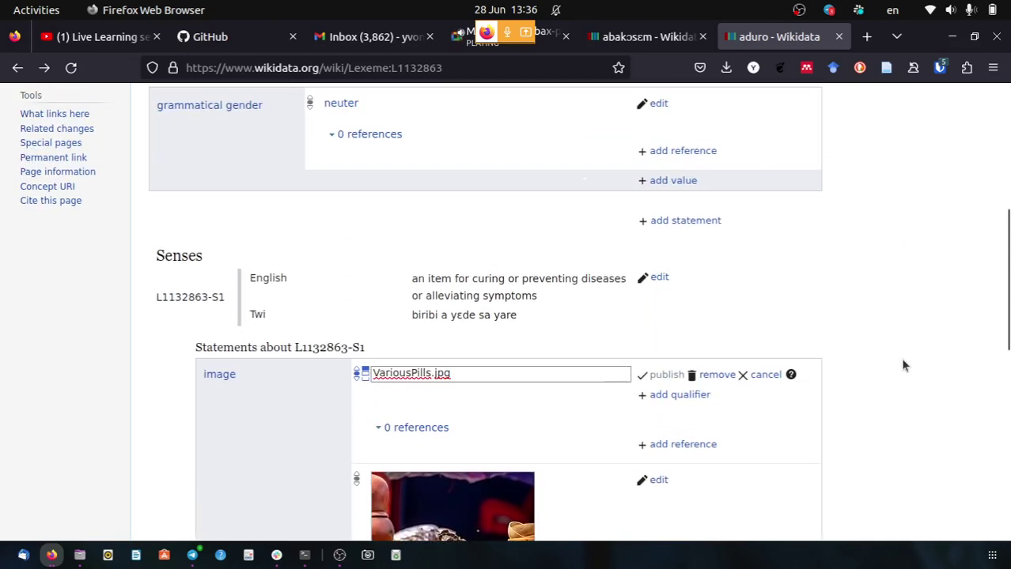
pyautogui.scroll(-3, 902, 360)
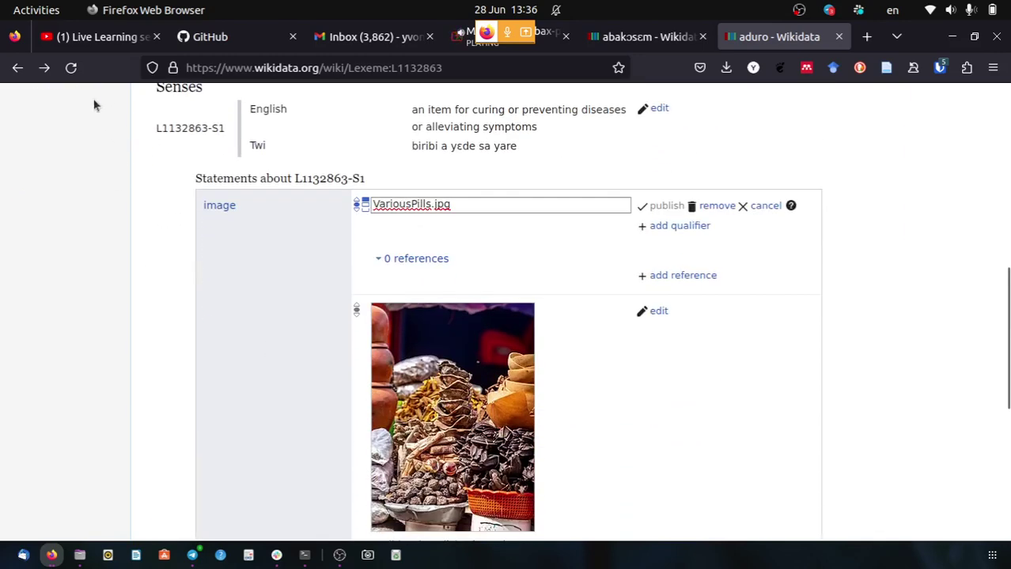
pyautogui.click(71, 68)
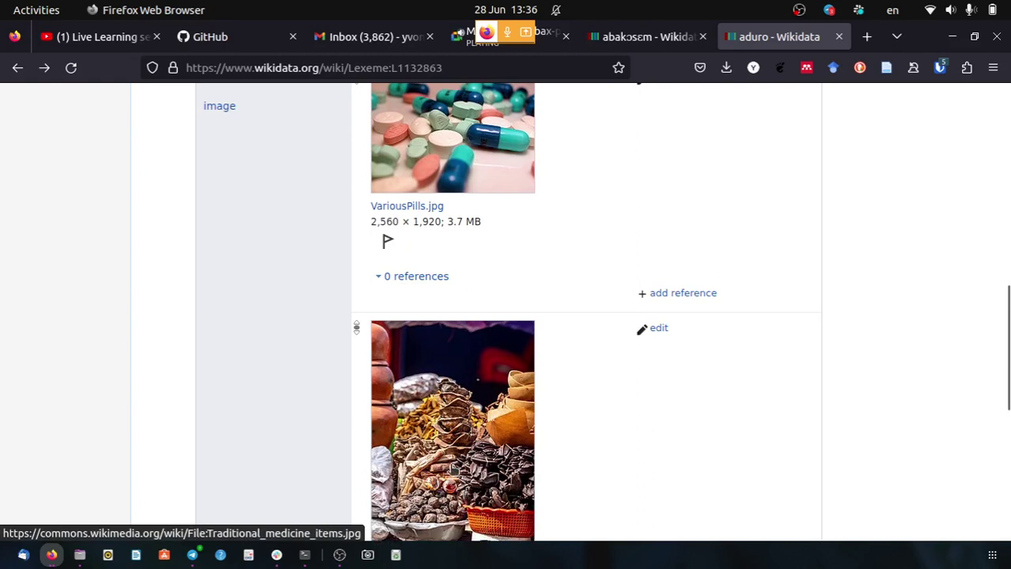
# Examine the two published images on the aduro sense together with its English and Twi glosses.
pyautogui.scroll(-3, 455, 470)
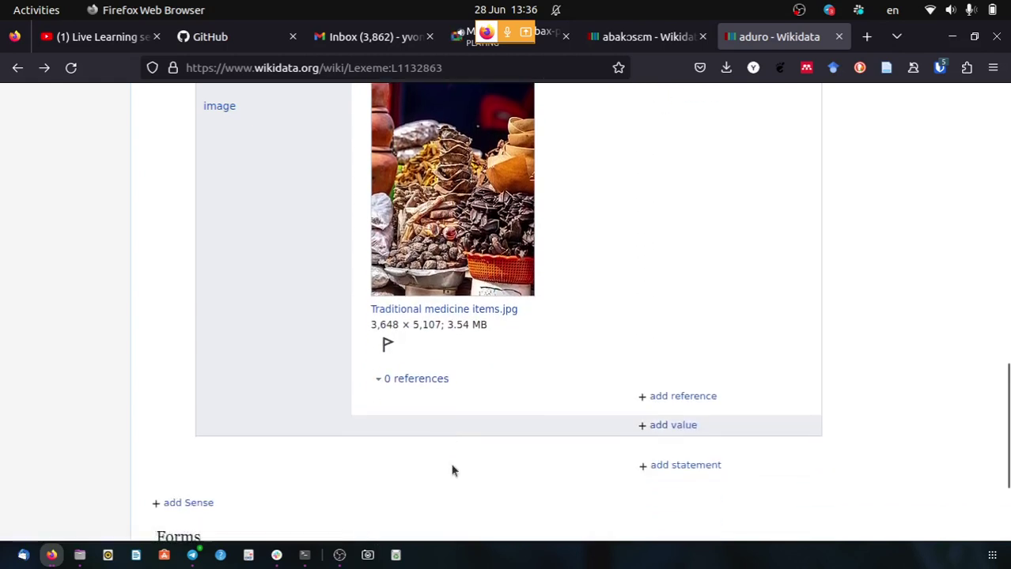
pyautogui.scroll(2, 455, 470)
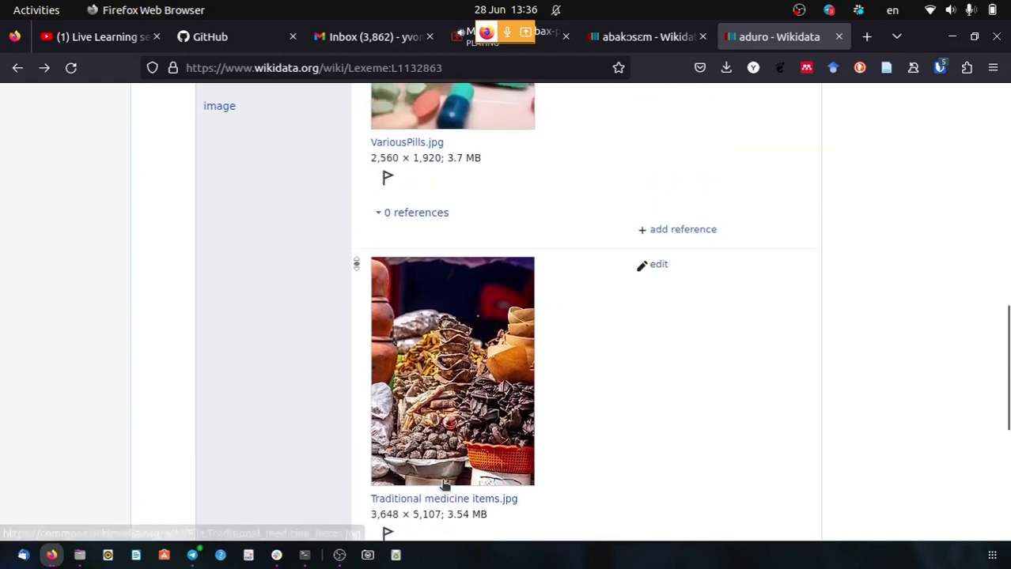
pyautogui.scroll(2, 442, 487)
pyautogui.scroll(-1, 441, 491)
pyautogui.scroll(-1, 440, 489)
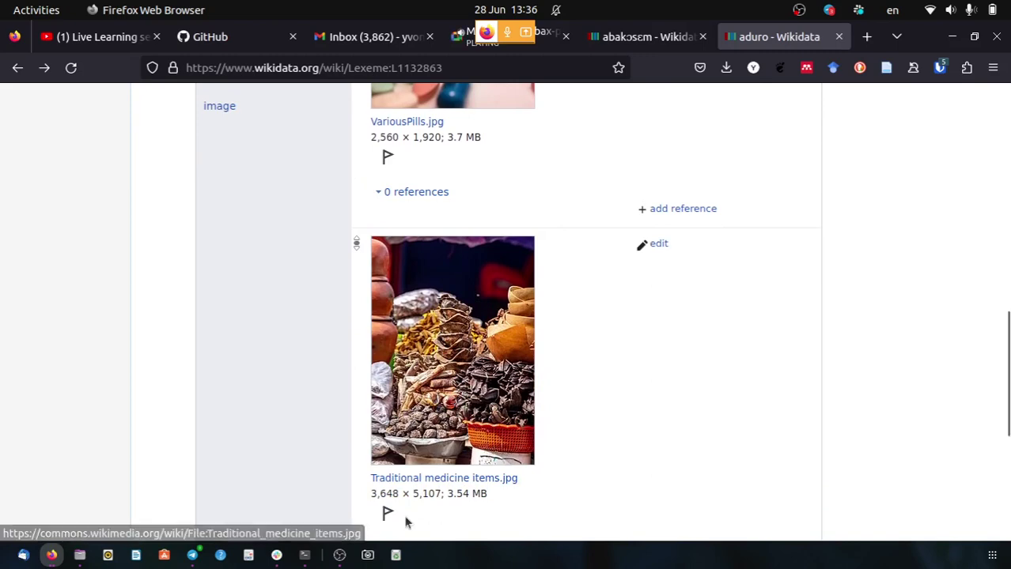
pyautogui.scroll(3, 456, 439)
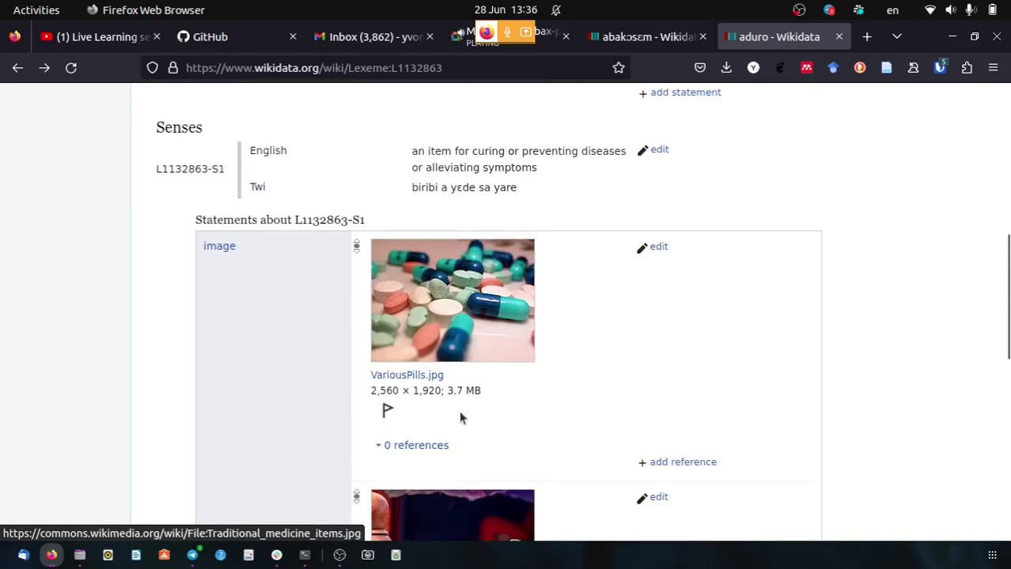
pyautogui.scroll(-2, 454, 329)
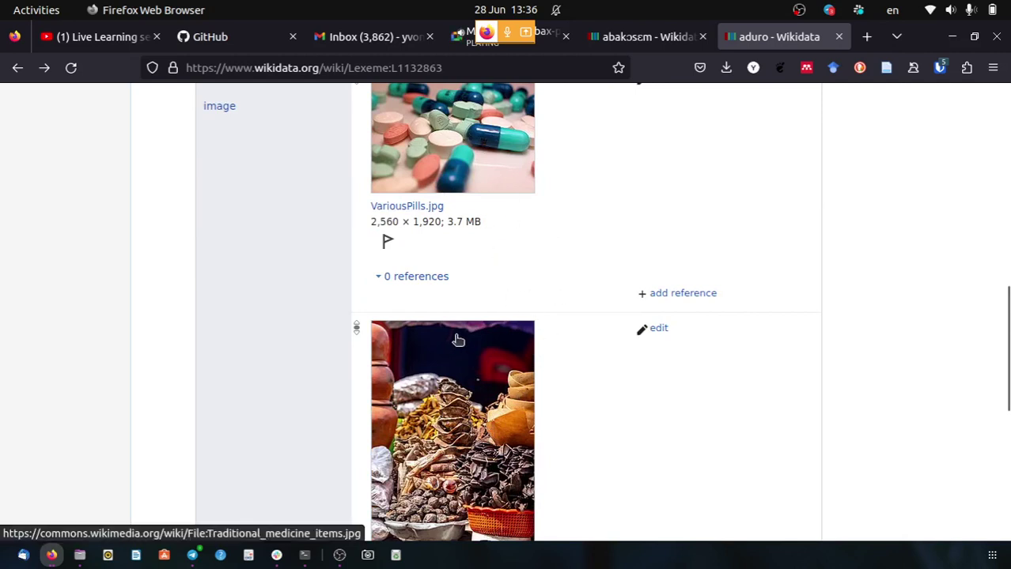
pyautogui.scroll(3, 467, 382)
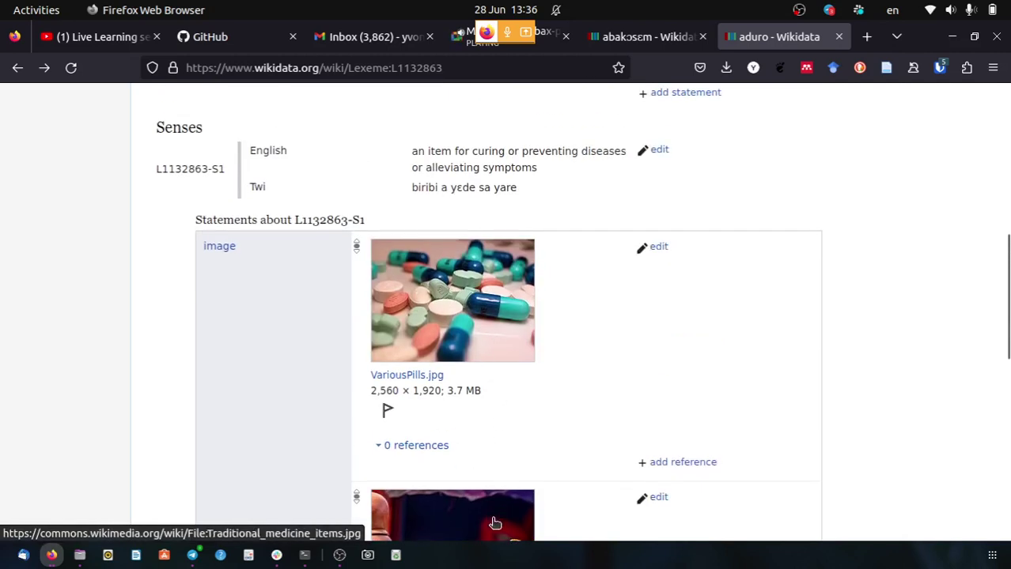
pyautogui.scroll(-3, 492, 514)
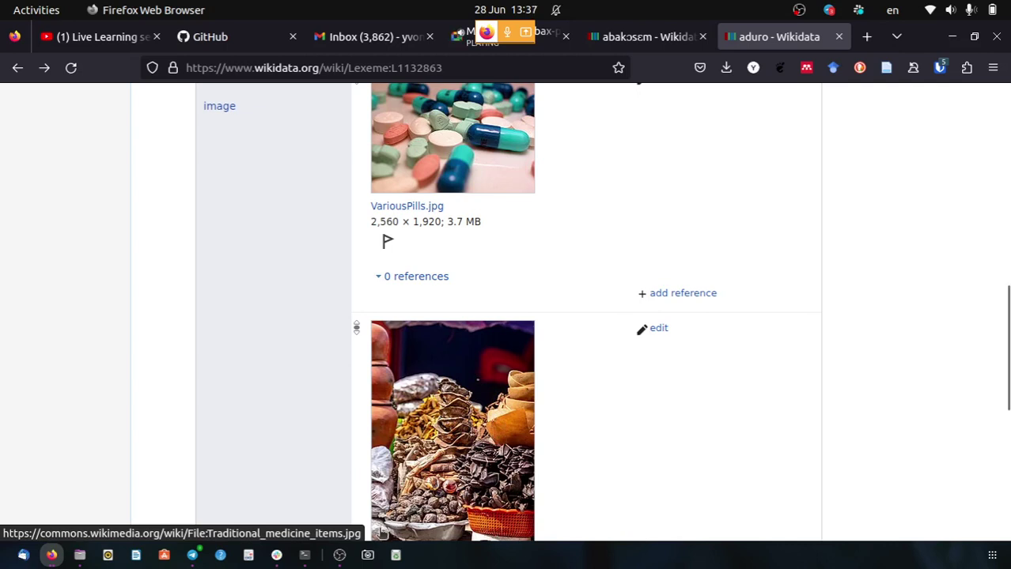
# Switch to the Google Meet call twice to admit the two waiting participants, returning to the aduro page each time.
pyautogui.click(546, 32)
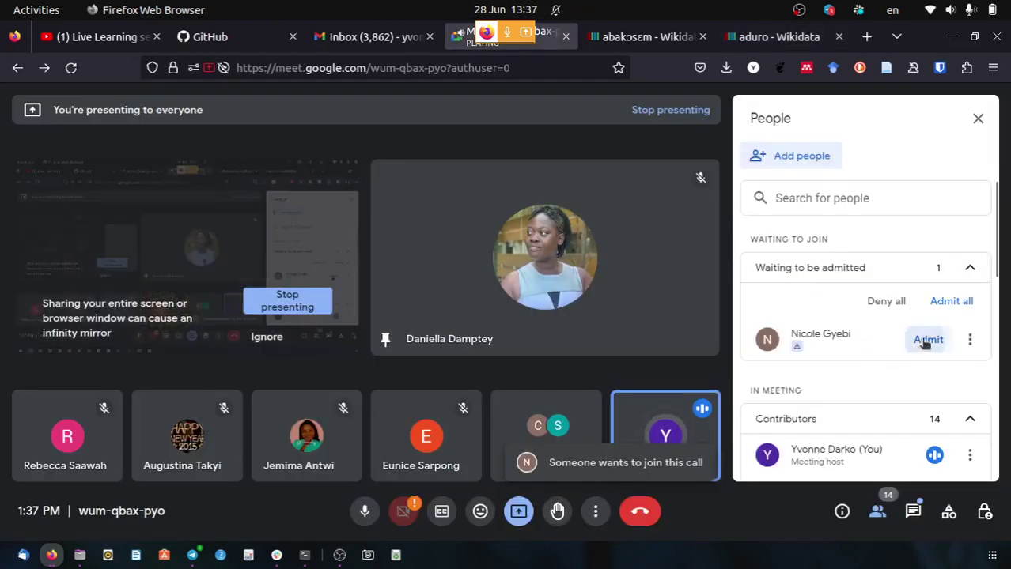
pyautogui.click(779, 36)
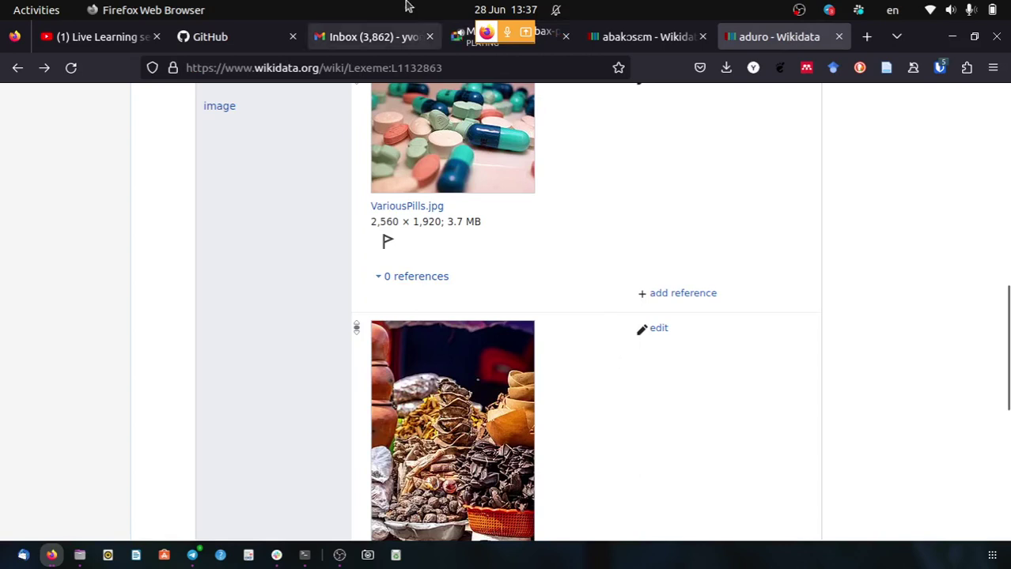
pyautogui.click(546, 35)
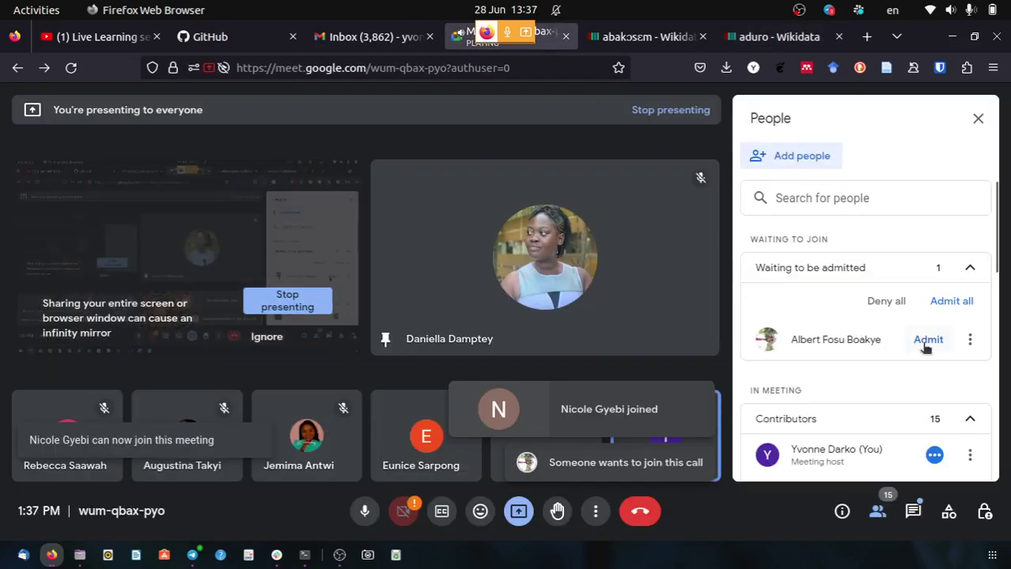
pyautogui.click(779, 38)
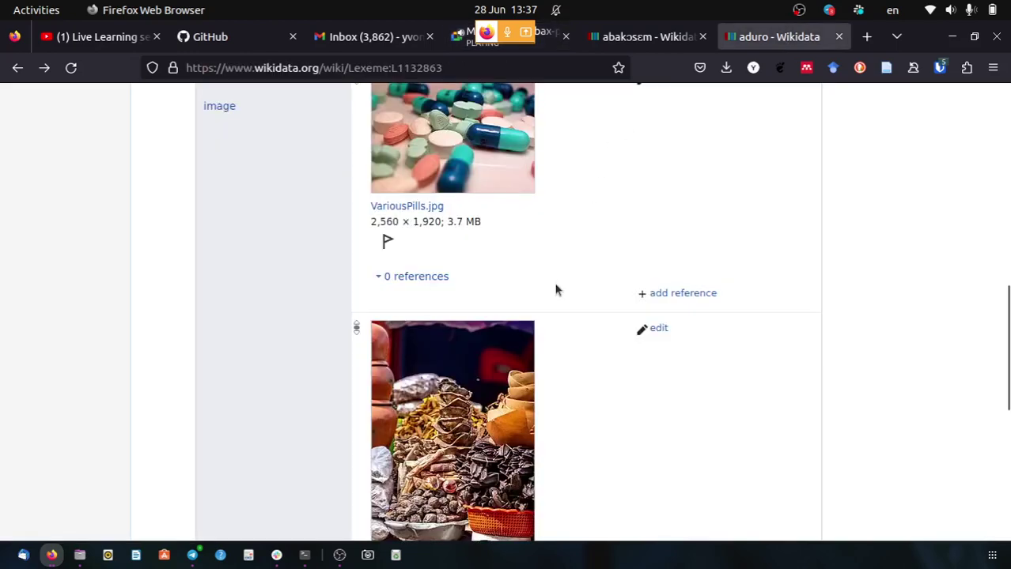
# Review the aduro sense's English and Twi glosses against its VariousPills.jpg and Traditional medicine items.jpg images.
pyautogui.scroll(3, 530, 229)
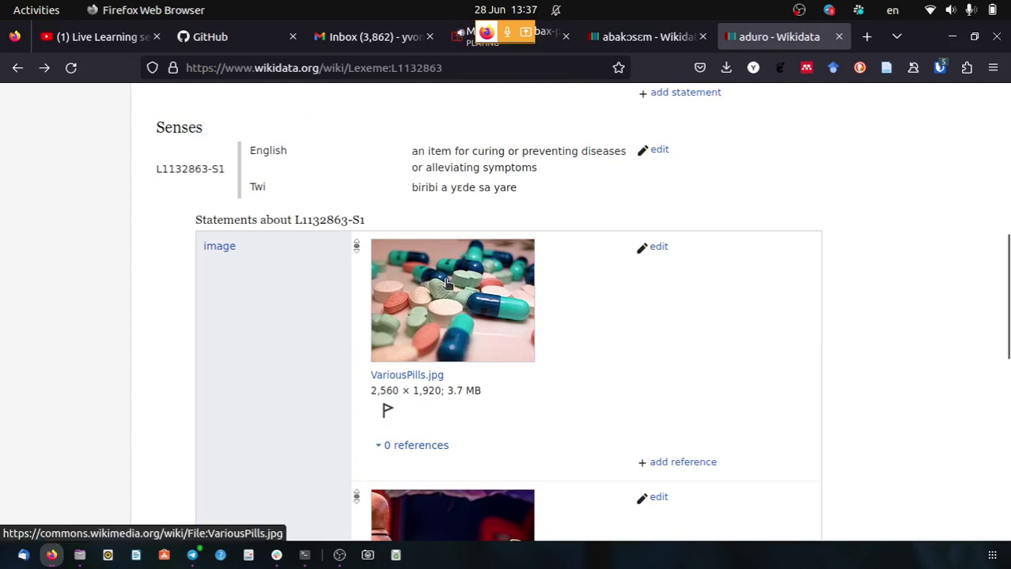
pyautogui.scroll(-2, 456, 317)
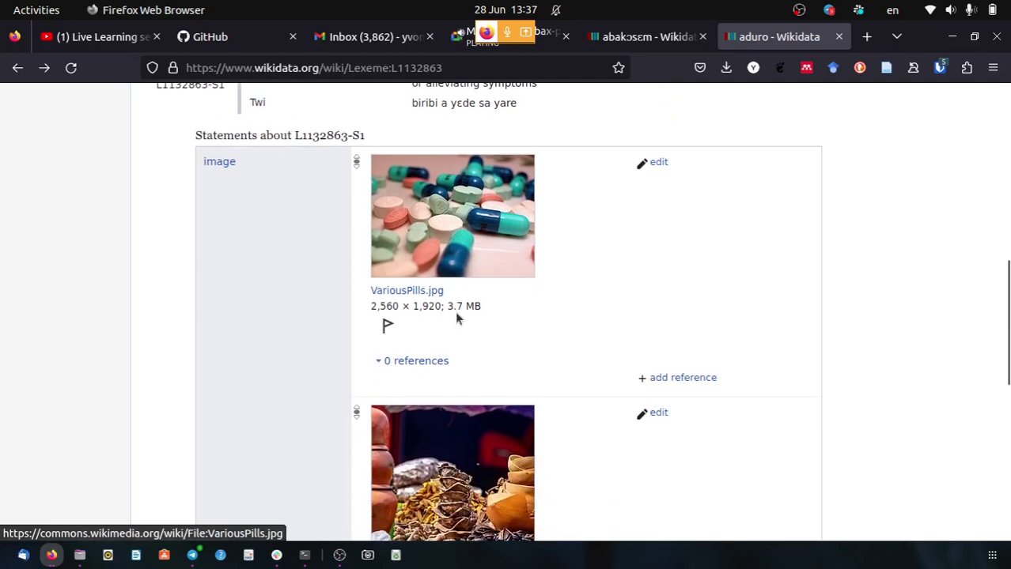
pyautogui.scroll(4, 457, 316)
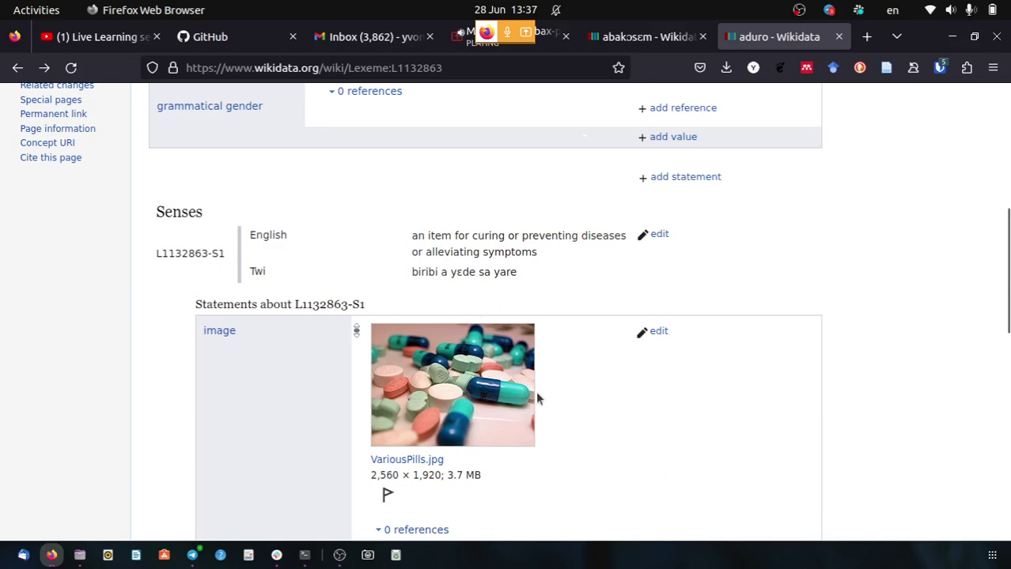
pyautogui.scroll(-5, 675, 389)
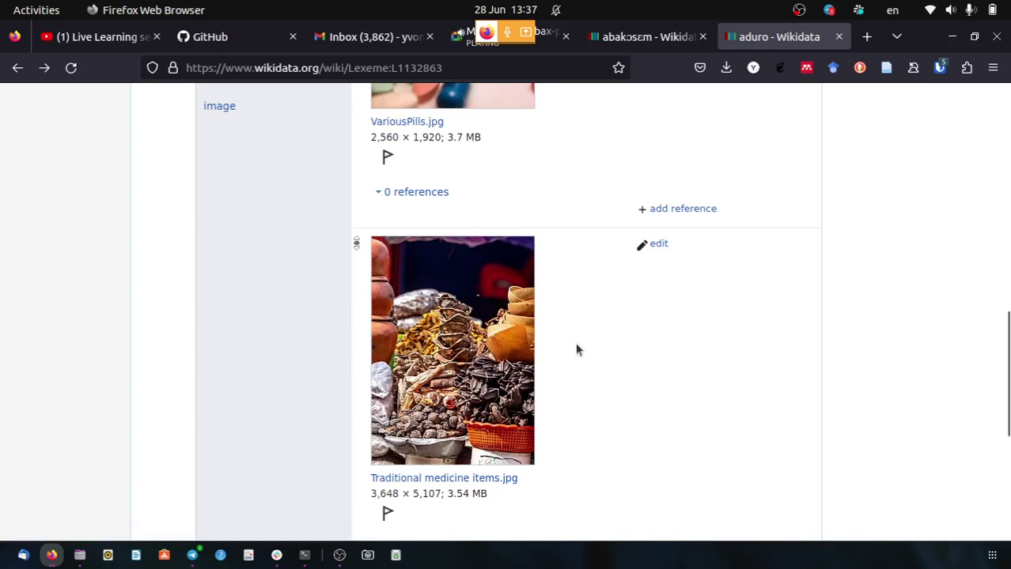
pyautogui.scroll(3, 575, 342)
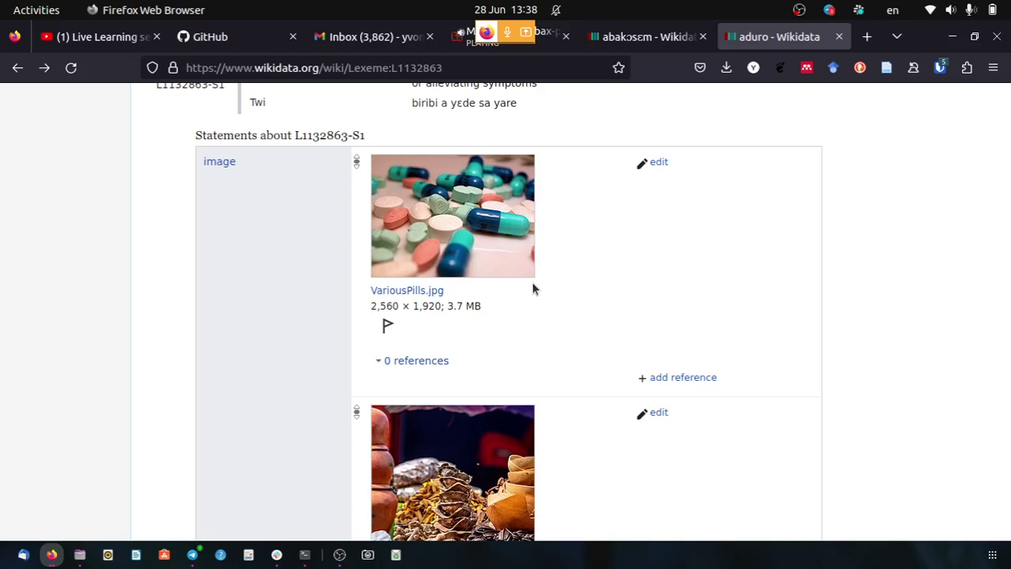
pyautogui.scroll(5, 536, 284)
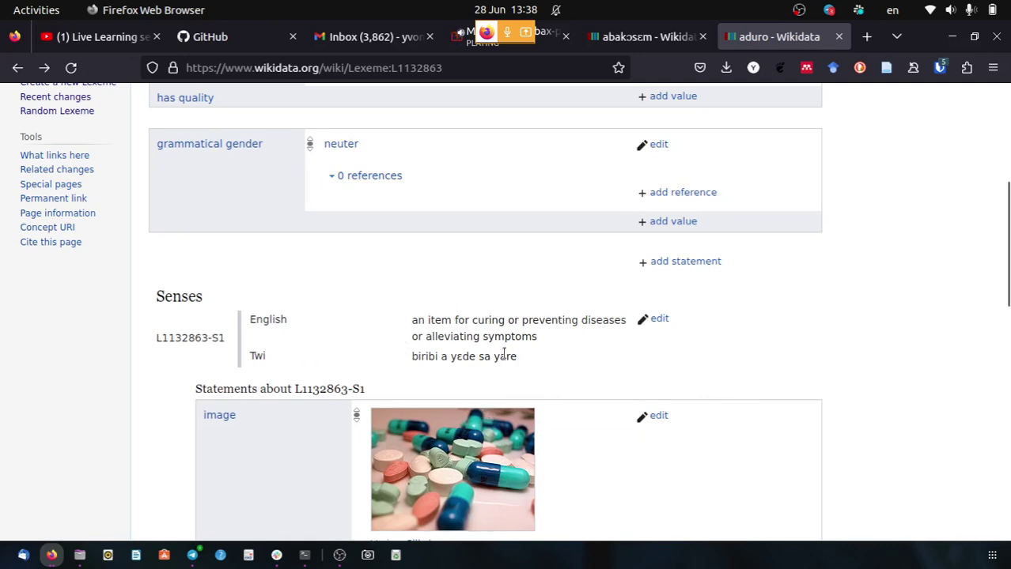
pyautogui.scroll(3, 503, 352)
pyautogui.scroll(-5, 532, 457)
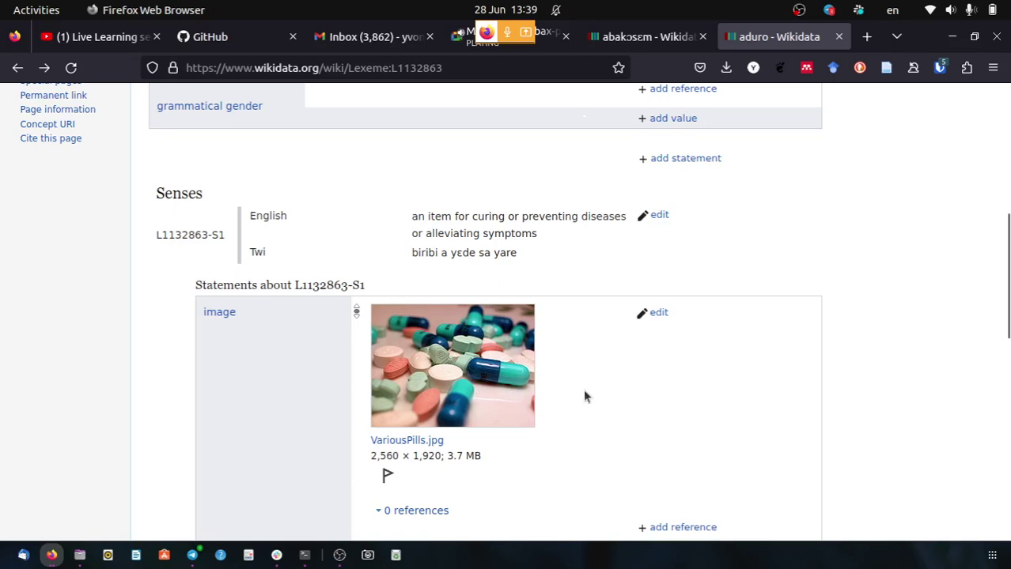
pyautogui.scroll(-2, 585, 396)
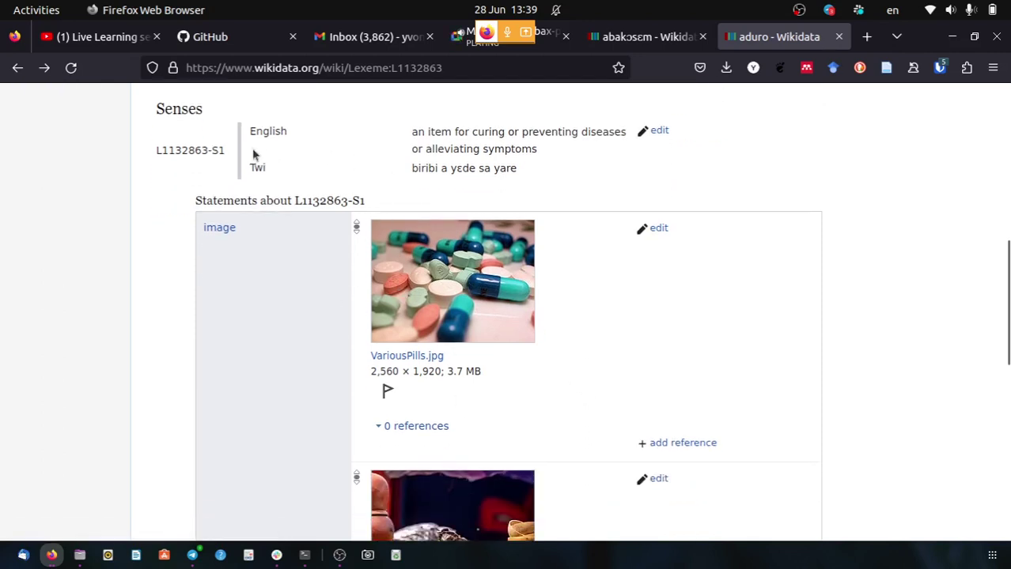
# Compare the two image values of the aduro sense with each other, starting from the lemma and its language.
pyautogui.scroll(10, 360, 178)
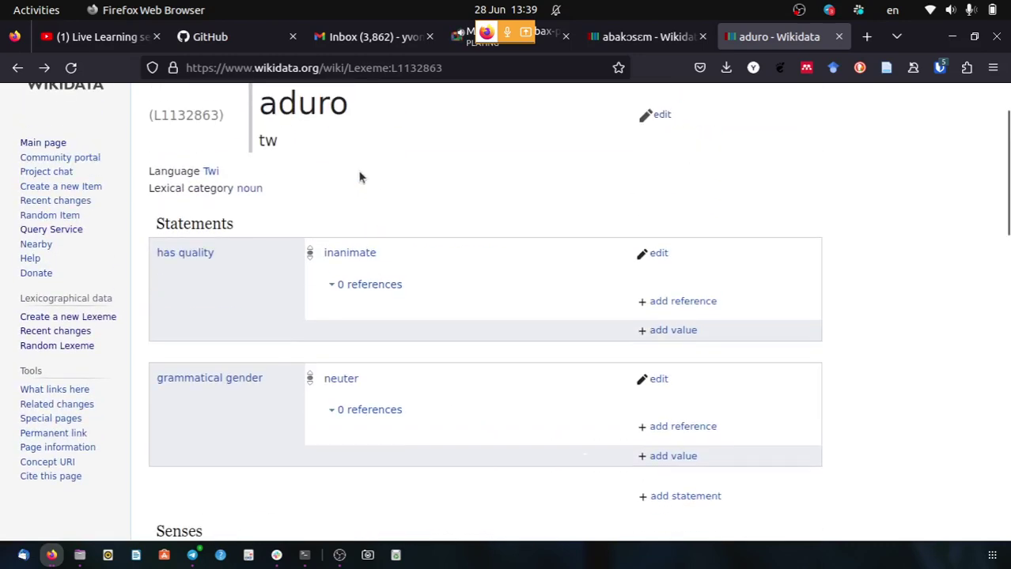
pyautogui.scroll(-5, 407, 333)
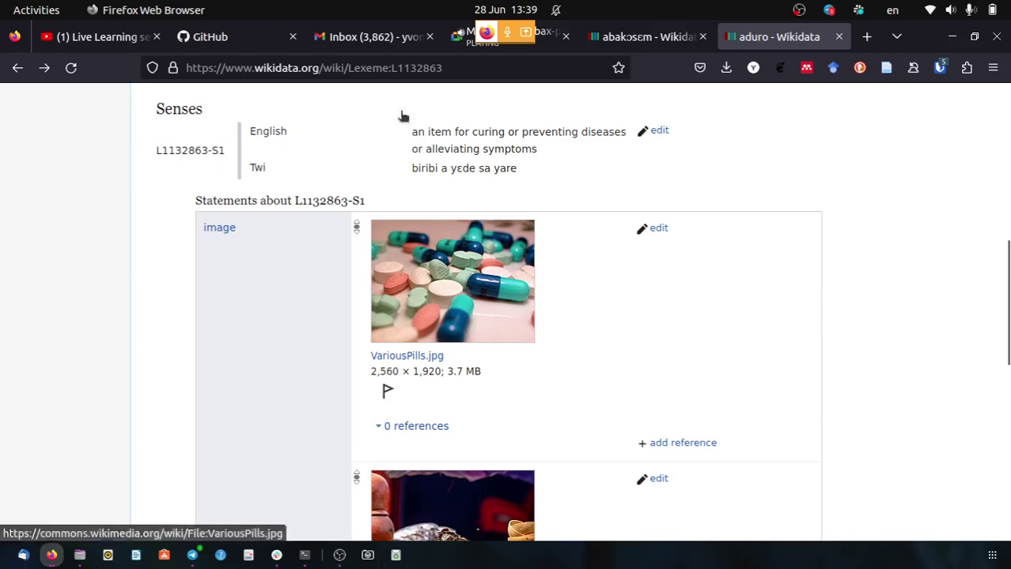
pyautogui.scroll(-3, 466, 277)
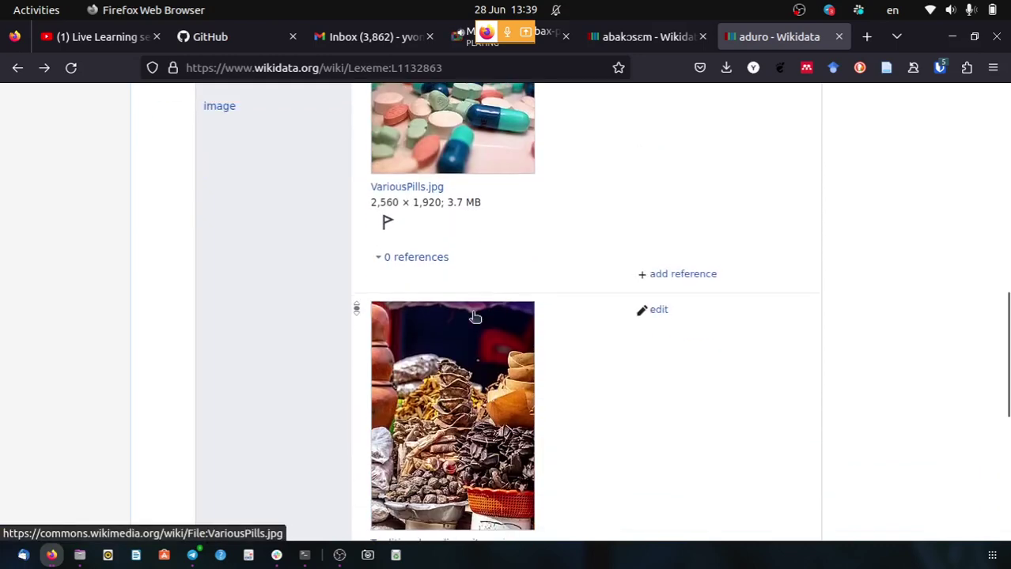
pyautogui.scroll(3, 480, 378)
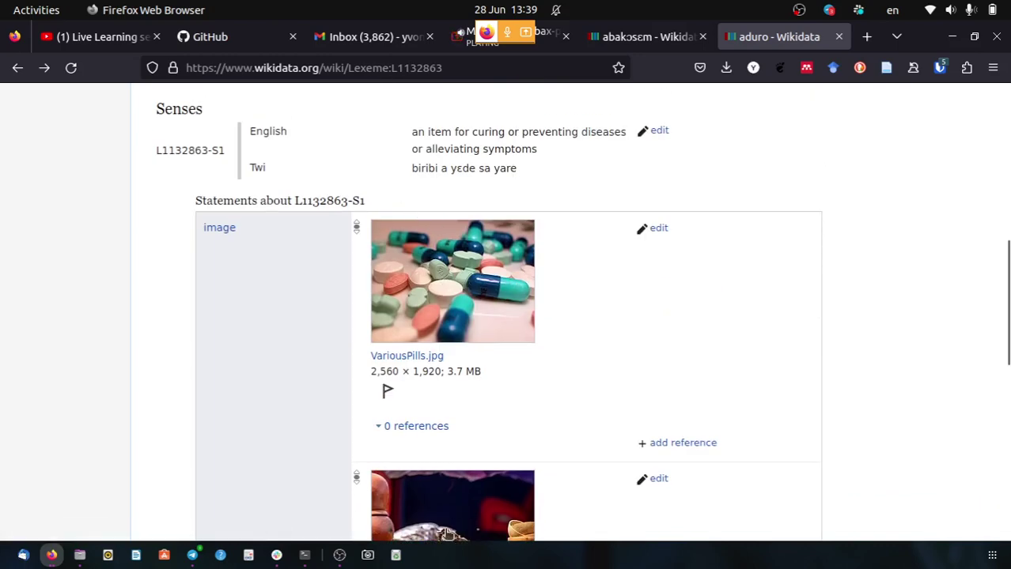
pyautogui.scroll(1, 484, 440)
pyautogui.scroll(-5, 506, 355)
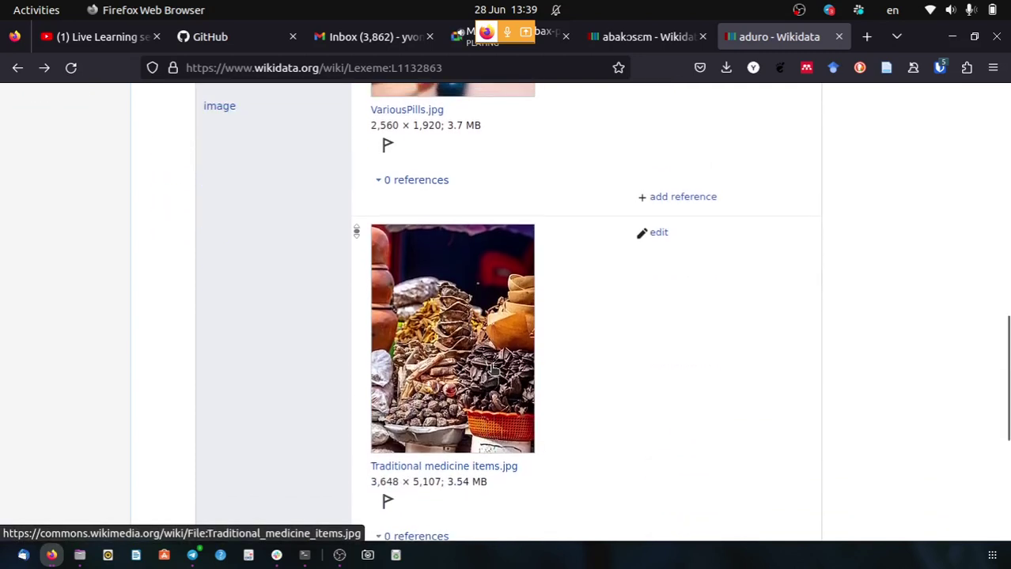
pyautogui.scroll(3, 552, 198)
pyautogui.scroll(-3, 570, 301)
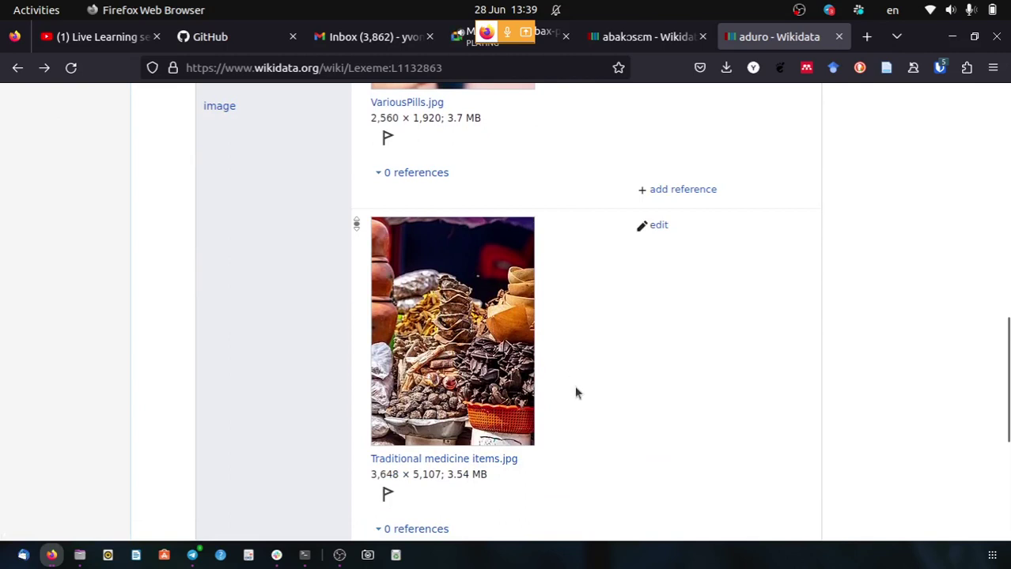
pyautogui.scroll(-3, 576, 393)
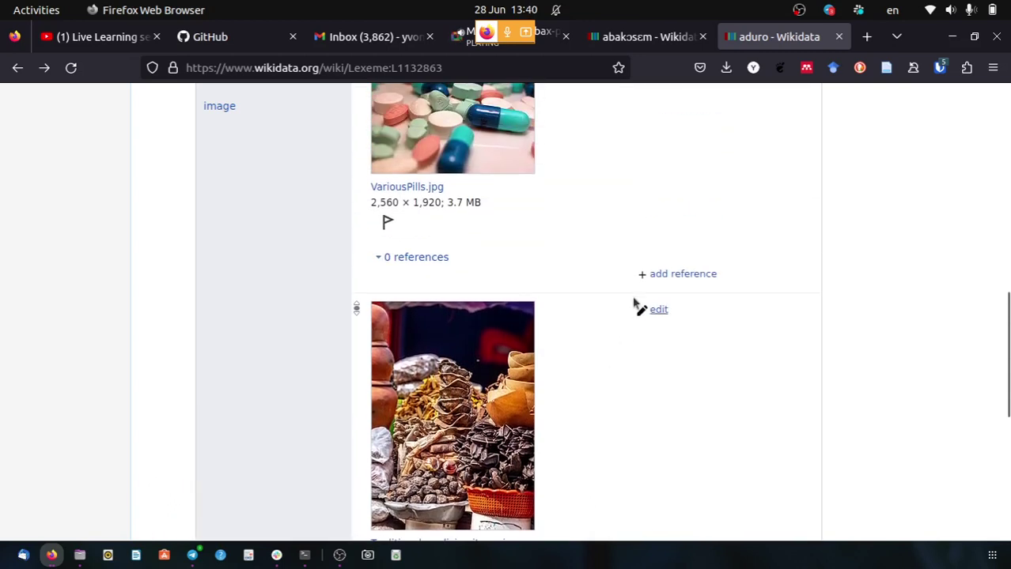
pyautogui.scroll(2, 625, 301)
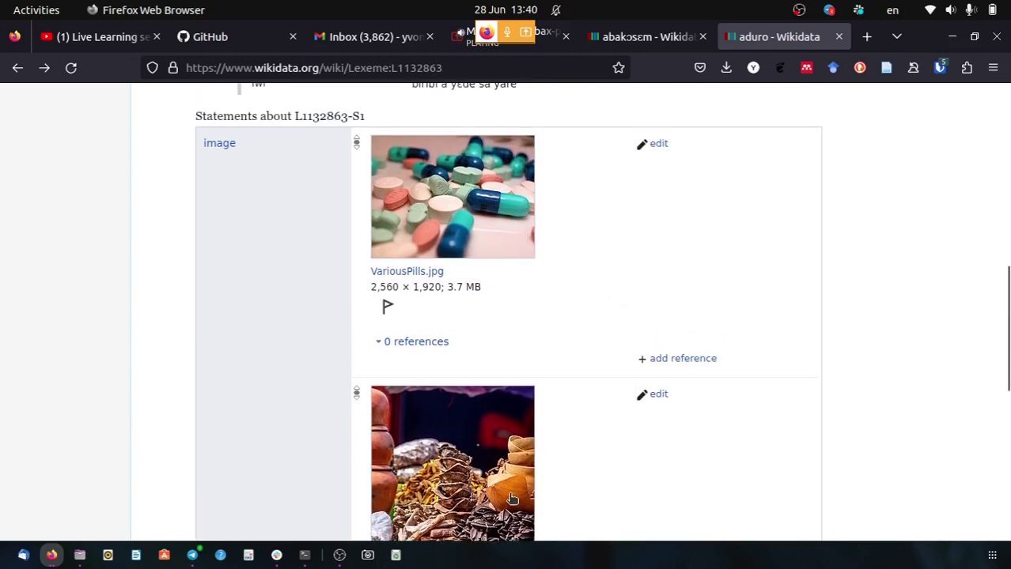
pyautogui.scroll(-2, 508, 451)
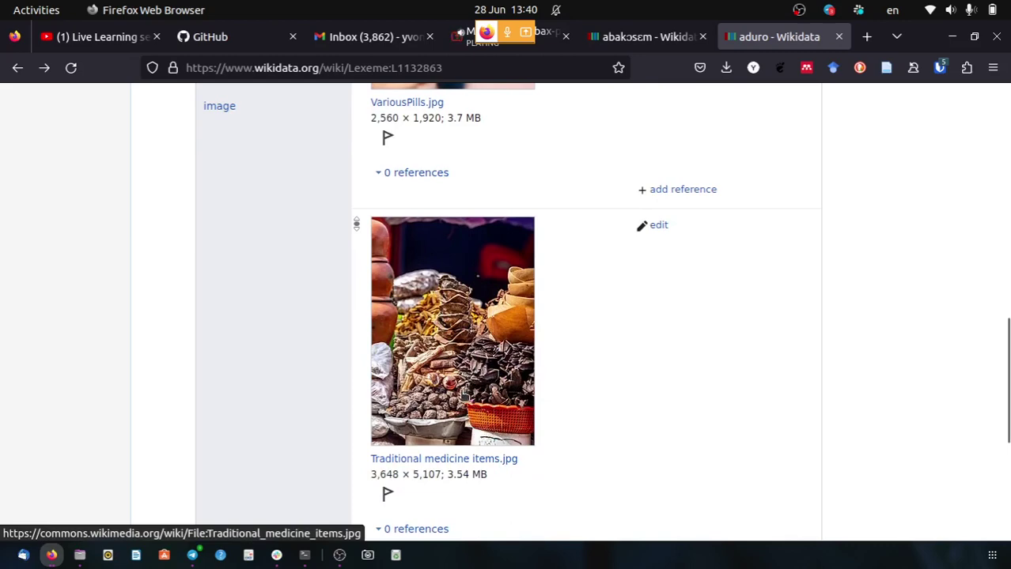
# Review the whole aduro entry from lemma and lexical category through statements and glosses to the last sense image.
pyautogui.scroll(2, 464, 395)
pyautogui.scroll(4, 510, 233)
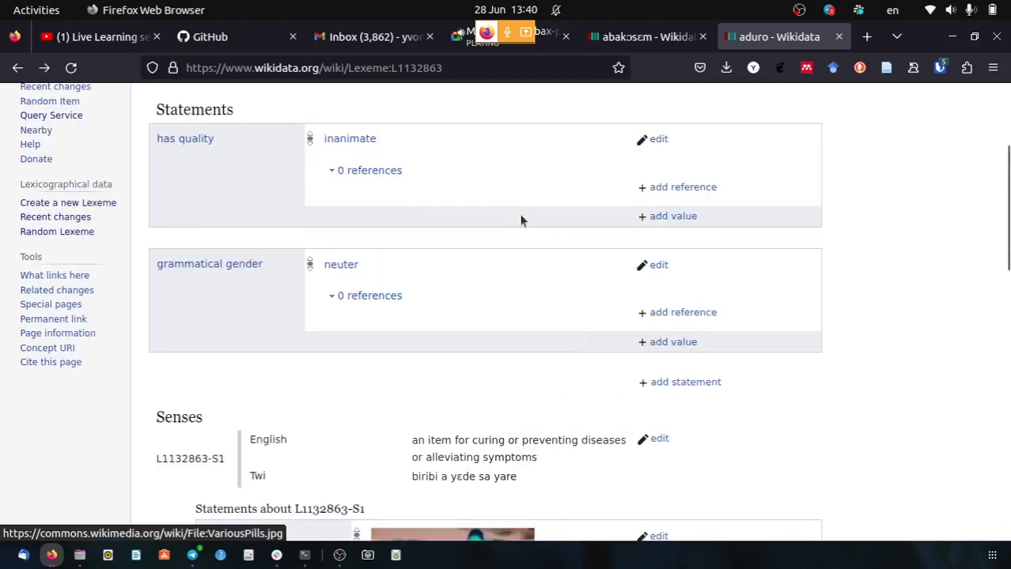
pyautogui.scroll(3, 520, 220)
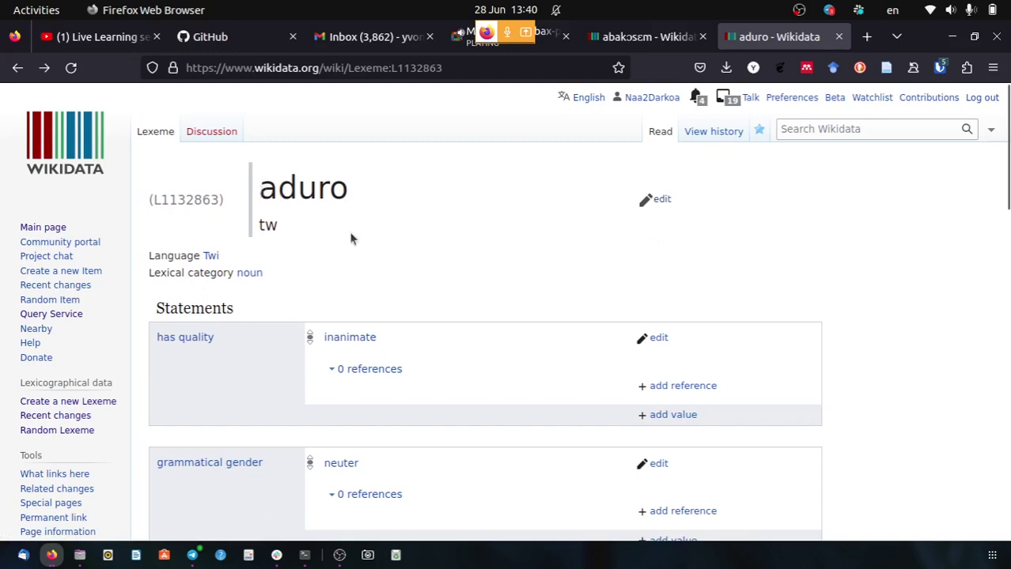
pyautogui.scroll(-3, 397, 380)
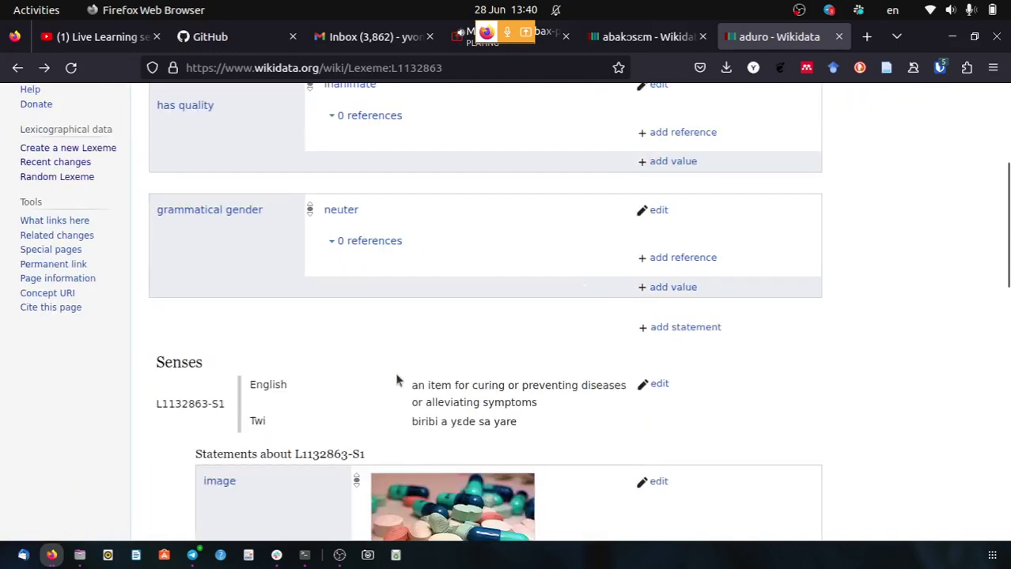
pyautogui.scroll(-3, 397, 380)
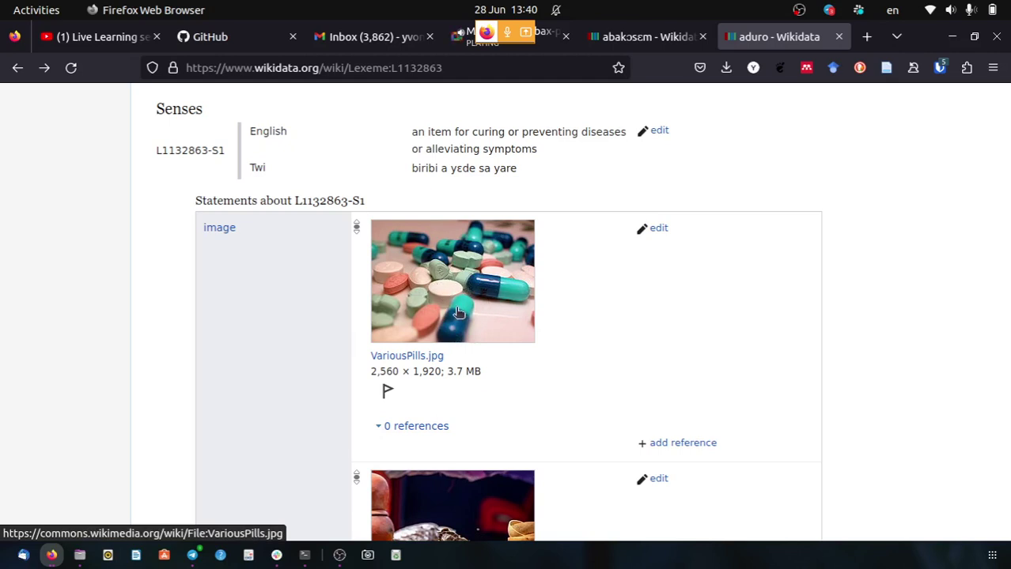
pyautogui.scroll(5, 455, 316)
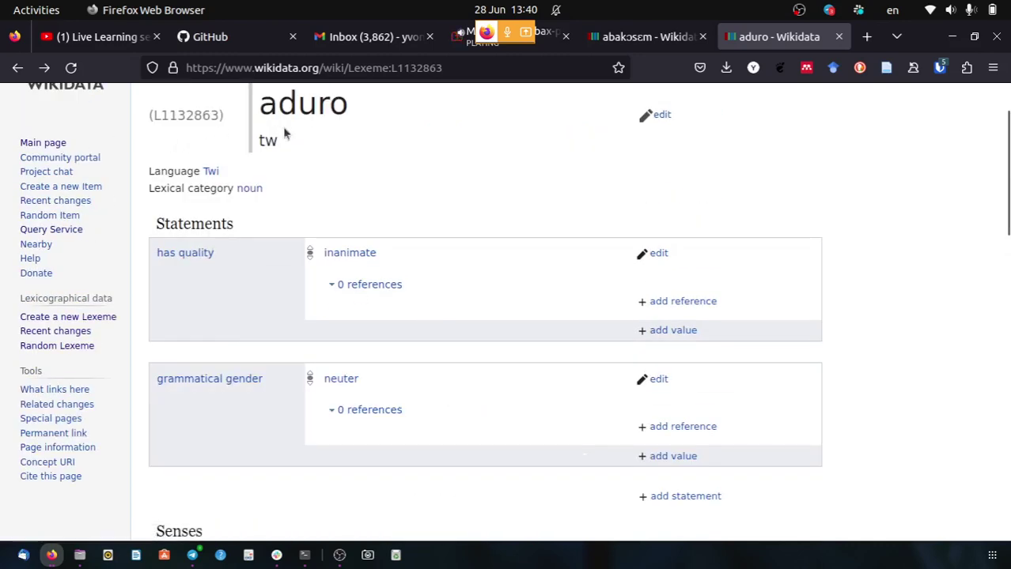
pyautogui.scroll(-5, 348, 138)
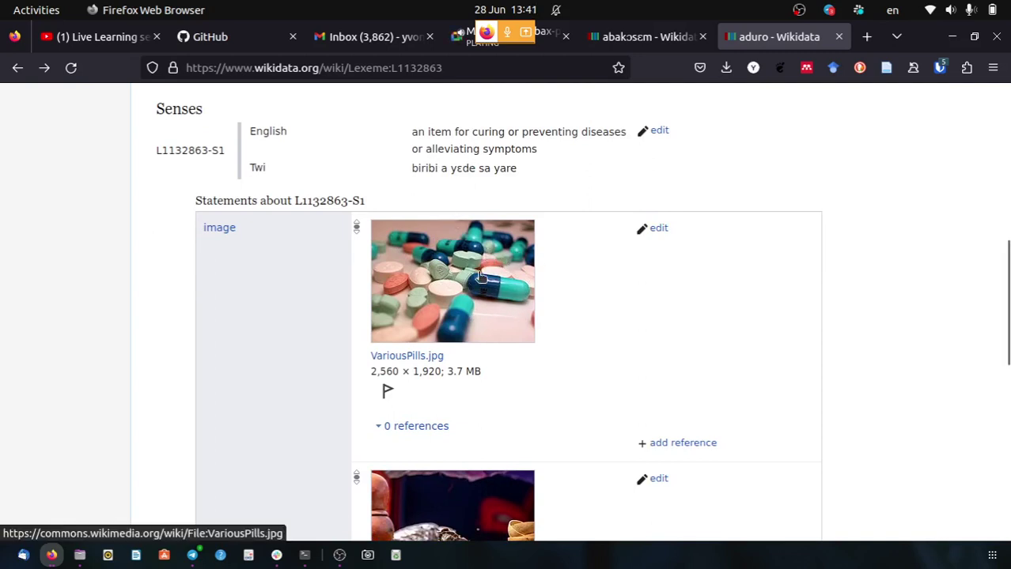
pyautogui.scroll(-2, 476, 260)
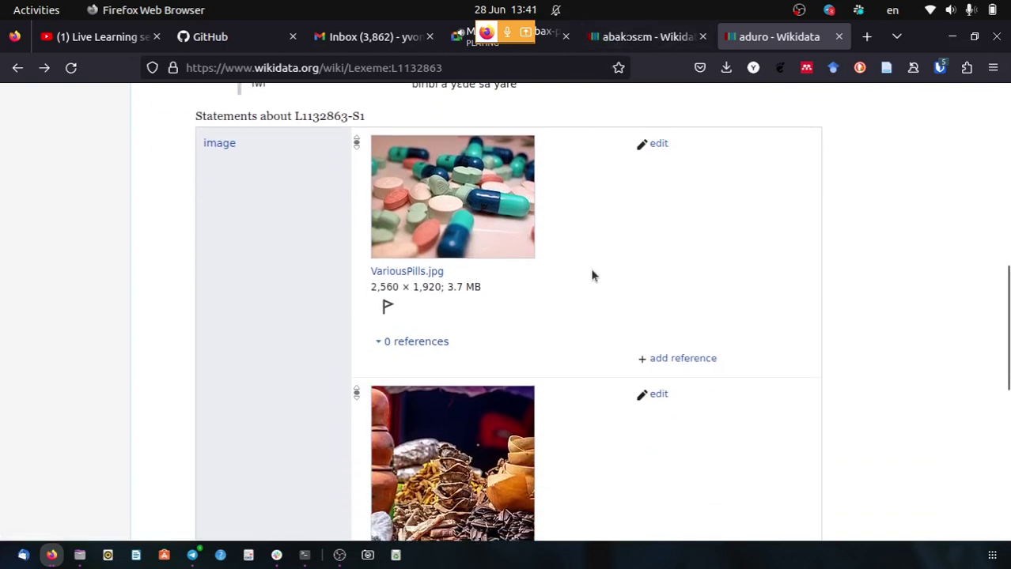
pyautogui.scroll(-2, 590, 272)
pyautogui.scroll(-6, 590, 276)
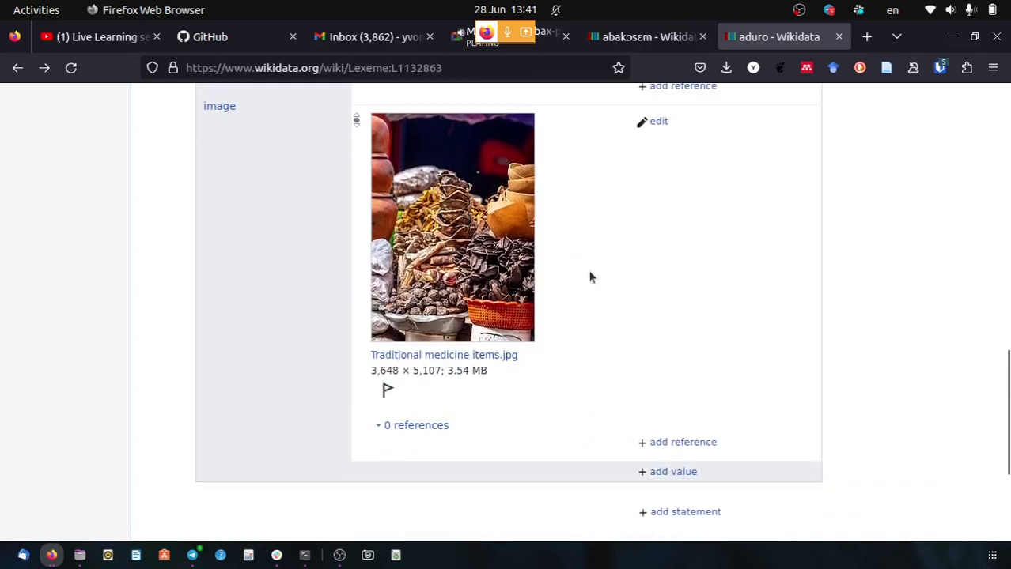
pyautogui.scroll(10, 590, 276)
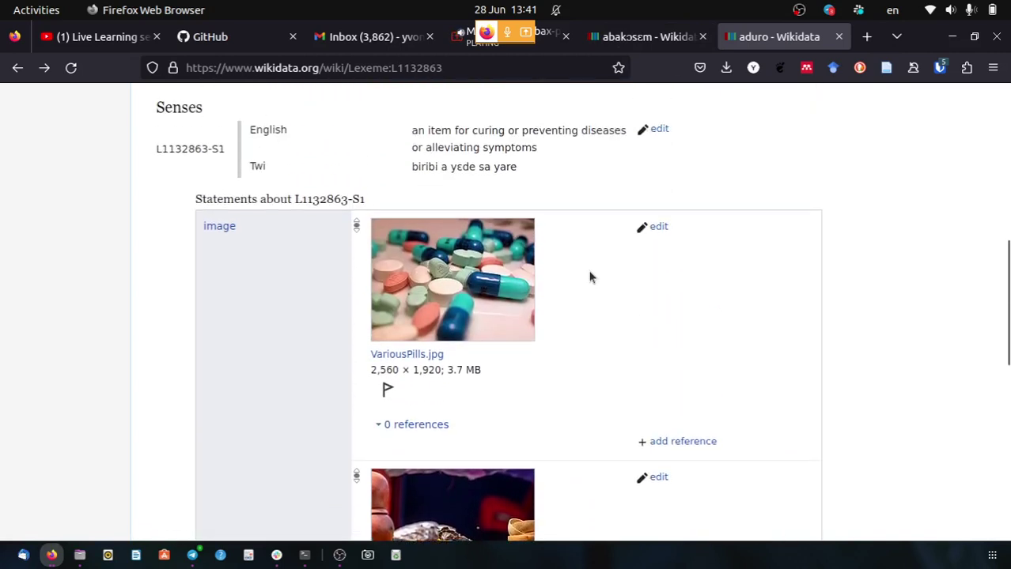
# Switch to the Google Meet call, open the in-call messages and read through the participants' questions back to the earliest ones.
pyautogui.click(543, 40)
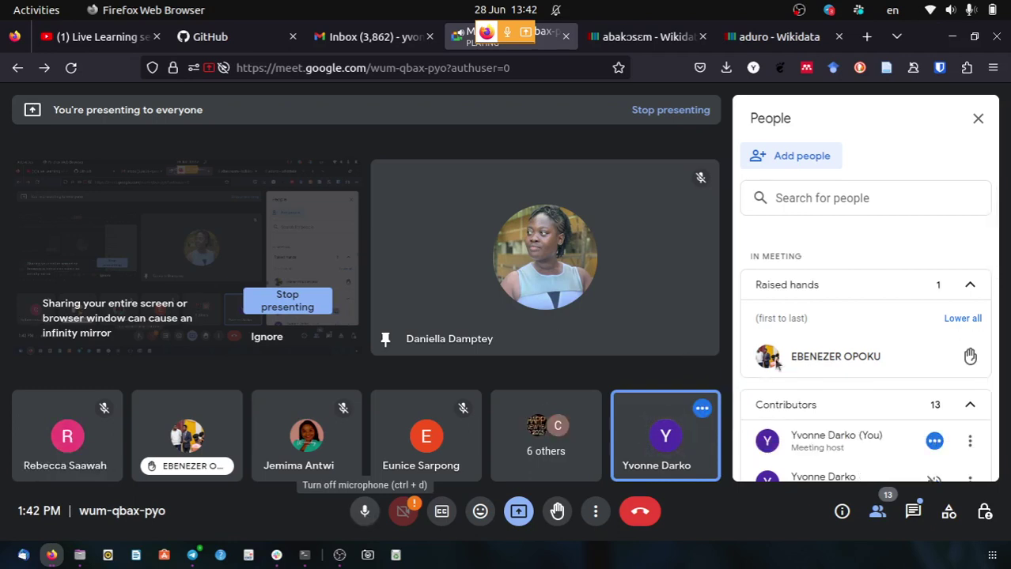
pyautogui.click(914, 514)
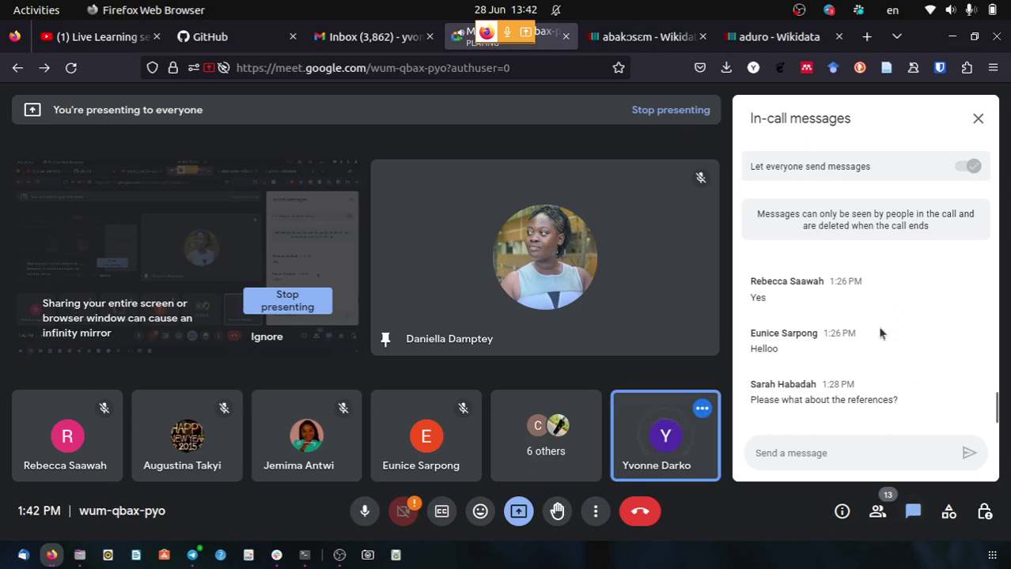
pyautogui.scroll(1, 917, 293)
pyautogui.scroll(3, 915, 288)
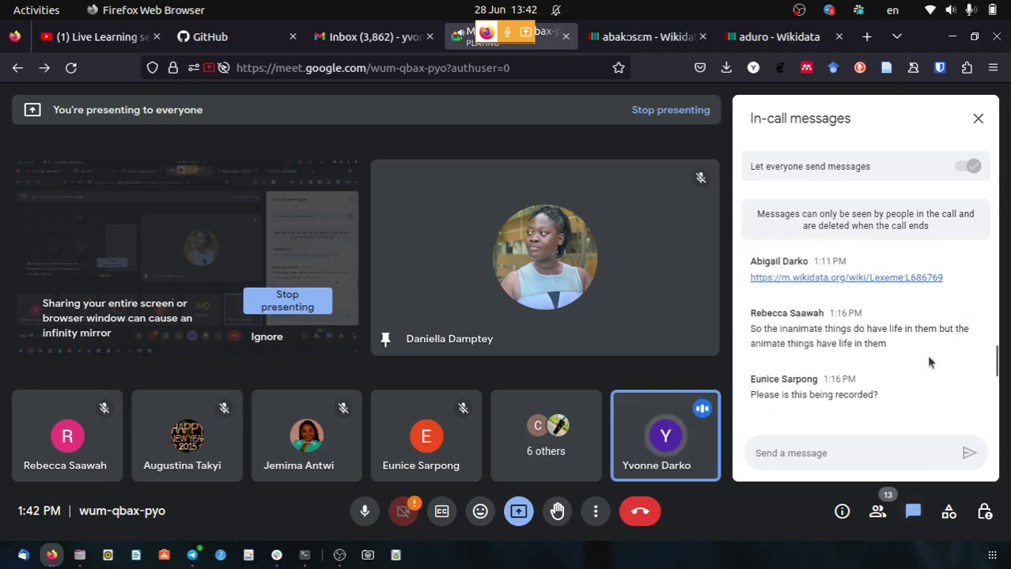
pyautogui.scroll(-2, 925, 348)
pyautogui.scroll(-1, 924, 346)
pyautogui.scroll(3, 923, 346)
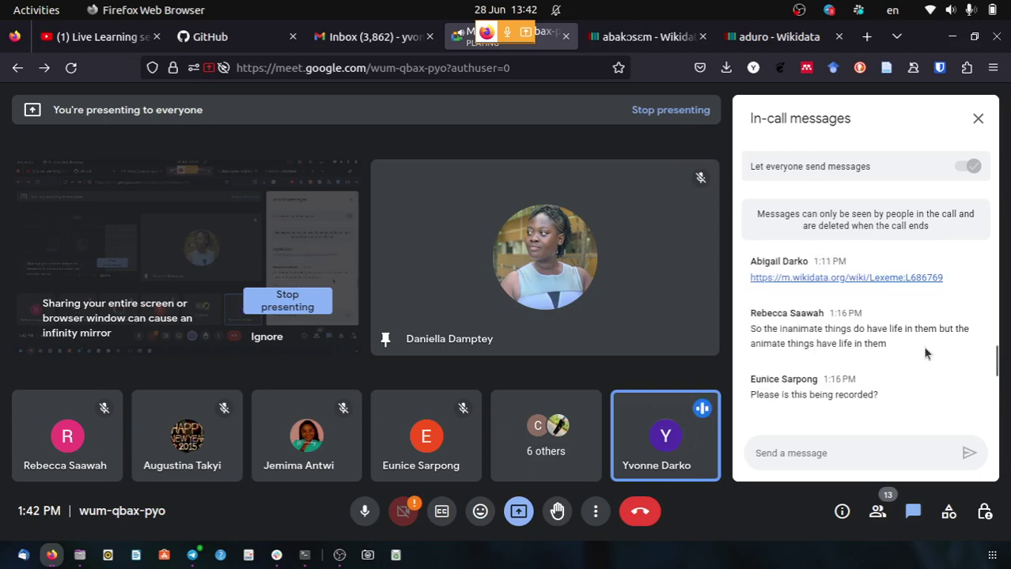
pyautogui.scroll(-3, 922, 345)
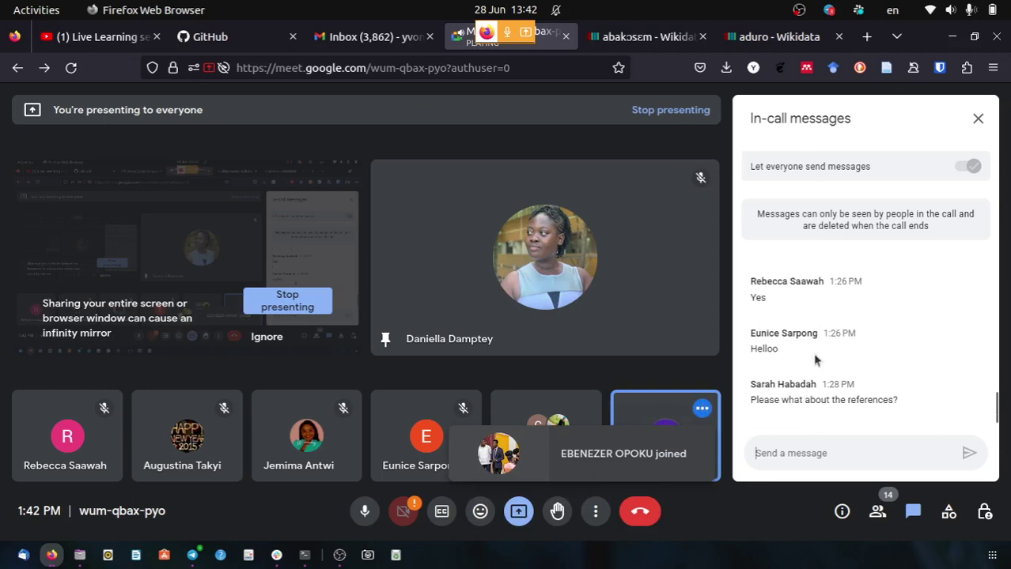
pyautogui.scroll(10, 808, 381)
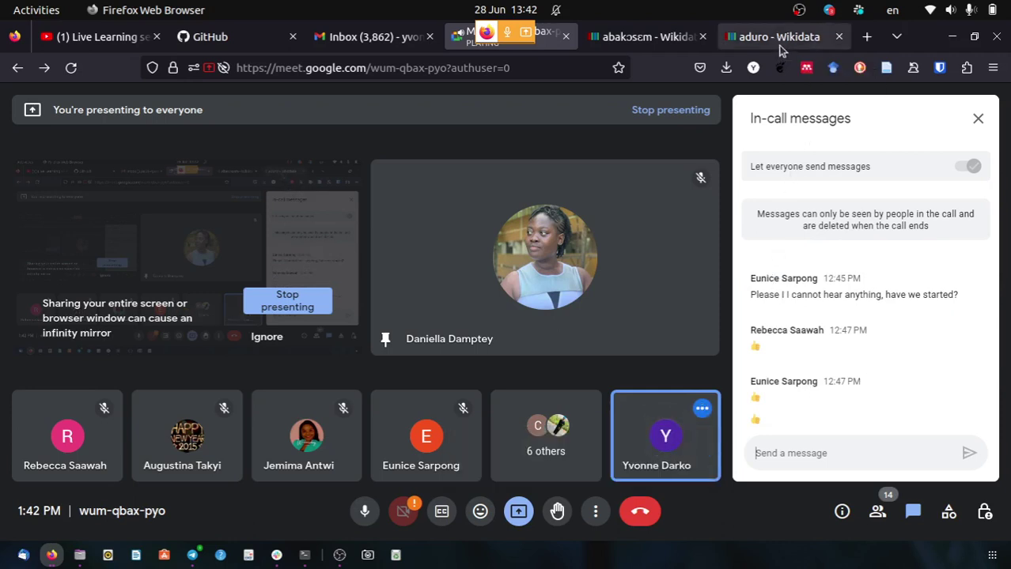
# Return to the aduro page and review its lemma, has quality and grammatical gender statements.
pyautogui.click(769, 41)
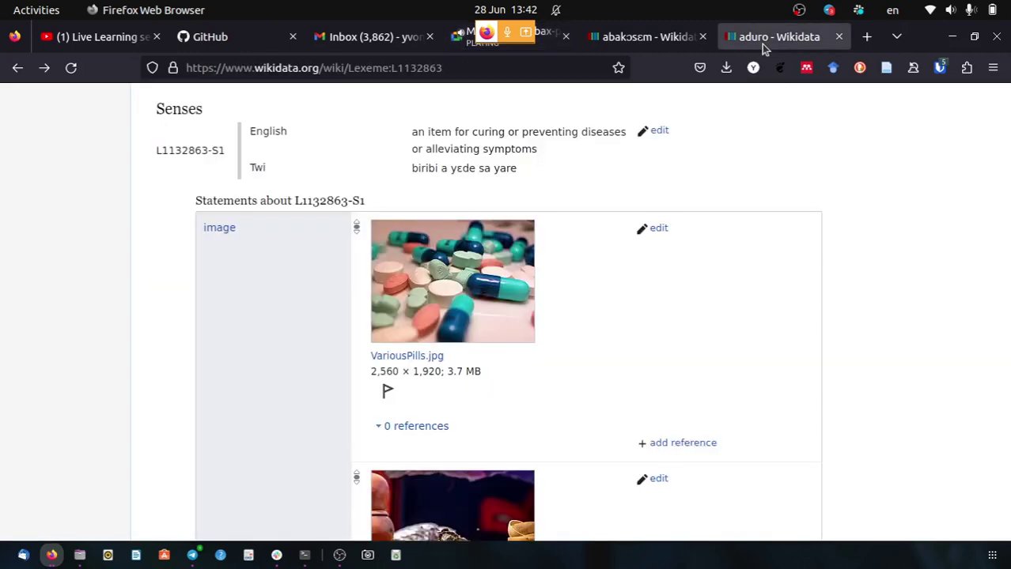
pyautogui.scroll(5, 686, 289)
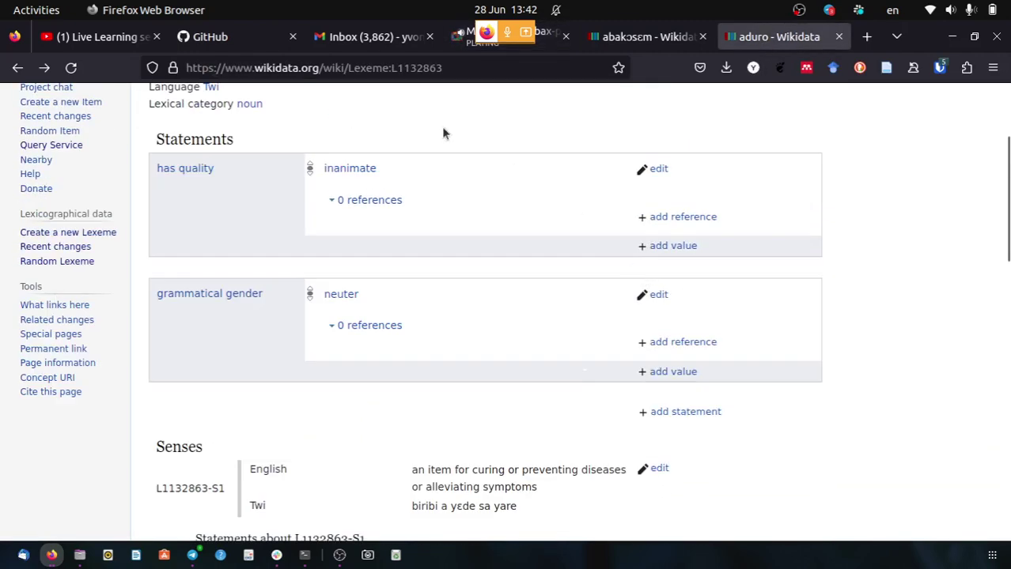
pyautogui.scroll(3, 406, 372)
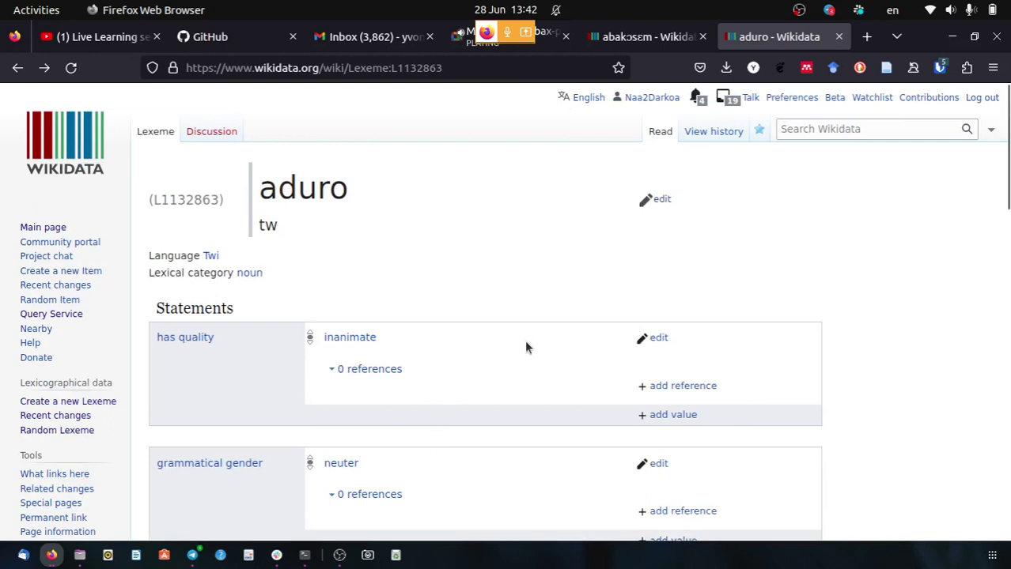
pyautogui.scroll(-2, 526, 346)
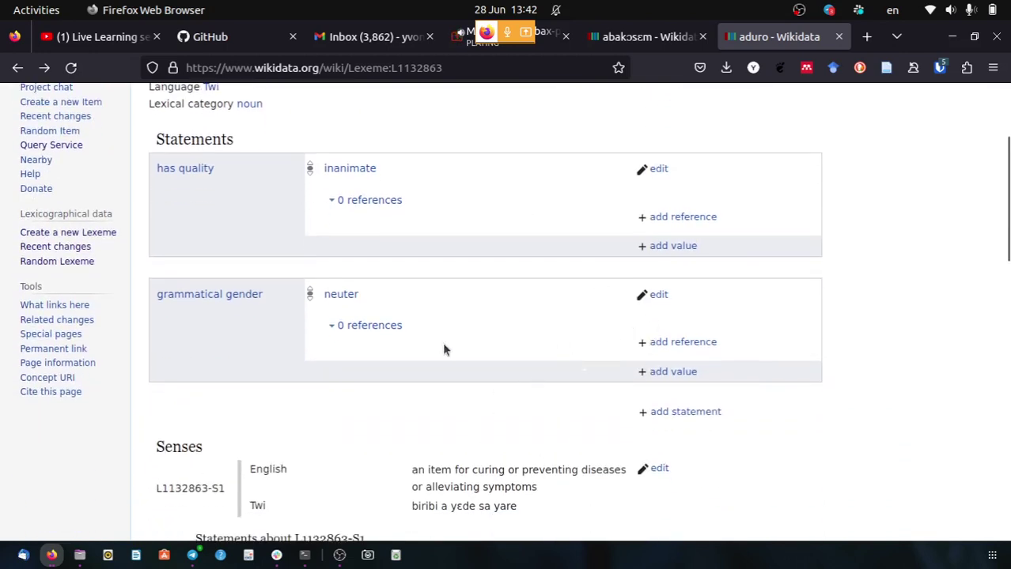
# Check the raised hands in the Google Meet participant list and return to the aduro lexeme on Wikidata.
pyautogui.click(545, 46)
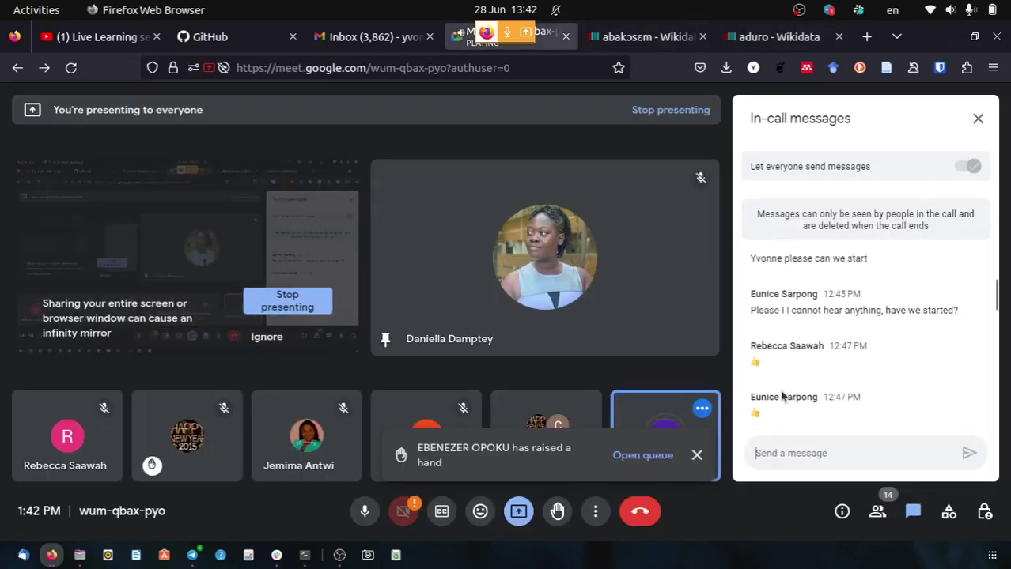
pyautogui.click(877, 511)
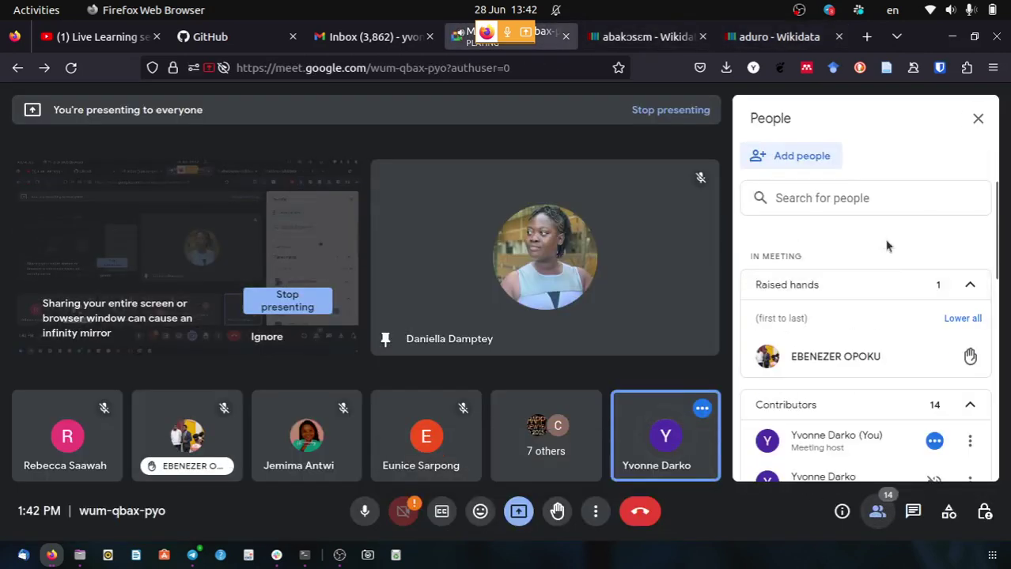
pyautogui.click(752, 38)
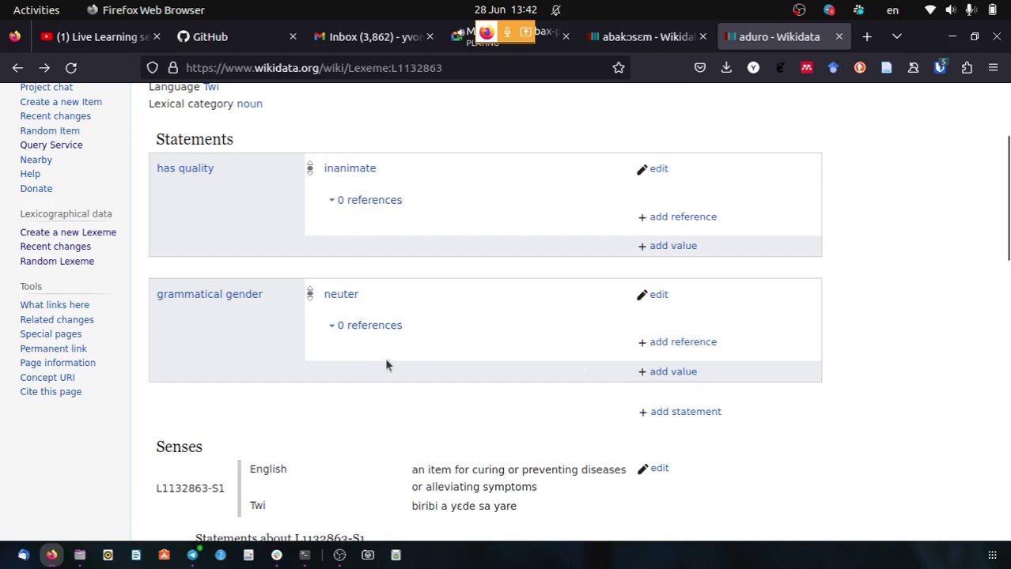
# Review the aduro lexeme's statements, its sense glosses with their images, and the Forms section.
pyautogui.scroll(-4, 408, 374)
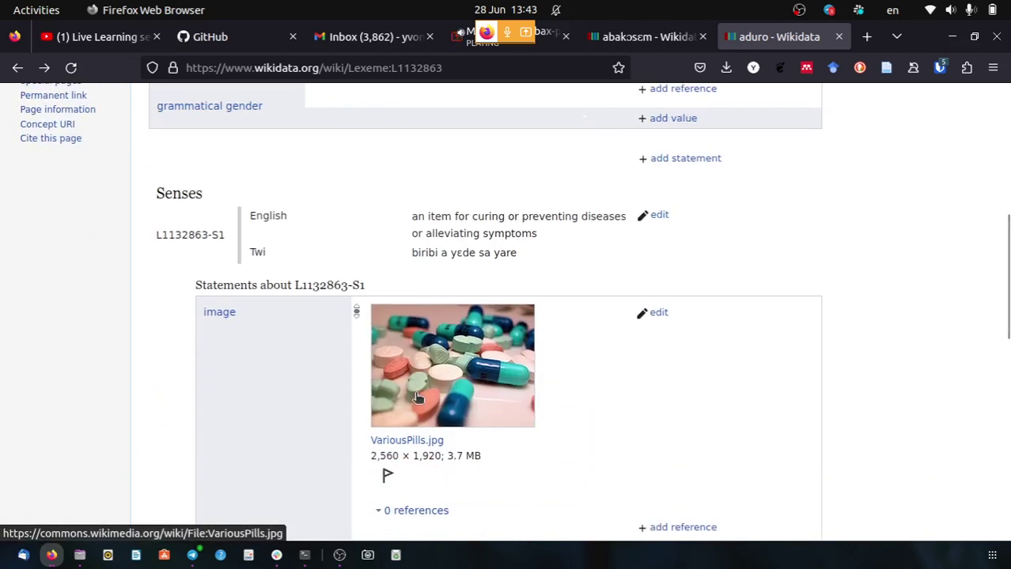
pyautogui.scroll(-10, 418, 398)
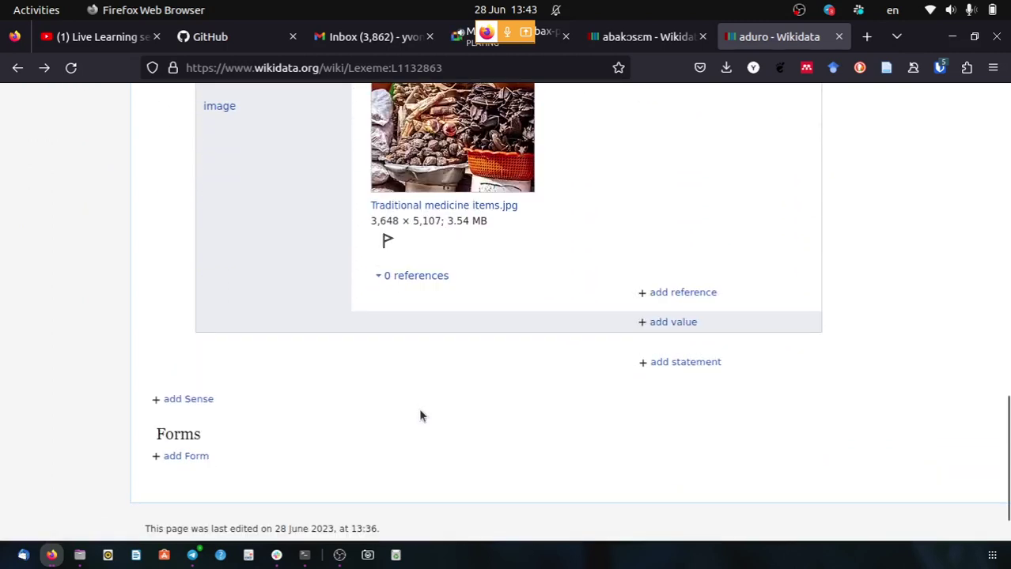
pyautogui.scroll(5, 420, 414)
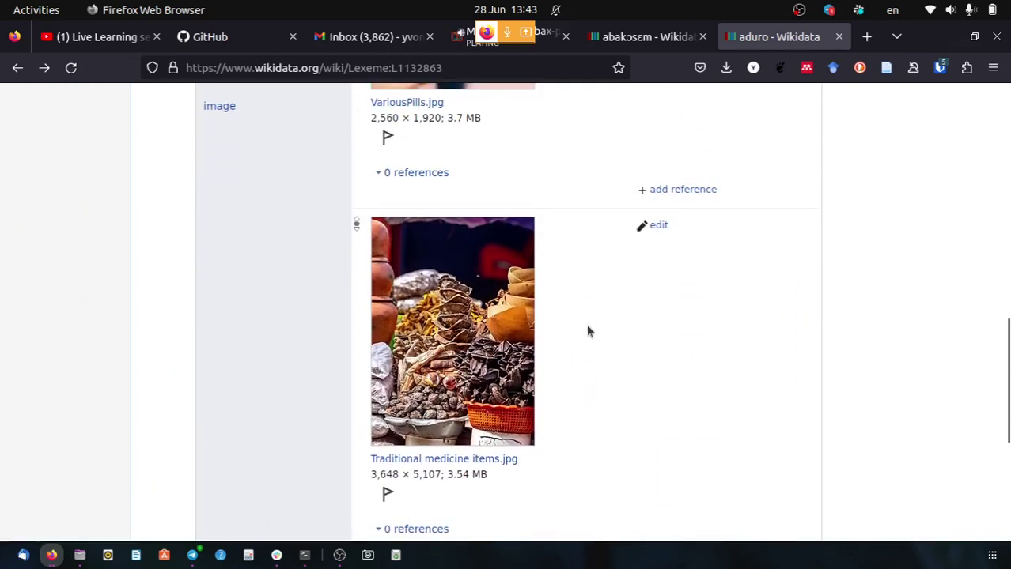
pyautogui.scroll(5, 588, 332)
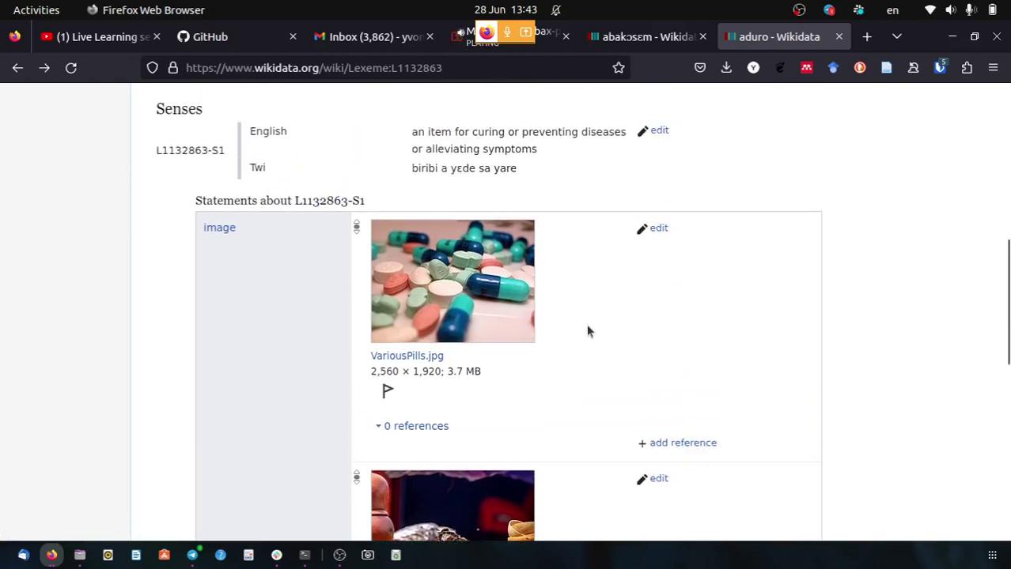
pyautogui.scroll(3, 588, 331)
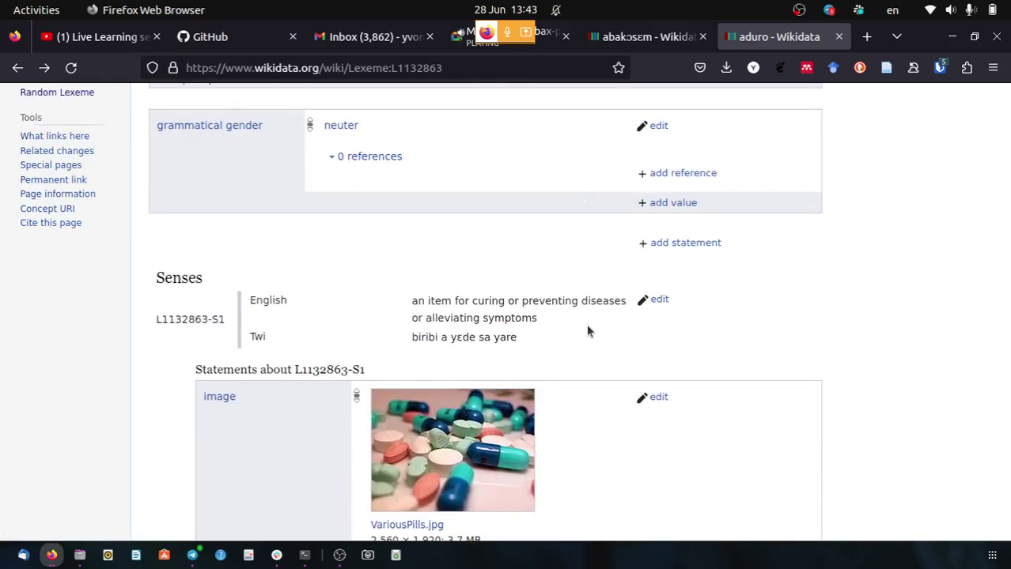
pyautogui.scroll(-3, 586, 334)
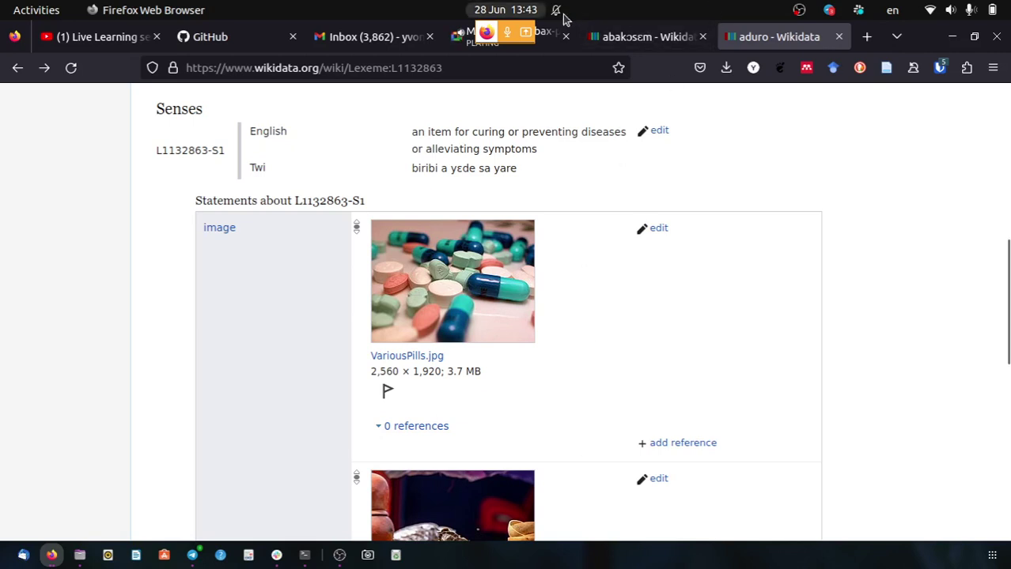
# Check the raised hands in the Google Meet call again and return to the start of the aduro lexeme page.
pyautogui.click(544, 41)
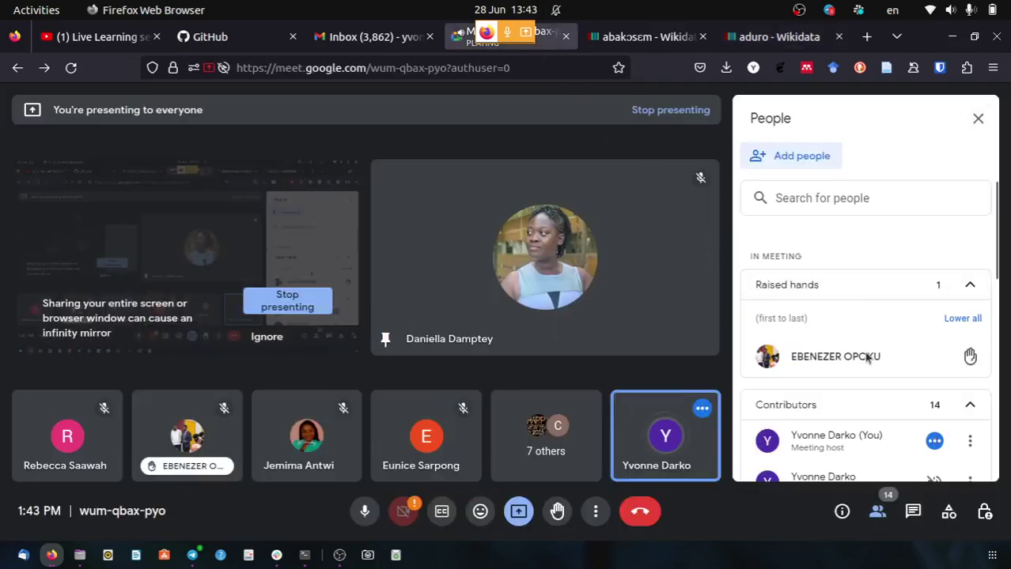
pyautogui.moveTo(867, 359)
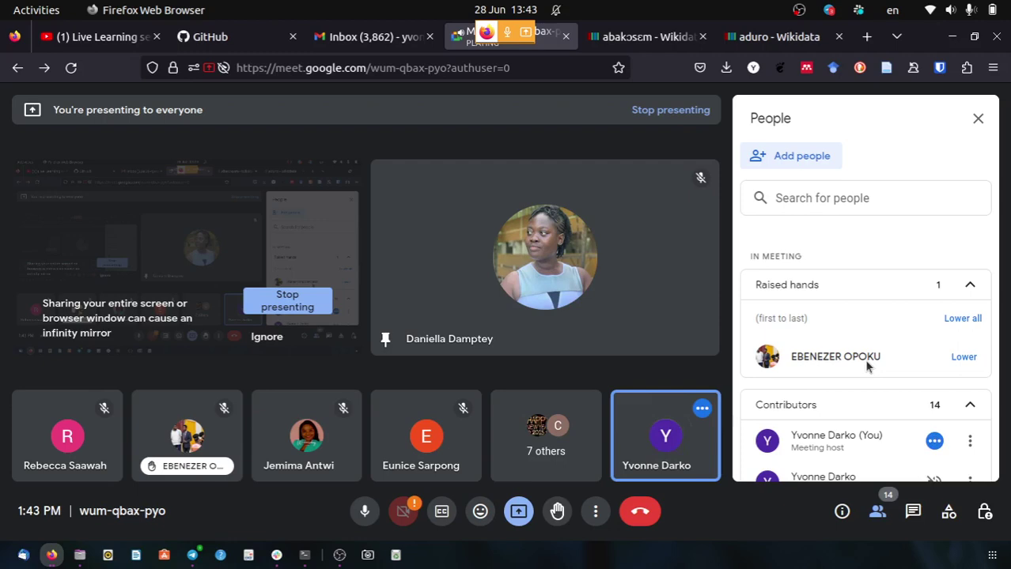
pyautogui.click(775, 31)
pyautogui.scroll(3, 822, 277)
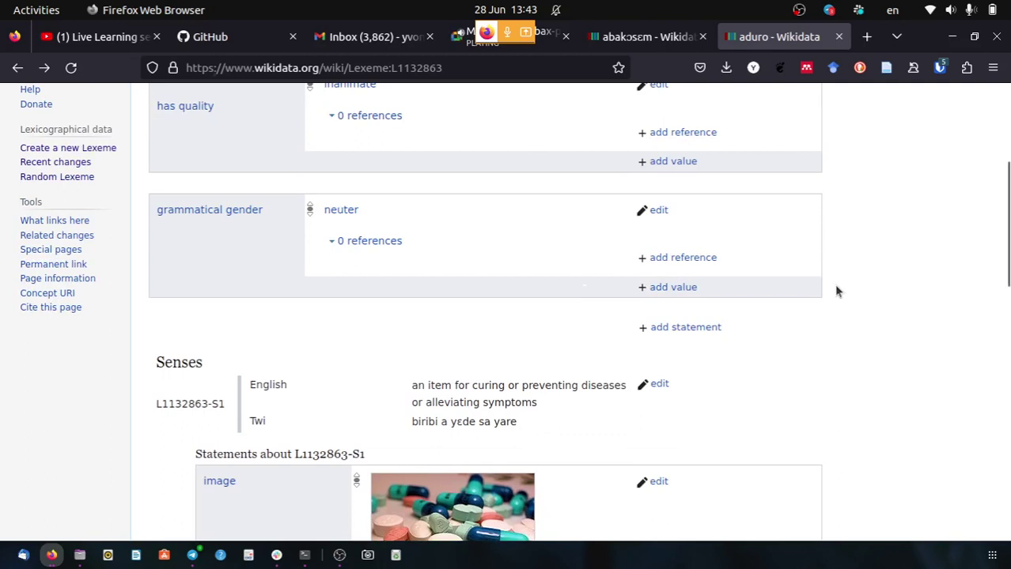
pyautogui.scroll(5, 838, 291)
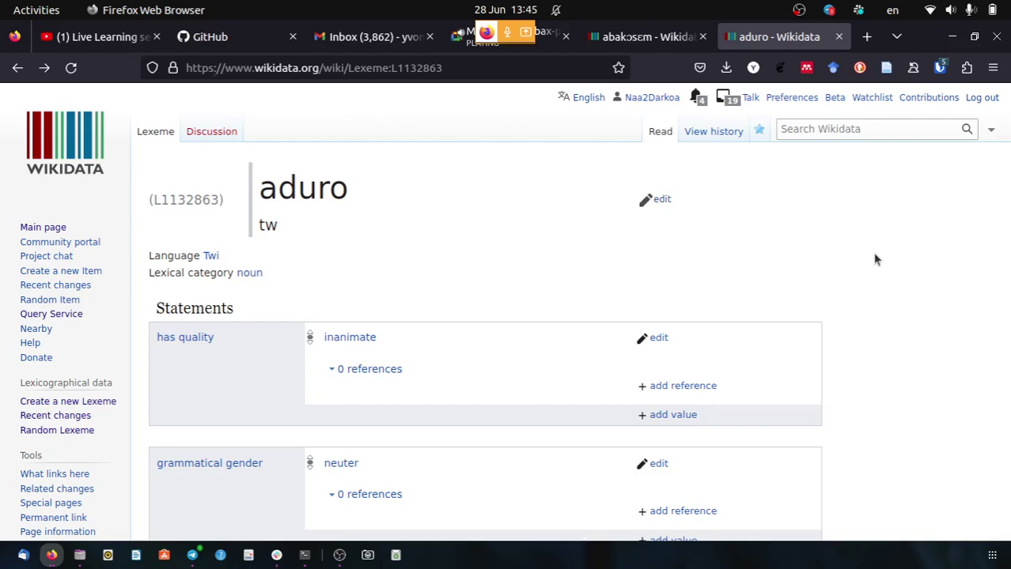
# Look through the contributors list of the Google Meet call and return to the aduro lexeme on Wikidata.
pyautogui.click(548, 43)
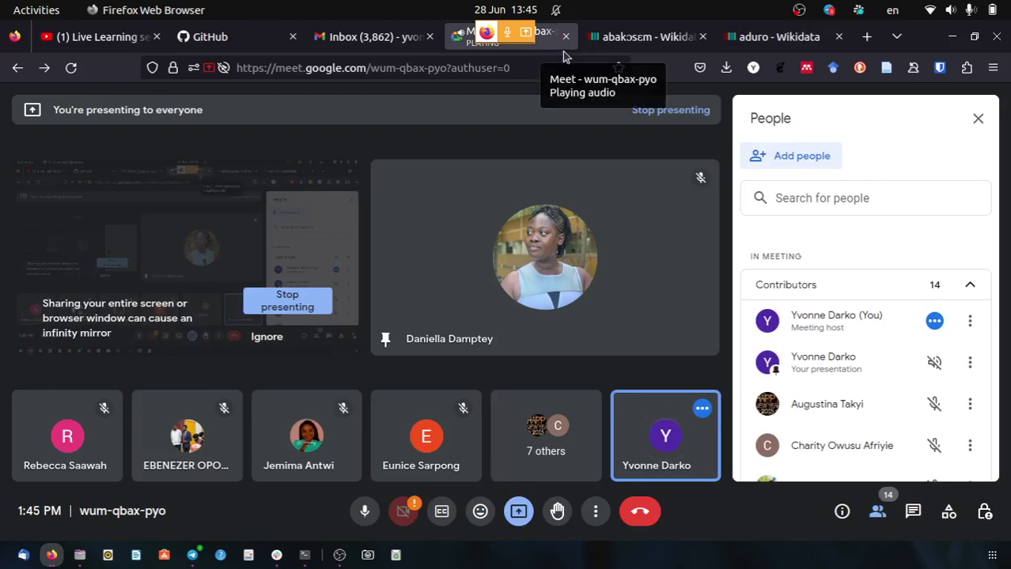
pyautogui.scroll(-2, 868, 286)
pyautogui.scroll(-6, 868, 286)
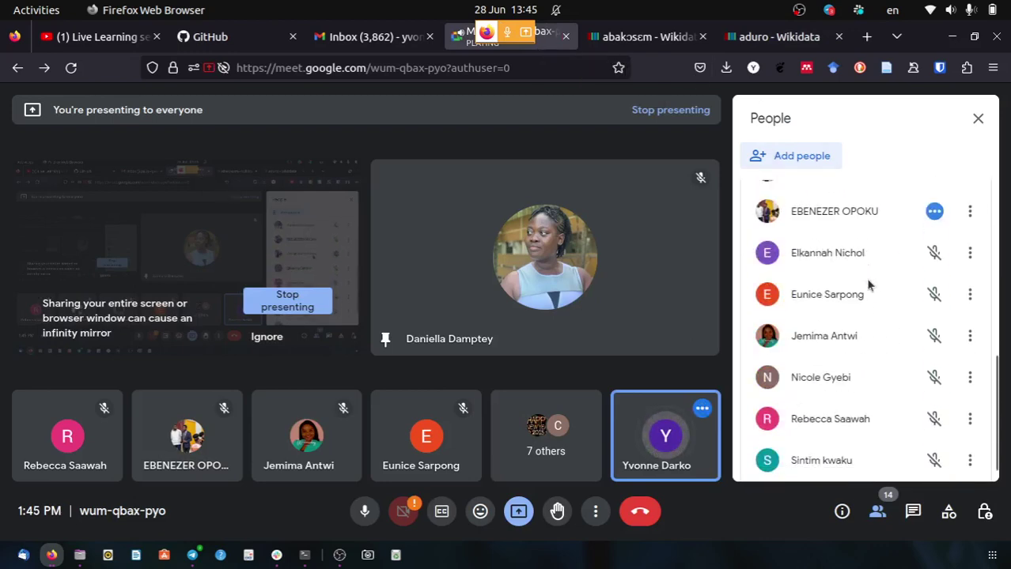
pyautogui.scroll(6, 867, 286)
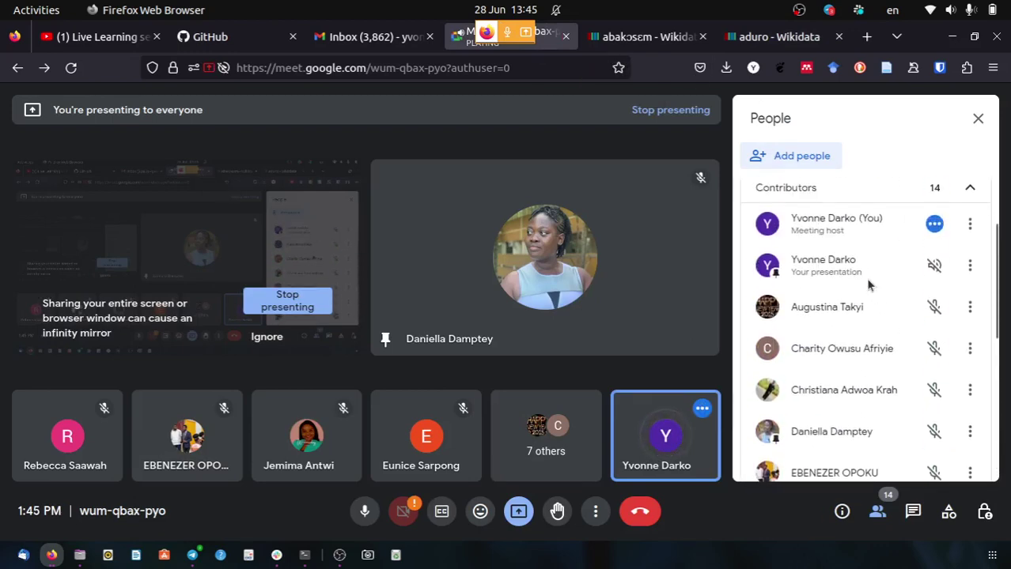
pyautogui.scroll(-3, 867, 287)
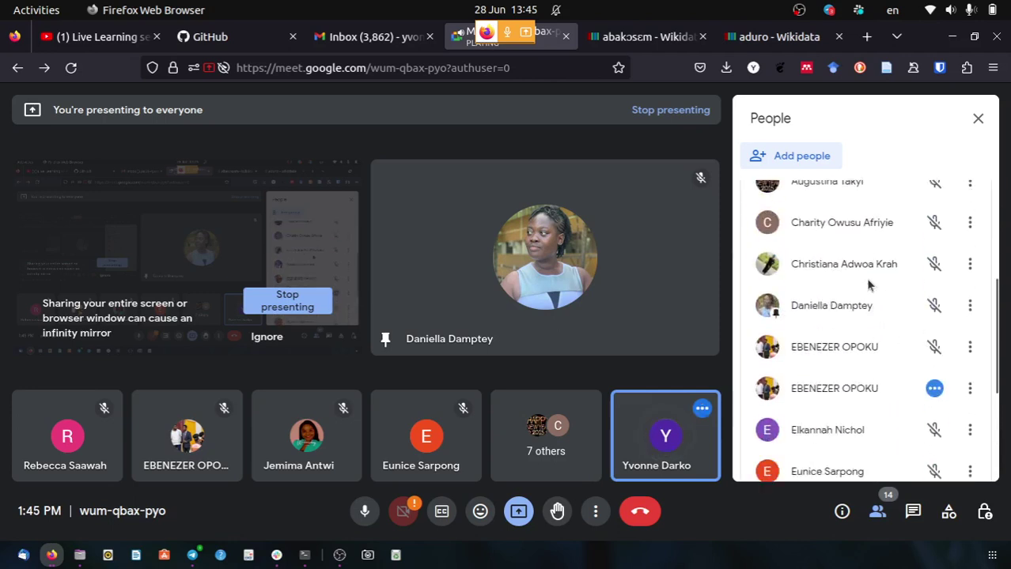
pyautogui.scroll(-3, 868, 286)
pyautogui.scroll(6, 868, 287)
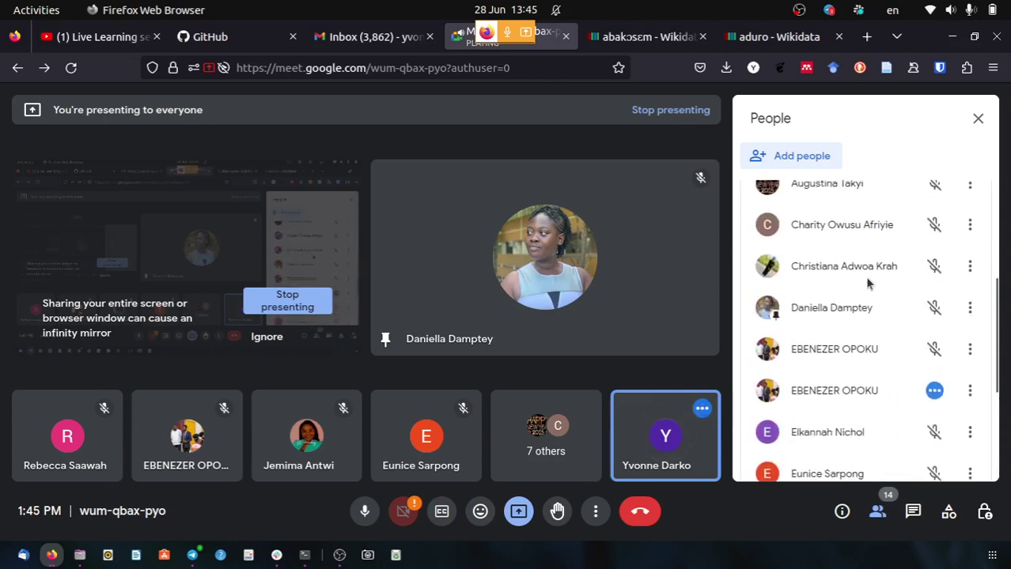
pyautogui.click(763, 38)
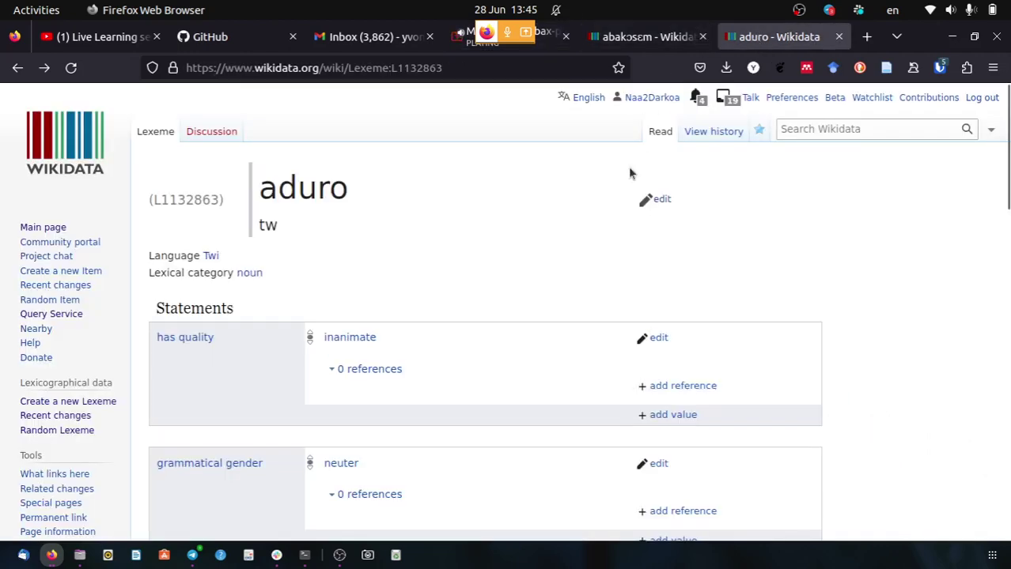
# Examine the aduro sense's image statements, VariousPills.jpg and Traditional medicine items.jpg.
pyautogui.scroll(-10, 633, 173)
pyautogui.scroll(-10, 637, 184)
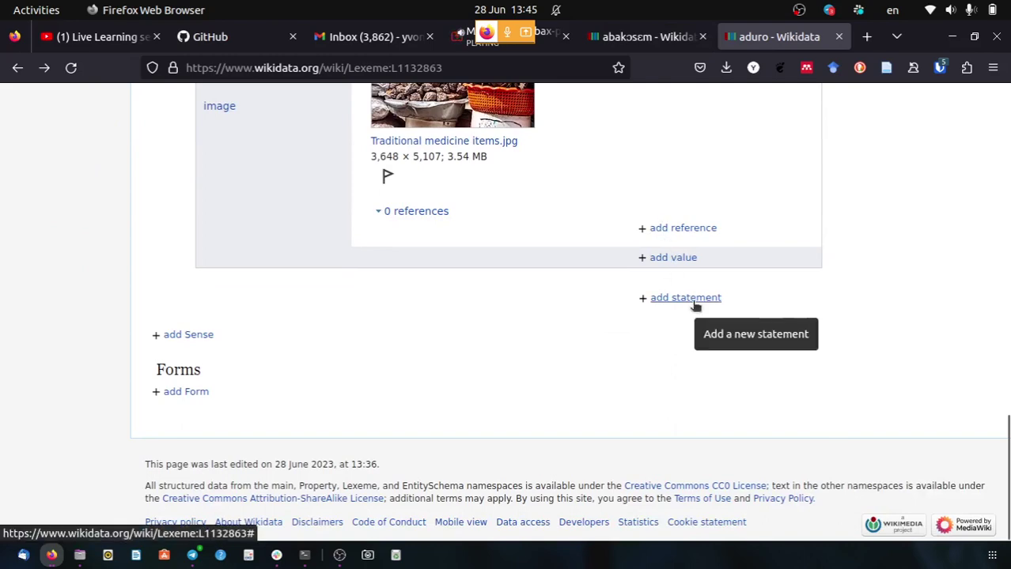
pyautogui.scroll(6, 694, 307)
pyautogui.scroll(2, 695, 306)
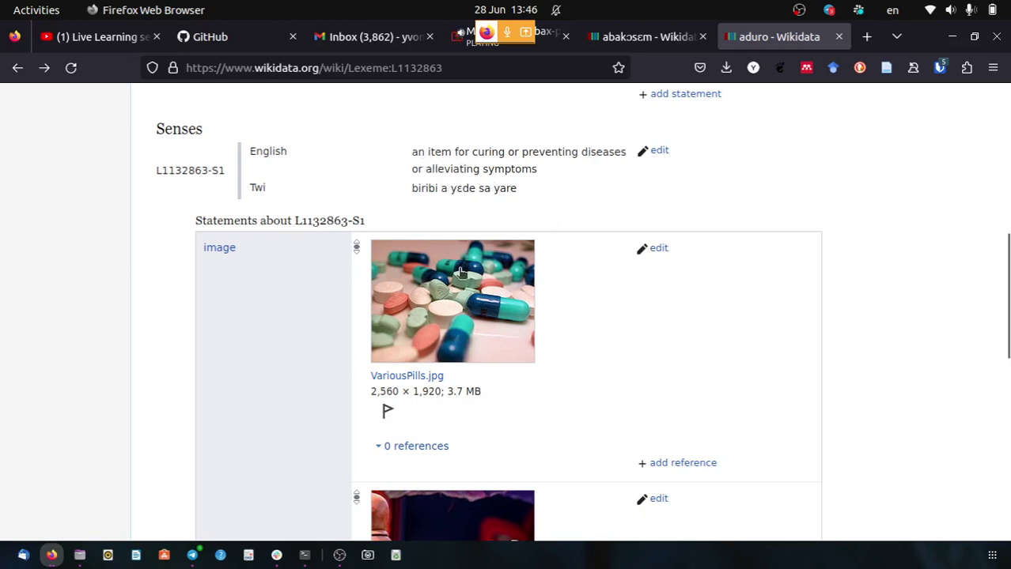
pyautogui.scroll(-4, 540, 361)
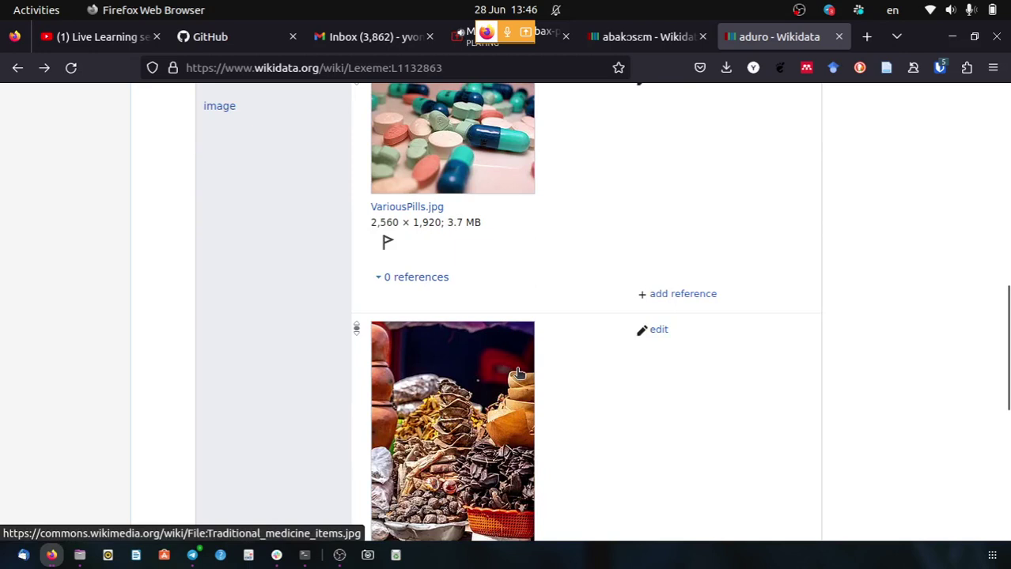
pyautogui.scroll(-5, 526, 388)
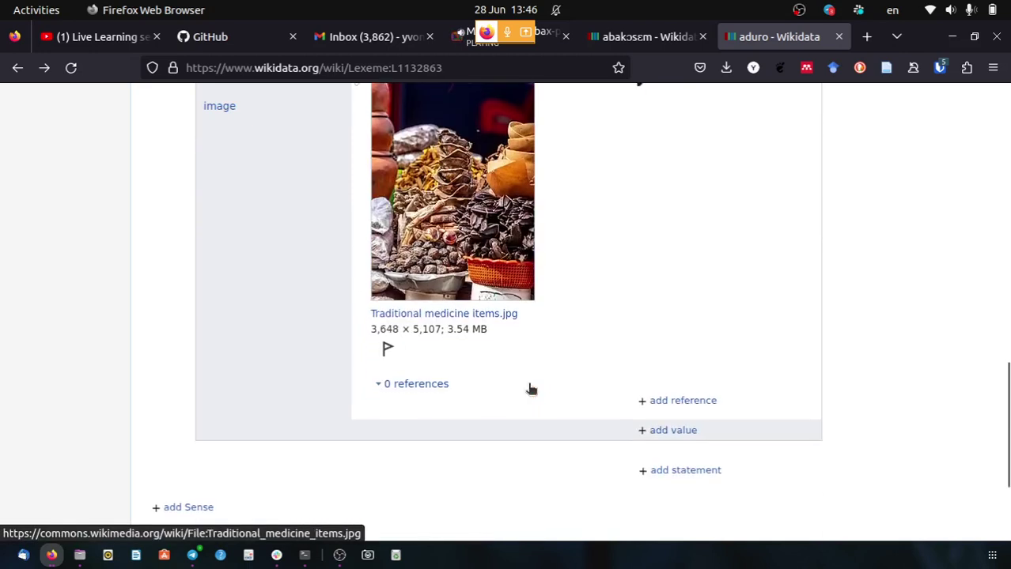
pyautogui.scroll(-2, 531, 389)
pyautogui.click(670, 382)
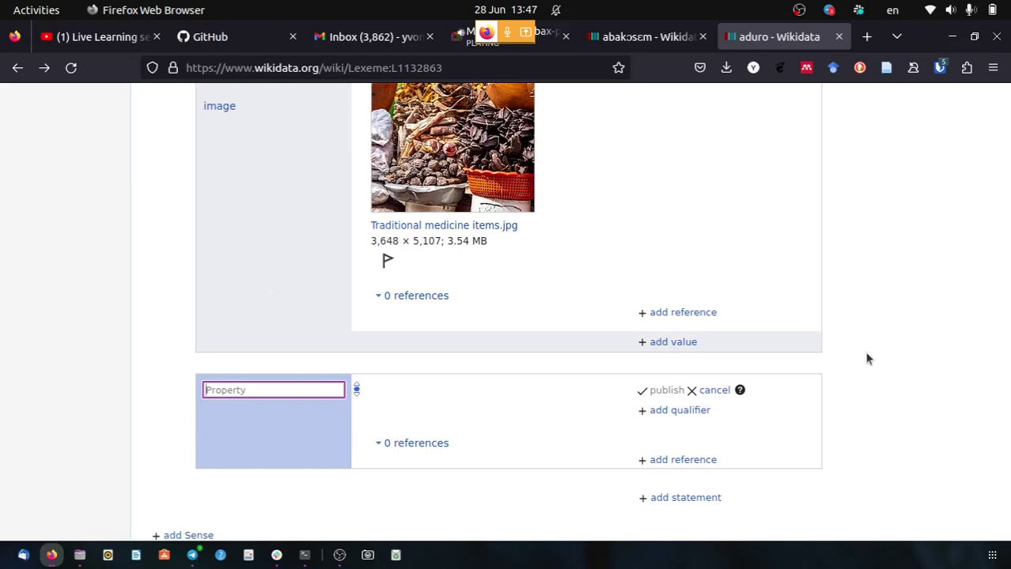
pyautogui.scroll(3, 619, 180)
pyautogui.scroll(6, 619, 180)
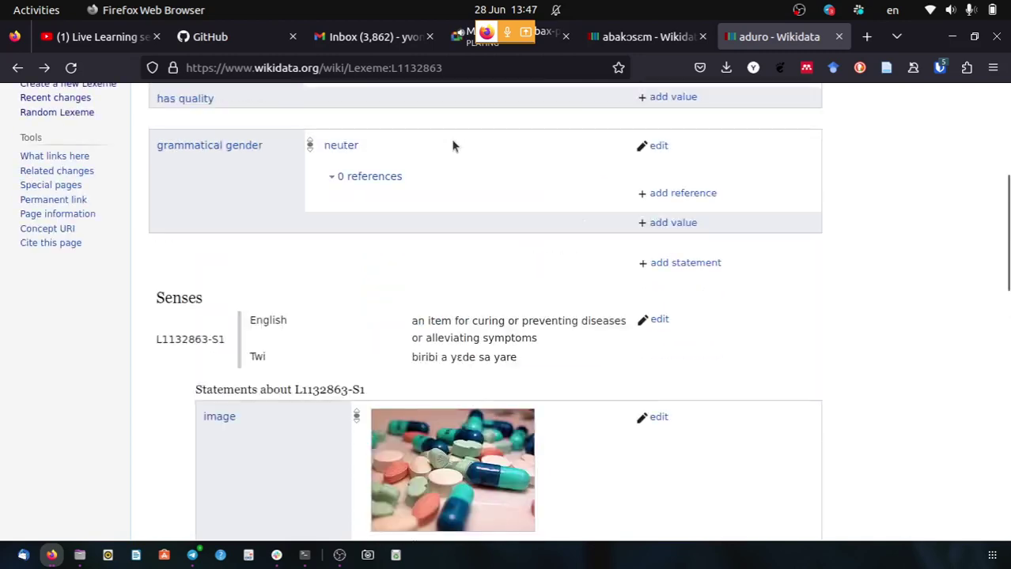
pyautogui.scroll(-2, 436, 199)
pyautogui.scroll(-2, 455, 214)
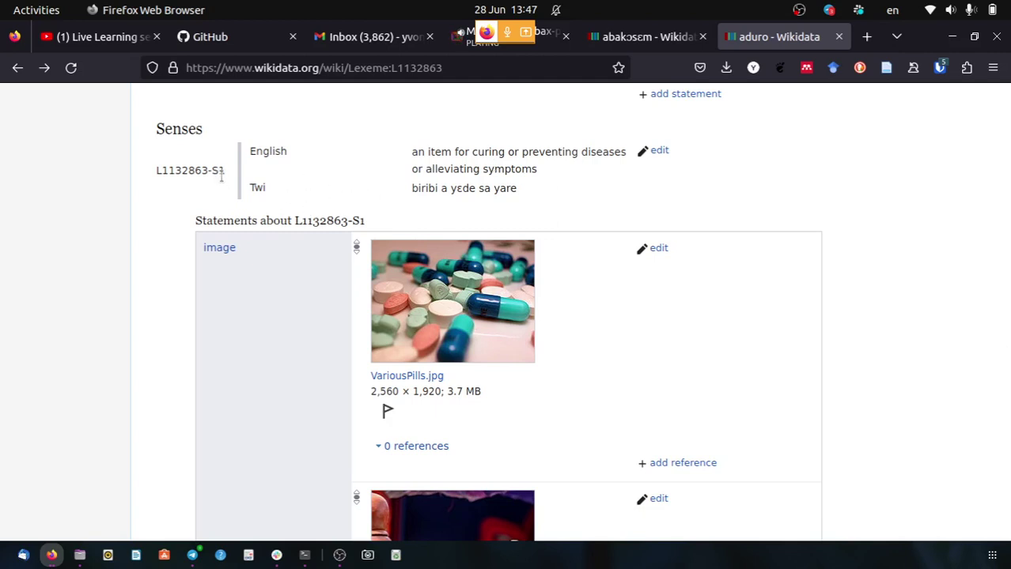
pyautogui.scroll(-8, 594, 273)
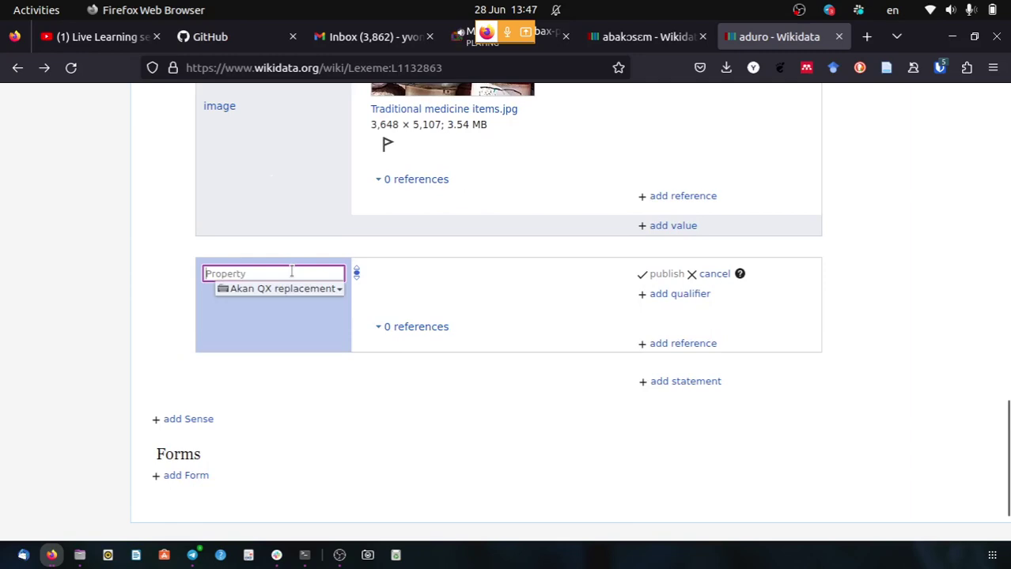
pyautogui.write('usage')
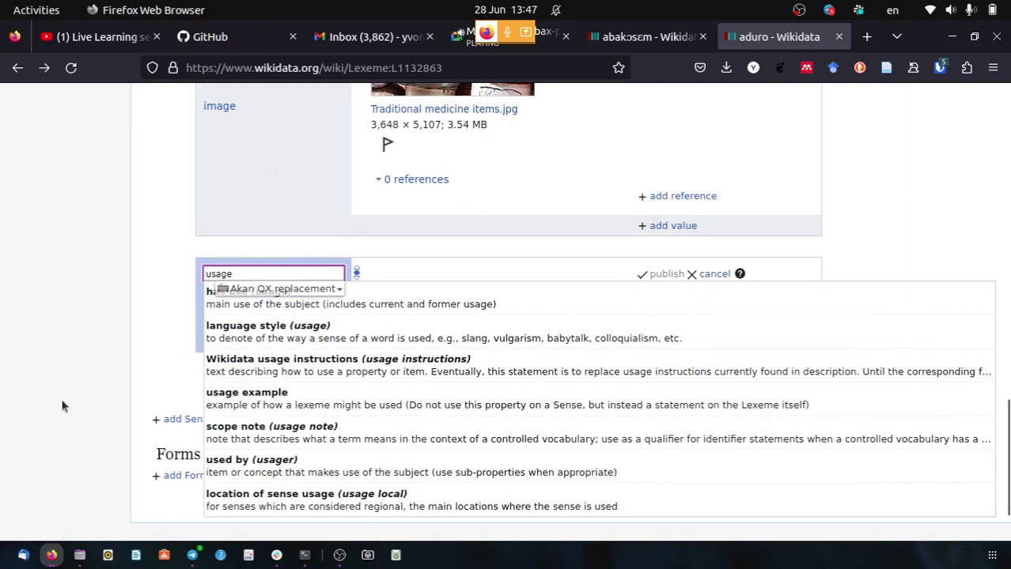
pyautogui.click(706, 276)
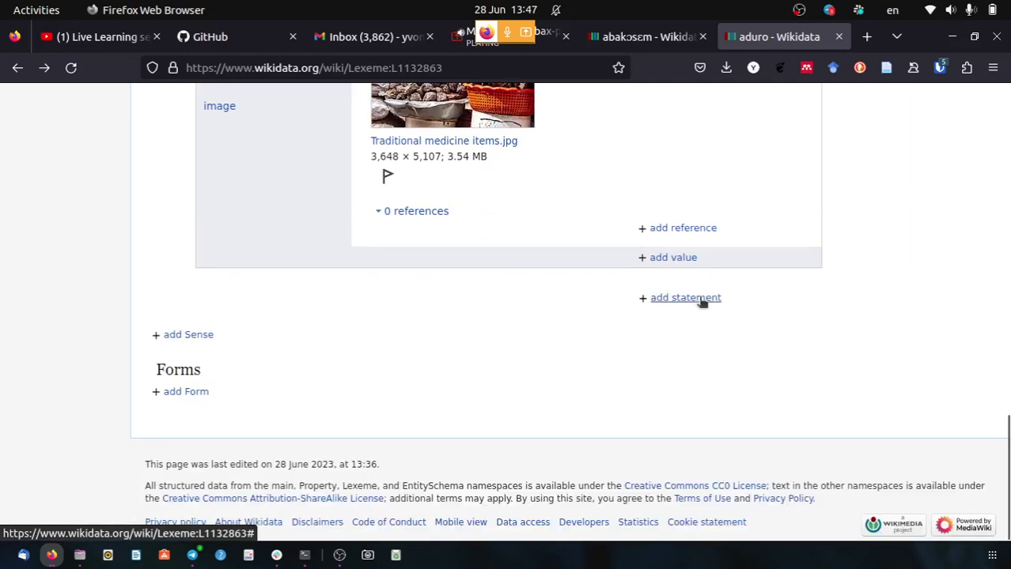
# Start a new statement on the aduro sense L1132863-S1 and enter usage example as its property.
pyautogui.scroll(-4, 593, 329)
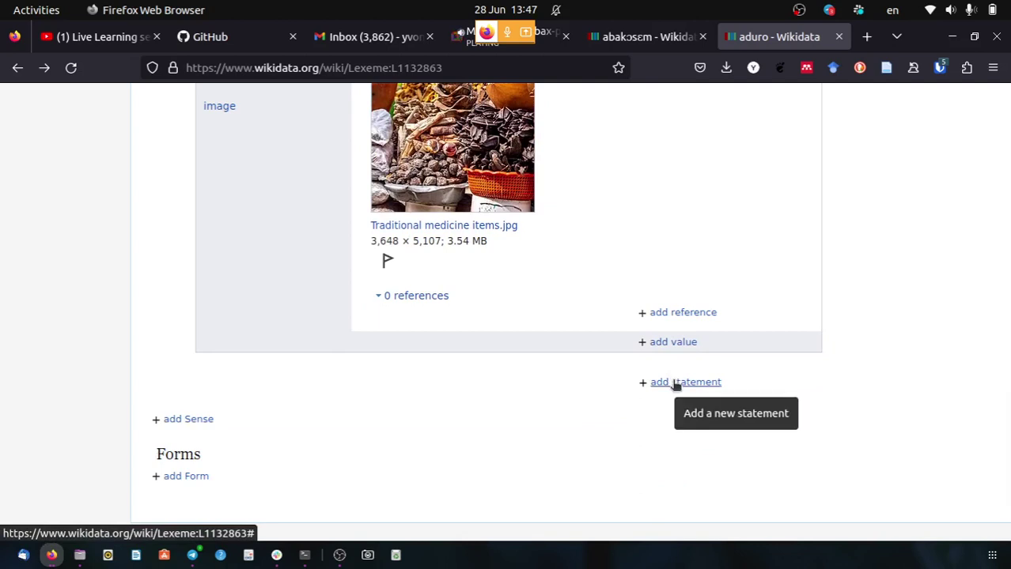
pyautogui.click(676, 383)
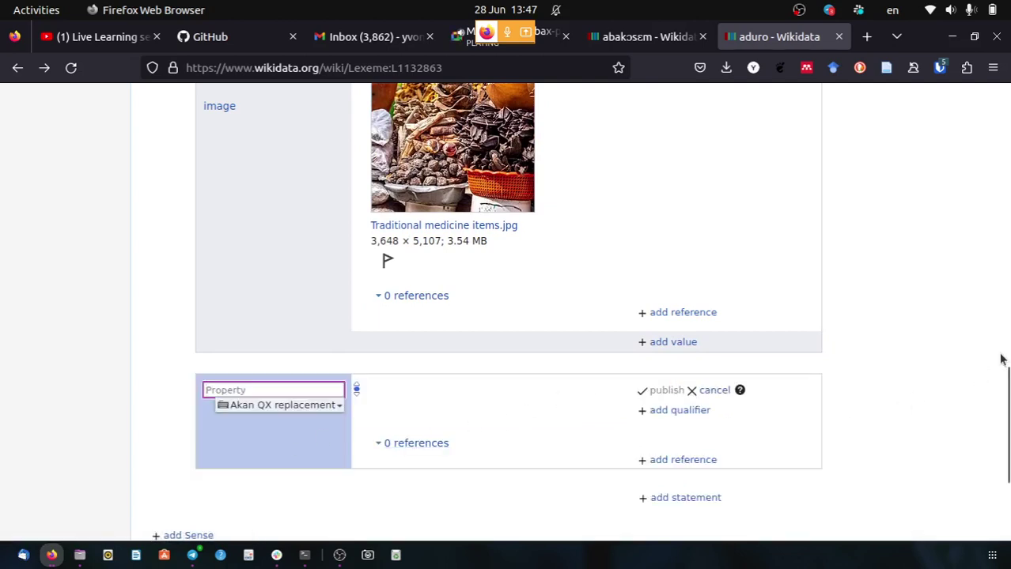
pyautogui.write('usage e')
pyautogui.write('xample')
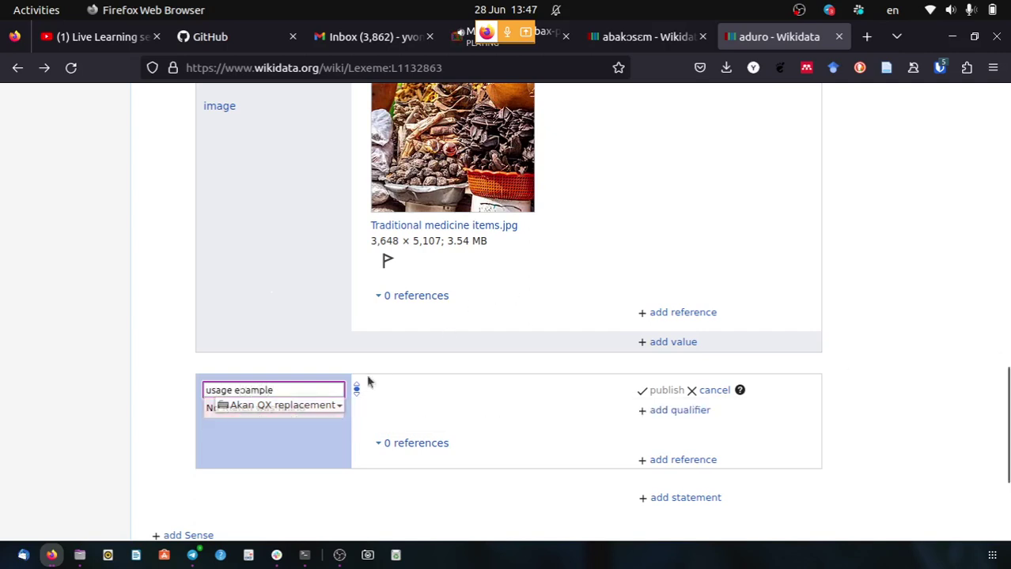
# Switch the property field's input method from Akan QX replacement to English.
pyautogui.click(339, 407)
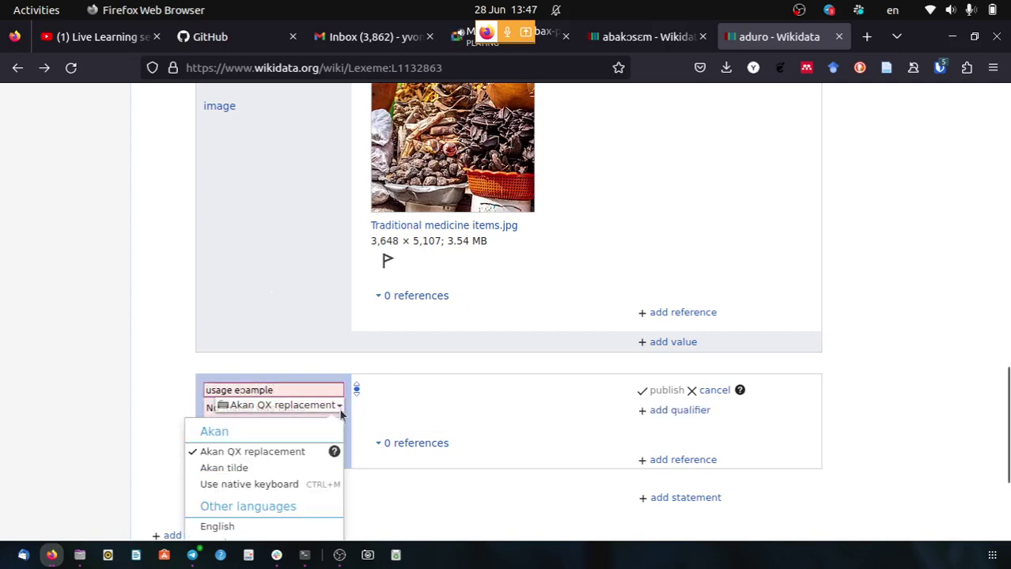
pyautogui.scroll(-2, 285, 490)
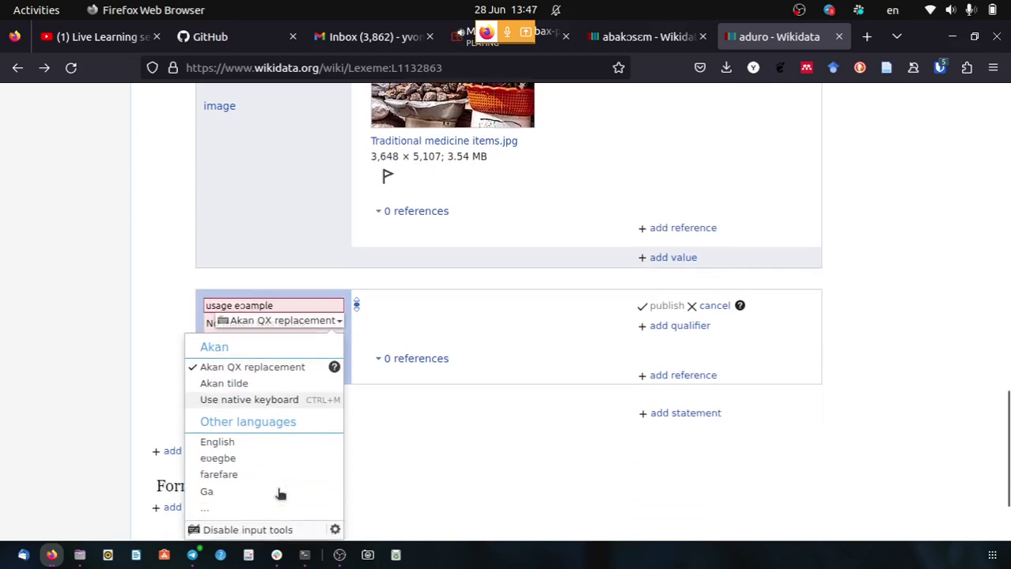
pyautogui.click(221, 444)
# Correct the property to usage example and discard the unpublished statement on the sense.
pyautogui.press('BackSpace')
pyautogui.press('BackSpace')
pyautogui.press('BackSpace')
pyautogui.press('BackSpace')
pyautogui.press('BackSpace')
pyautogui.press('BackSpace')
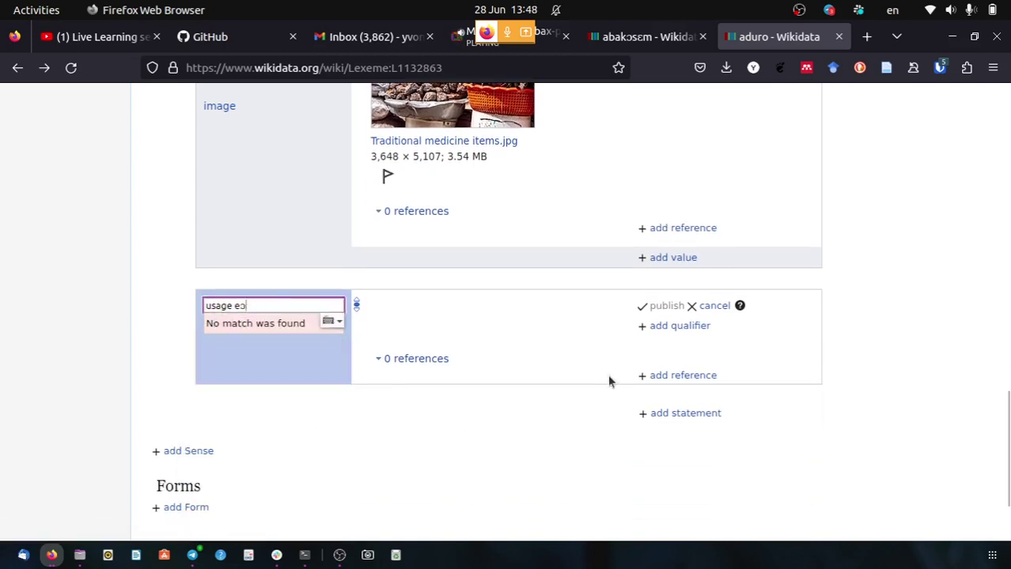
pyautogui.write('xample')
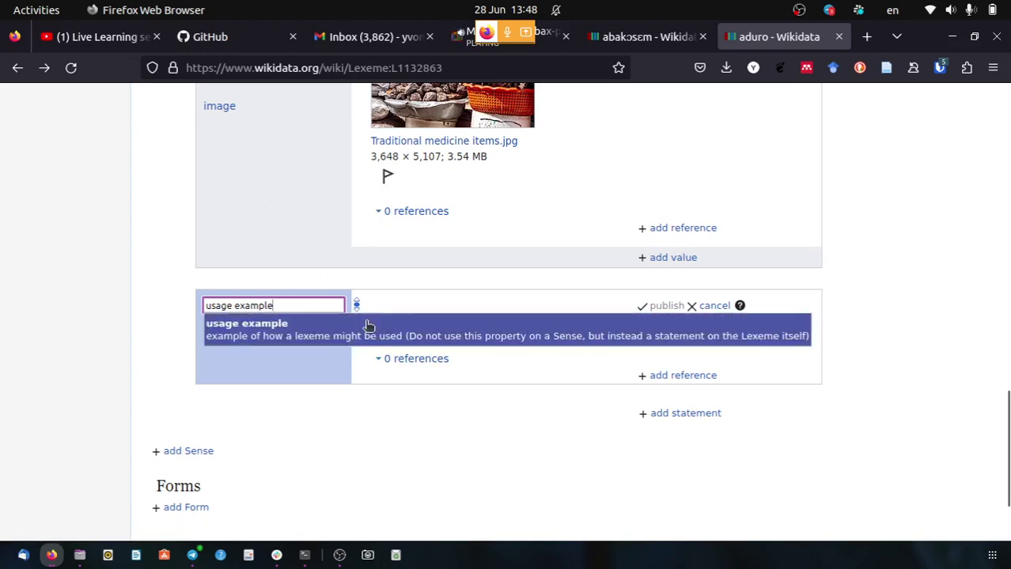
pyautogui.click(716, 307)
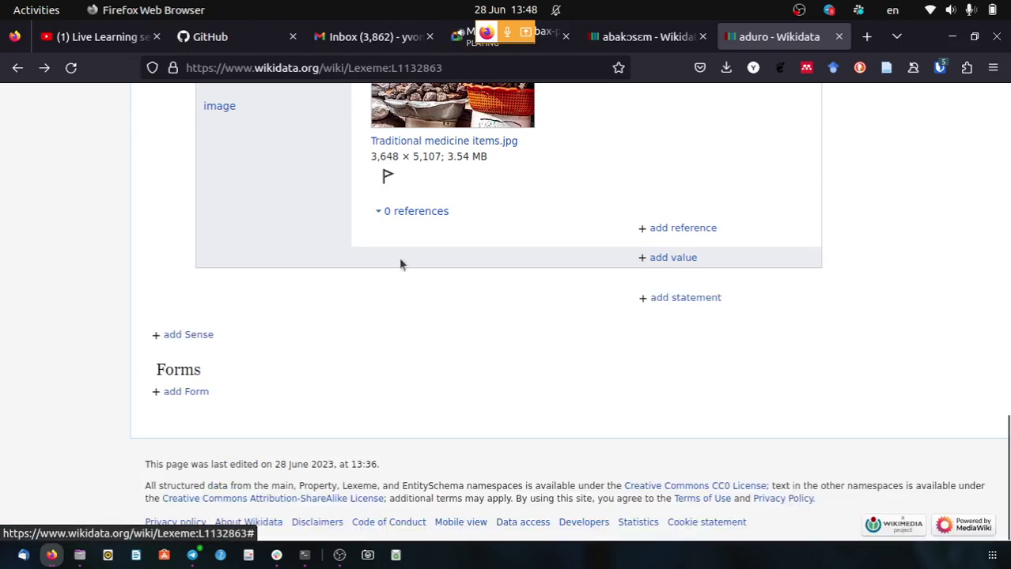
# Start a new statement on the aduro lexeme itself, below grammatical gender, with usage example as its property.
pyautogui.scroll(8, 647, 267)
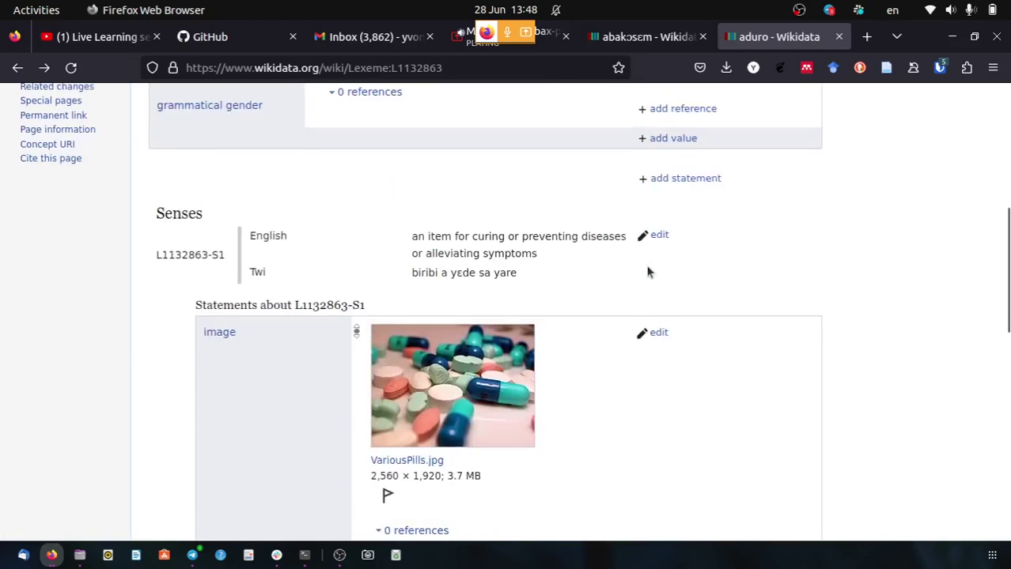
pyautogui.scroll(3, 648, 271)
pyautogui.scroll(3, 585, 326)
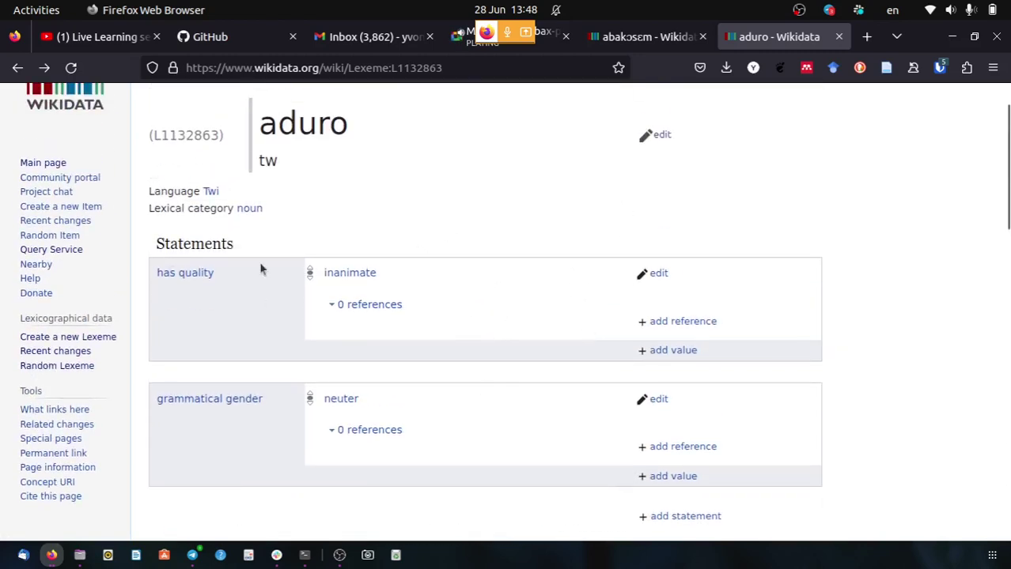
pyautogui.scroll(-2, 657, 348)
pyautogui.click(692, 349)
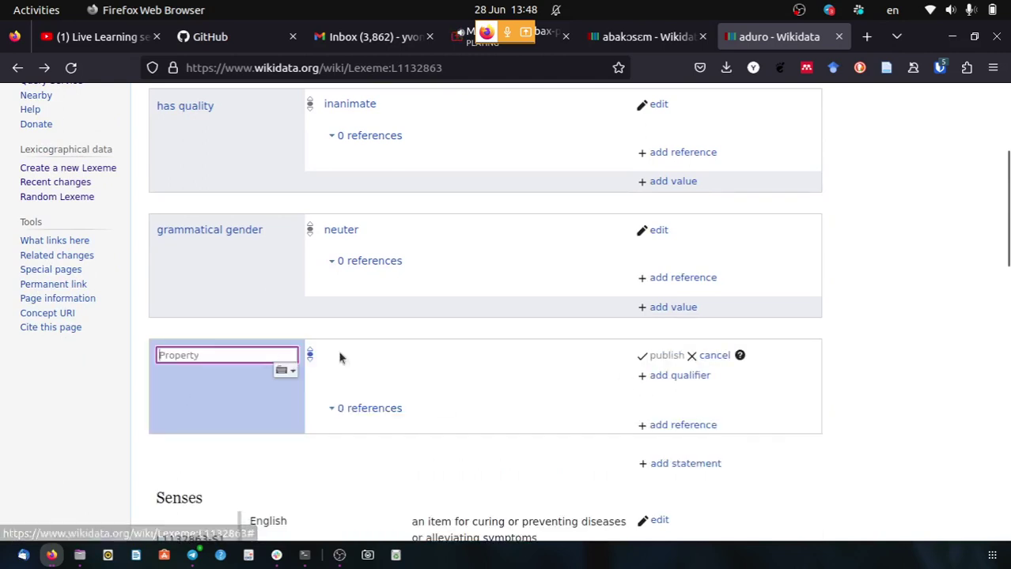
pyautogui.write('usa')
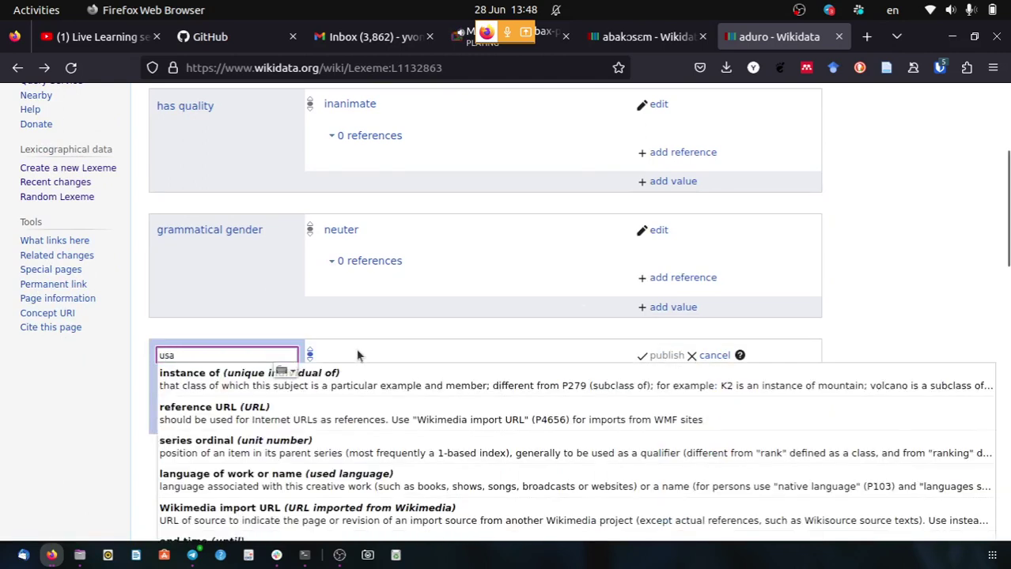
pyautogui.write('ge example')
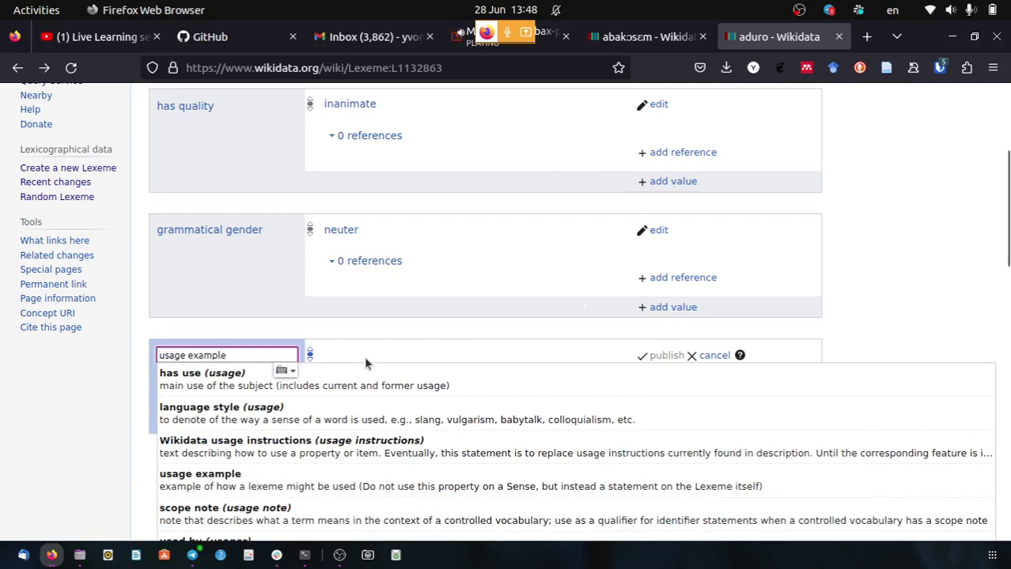
pyautogui.click(347, 385)
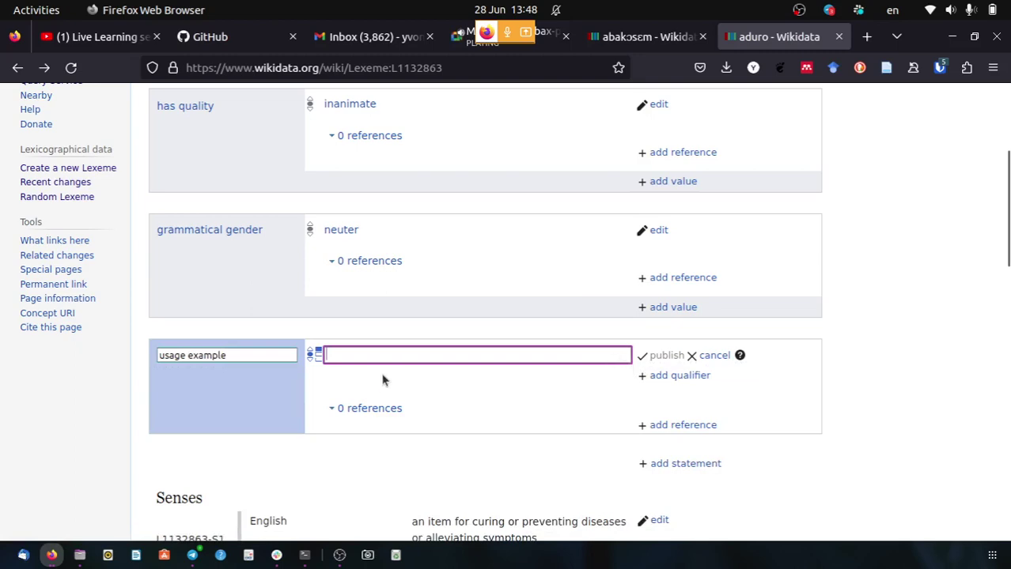
pyautogui.press('F5')
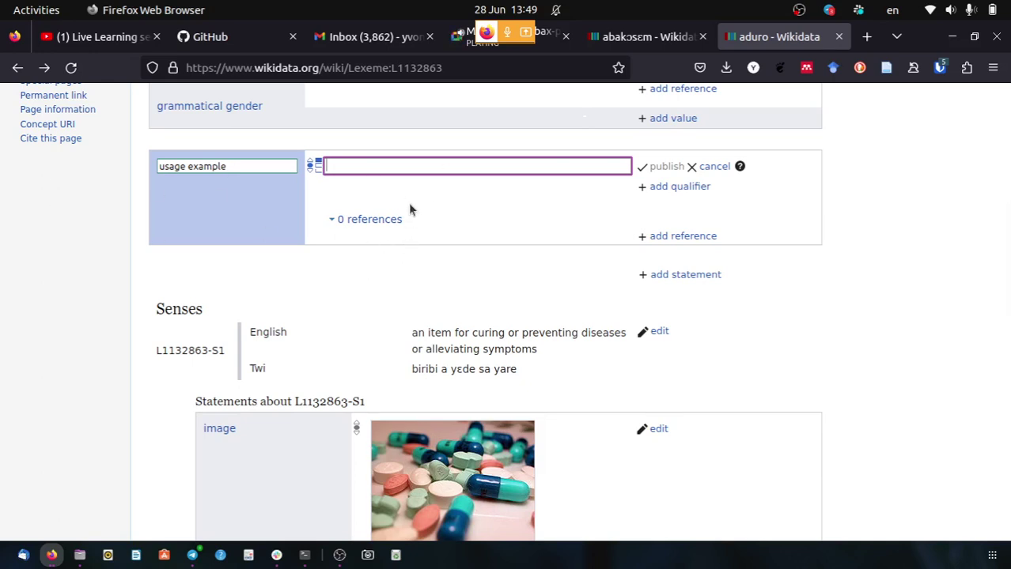
# Review the aduro lexeme's heading, lexeme-level statements, English and Twi glosses, and the statements about its sense.
pyautogui.scroll(-2, 399, 213)
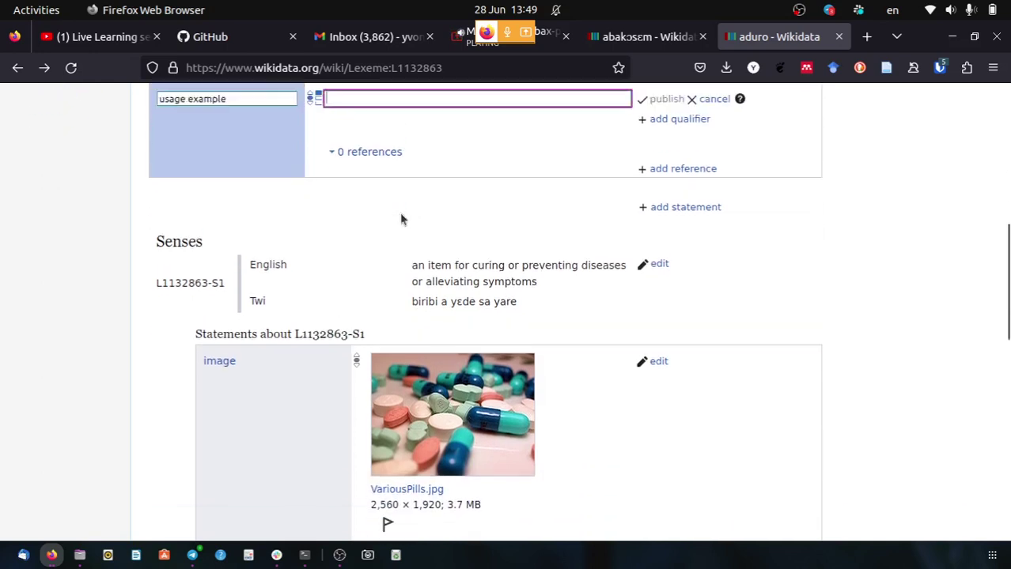
pyautogui.scroll(4, 400, 213)
pyautogui.scroll(2, 399, 213)
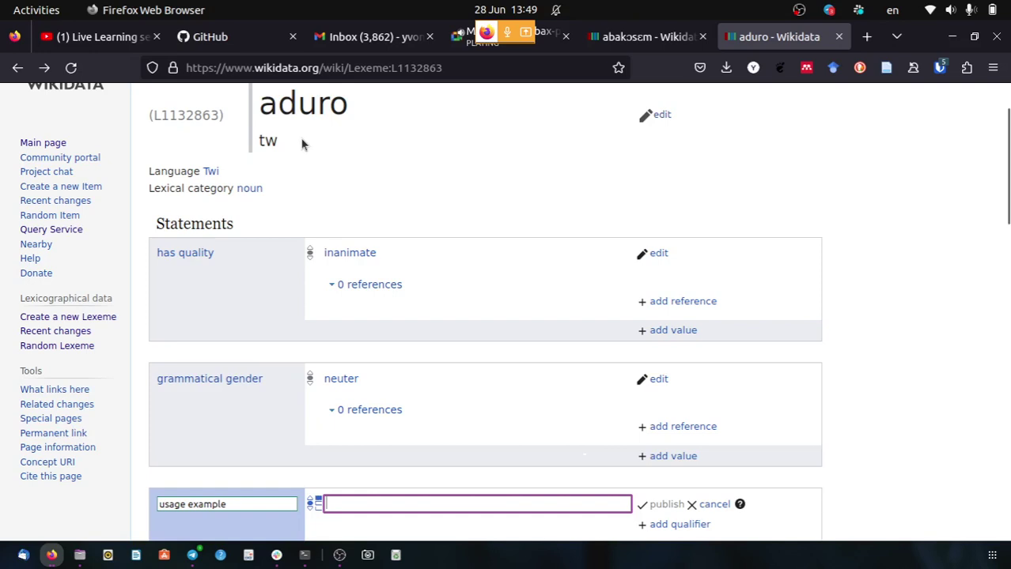
pyautogui.scroll(-4, 299, 148)
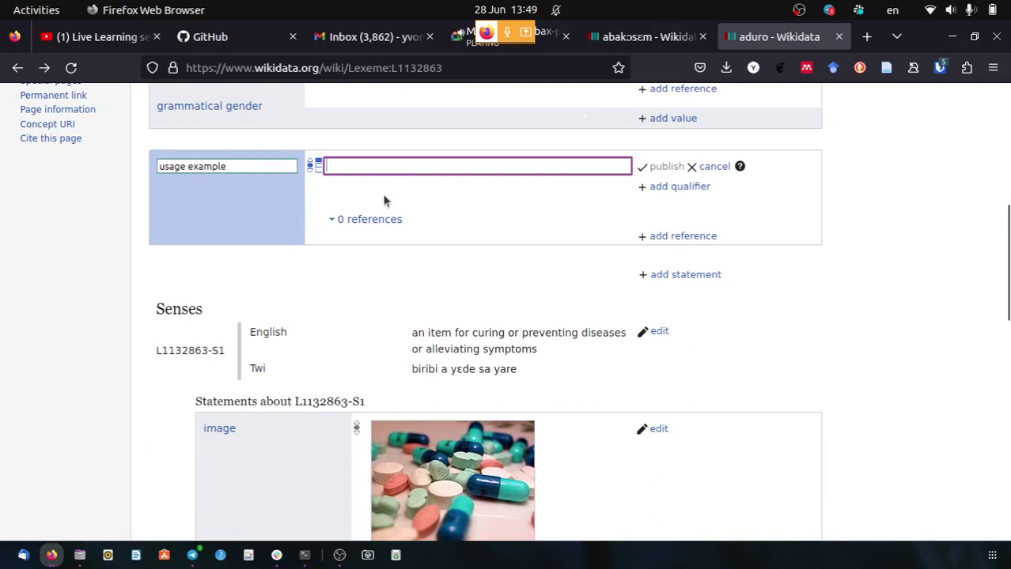
pyautogui.scroll(-2, 383, 201)
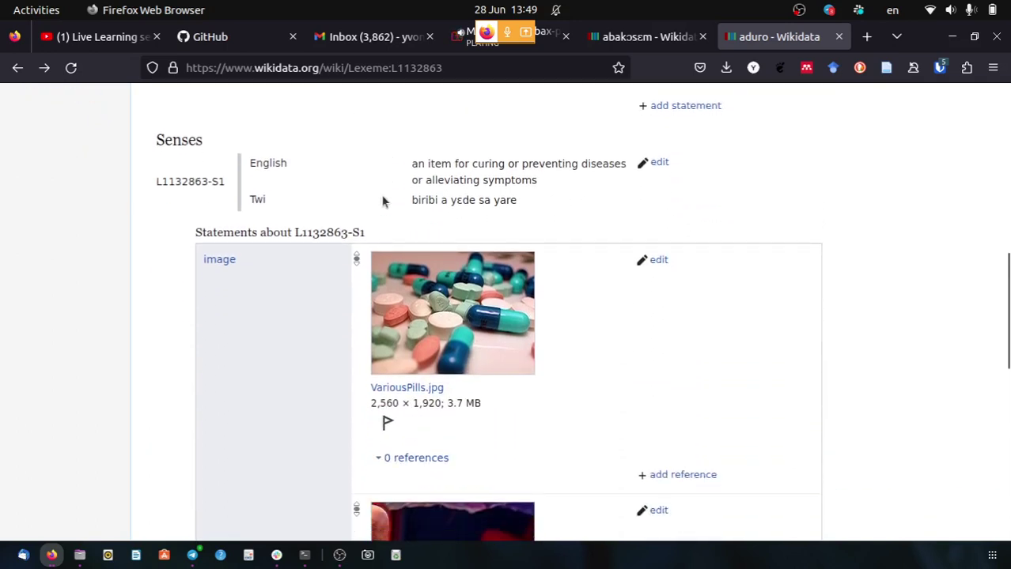
pyautogui.scroll(-6, 383, 200)
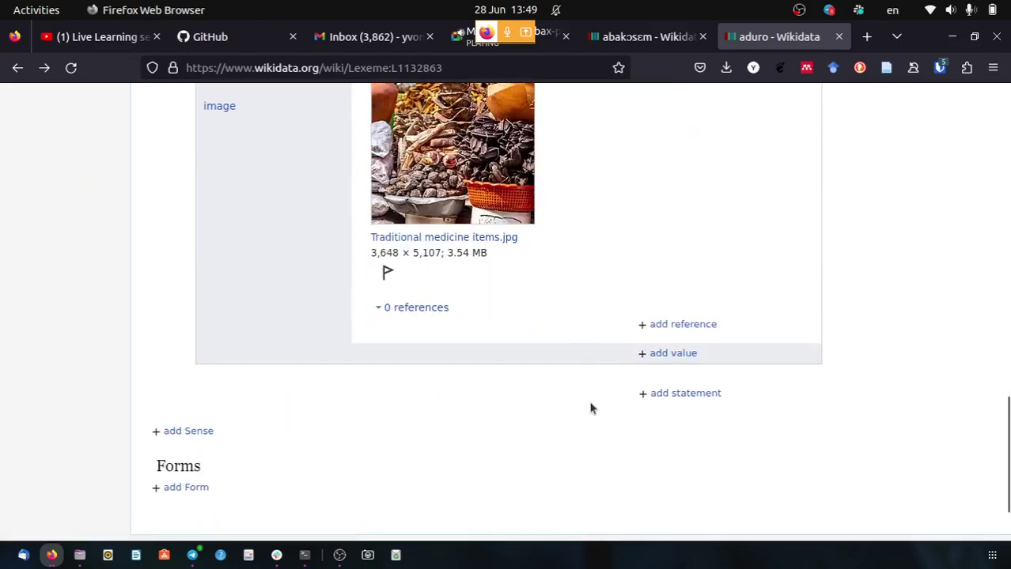
pyautogui.scroll(7, 355, 328)
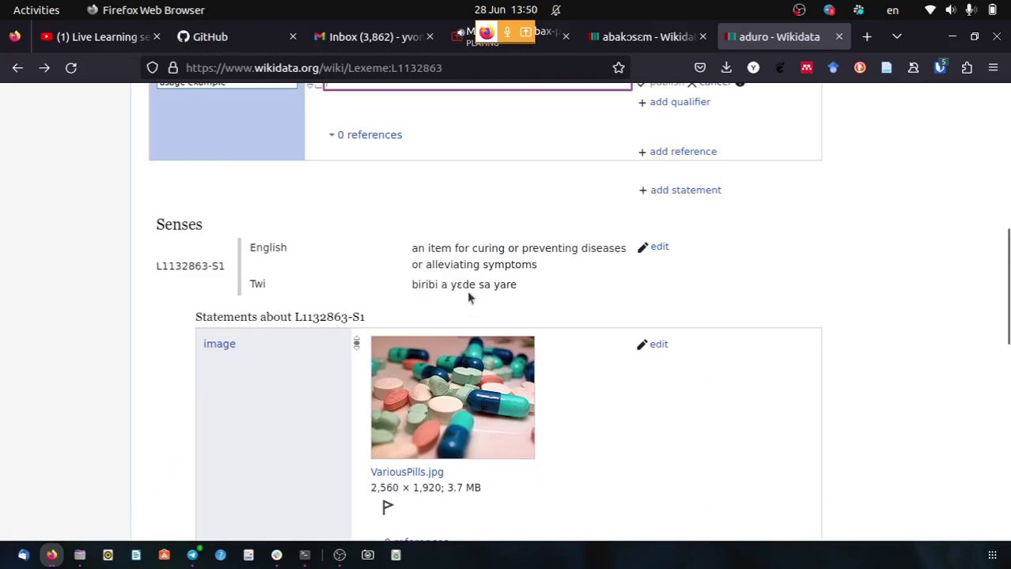
pyautogui.scroll(3, 467, 296)
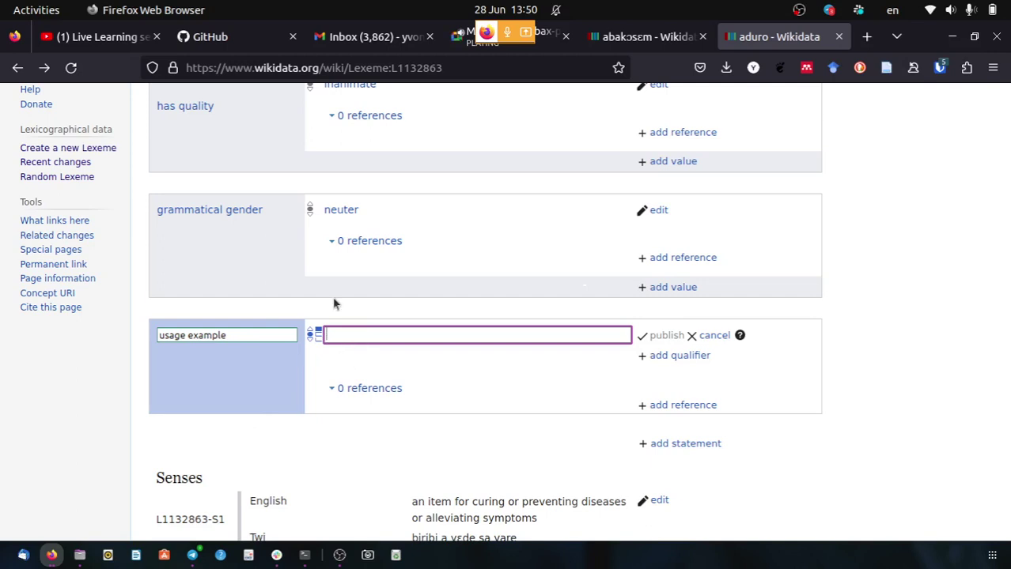
pyautogui.scroll(5, 341, 296)
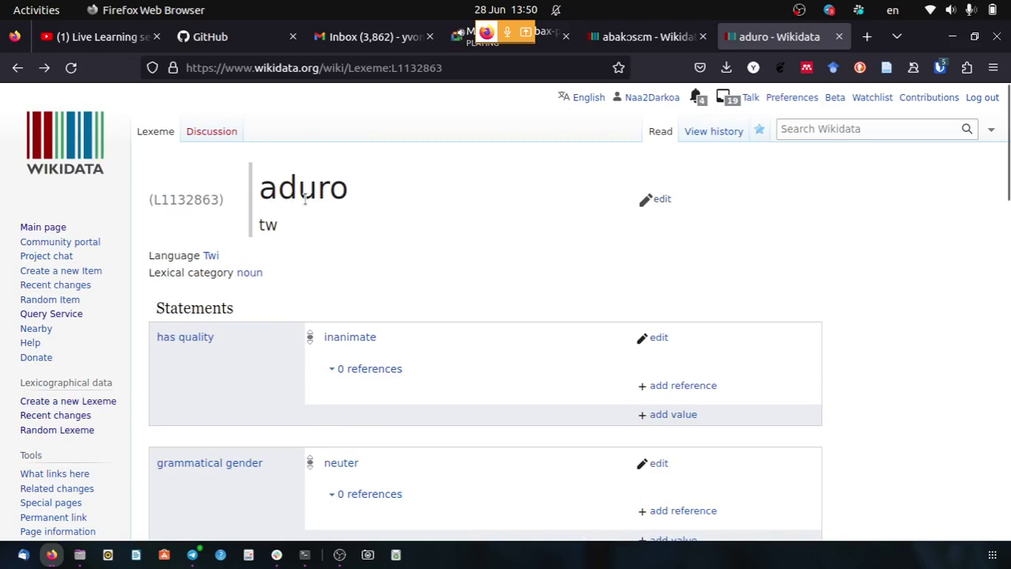
# Try to open ww.globse.com in a new browser tab.
pyautogui.click(866, 38)
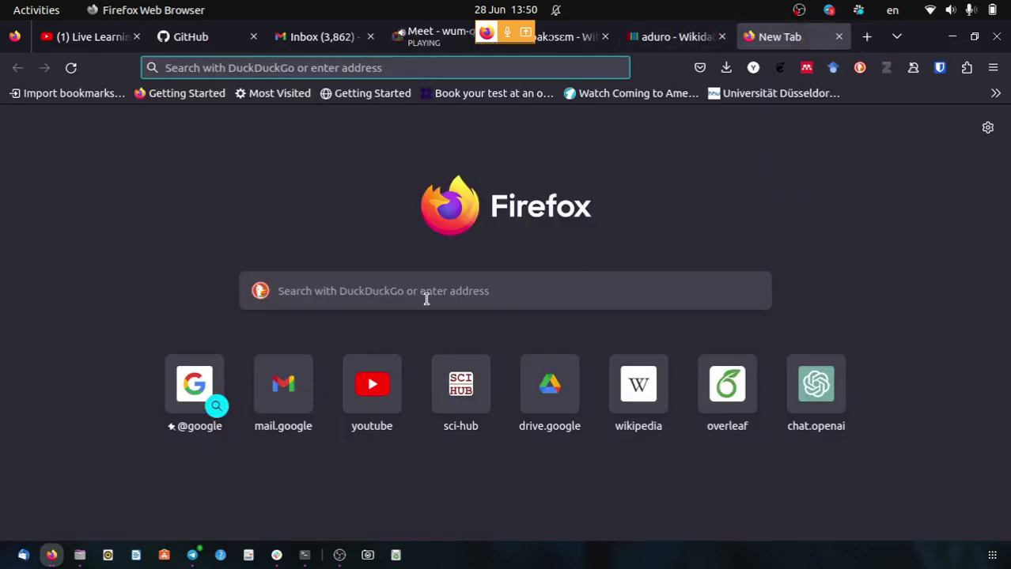
pyautogui.write('ww')
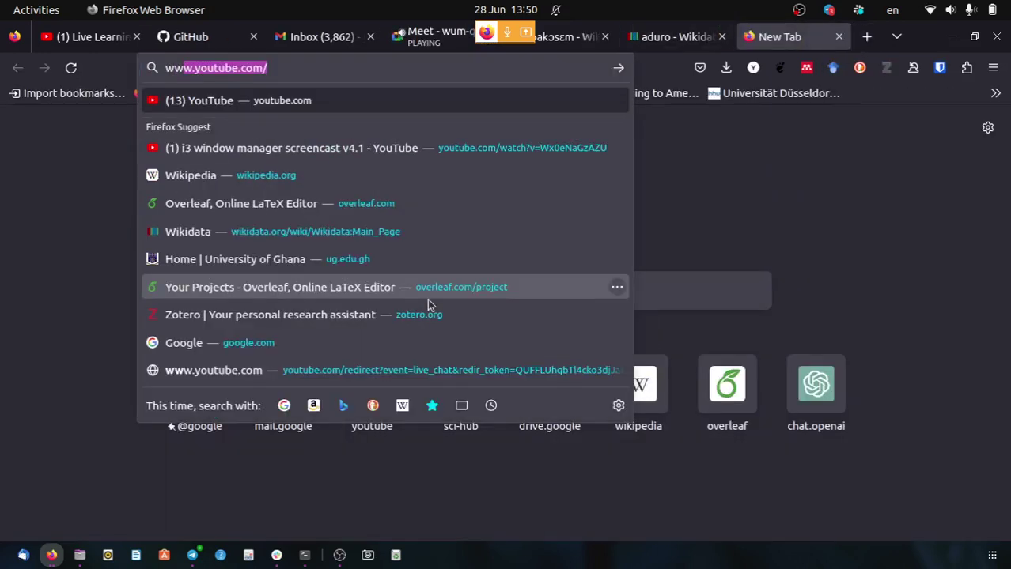
pyautogui.write('.glo')
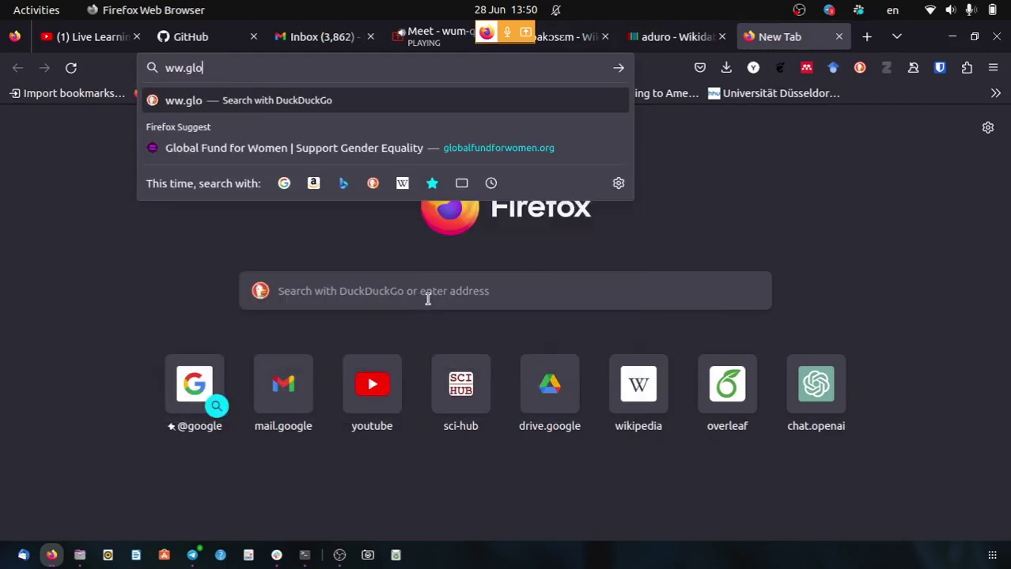
pyautogui.write('bse')
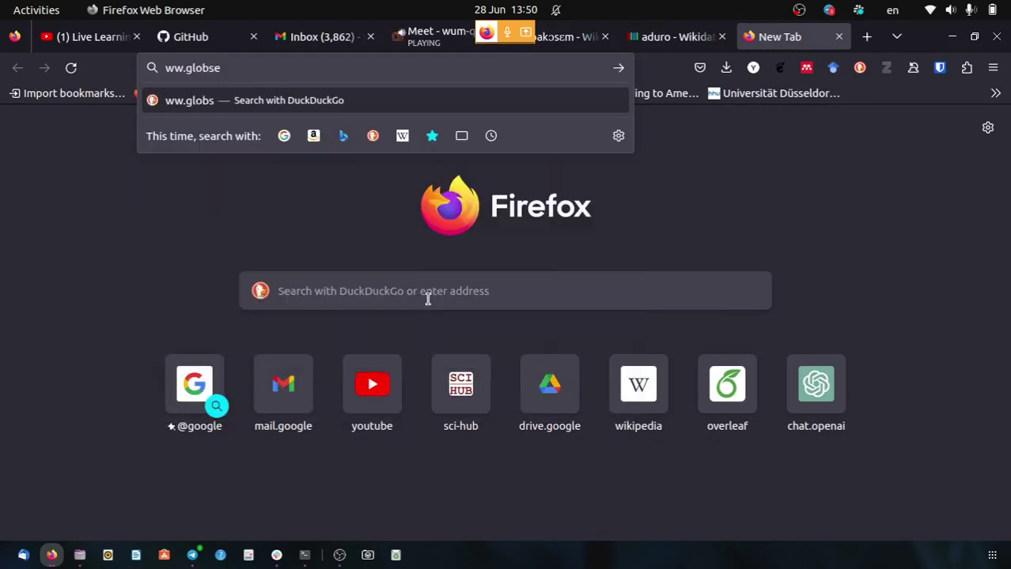
pyautogui.write('.com')
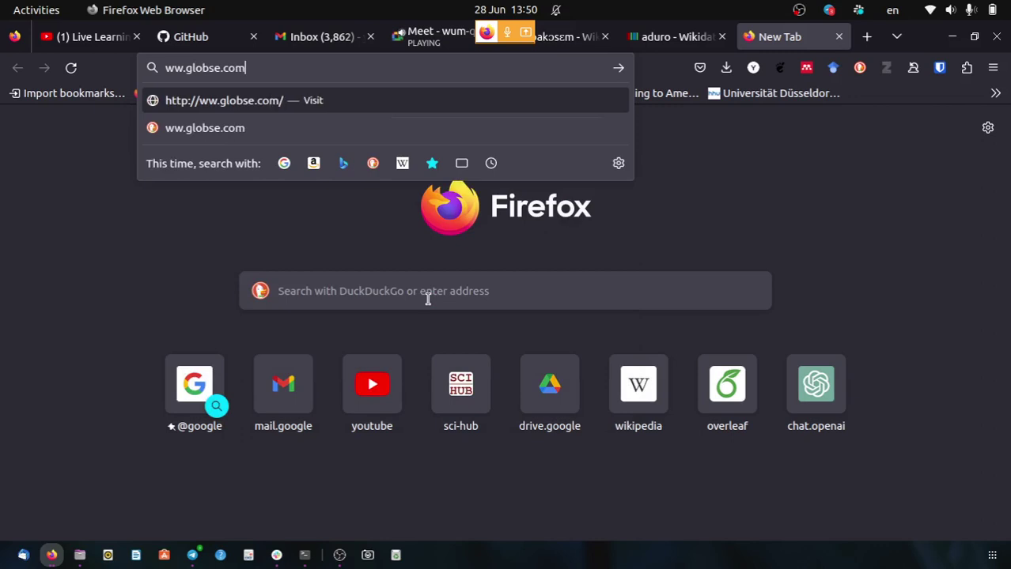
pyautogui.press('Return')
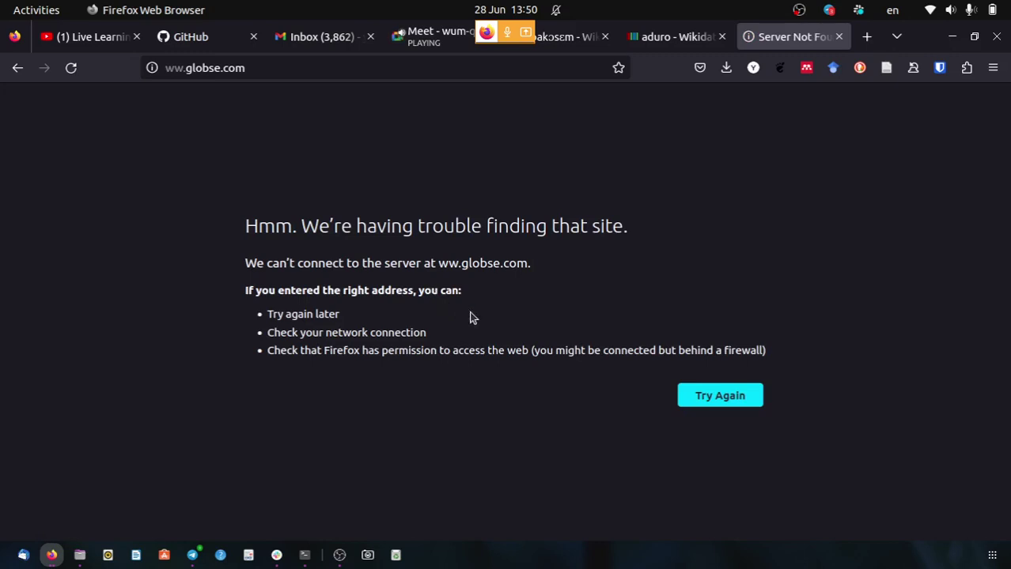
pyautogui.click(723, 396)
pyautogui.click(261, 69)
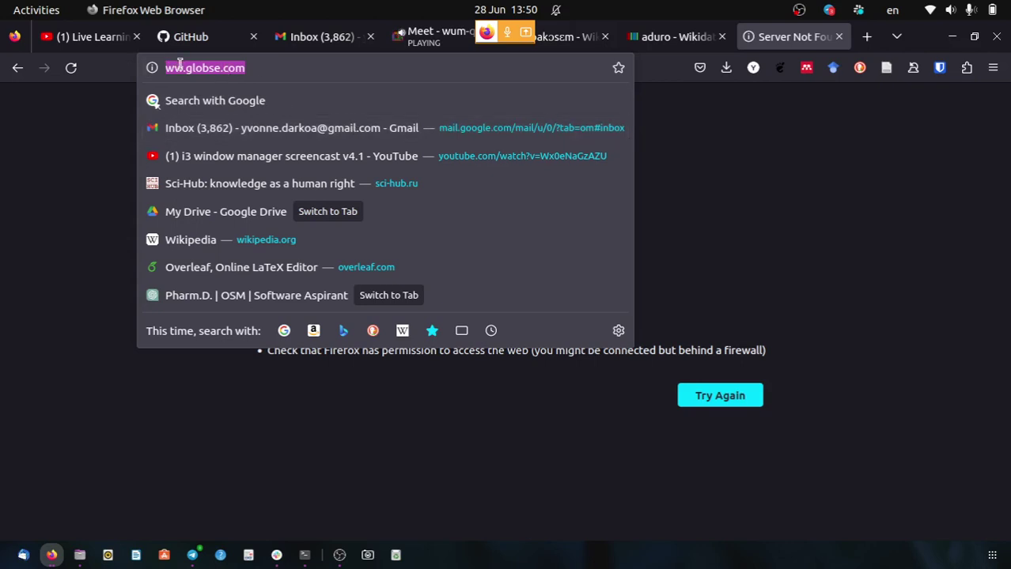
pyautogui.press('End')
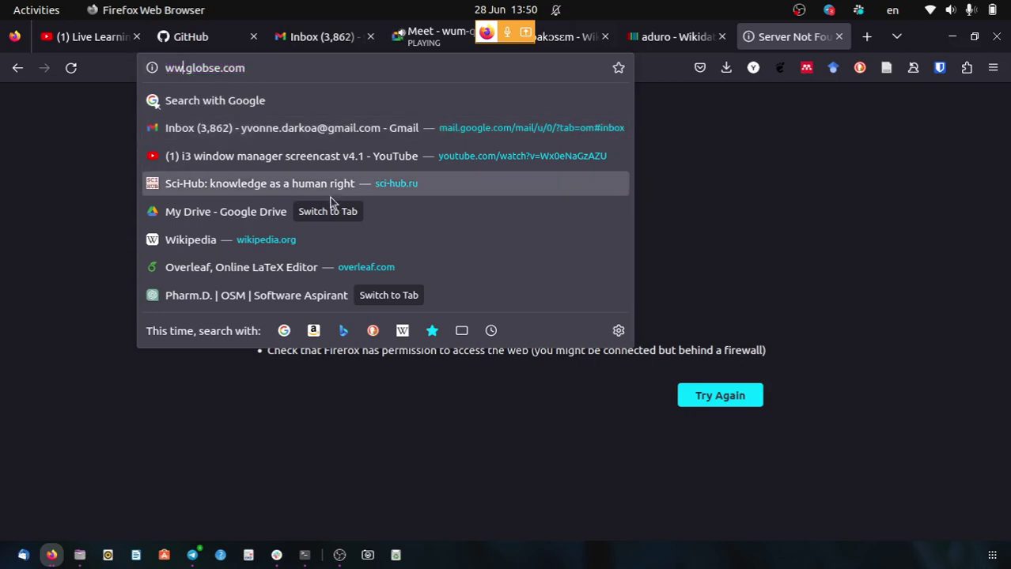
pyautogui.write('w')
pyautogui.press('Return')
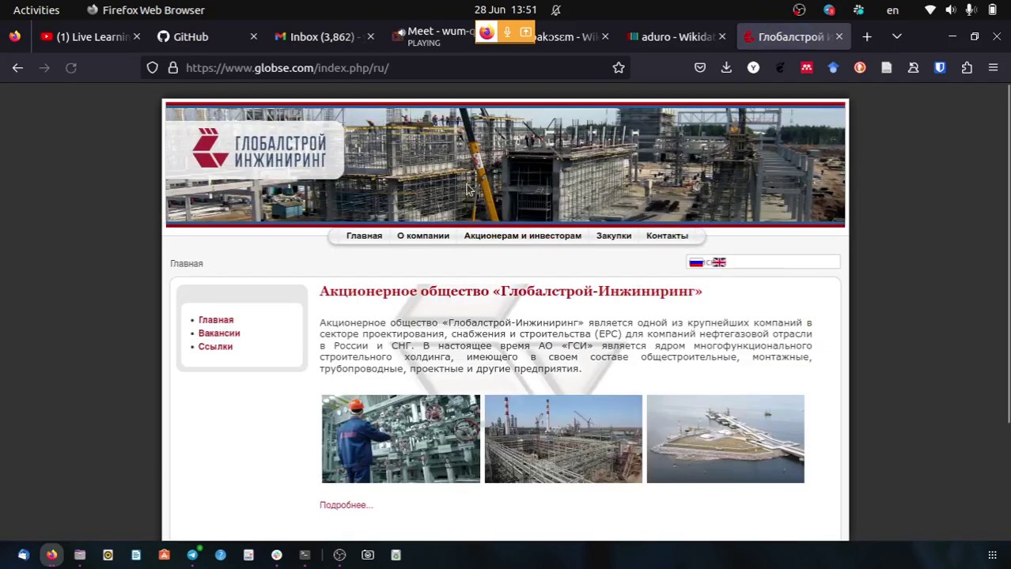
pyautogui.click(18, 70)
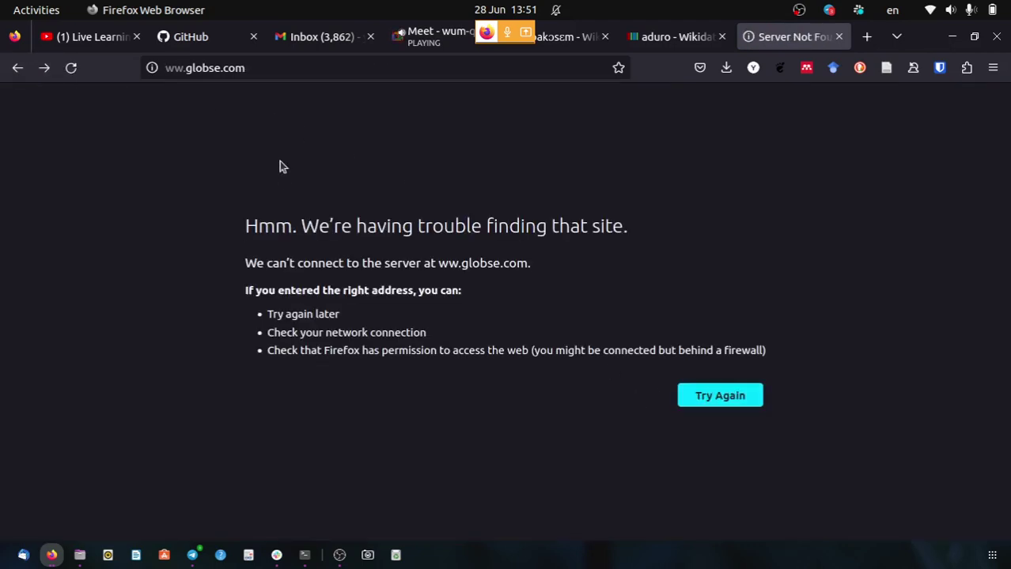
pyautogui.click(16, 67)
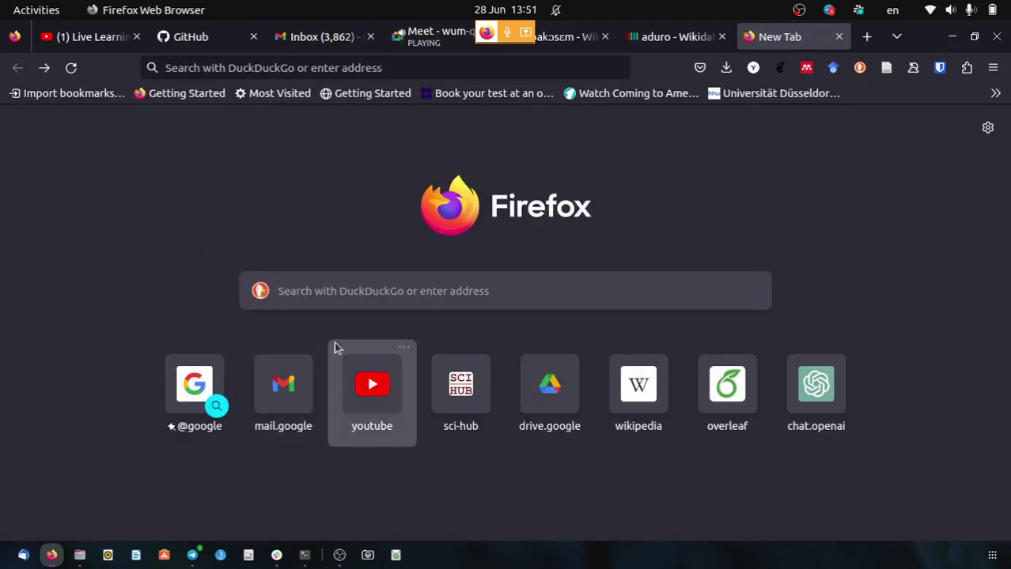
# Open globse.com from the new tab page.
pyautogui.click(351, 304)
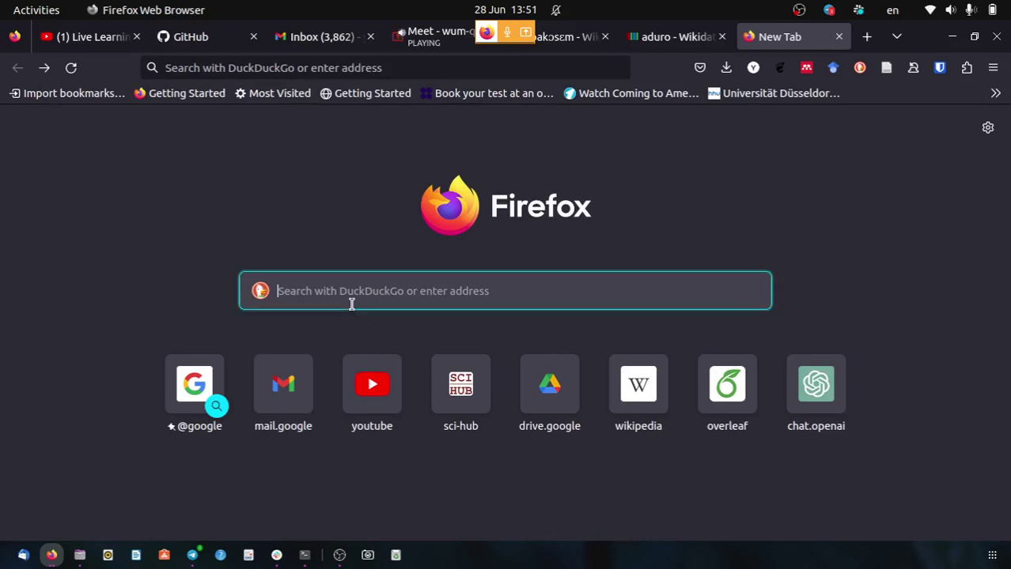
pyautogui.write('glo')
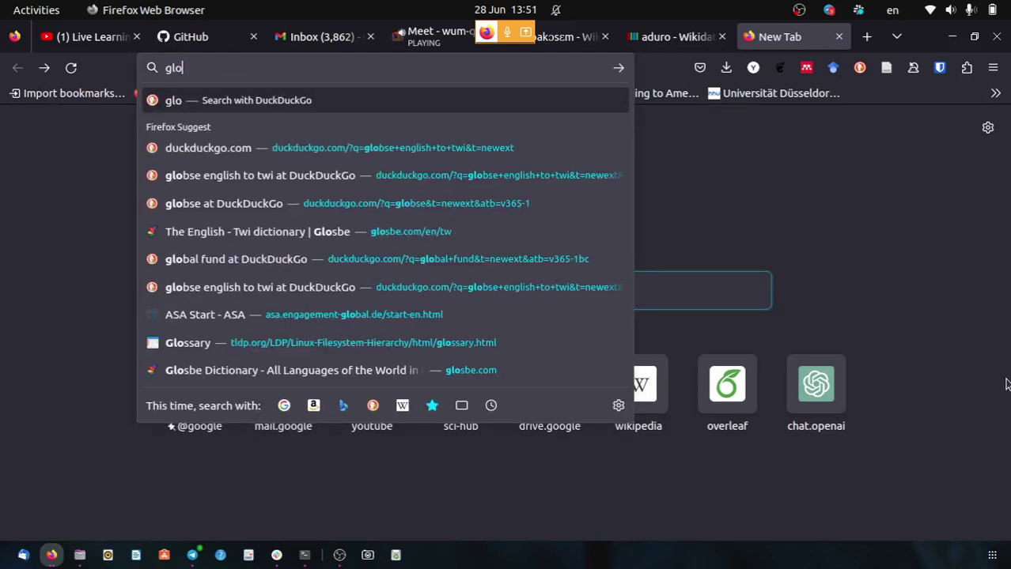
pyautogui.write('bse.com')
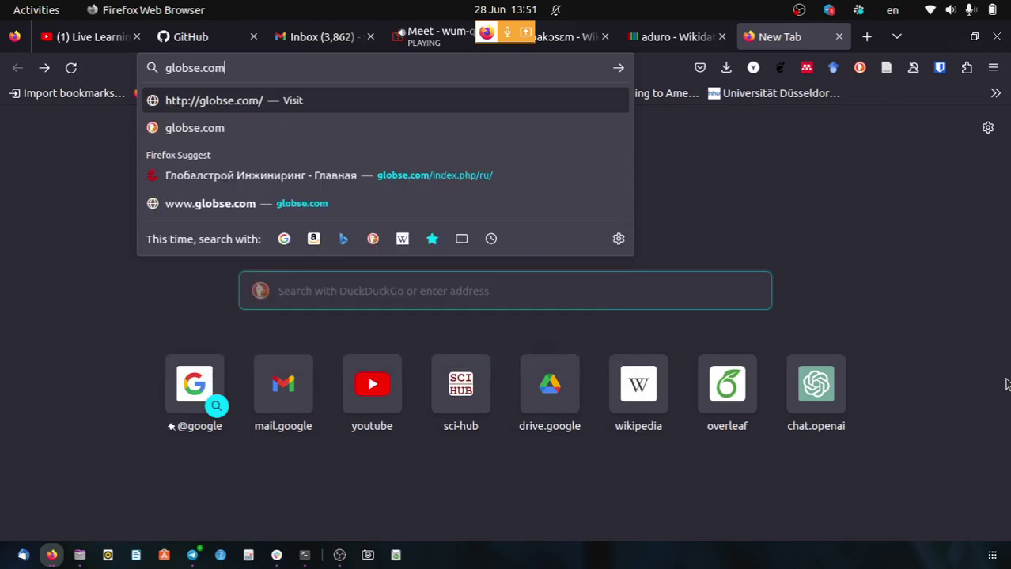
pyautogui.press('Return')
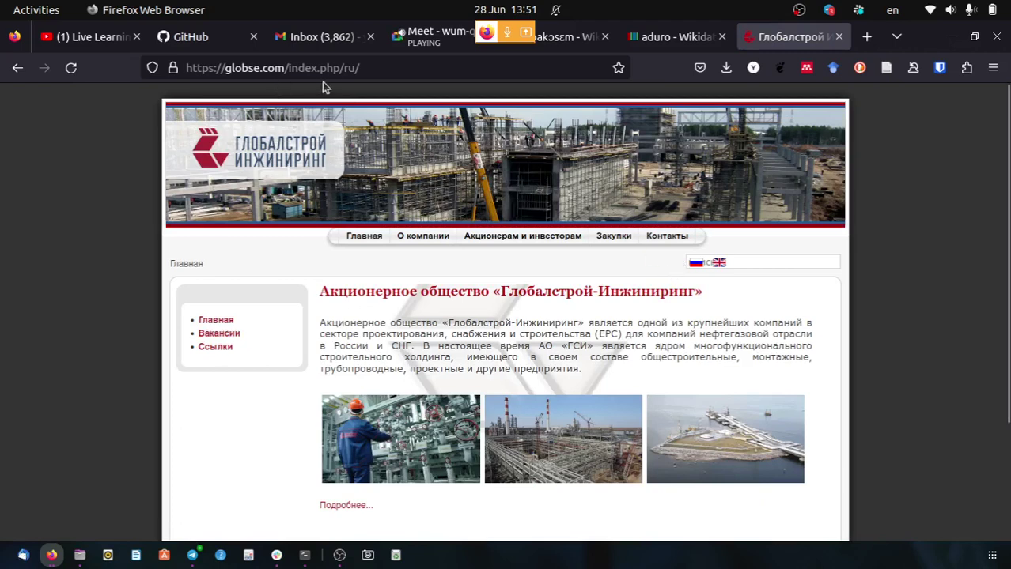
pyautogui.click(360, 68)
pyautogui.keyDown('shift'); pyautogui.click(288, 67); pyautogui.keyUp('shift')
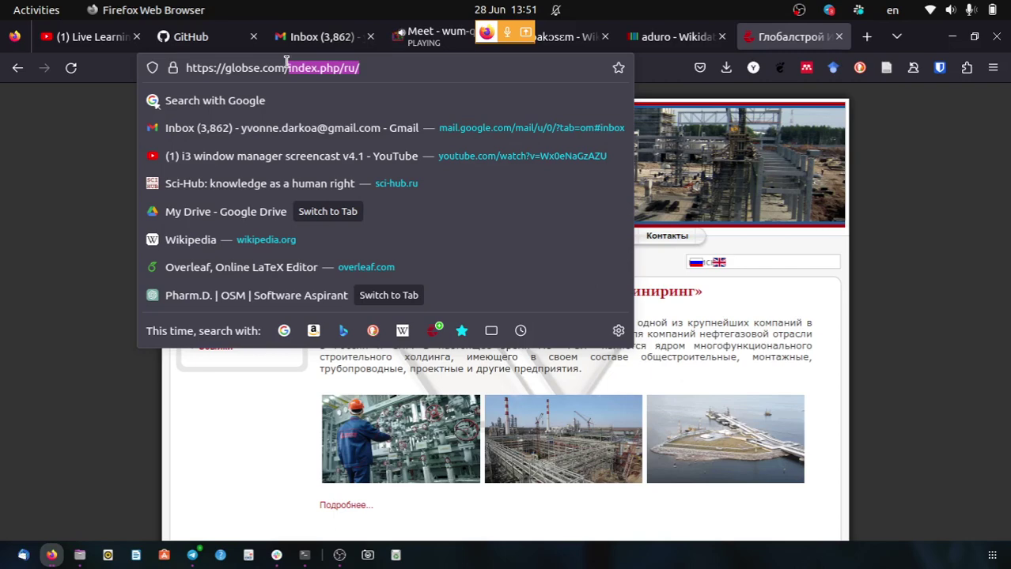
pyautogui.keyDown('shift'); pyautogui.click(283, 64); pyautogui.keyUp('shift')
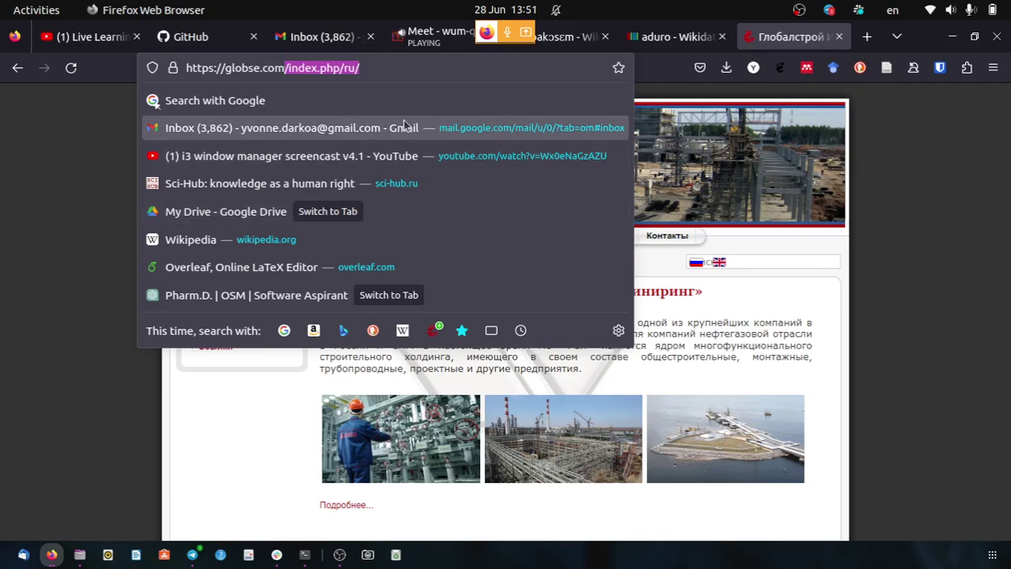
pyautogui.press('BackSpace')
pyautogui.press('BackSpace')
pyautogui.press('BackSpace')
pyautogui.press('BackSpace')
pyautogui.press('BackSpace')
pyautogui.press('BackSpace')
pyautogui.press('BackSpace')
pyautogui.press('BackSpace')
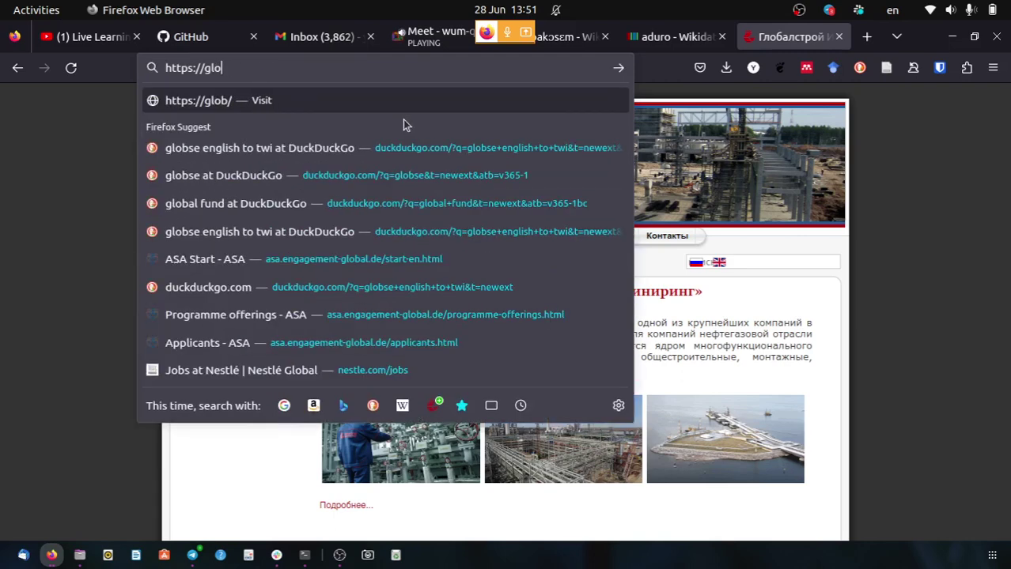
# Admit the waiting participant to the Google Meet call and return to the website's tab.
pyautogui.click(428, 37)
pyautogui.click(927, 317)
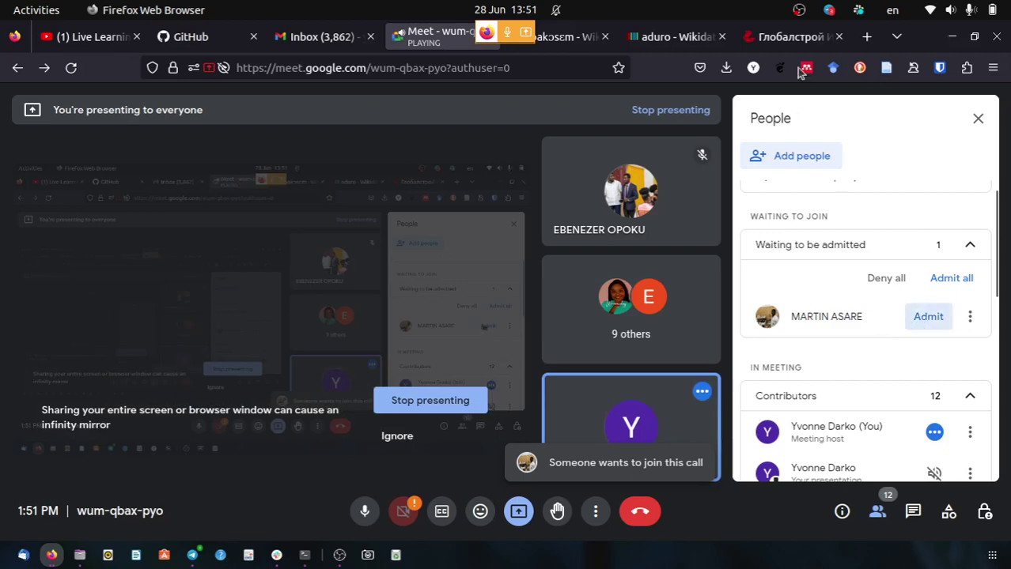
pyautogui.click(767, 37)
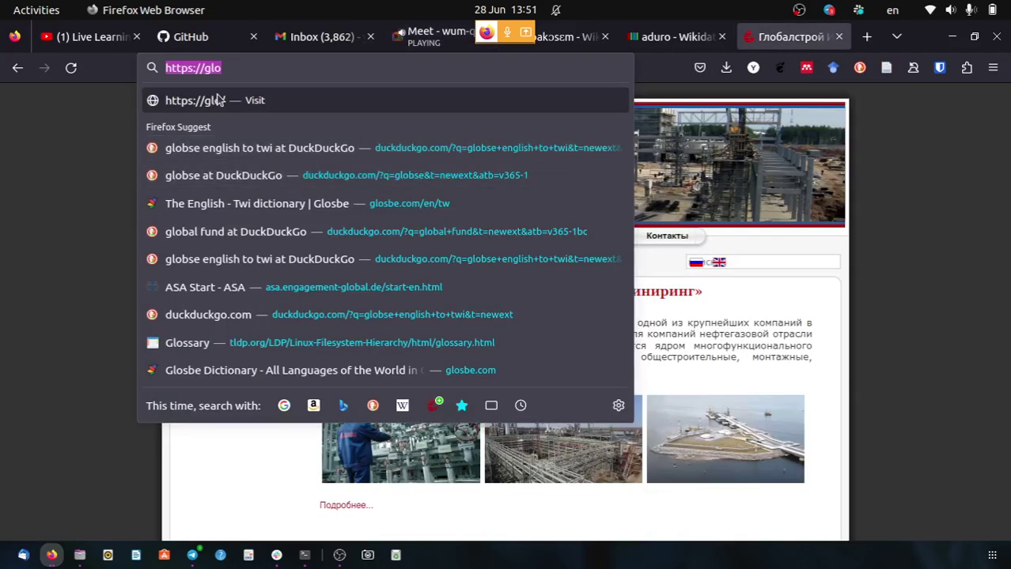
pyautogui.click(265, 67)
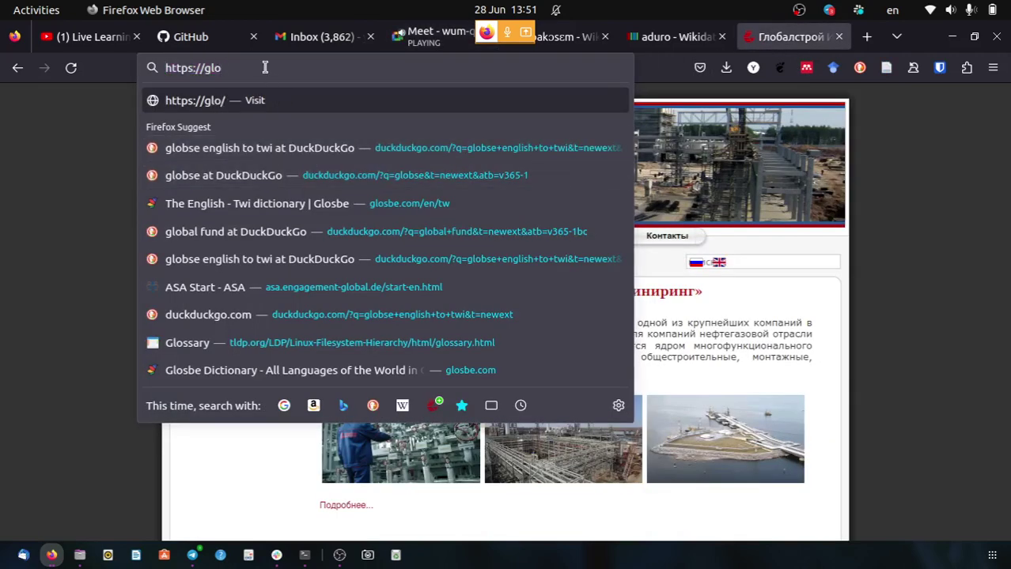
pyautogui.write('sne')
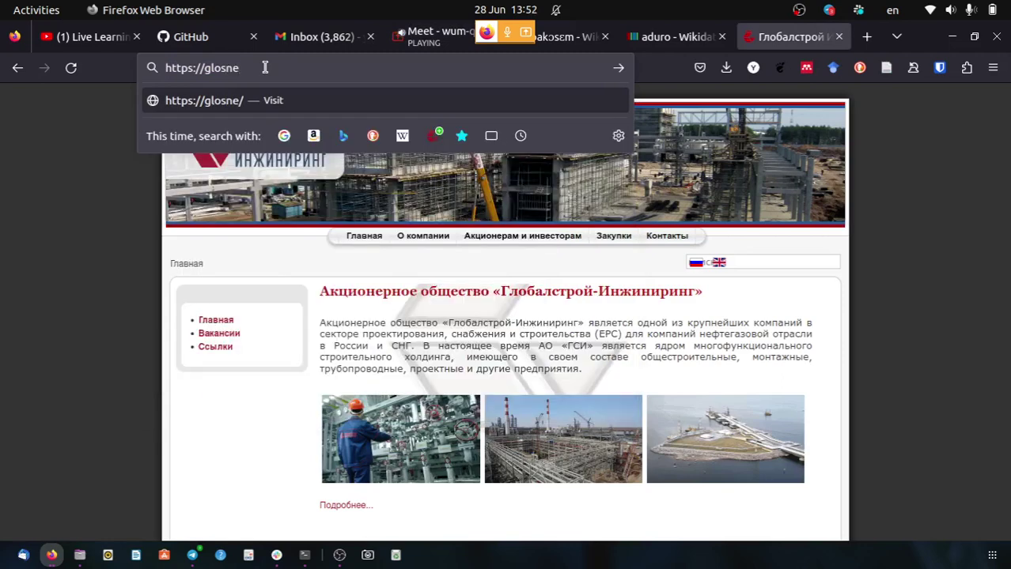
pyautogui.press('BackSpace')
pyautogui.press('BackSpace')
pyautogui.write('be')
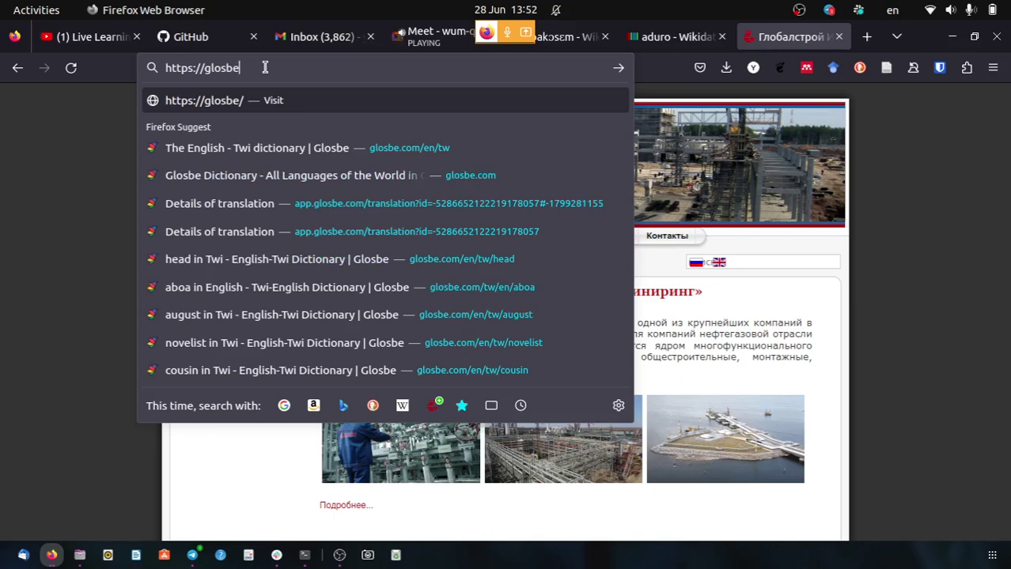
pyautogui.press('Return')
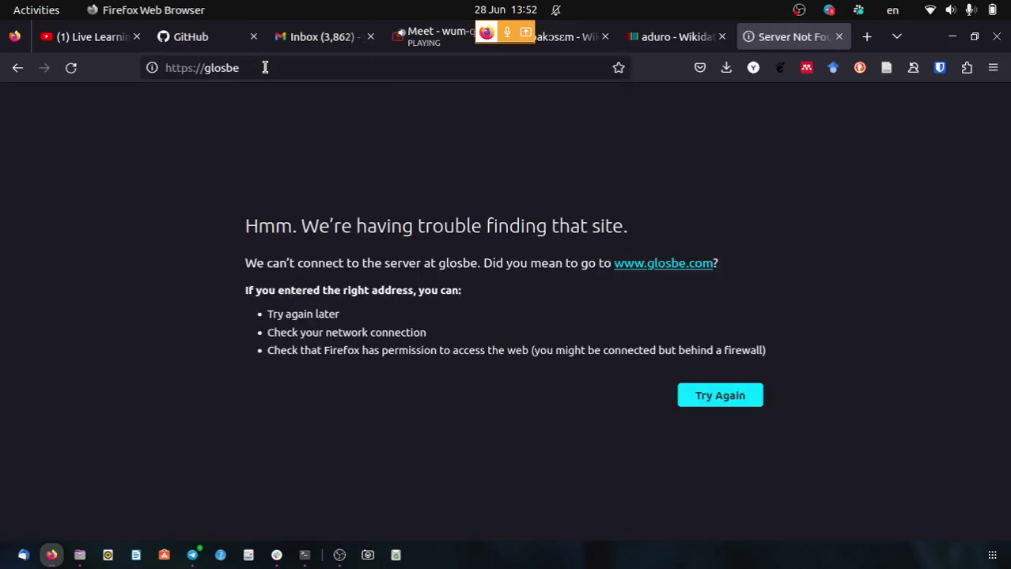
# Clear the entered address and go back to the empty new tab page.
pyautogui.click(265, 67)
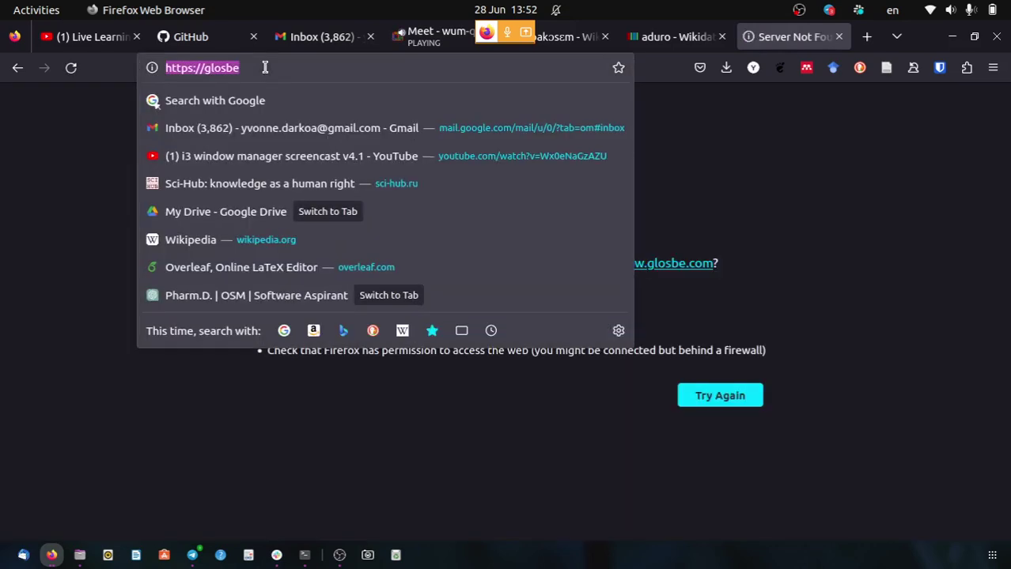
pyautogui.write('.')
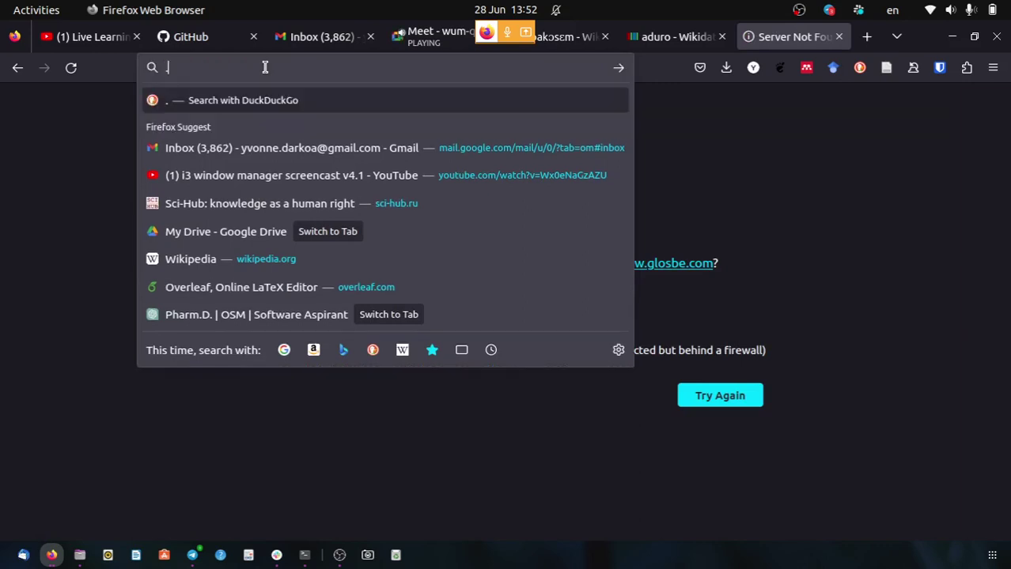
pyautogui.press('BackSpace')
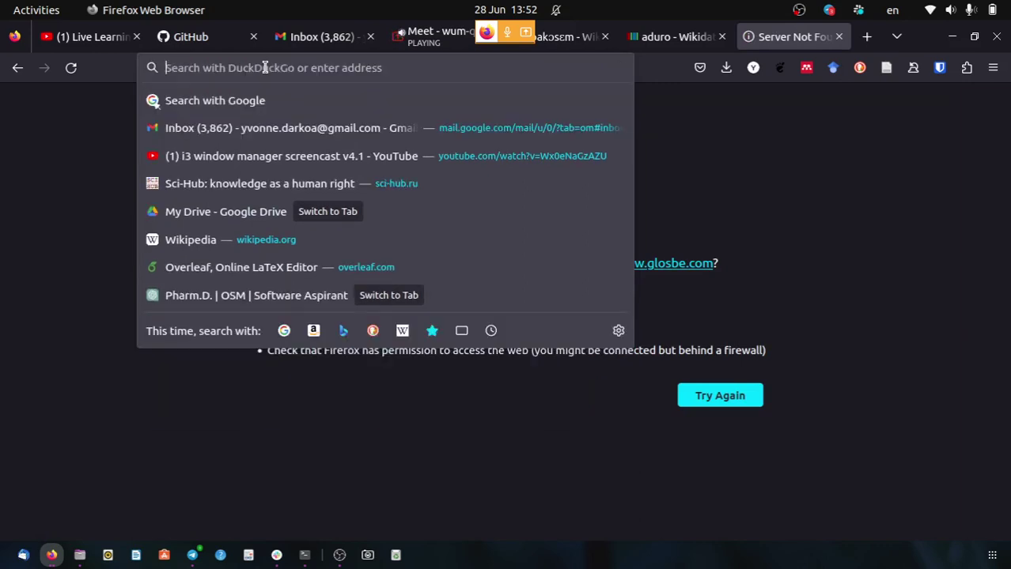
pyautogui.click(16, 70)
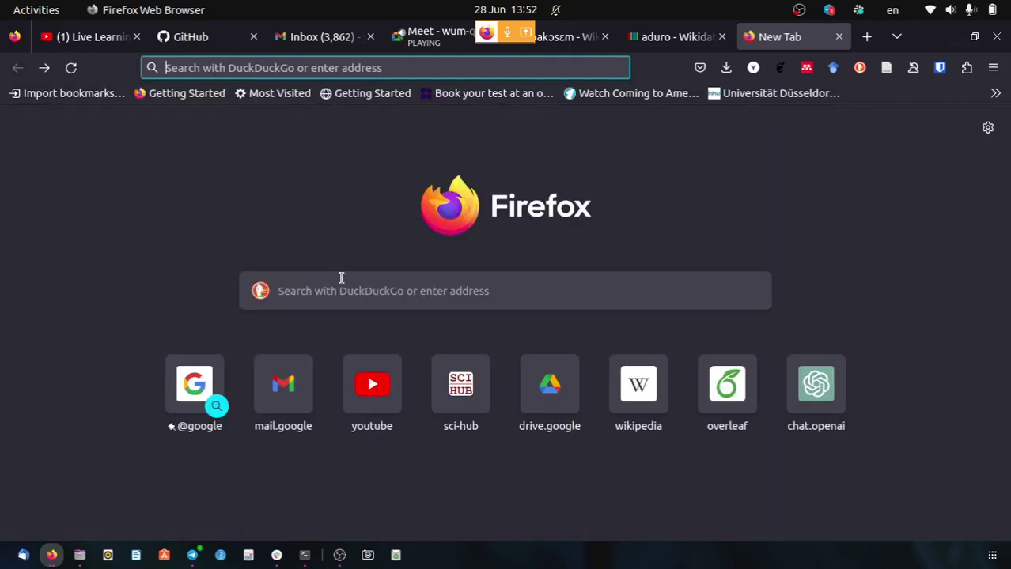
# Search DuckDuckGo for "globse" and open the Glosbe Dictionary site from the results.
pyautogui.click(353, 296)
pyautogui.write('globe')
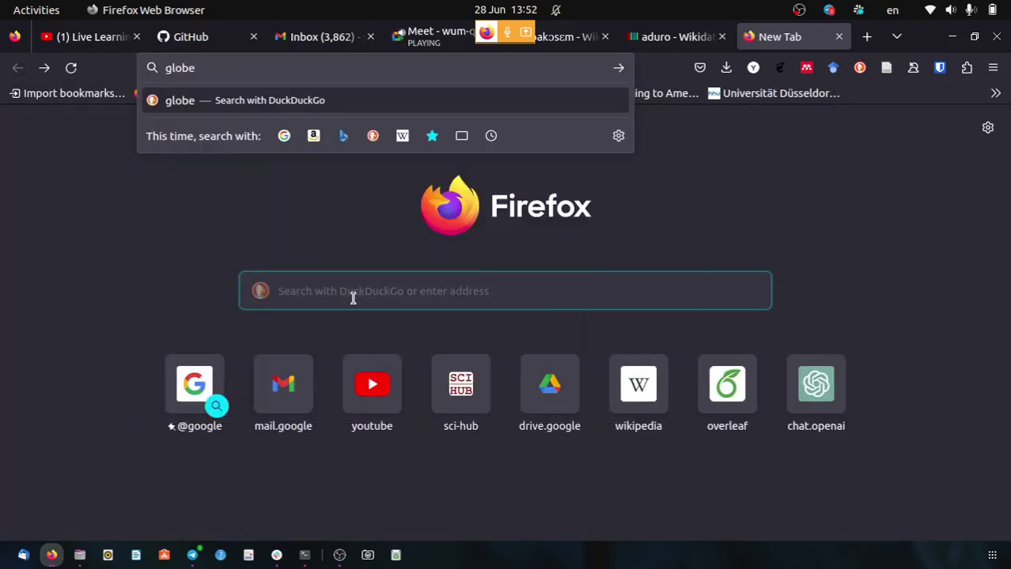
pyautogui.press('BackSpace')
pyautogui.write('se')
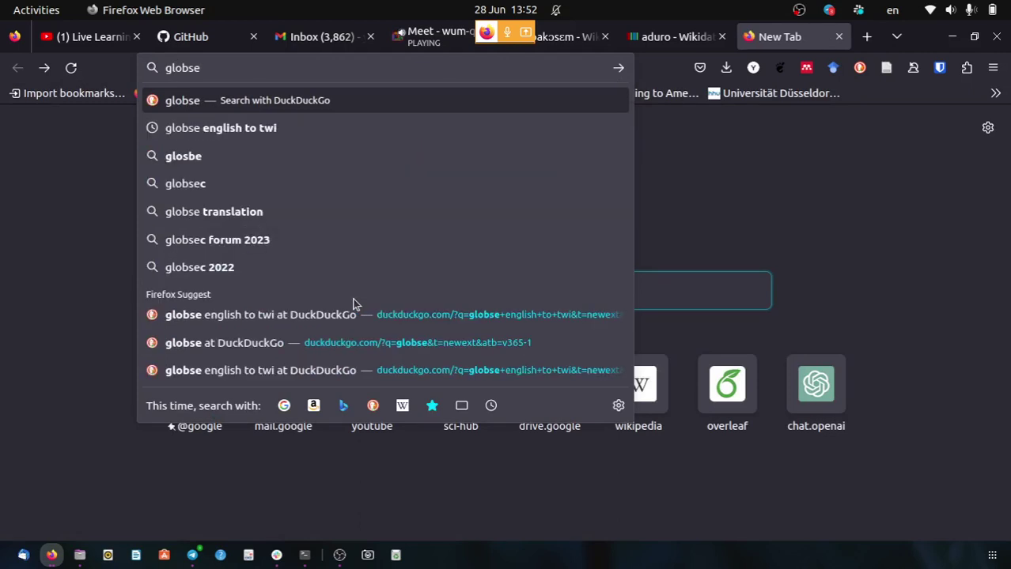
pyautogui.press('Return')
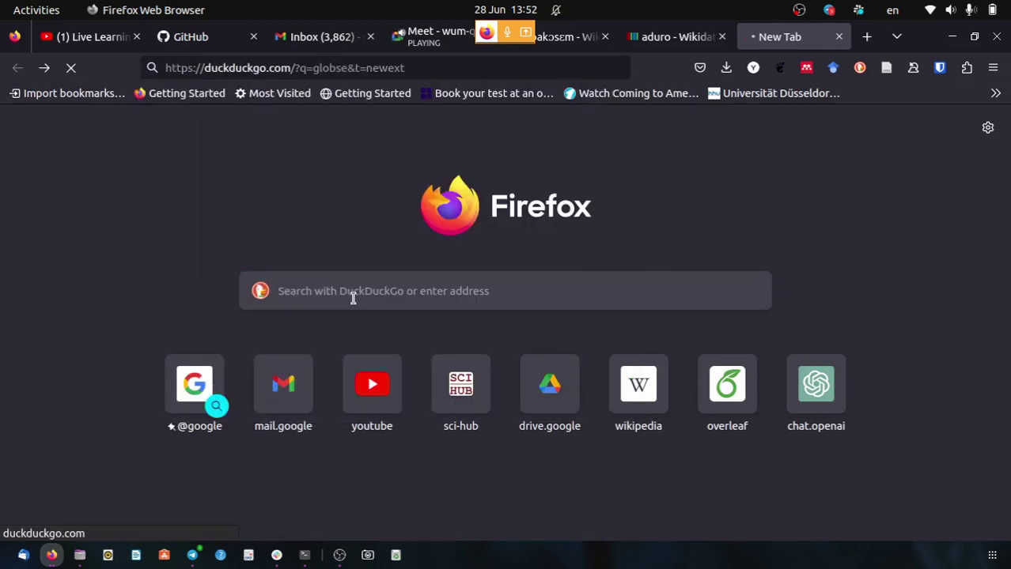
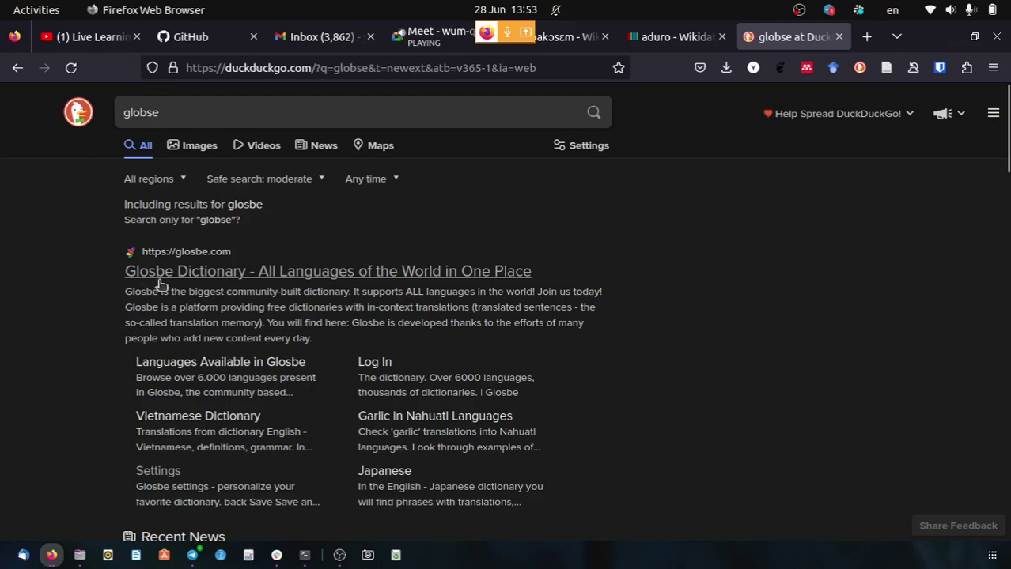
pyautogui.click(158, 273)
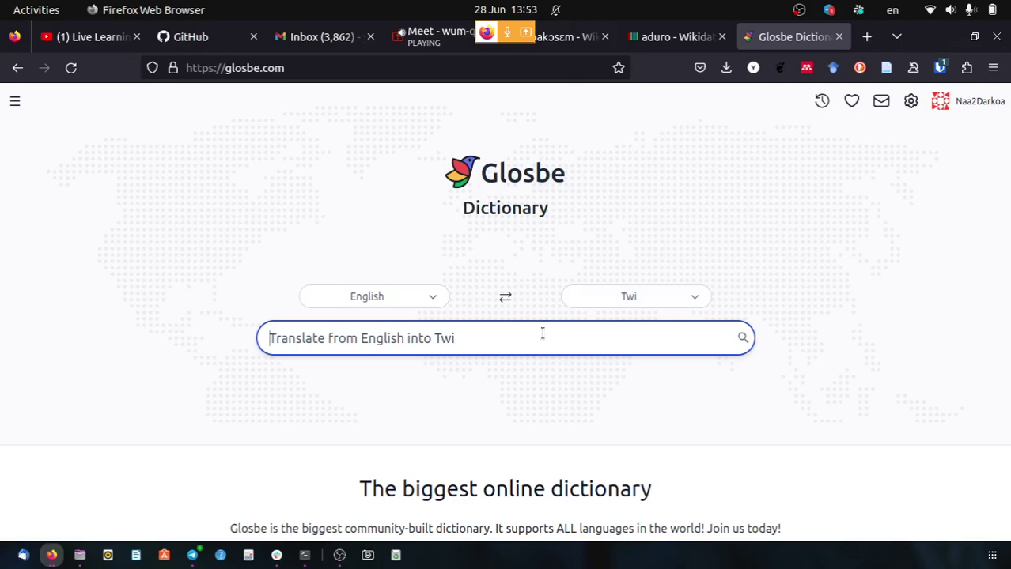
# Look up "medication" in the English to Twi dictionary.
pyautogui.write('medicai')
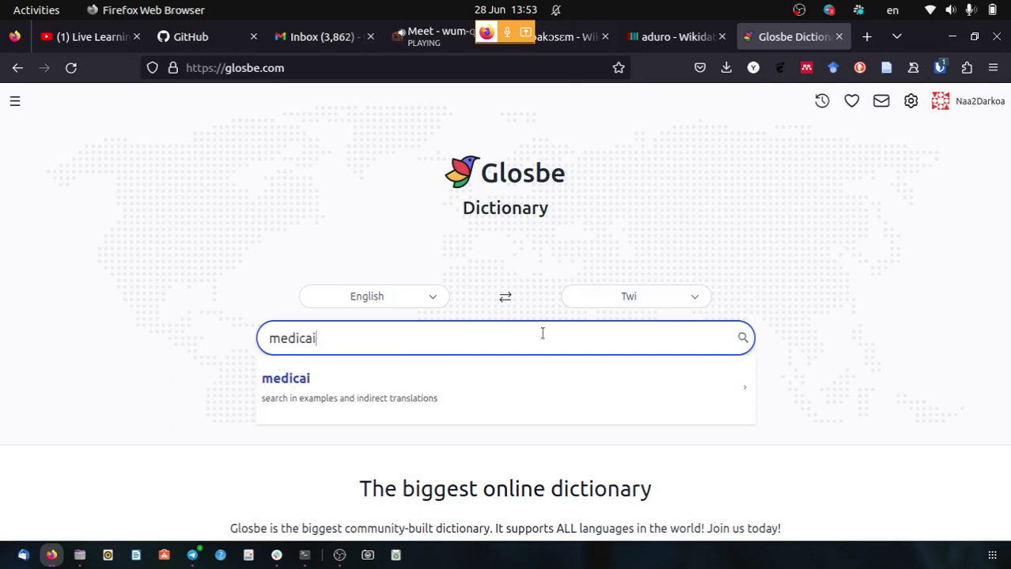
pyautogui.press('BackSpace')
pyautogui.write('tion')
pyautogui.press('Return')
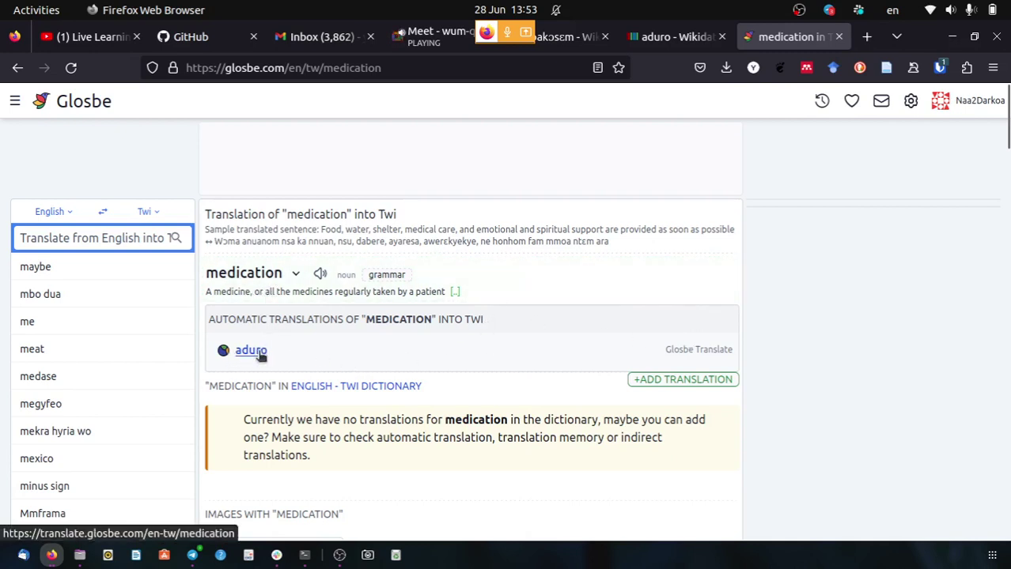
# Read through the first page of translated example sentences for medication, comparing the English and Twi text.
pyautogui.scroll(-5, 917, 381)
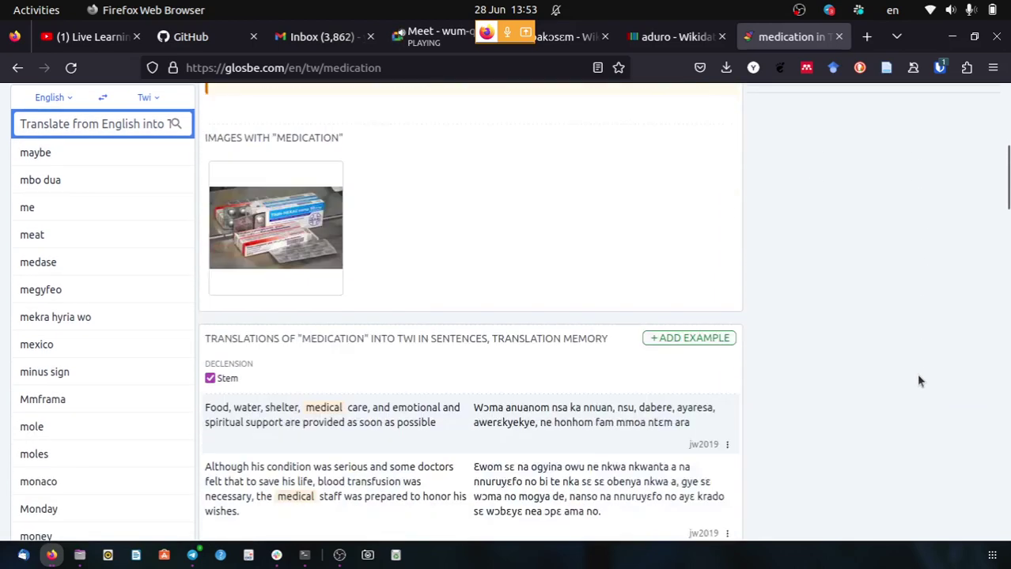
pyautogui.scroll(-1, 919, 382)
pyautogui.scroll(-3, 917, 381)
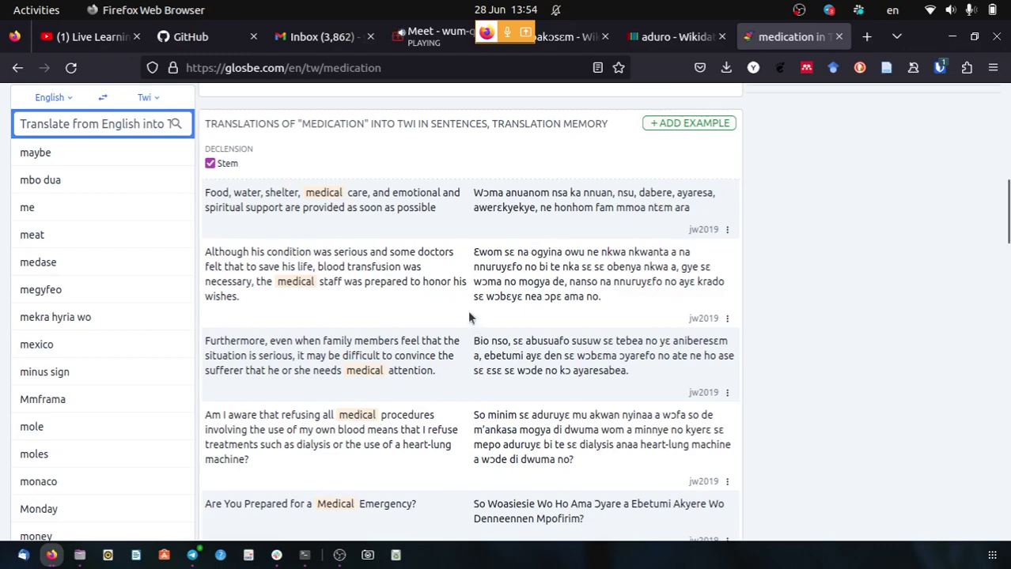
pyautogui.scroll(-5, 433, 231)
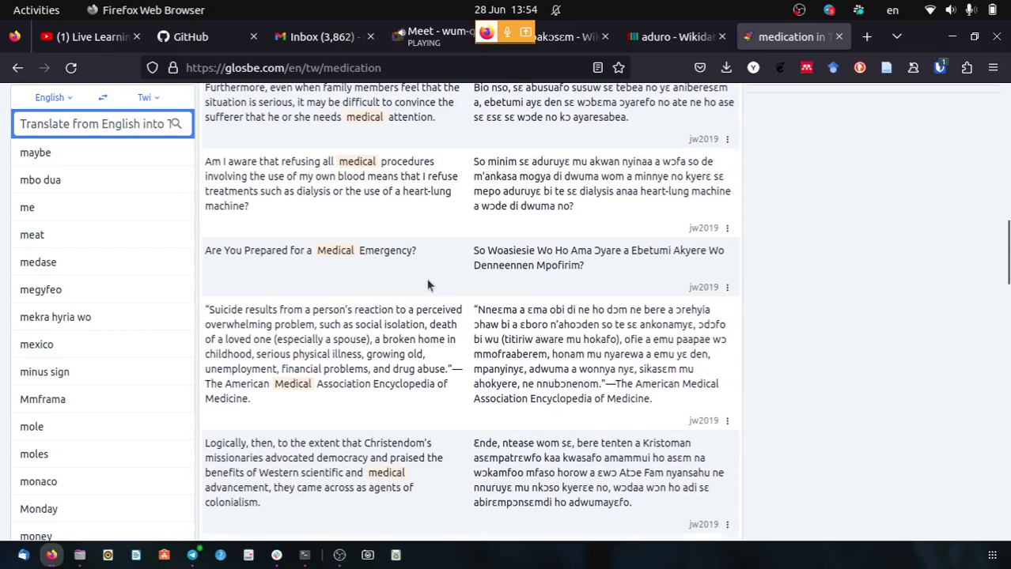
pyautogui.scroll(-5, 427, 279)
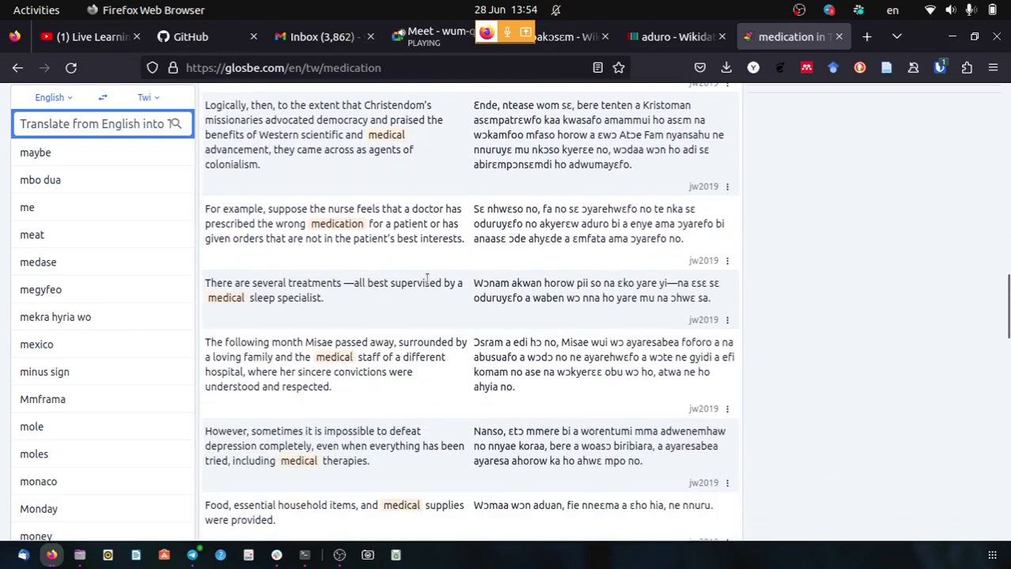
pyautogui.scroll(-6, 428, 286)
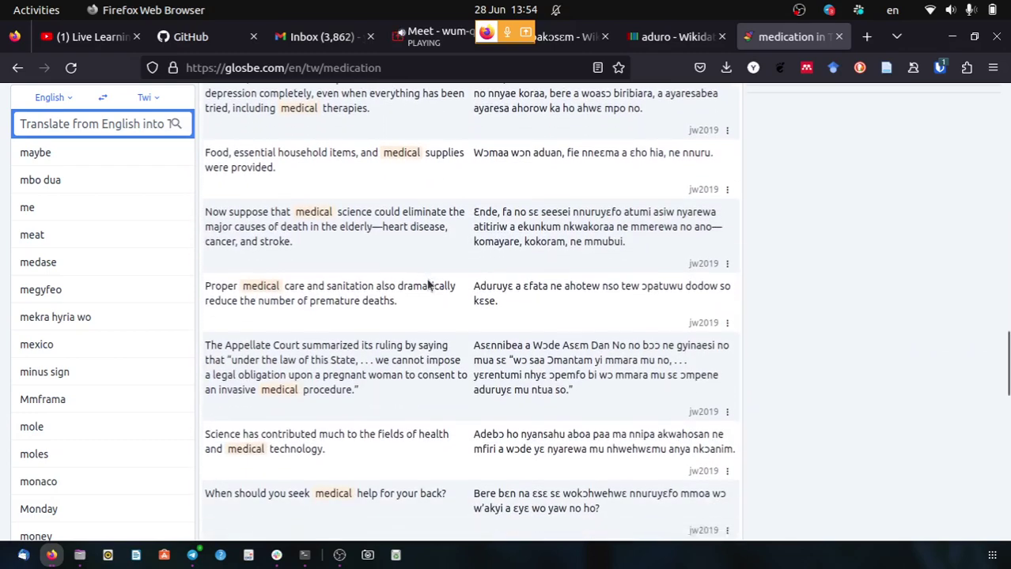
pyautogui.scroll(-5, 427, 279)
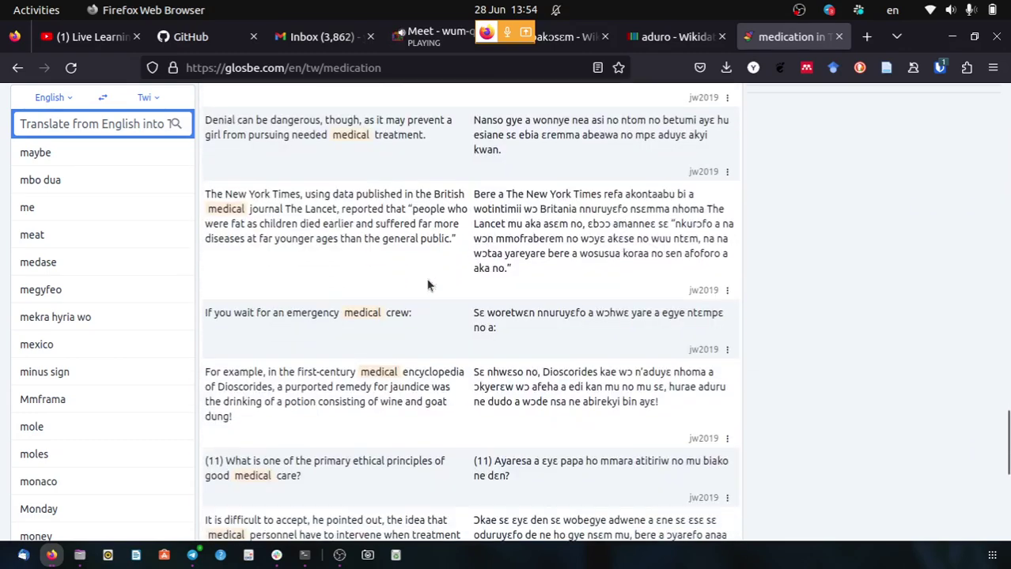
pyautogui.scroll(-2, 427, 285)
pyautogui.scroll(-5, 428, 284)
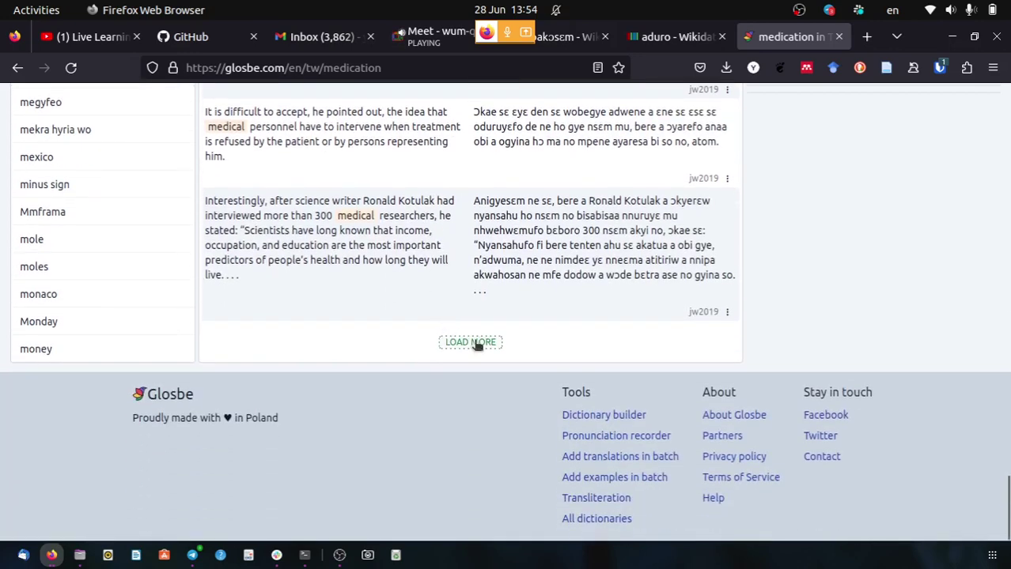
# Load more translation examples and examine the second page for a suitable Twi sentence about medication.
pyautogui.click(476, 342)
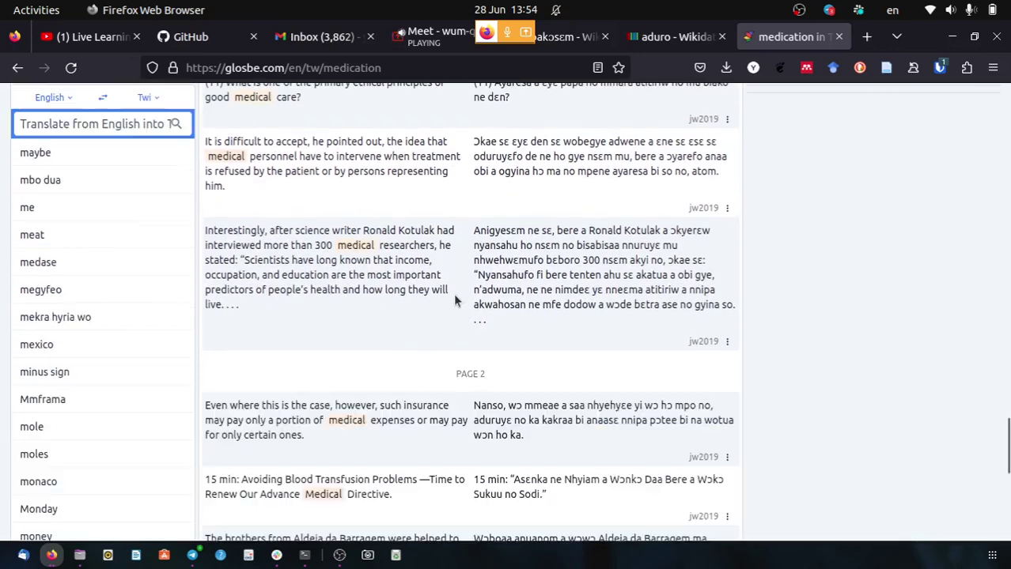
pyautogui.scroll(-5, 406, 292)
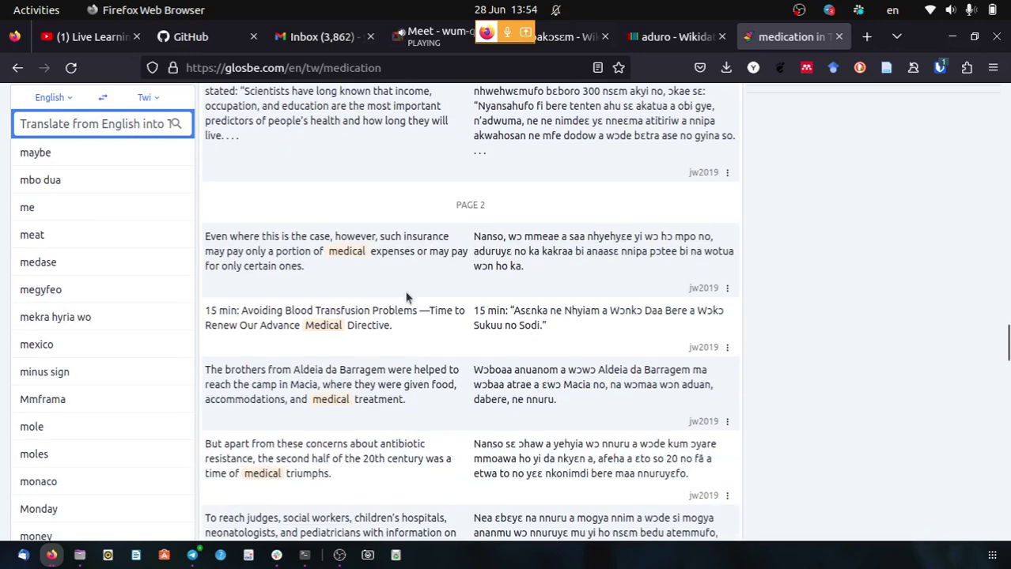
pyautogui.scroll(-5, 405, 292)
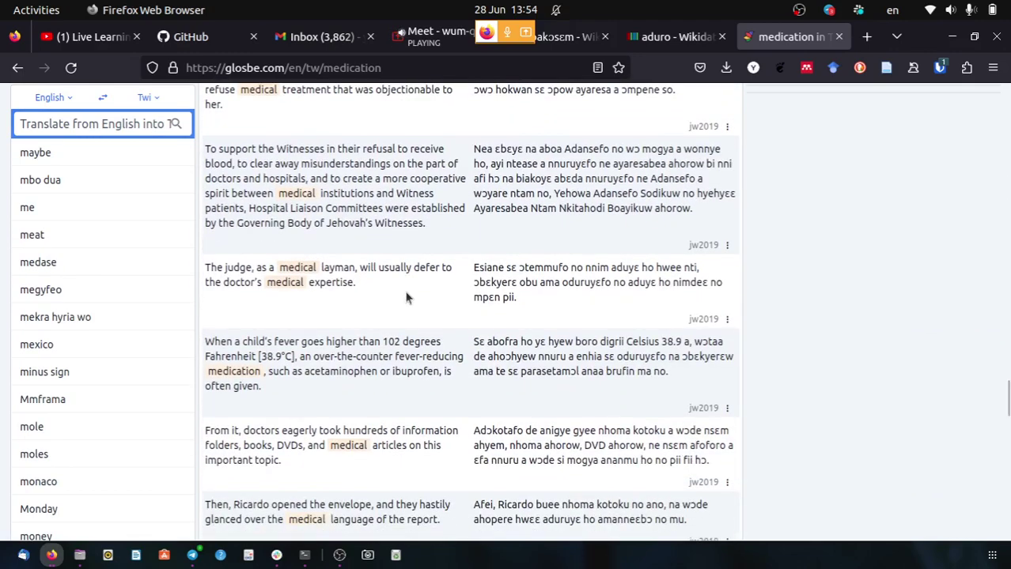
pyautogui.scroll(-4, 406, 298)
pyautogui.scroll(-1, 406, 298)
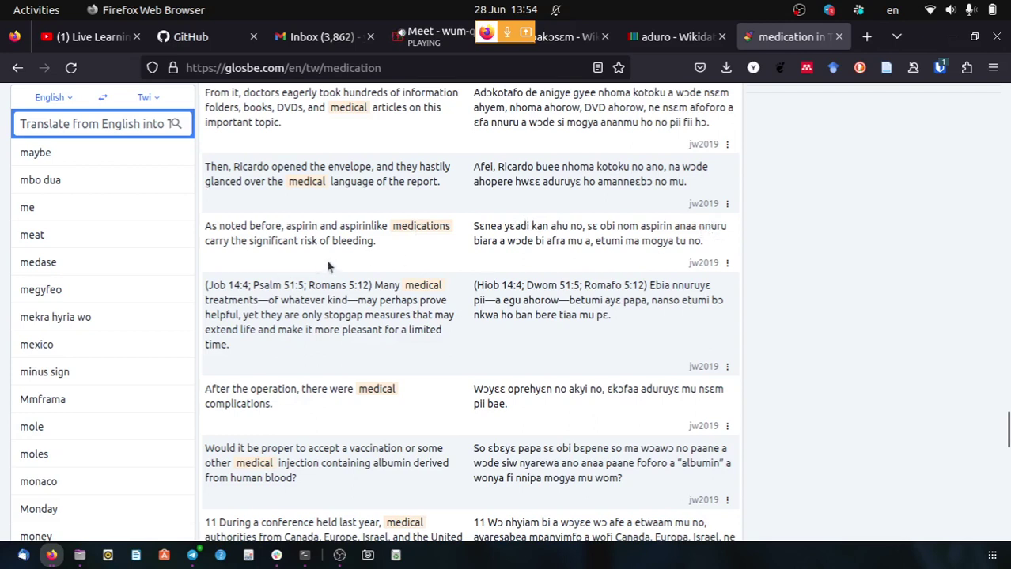
pyautogui.scroll(-7, 347, 258)
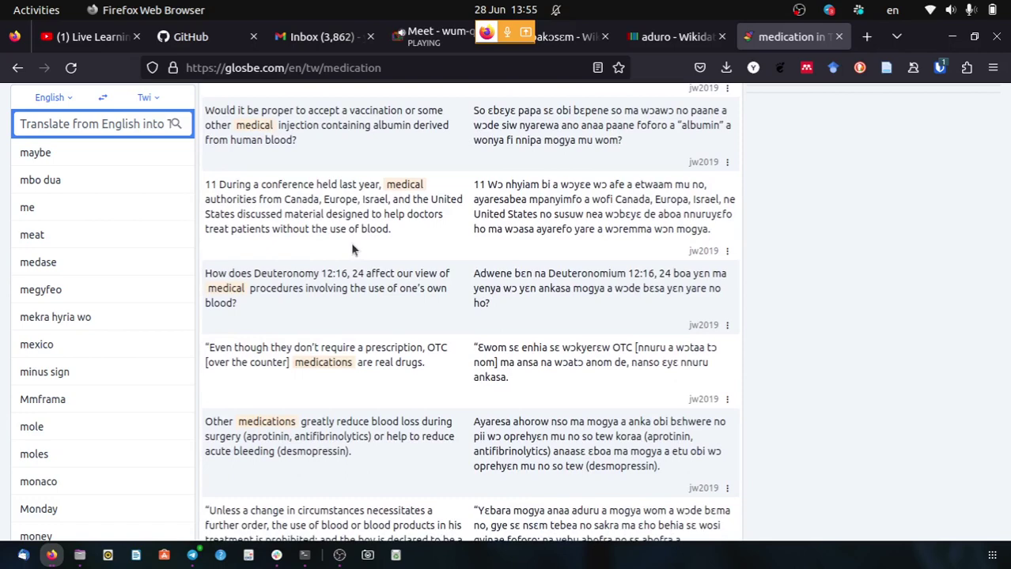
pyautogui.scroll(-9, 352, 250)
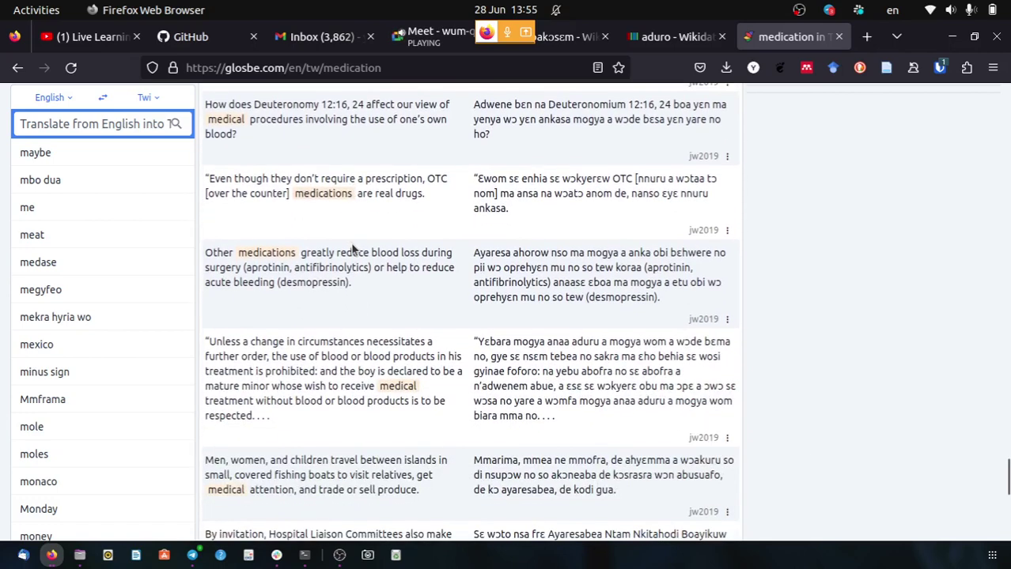
pyautogui.scroll(-2, 352, 250)
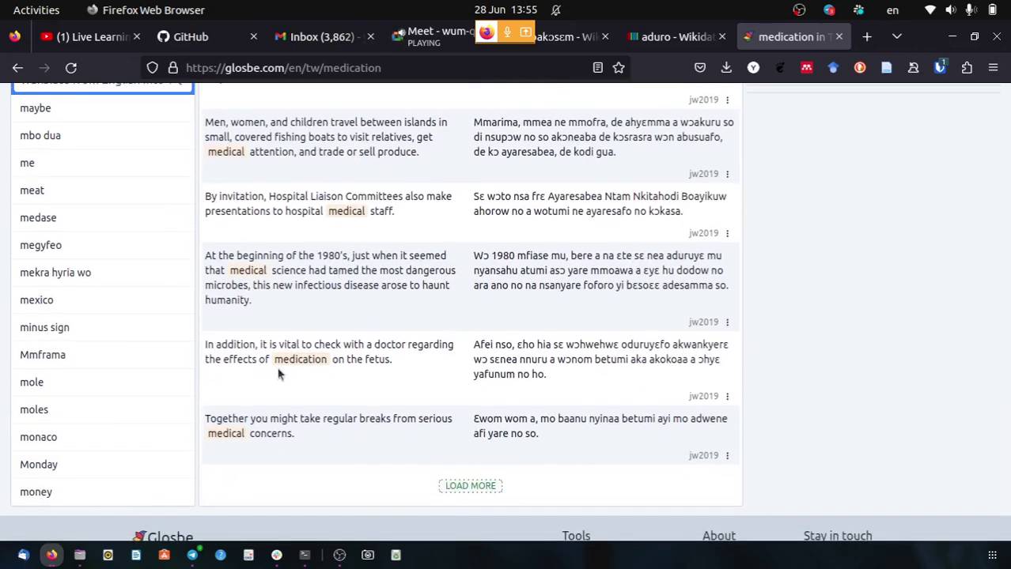
pyautogui.scroll(-3, 278, 373)
pyautogui.scroll(4, 278, 371)
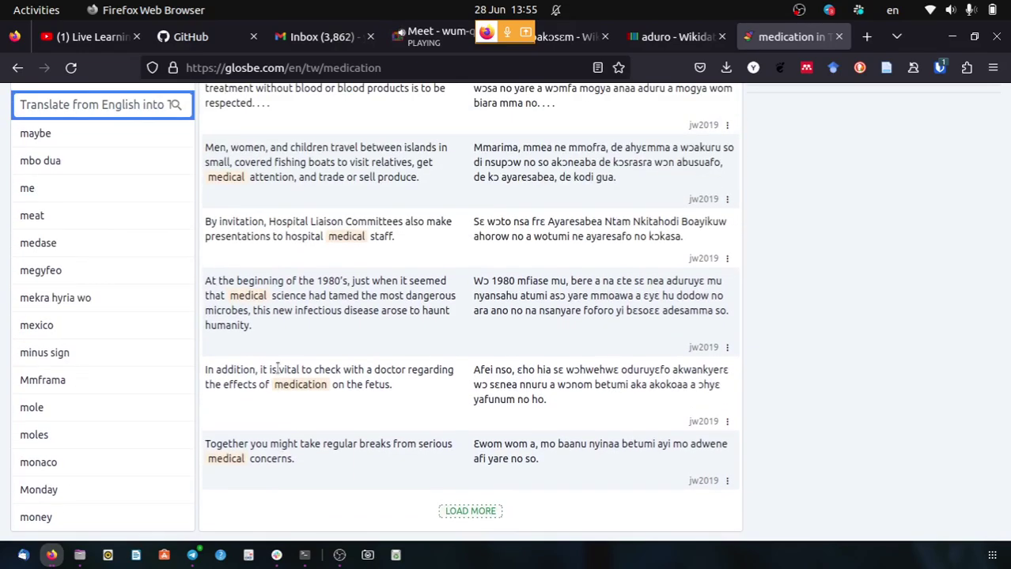
# Look up "drug" in the English to Twi dictionary and check its translated example sentences.
pyautogui.scroll(10, 277, 365)
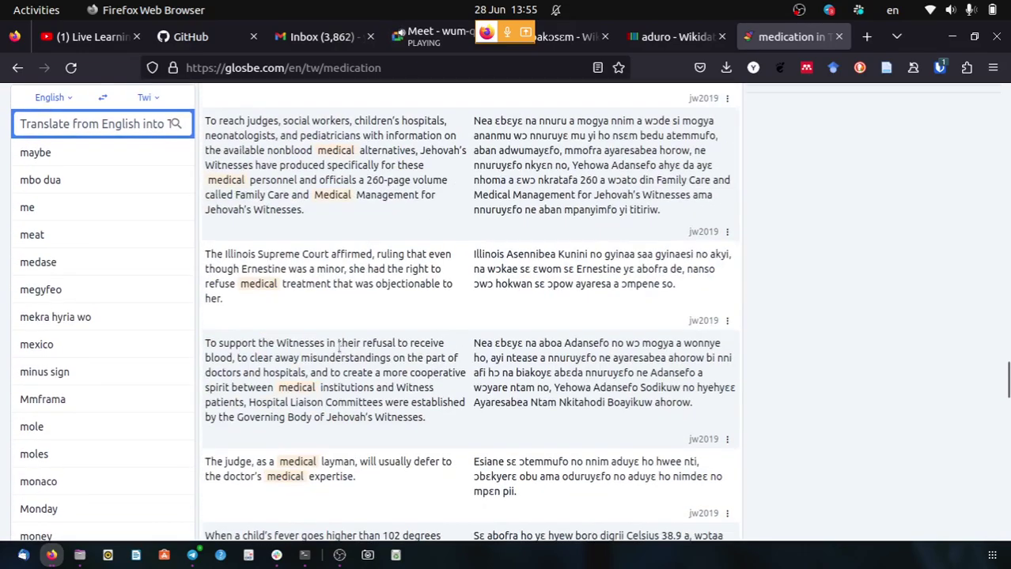
pyautogui.scroll(10, 327, 352)
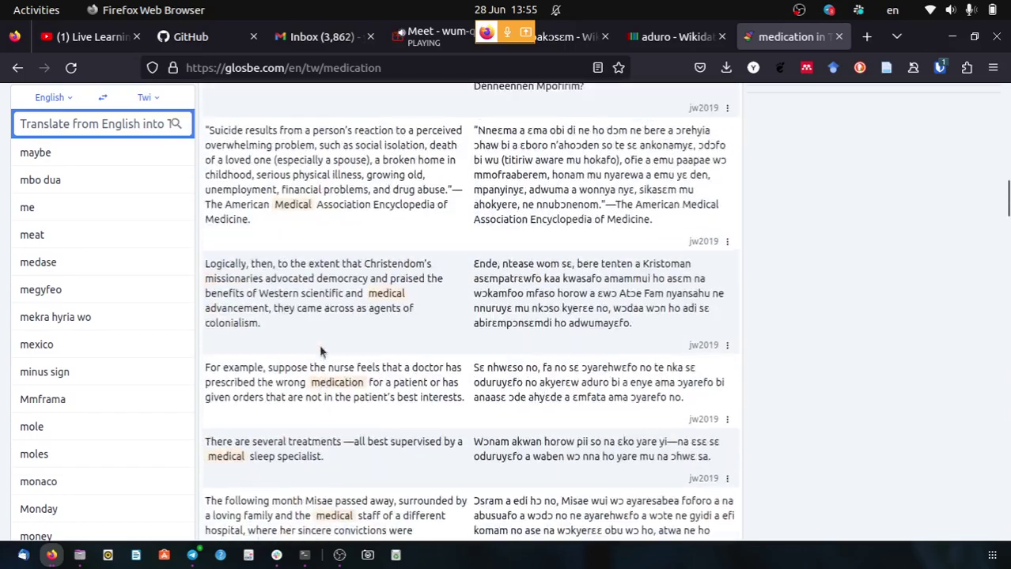
pyautogui.scroll(5, 323, 346)
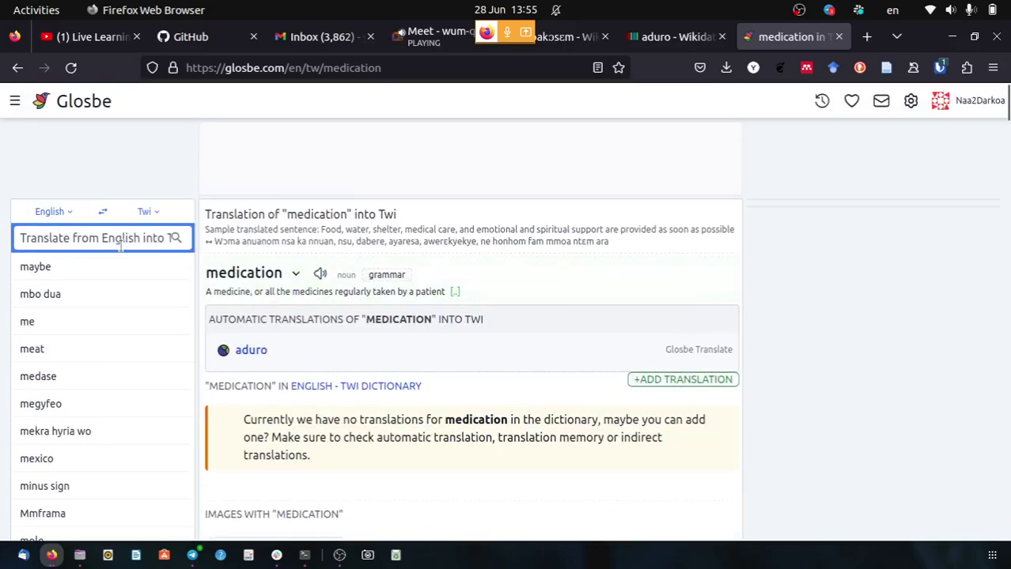
pyautogui.write('drug')
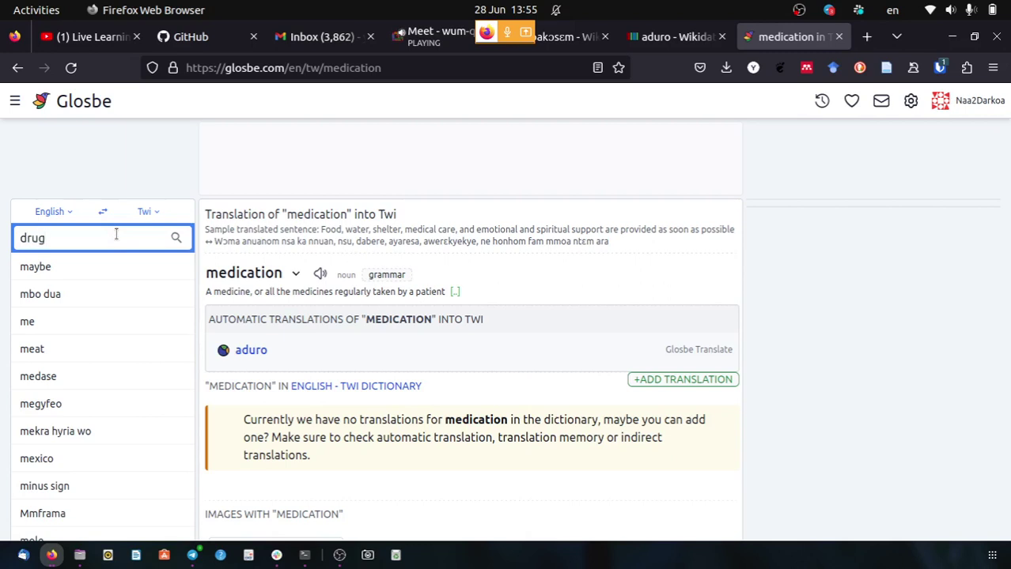
pyautogui.press('Return')
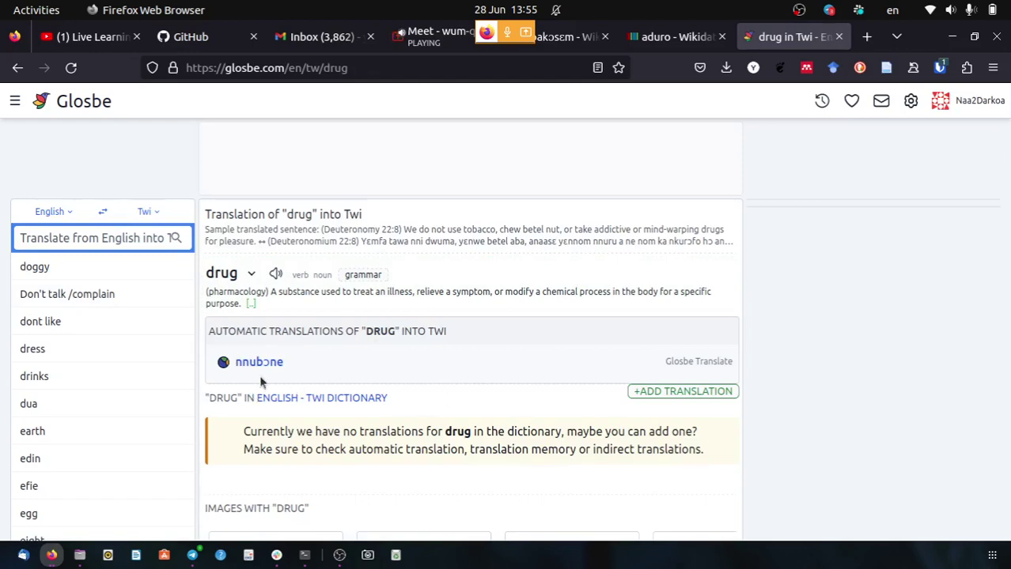
pyautogui.scroll(-5, 297, 373)
pyautogui.scroll(-2, 297, 373)
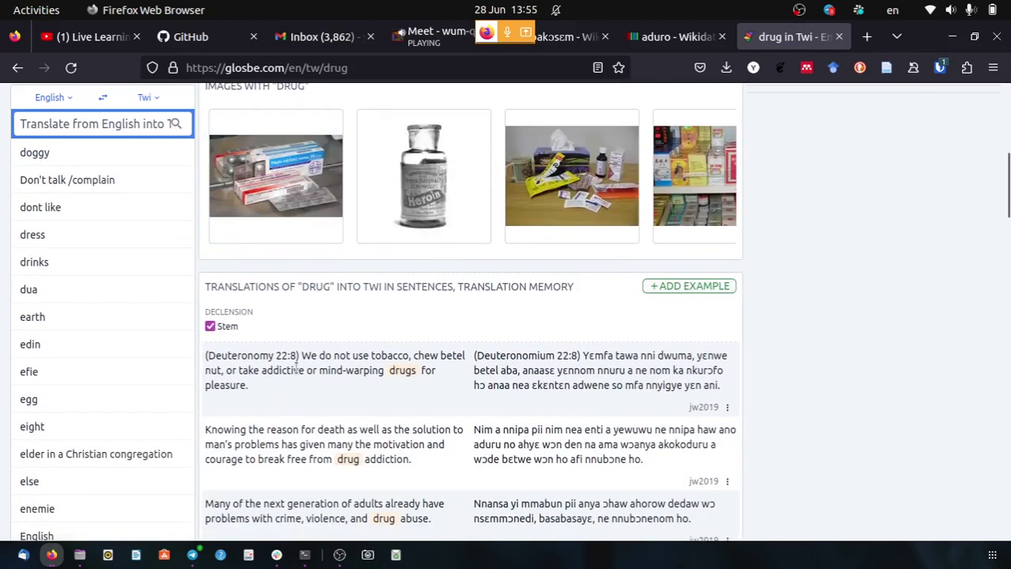
# Look up "medicine" in the English to Twi dictionary and read its example sentences for one that uses aduro.
pyautogui.scroll(4, 298, 373)
pyautogui.scroll(3, 154, 281)
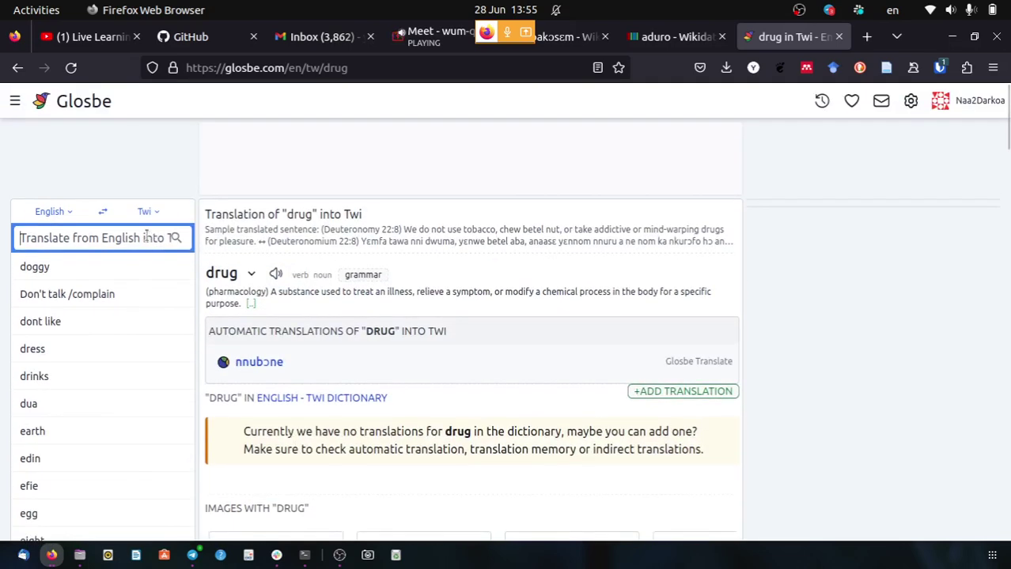
pyautogui.write('medicine')
pyautogui.press('Return')
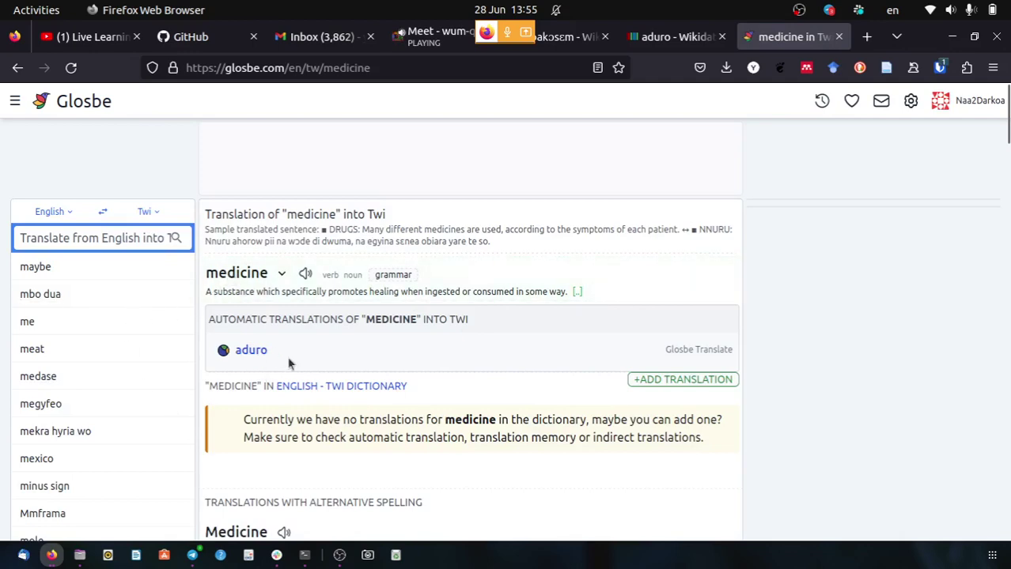
pyautogui.scroll(-5, 416, 350)
pyautogui.scroll(-5, 420, 343)
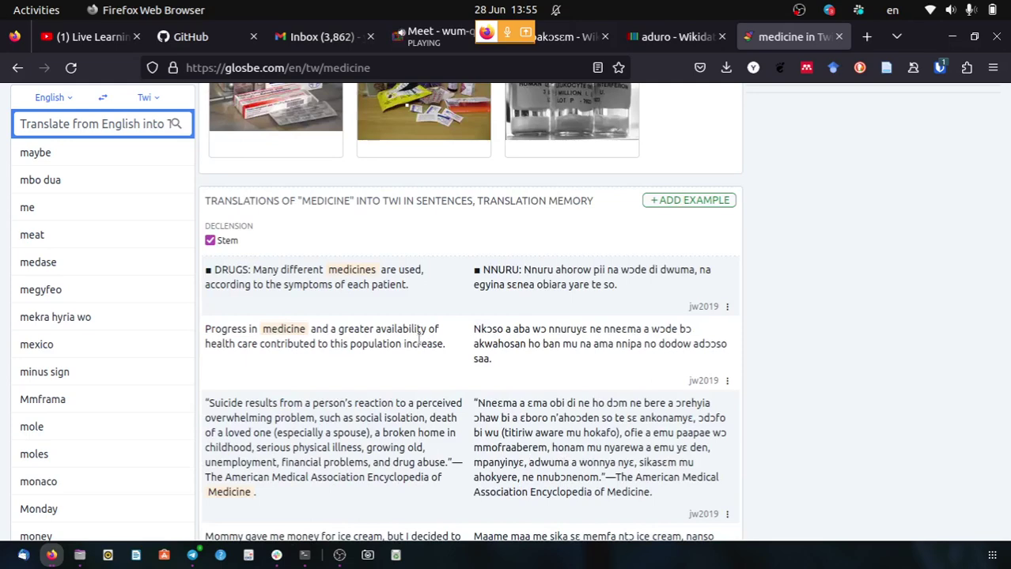
pyautogui.scroll(-4, 419, 338)
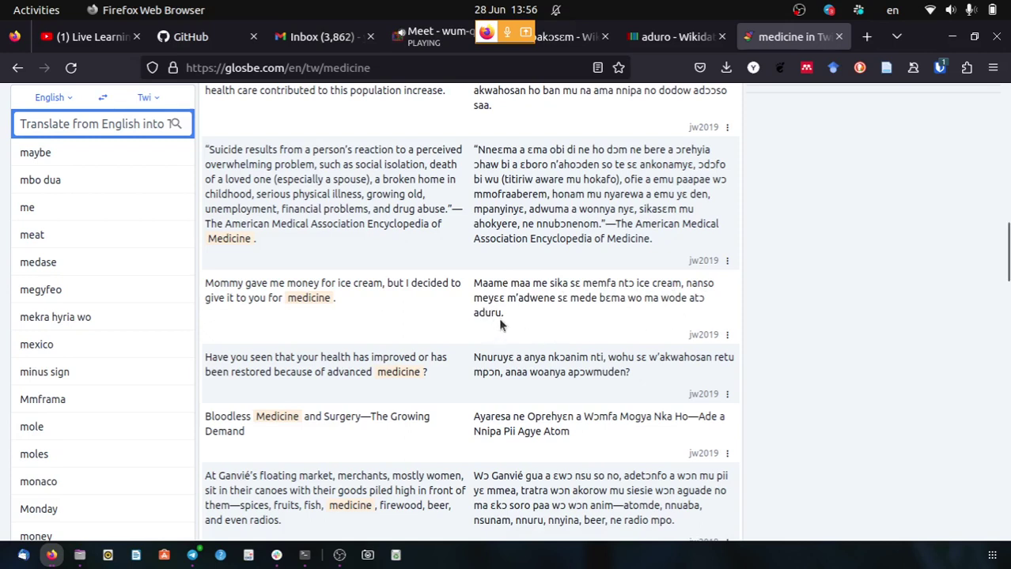
# Copy the full Twi translation of the example sentence about Mommy giving money for ice cream.
pyautogui.moveTo(476, 287); pyautogui.dragTo(507, 326)
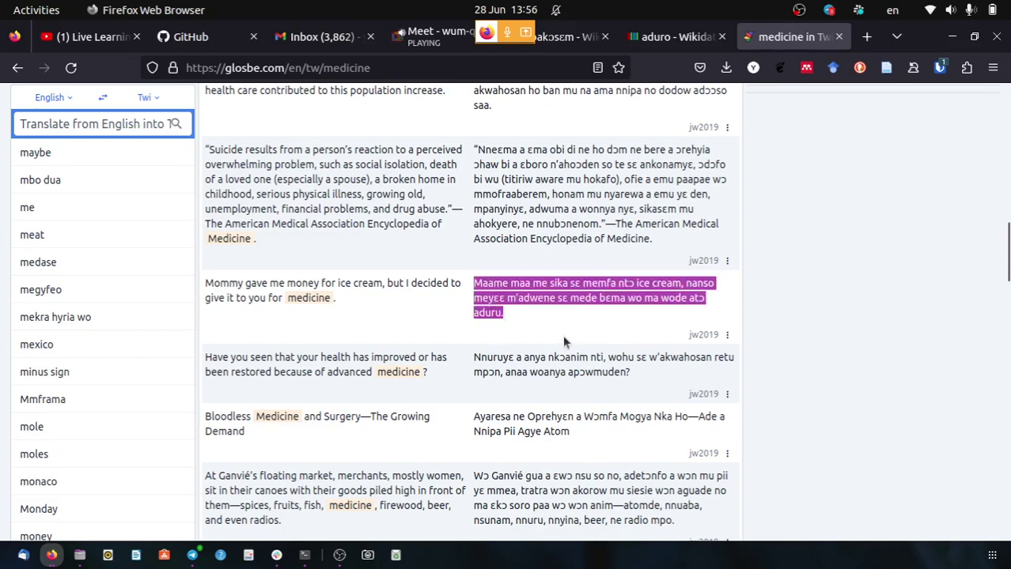
pyautogui.rightClick(535, 292)
pyautogui.click(579, 301)
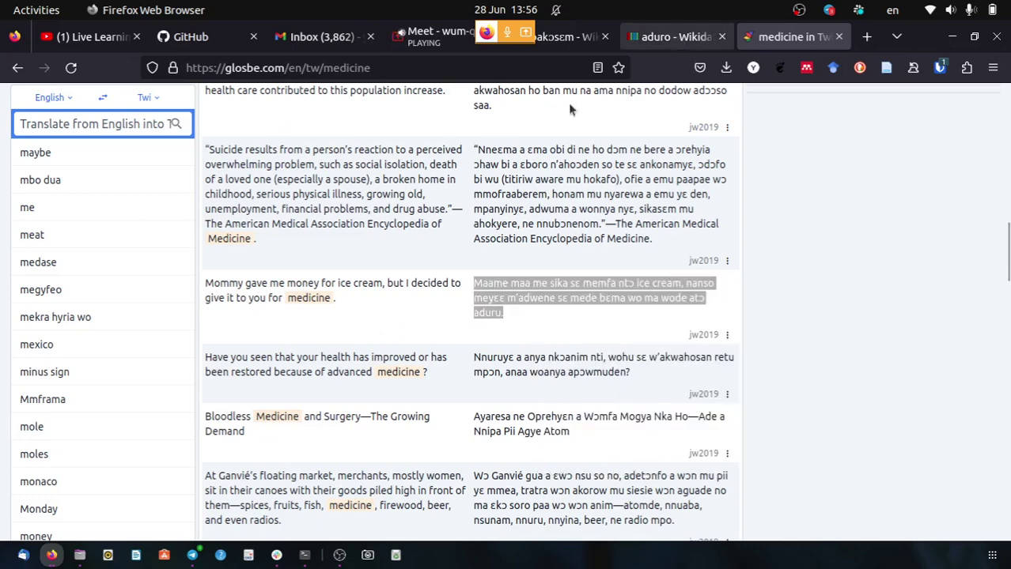
# On the Wikidata aduro lexeme, paste the copied sentence as the usage example value and set its language to Twi (tw).
pyautogui.hotkey('ctrl', 'pageup')
pyautogui.scroll(-3, 443, 287)
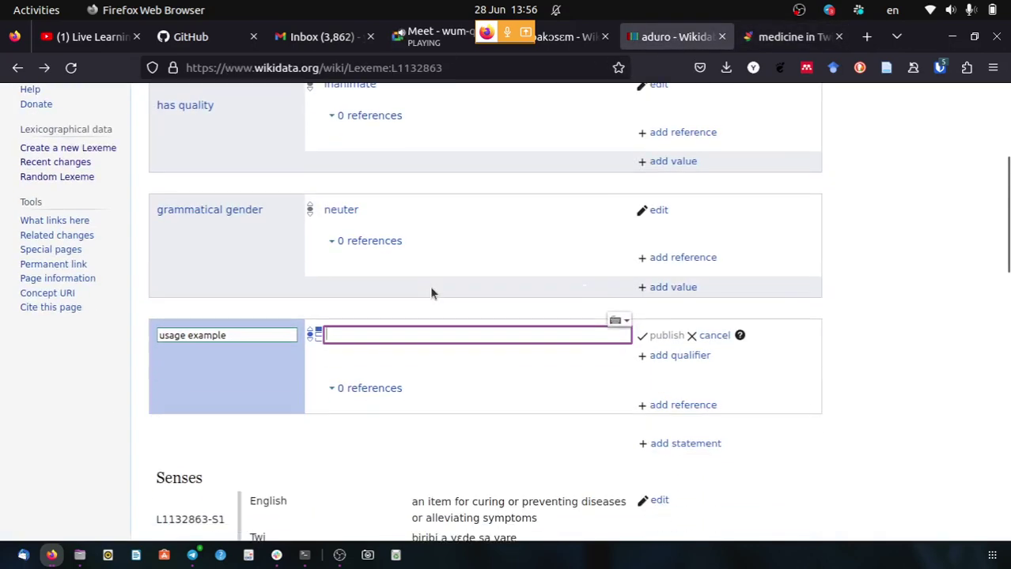
pyautogui.rightClick(398, 333)
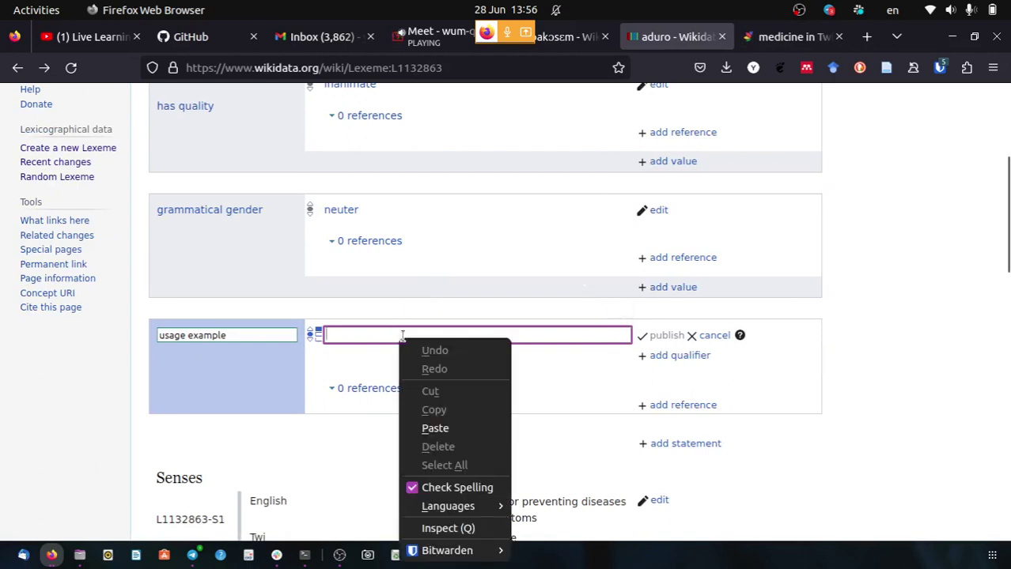
pyautogui.click(435, 428)
pyautogui.click(456, 361)
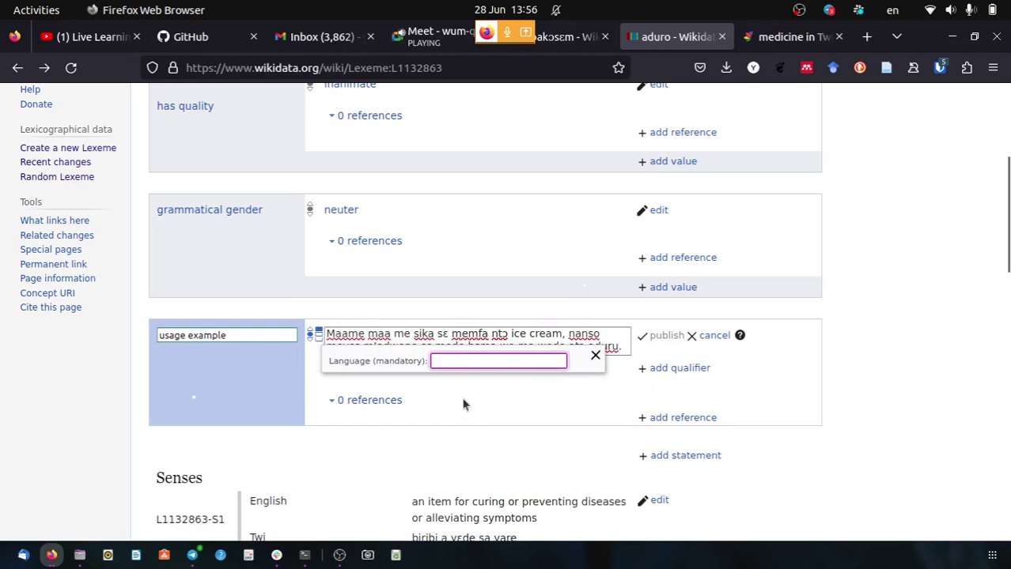
pyautogui.write('twi')
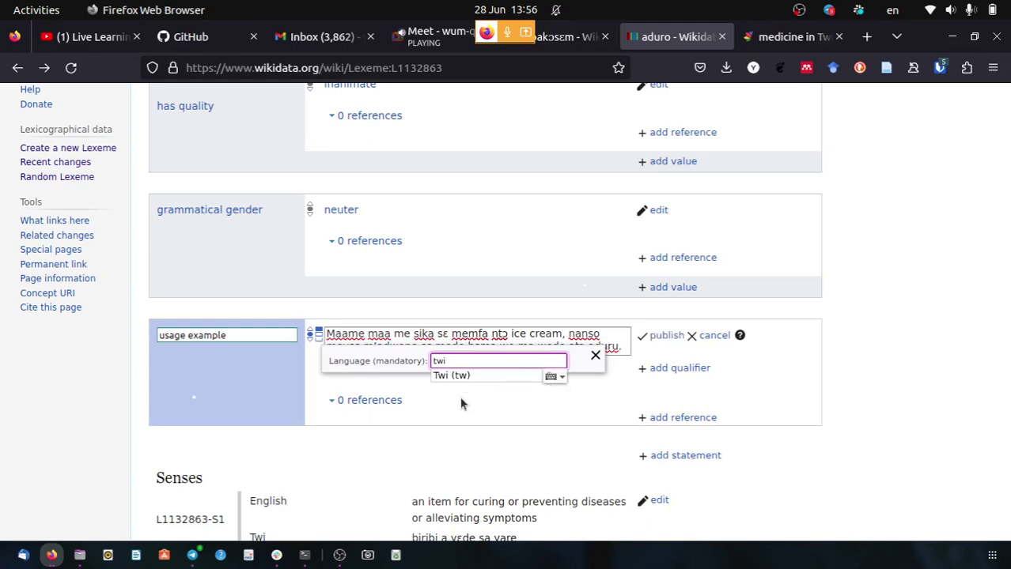
pyautogui.click(475, 376)
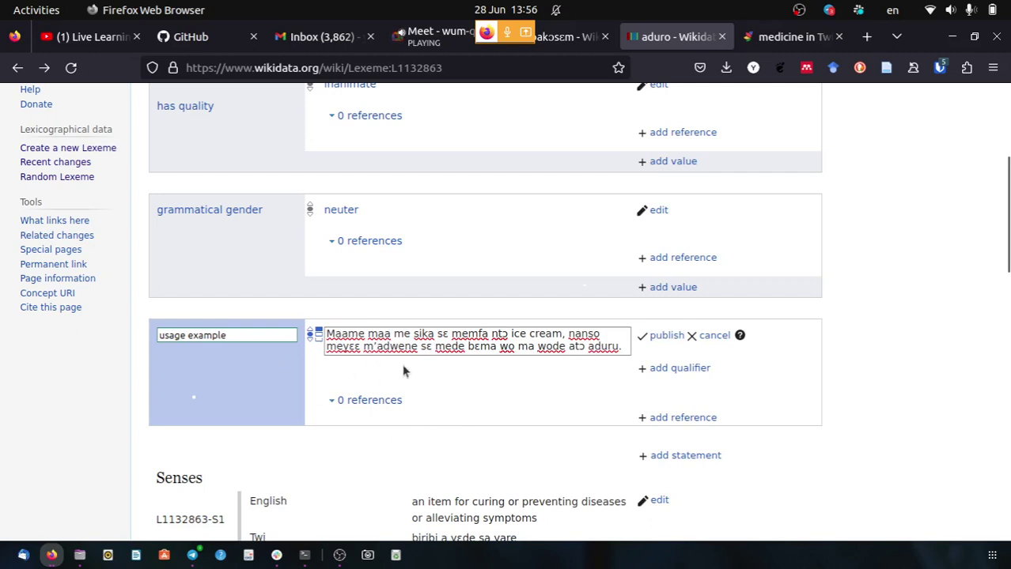
# Add a reference to the usage example statement using the reference URL property.
pyautogui.click(682, 418)
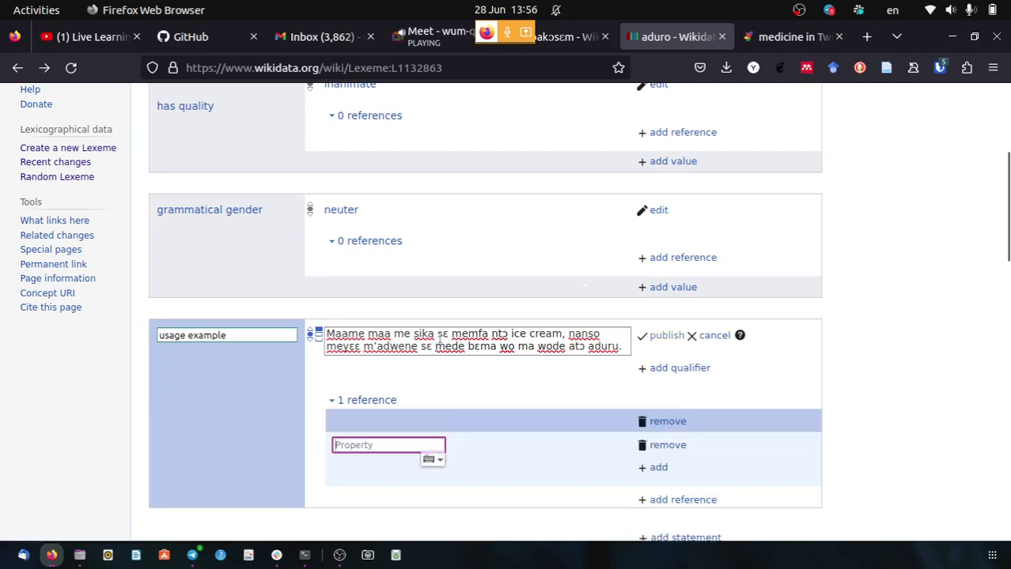
pyautogui.click(760, 37)
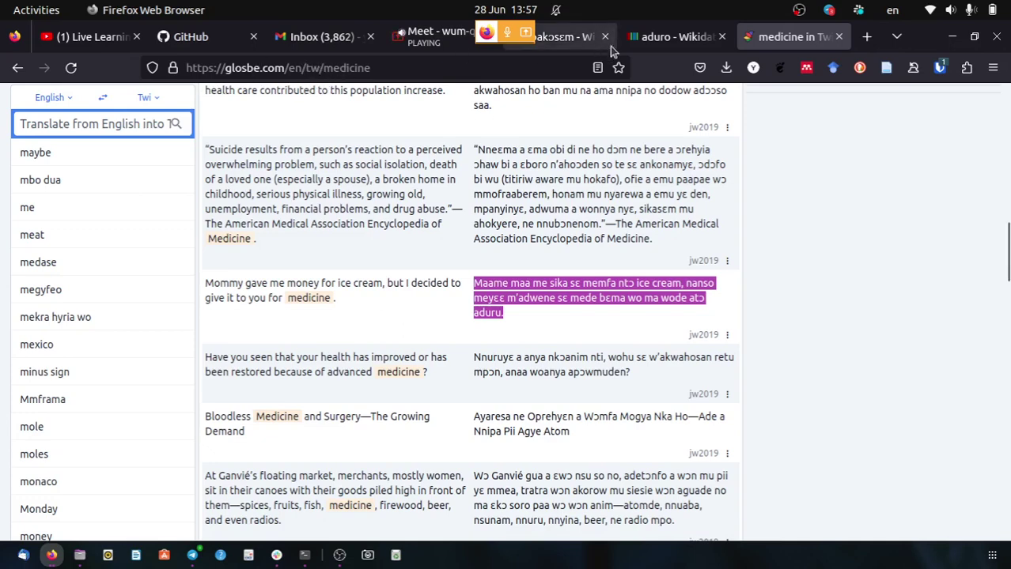
pyautogui.click(642, 37)
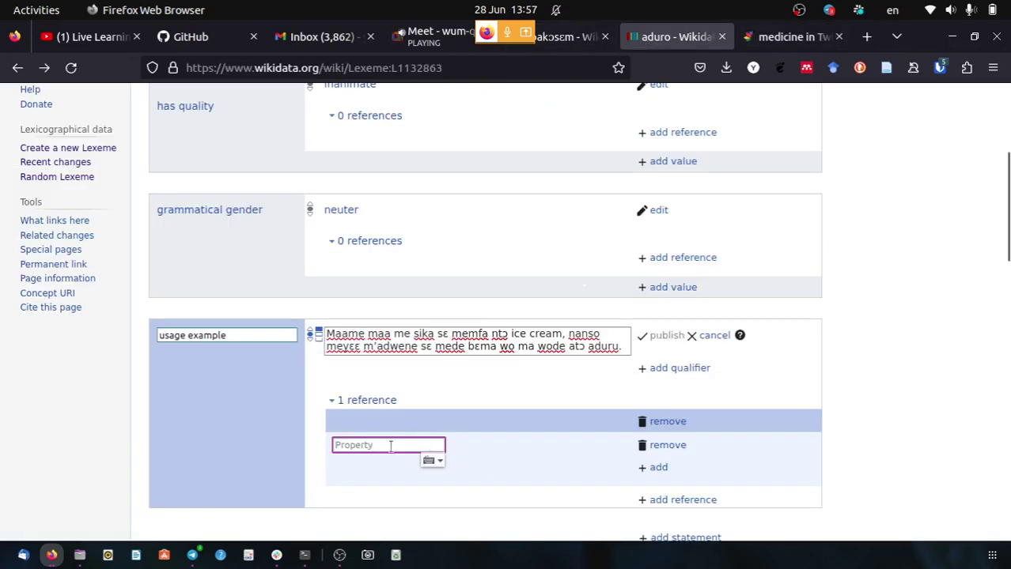
pyautogui.write('reference u')
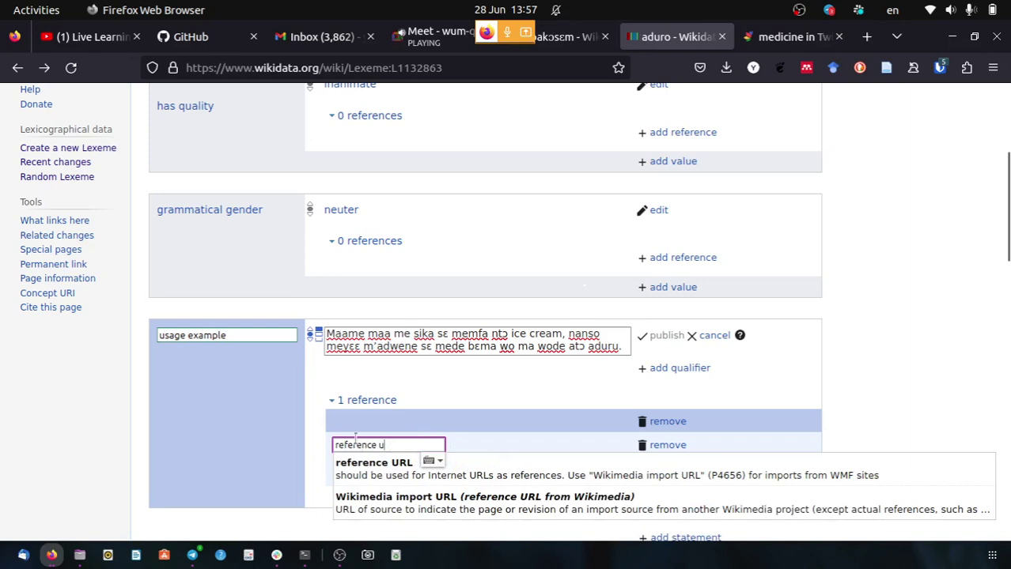
pyautogui.click(557, 478)
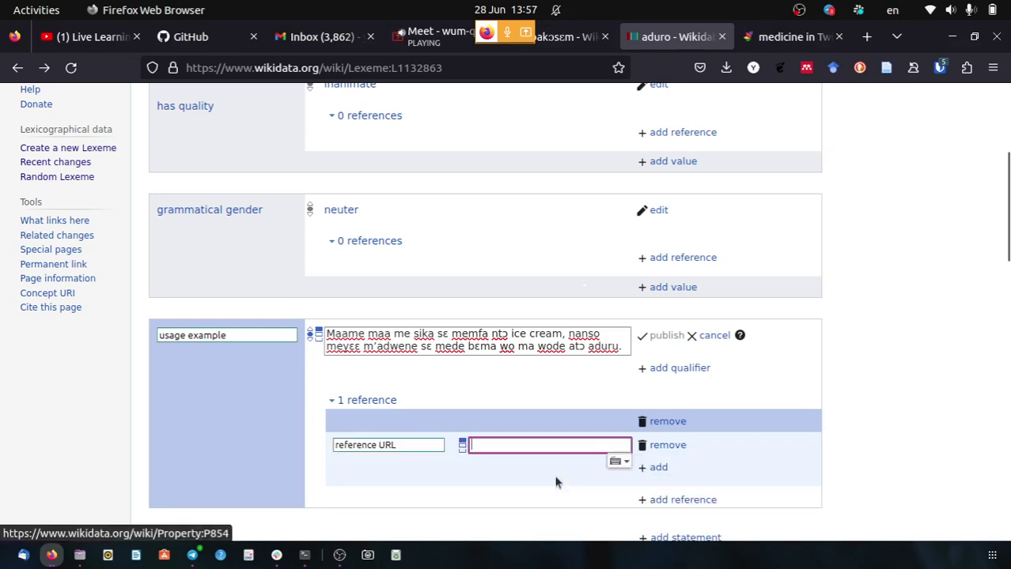
pyautogui.click(763, 41)
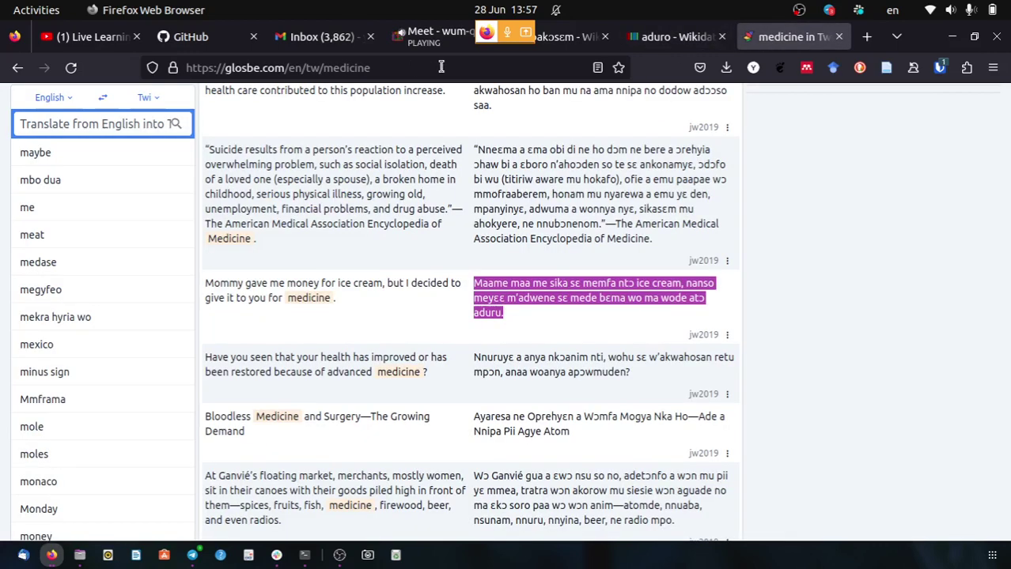
pyautogui.click(194, 67)
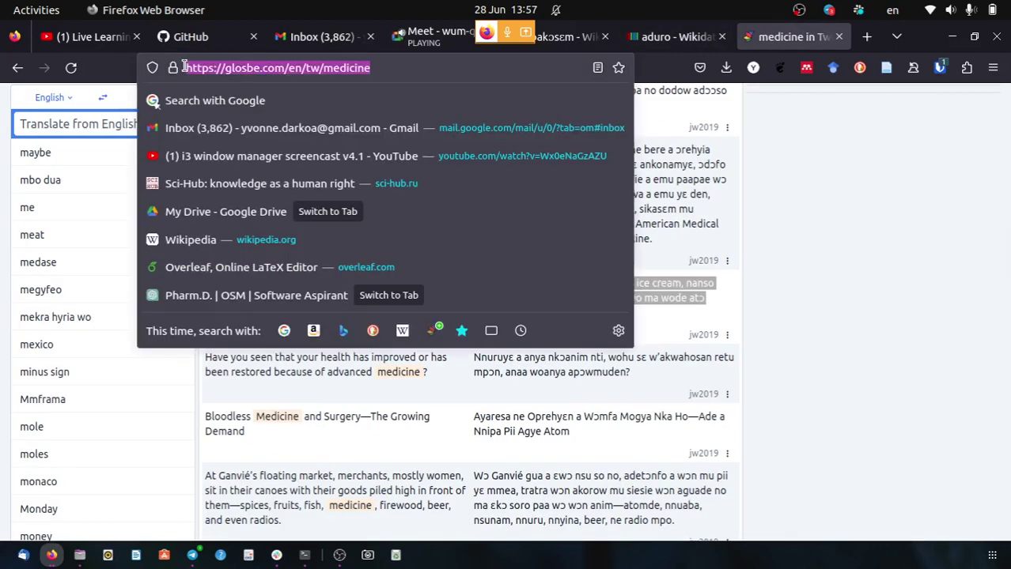
pyautogui.press('Escape')
pyautogui.rightClick(234, 67)
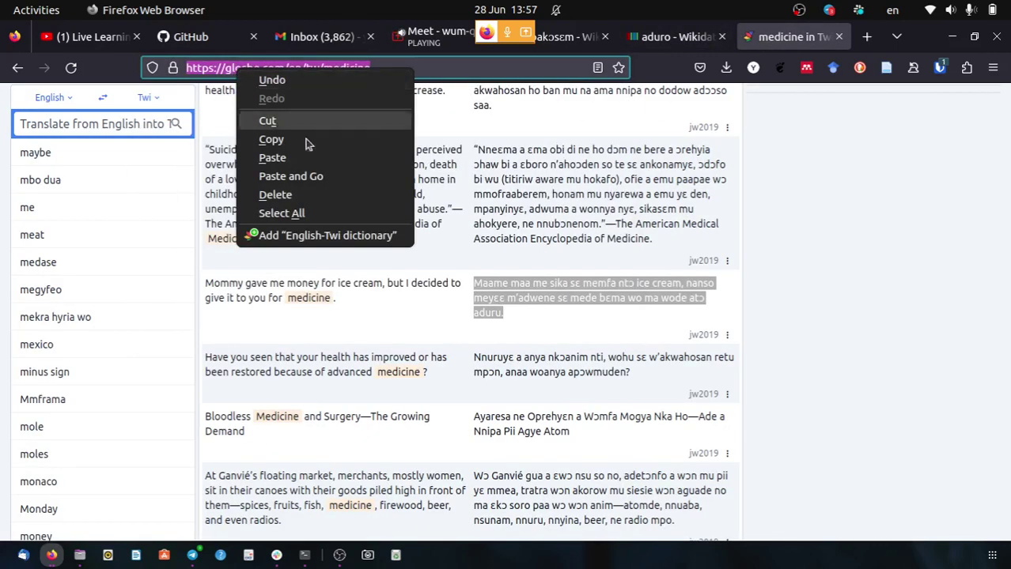
pyautogui.click(312, 141)
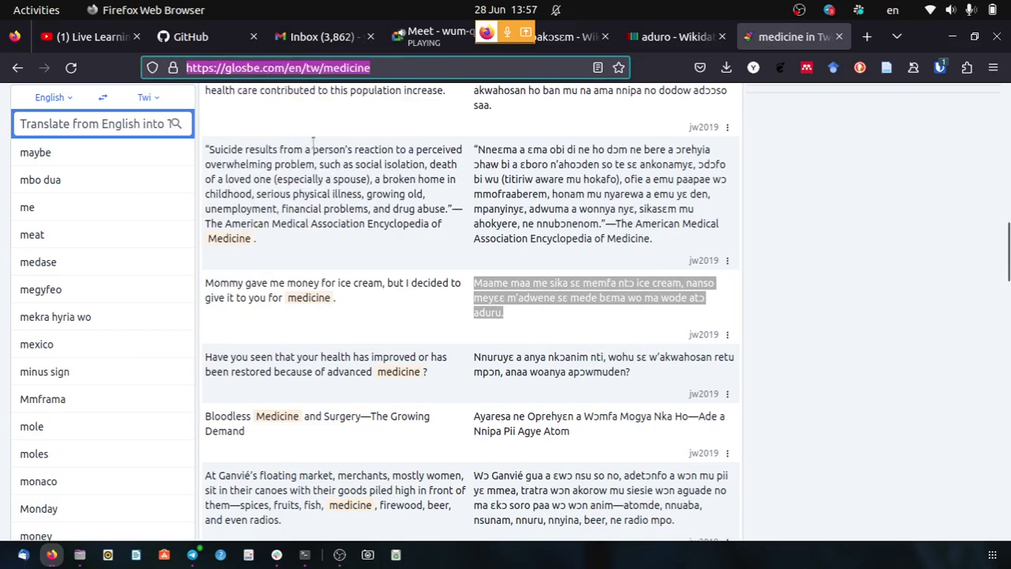
pyautogui.click(666, 37)
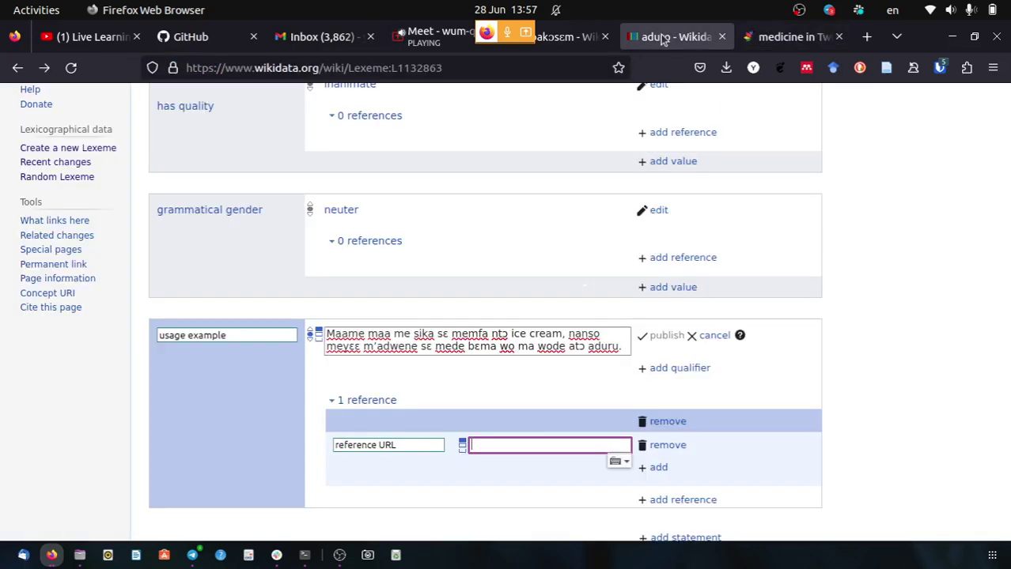
pyautogui.rightClick(502, 447)
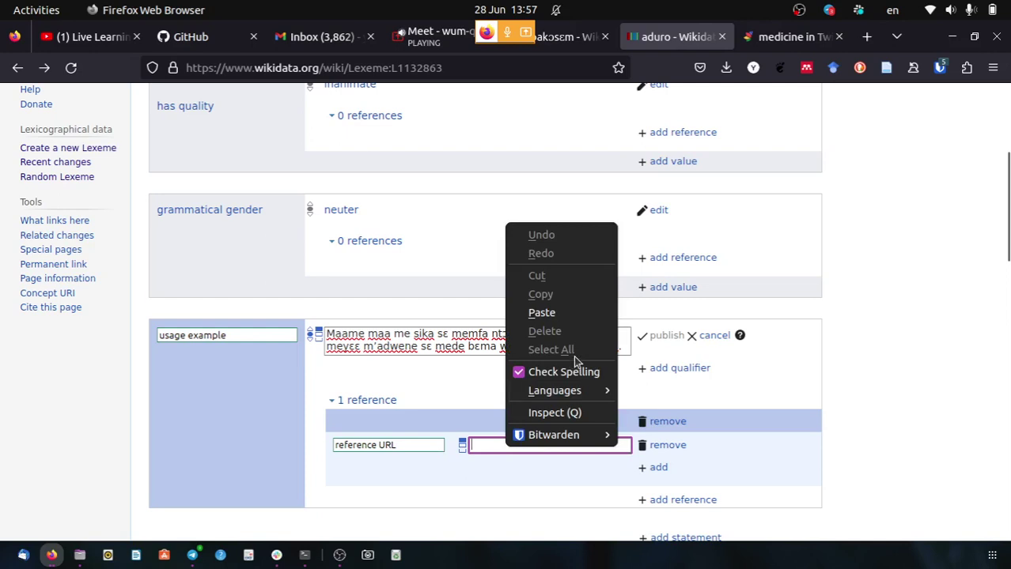
pyautogui.click(575, 310)
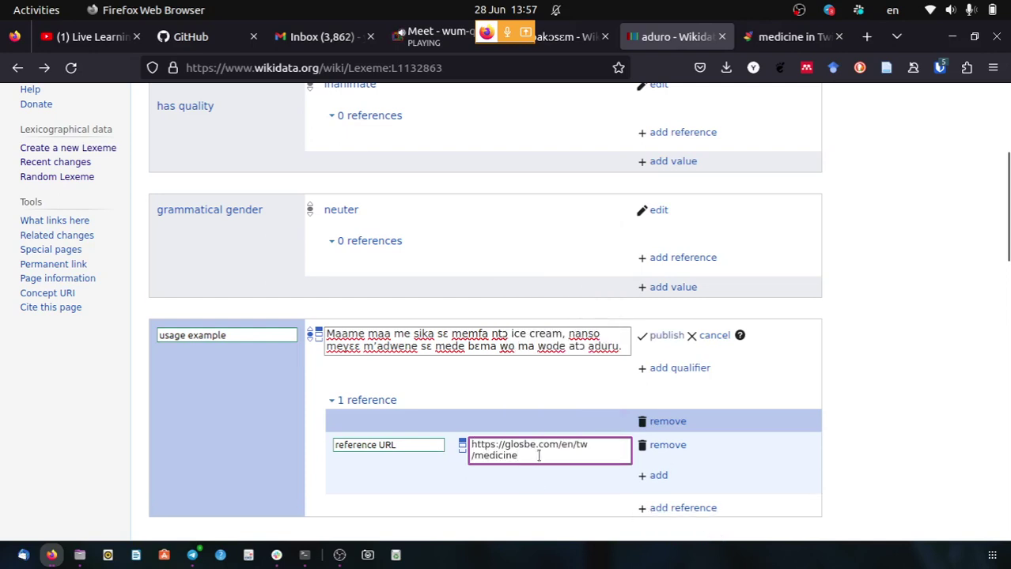
pyautogui.click(666, 336)
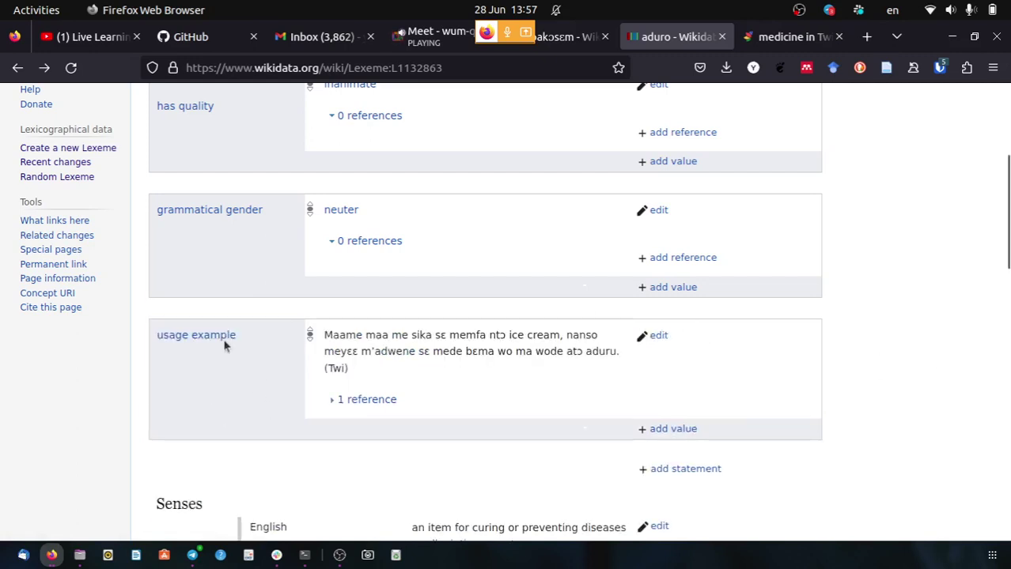
pyautogui.scroll(5, 223, 339)
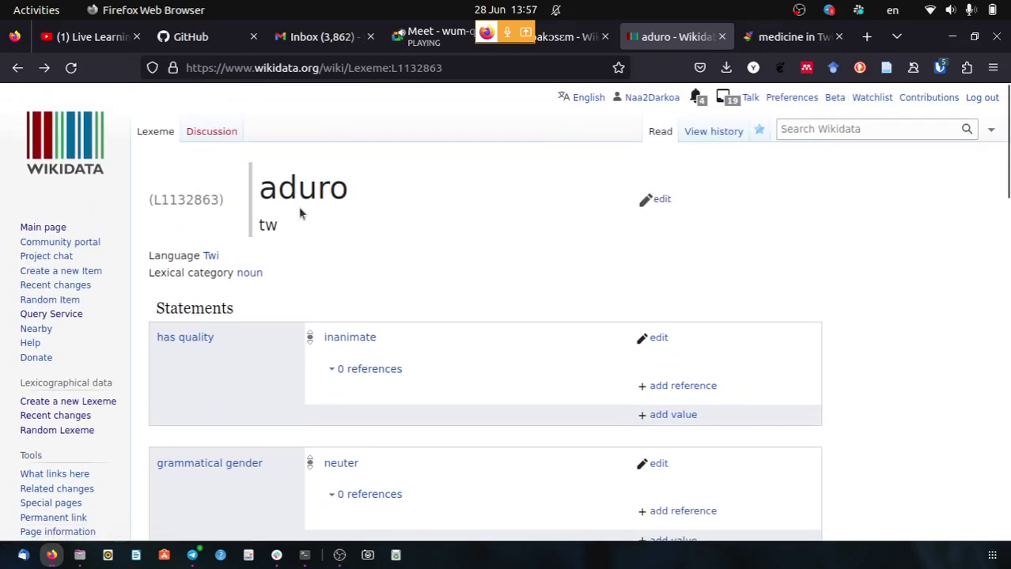
pyautogui.scroll(-5, 334, 463)
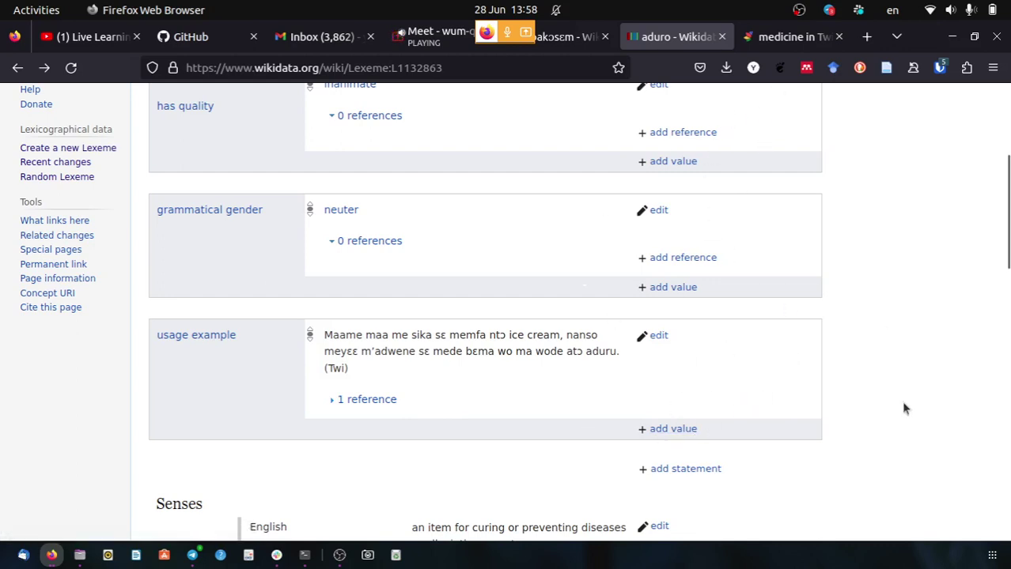
pyautogui.click(795, 42)
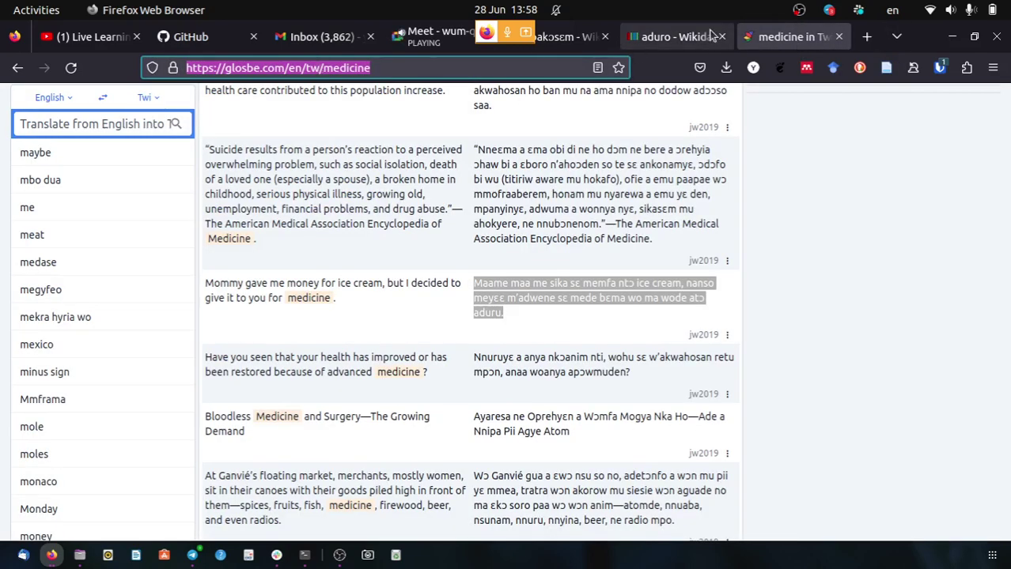
pyautogui.click(682, 30)
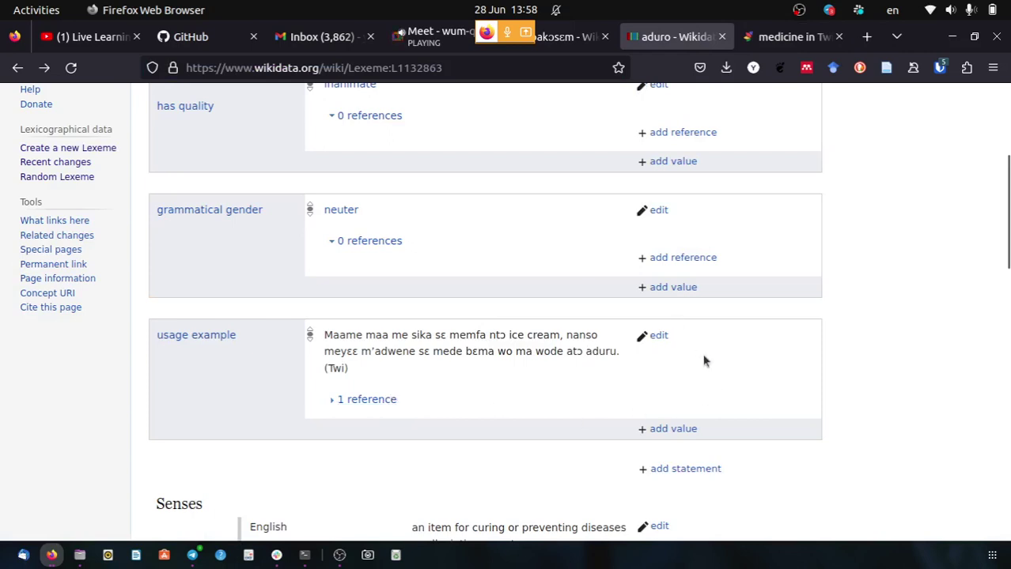
pyautogui.scroll(5, 724, 405)
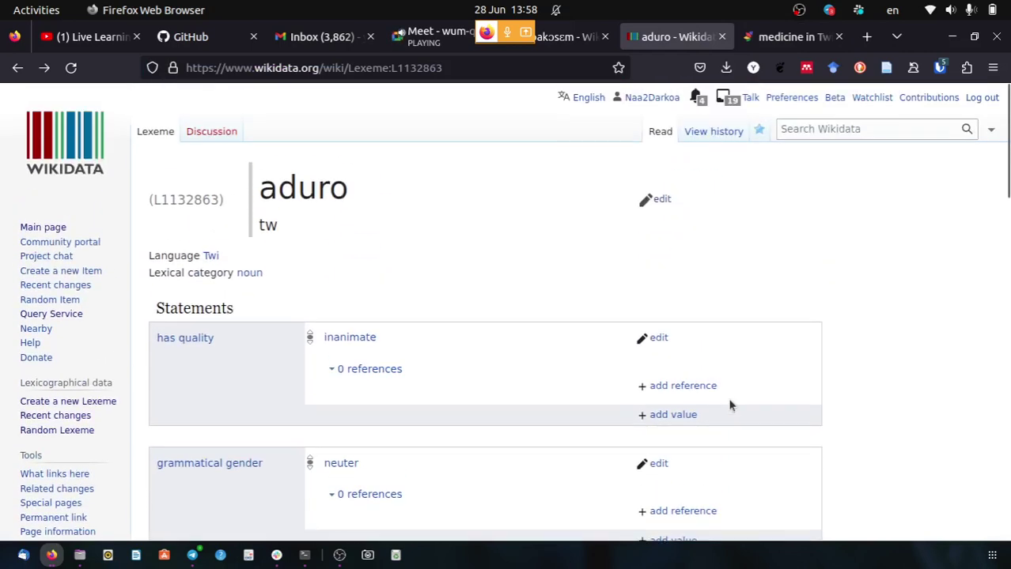
# Review the aduro lexeme's statements and the image statements about its sense.
pyautogui.scroll(-10, 724, 403)
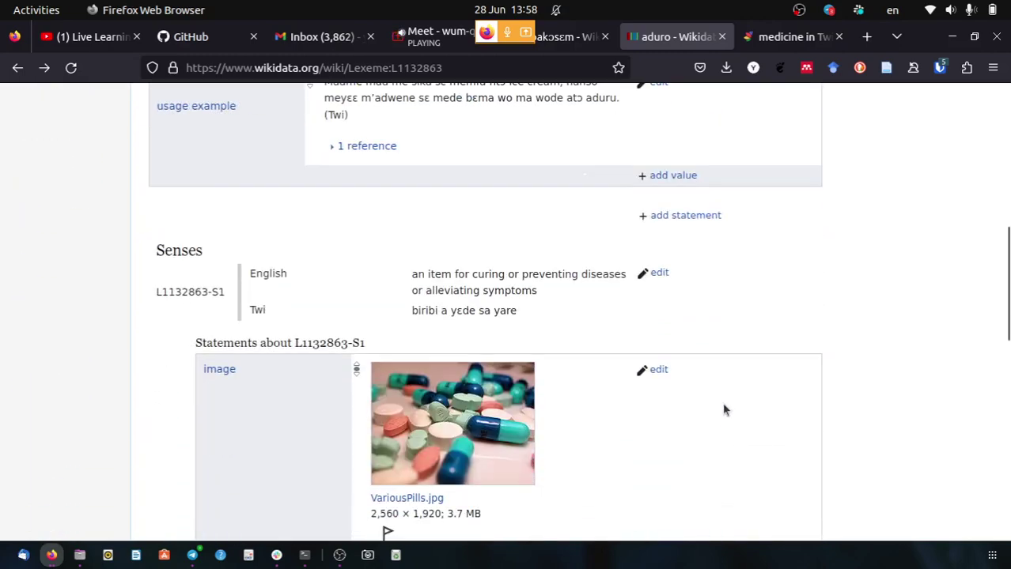
pyautogui.scroll(-5, 722, 413)
pyautogui.scroll(6, 722, 419)
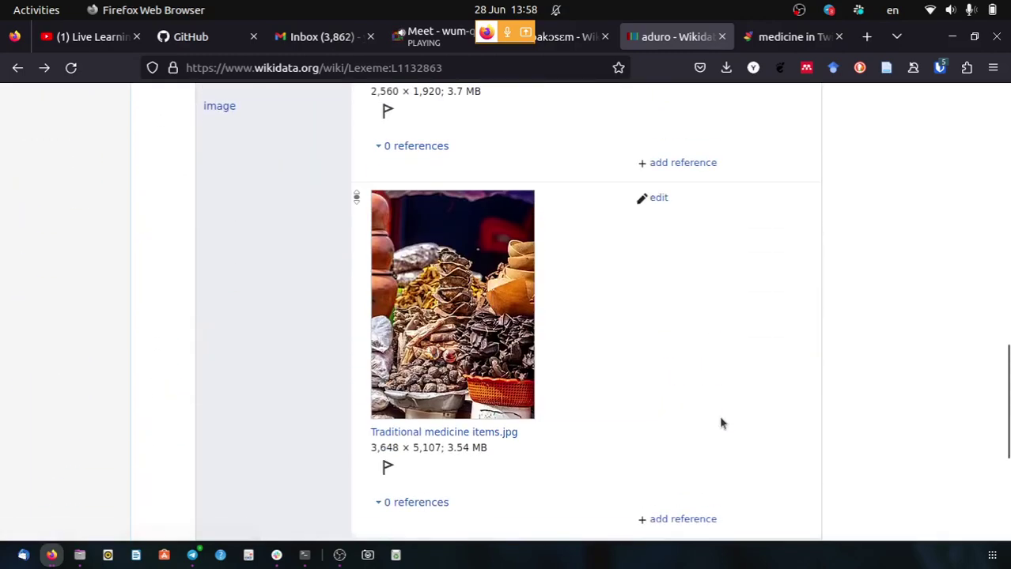
pyautogui.scroll(10, 721, 424)
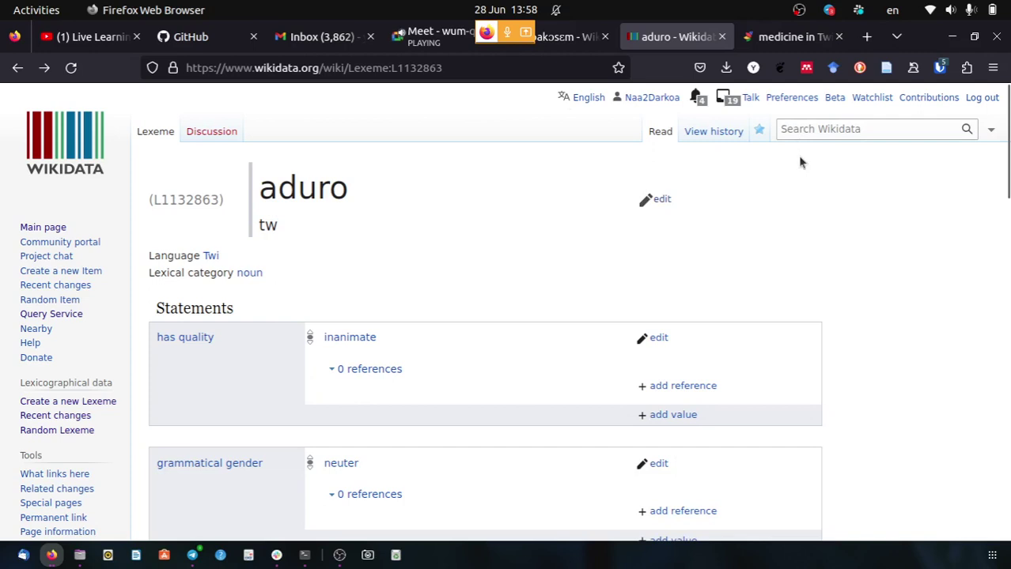
pyautogui.scroll(-2, 794, 162)
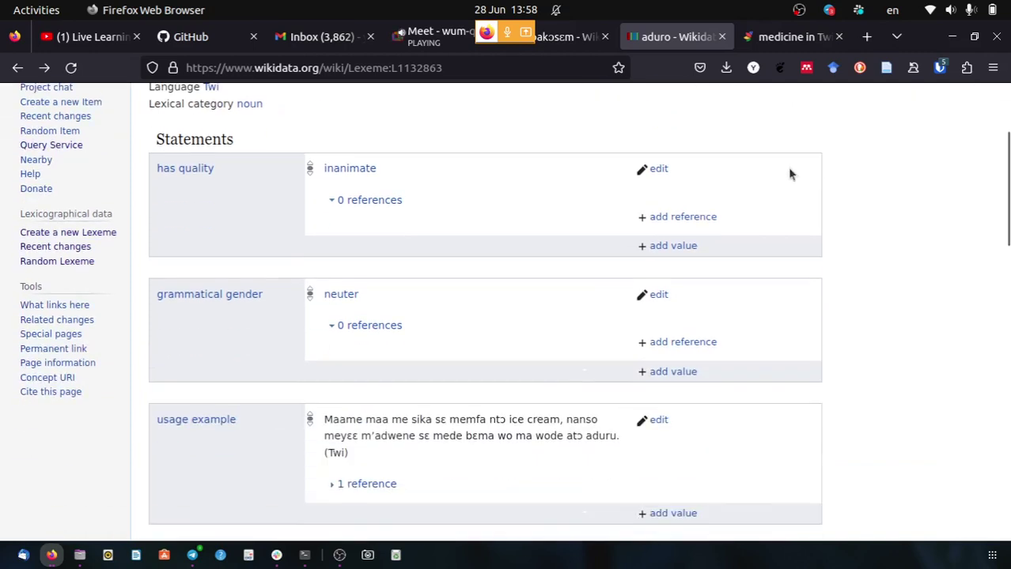
pyautogui.click(660, 171)
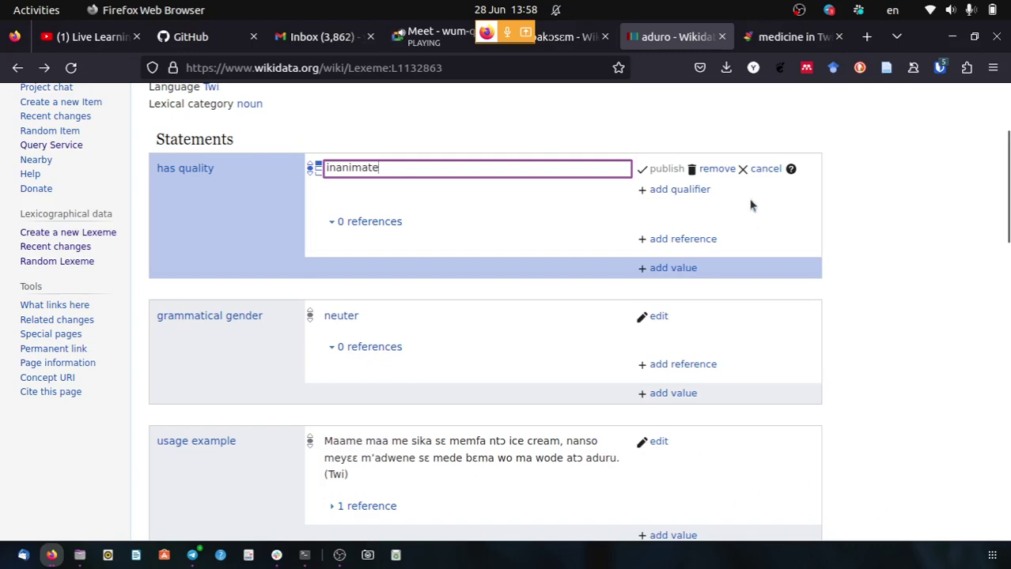
pyautogui.scroll(-2, 831, 519)
pyautogui.scroll(-4, 831, 519)
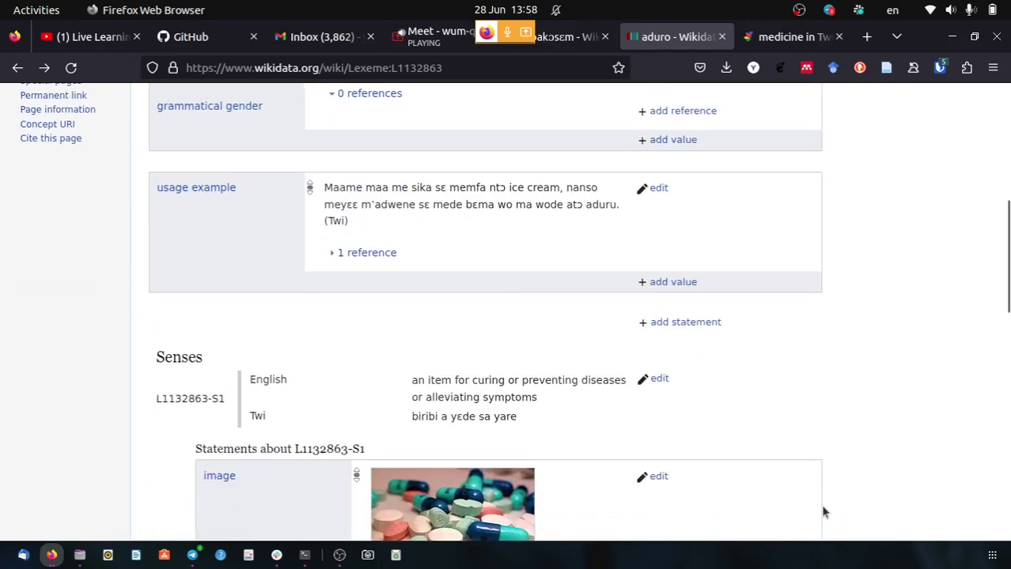
pyautogui.scroll(2, 814, 449)
pyautogui.scroll(8, 721, 300)
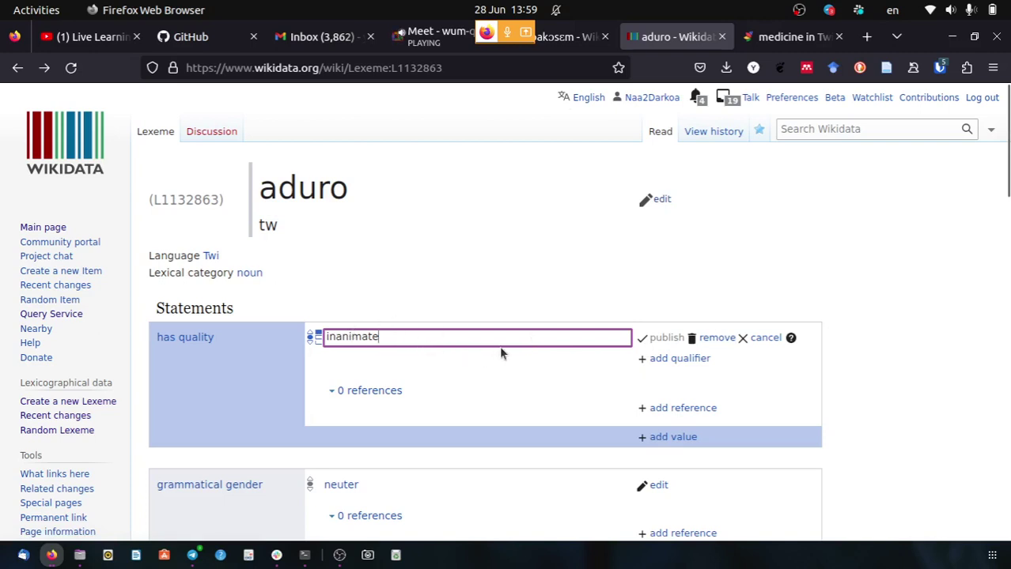
pyautogui.click(760, 341)
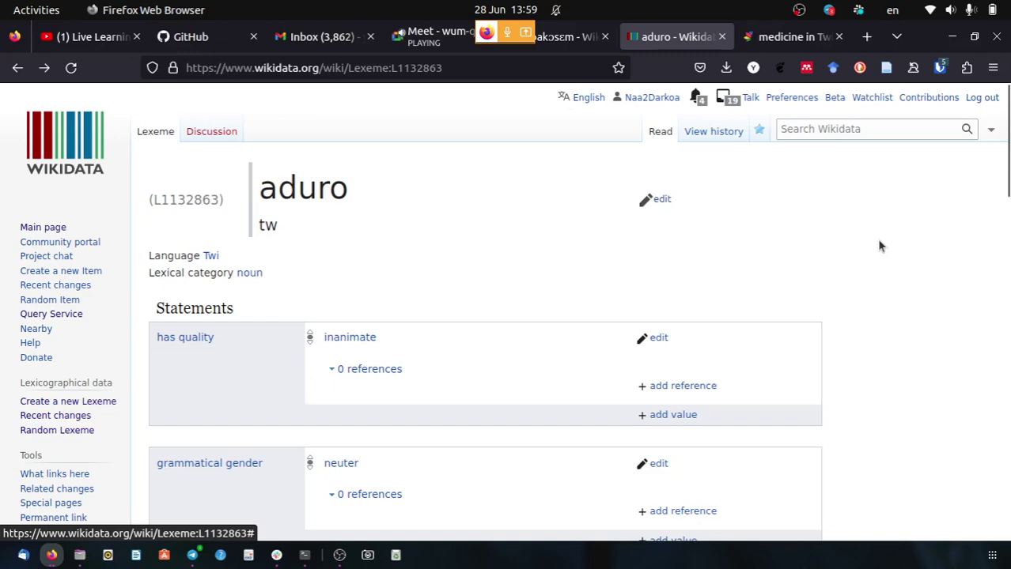
# Examine how the aduro lexeme page is organised, from the lexeme statements through the sense and its image statements to the Forms section.
pyautogui.scroll(-15, 877, 246)
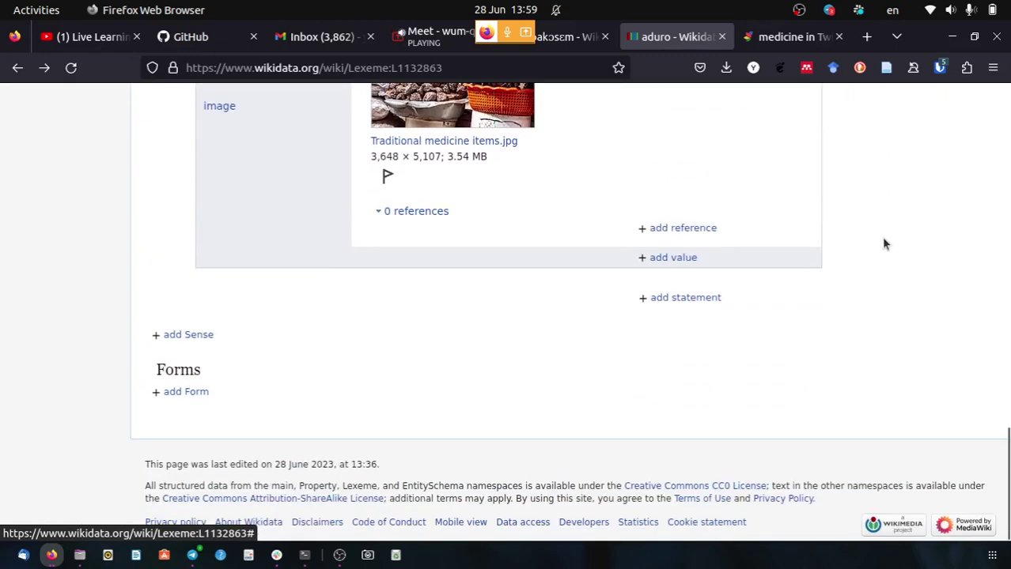
pyautogui.scroll(10, 883, 245)
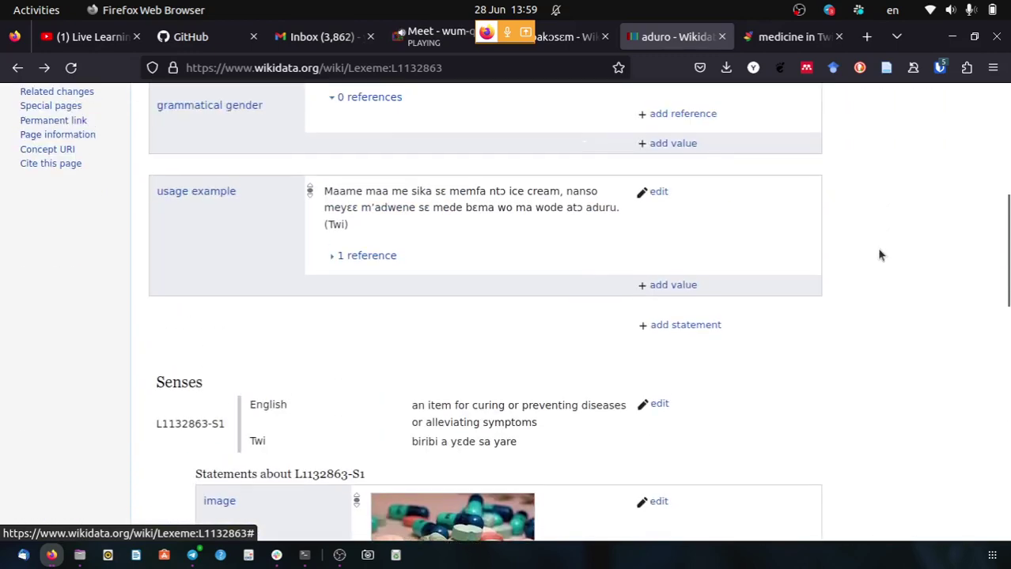
pyautogui.scroll(3, 869, 253)
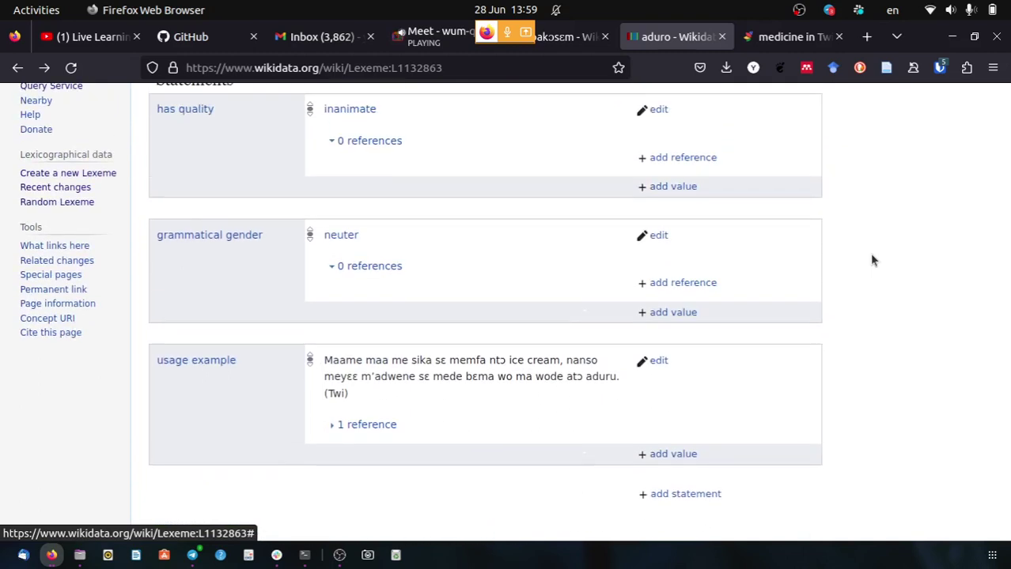
pyautogui.scroll(-3, 396, 405)
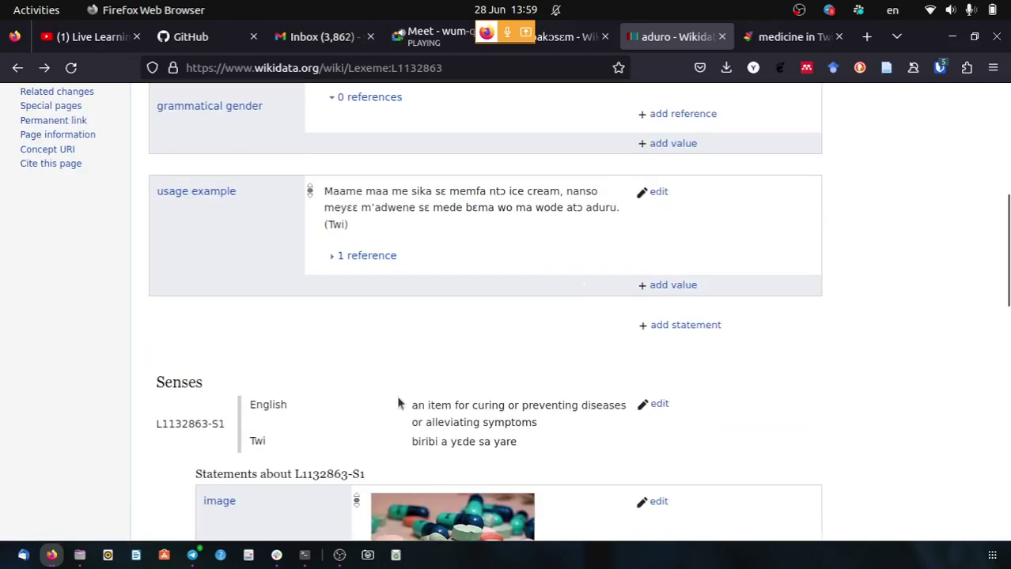
pyautogui.scroll(3, 397, 393)
pyautogui.scroll(-8, 397, 393)
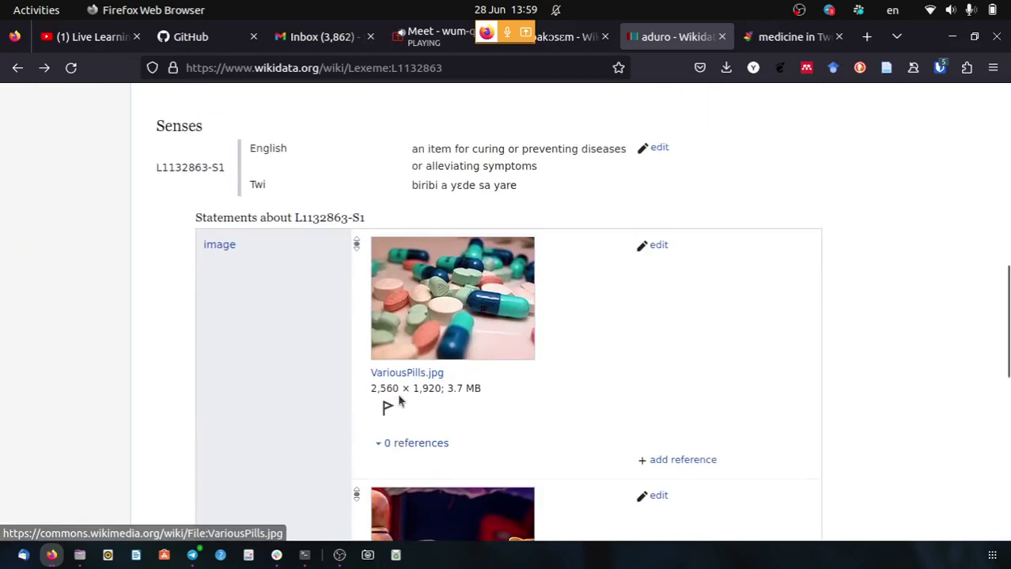
pyautogui.scroll(2, 400, 404)
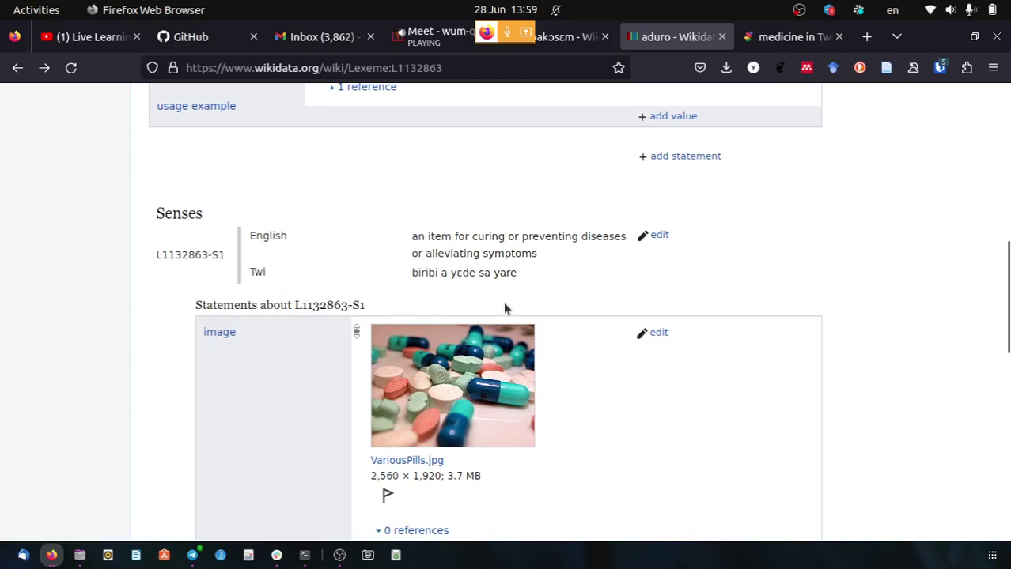
pyautogui.scroll(6, 505, 308)
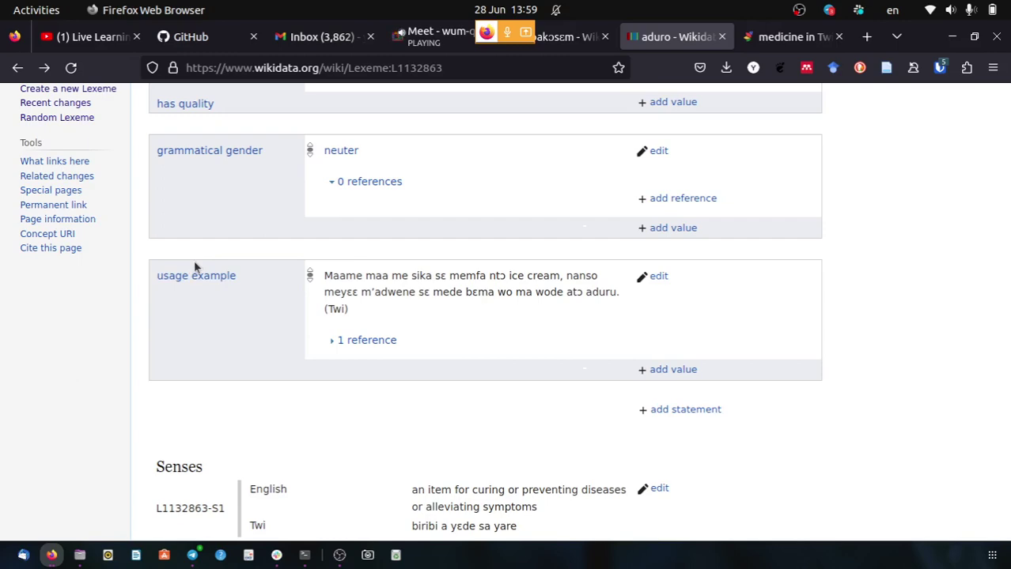
pyautogui.scroll(-10, 258, 306)
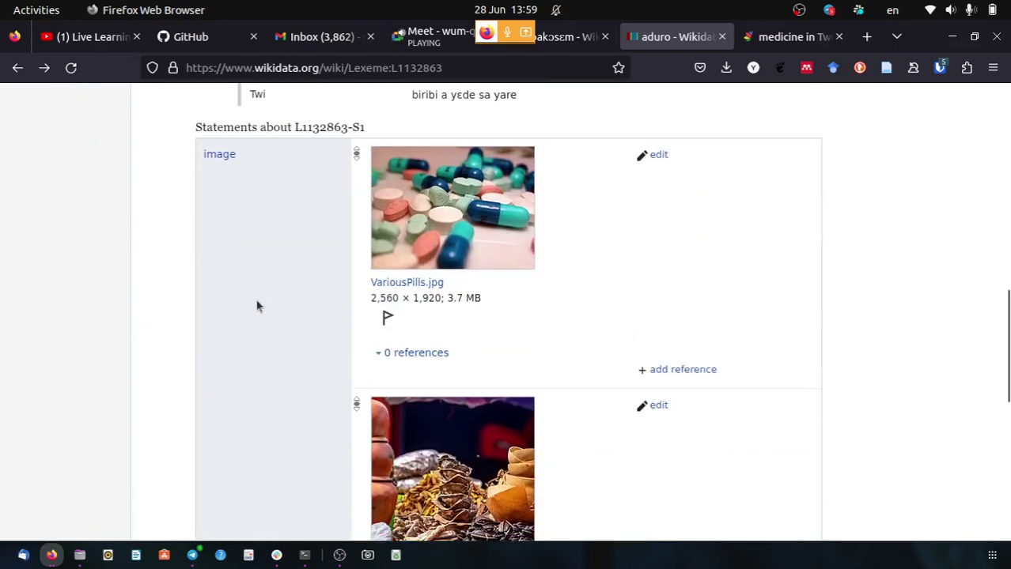
pyautogui.scroll(-3, 256, 306)
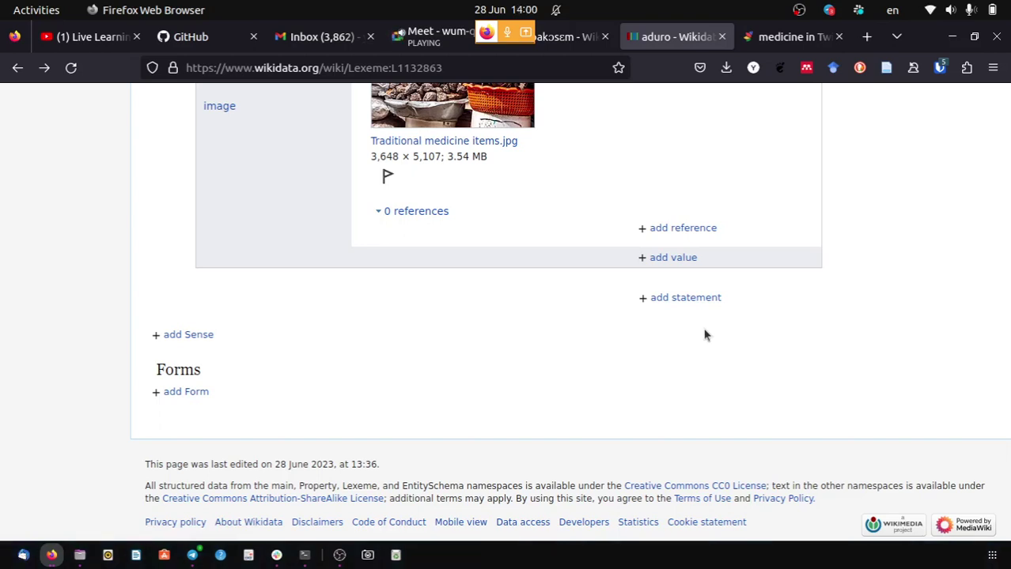
pyautogui.scroll(10, 710, 325)
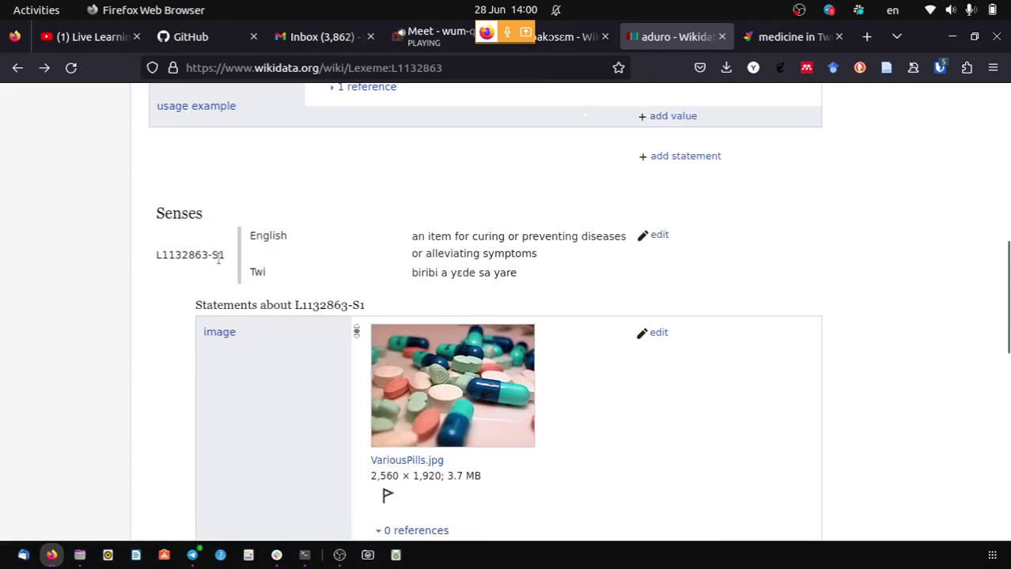
pyautogui.scroll(-3, 227, 267)
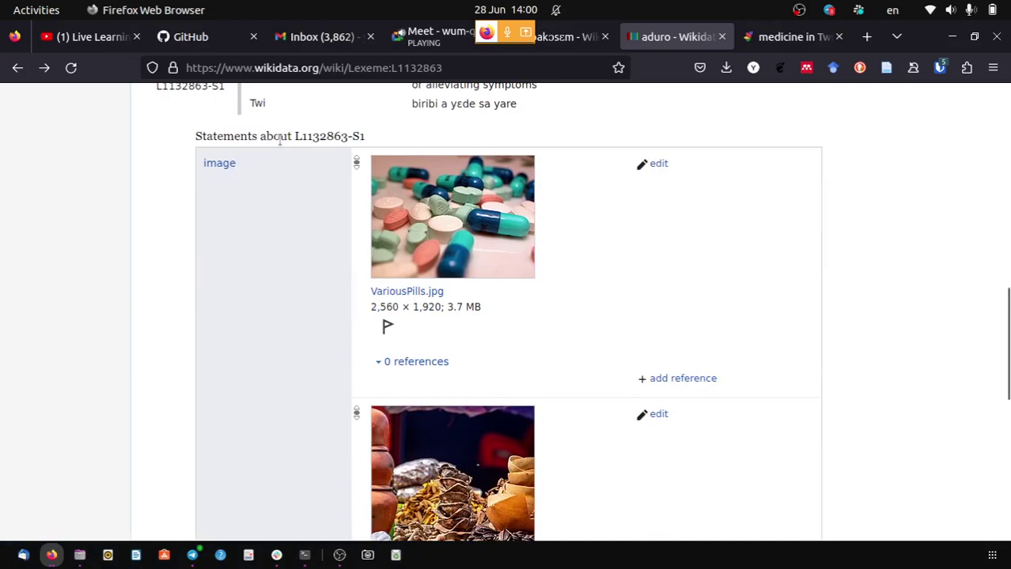
pyautogui.scroll(-10, 352, 149)
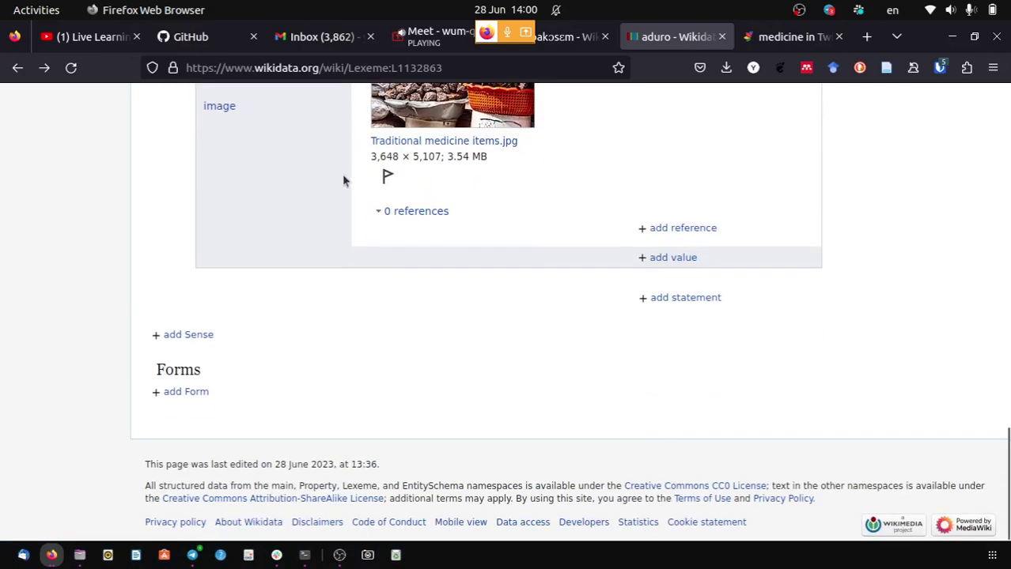
pyautogui.scroll(15, 343, 178)
pyautogui.scroll(-12, 378, 421)
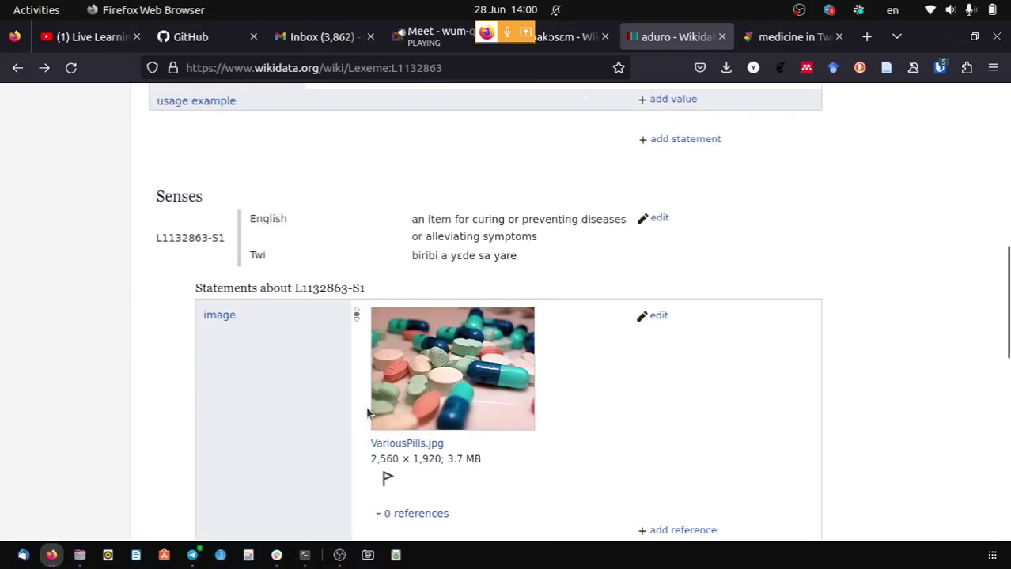
pyautogui.scroll(-3, 378, 421)
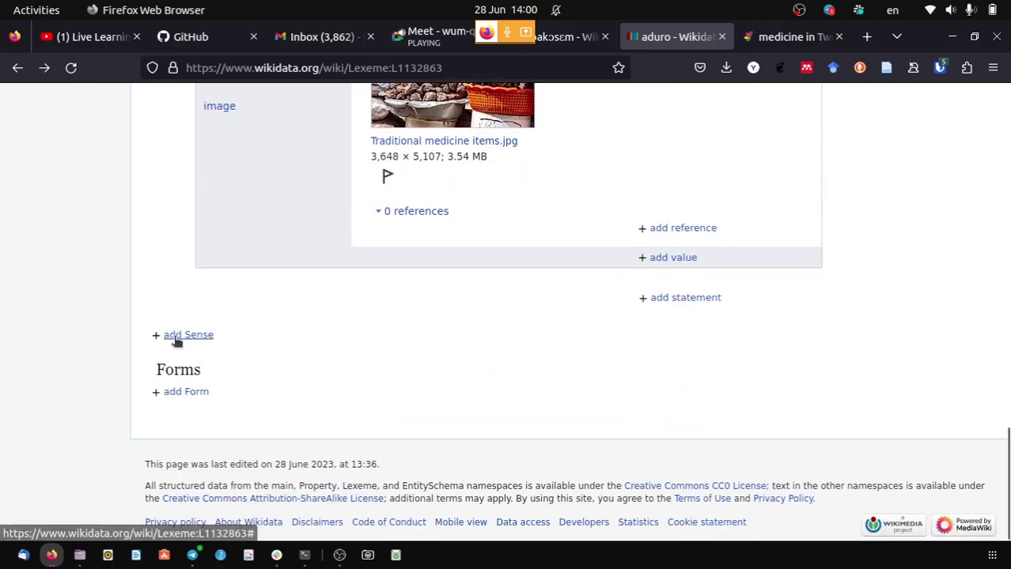
pyautogui.click(175, 339)
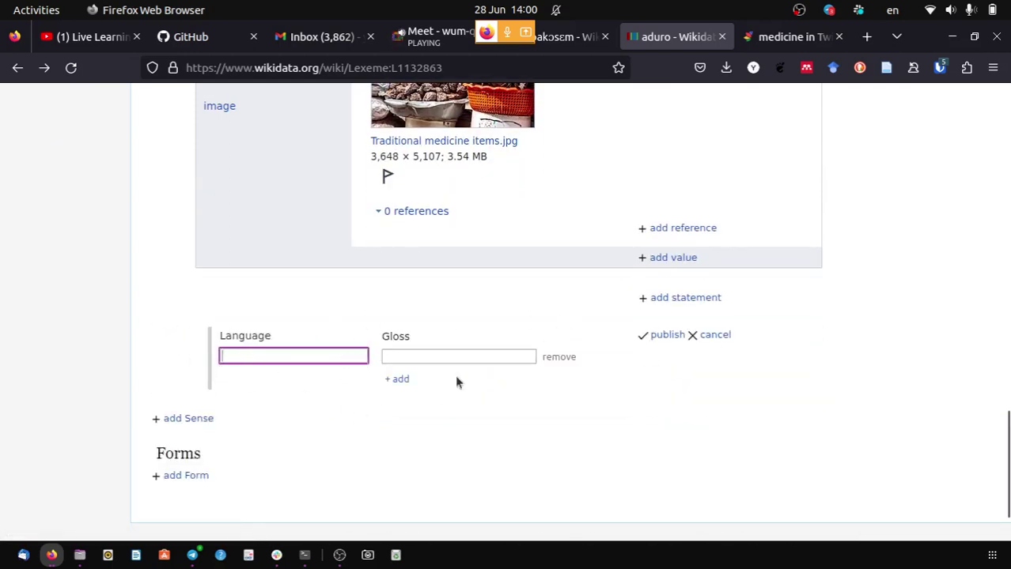
pyautogui.scroll(10, 289, 338)
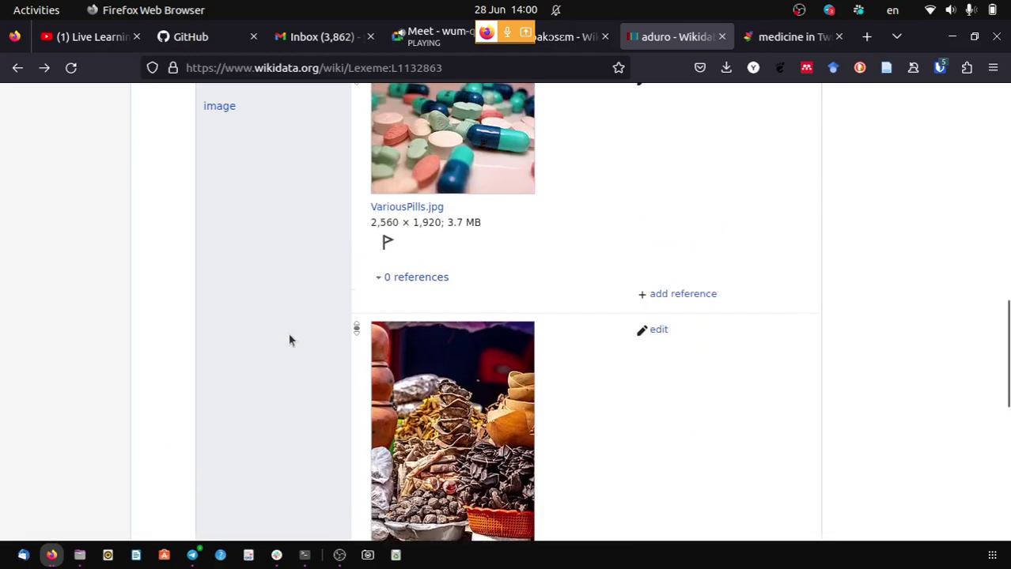
pyautogui.scroll(-3, 283, 431)
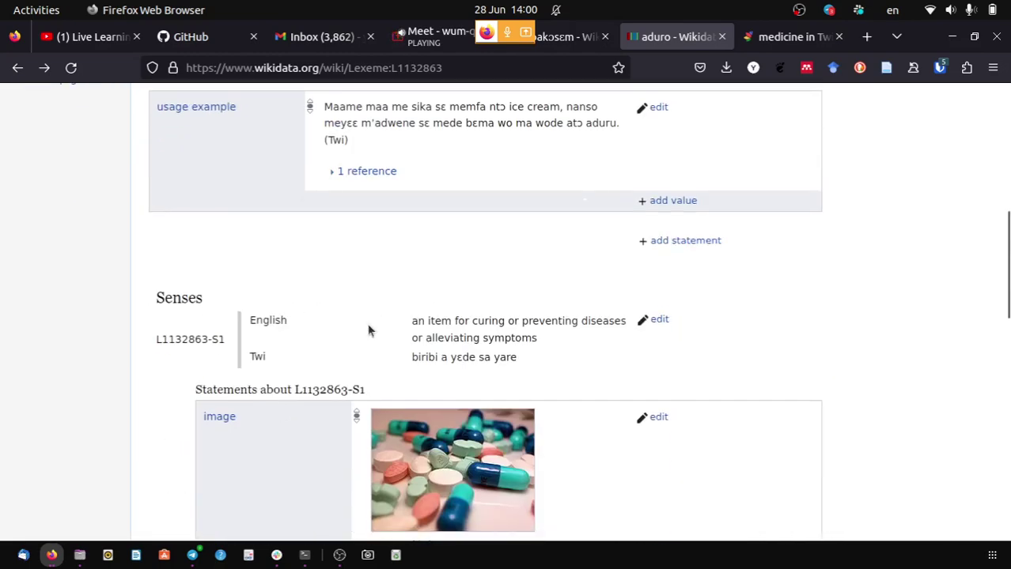
pyautogui.scroll(-10, 417, 337)
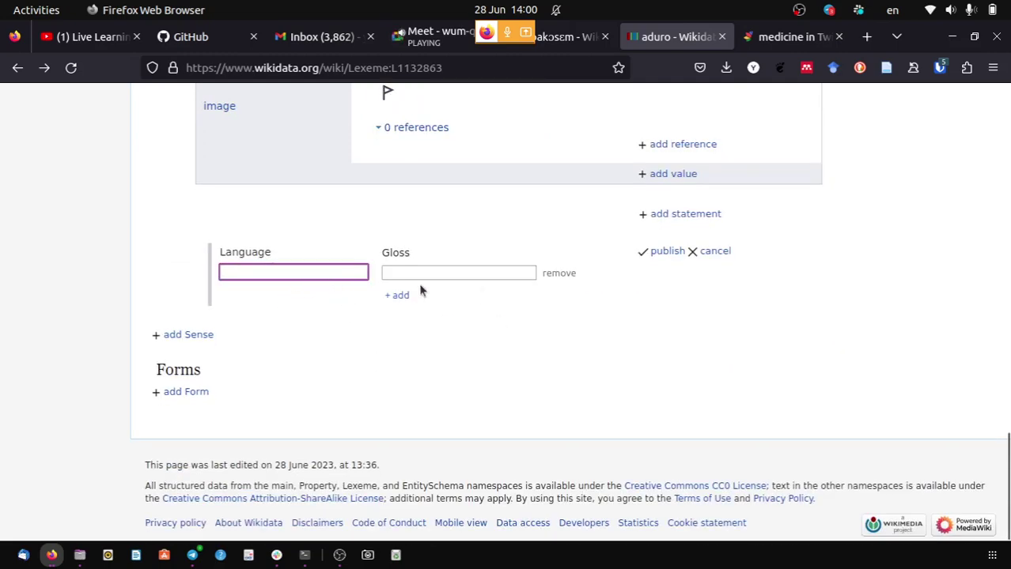
pyautogui.click(709, 250)
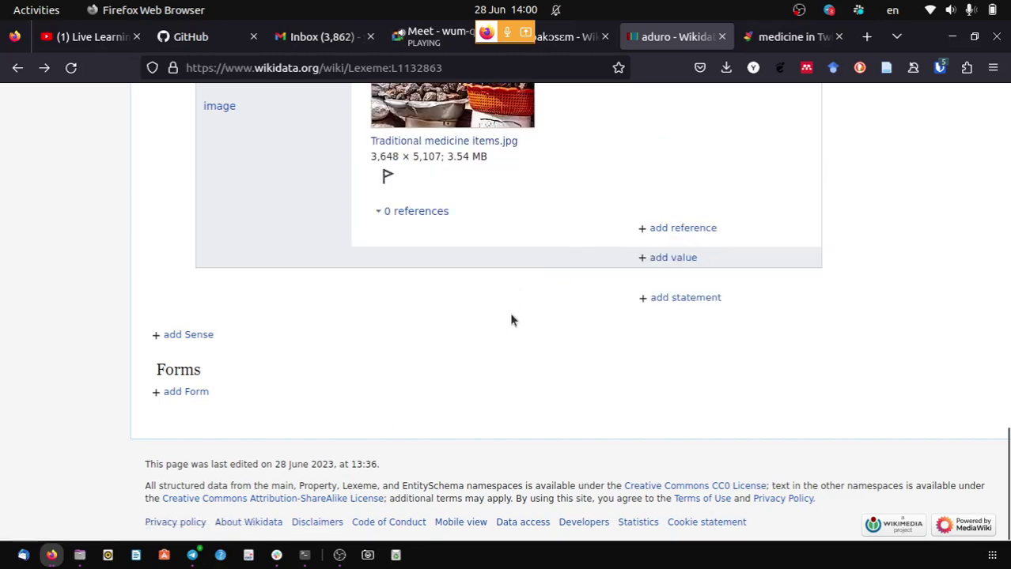
# Start a new form on the aduro lexeme and give it the grammatical feature singular (grammatical number).
pyautogui.scroll(15, 509, 321)
pyautogui.scroll(-15, 505, 316)
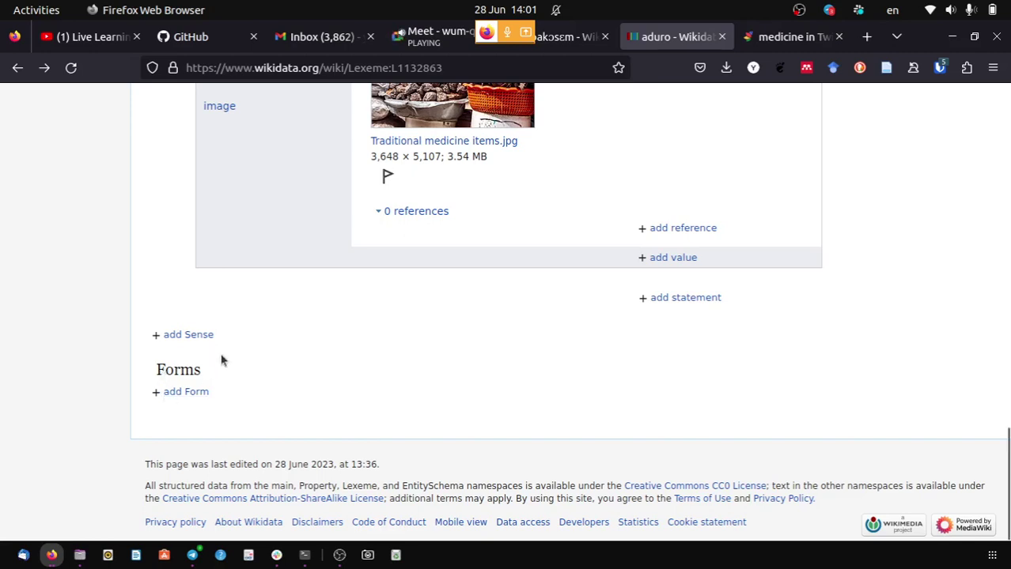
pyautogui.click(184, 393)
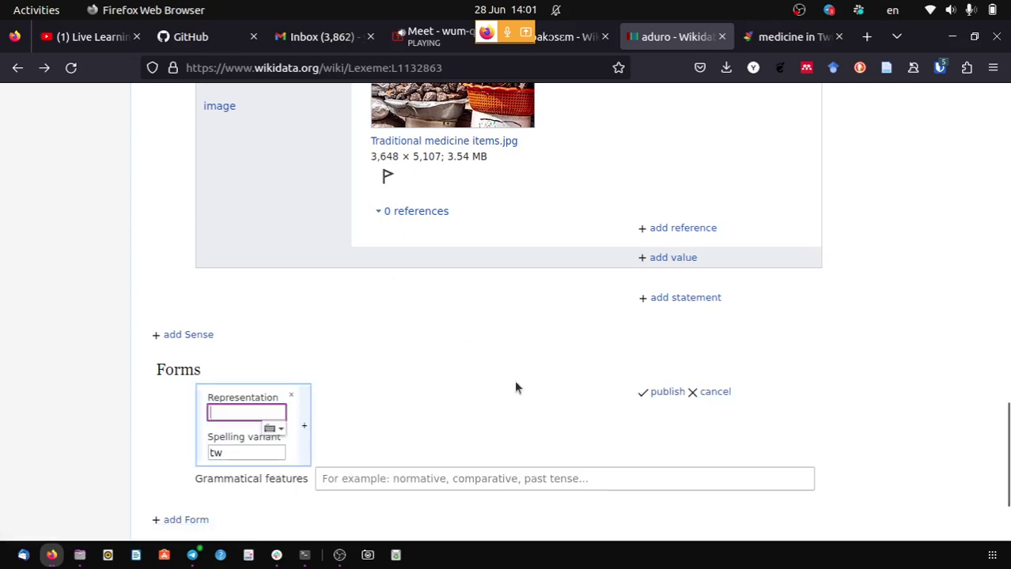
pyautogui.scroll(-1, 508, 380)
pyautogui.scroll(-1, 507, 380)
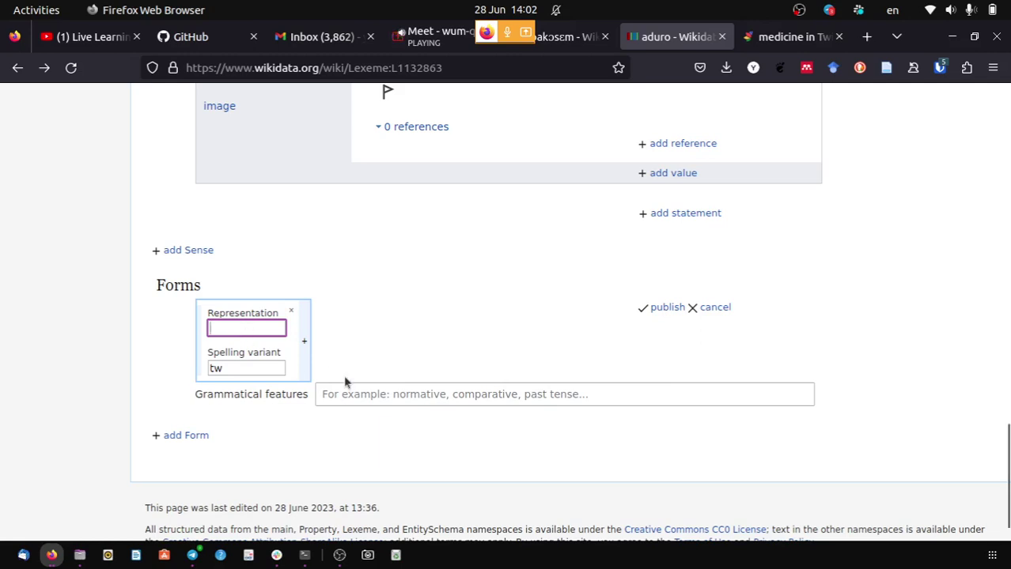
pyautogui.click(378, 391)
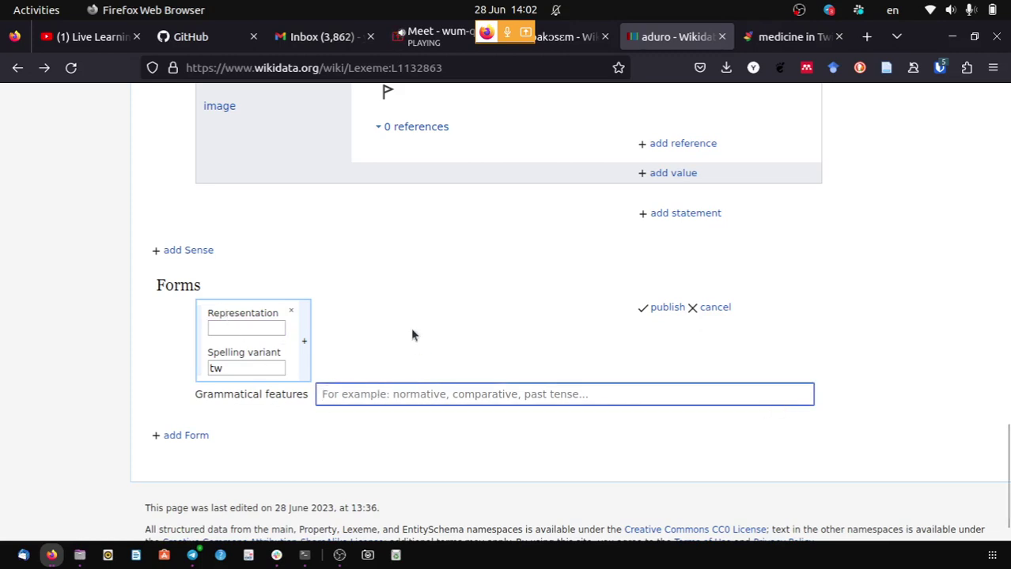
pyautogui.write('singular')
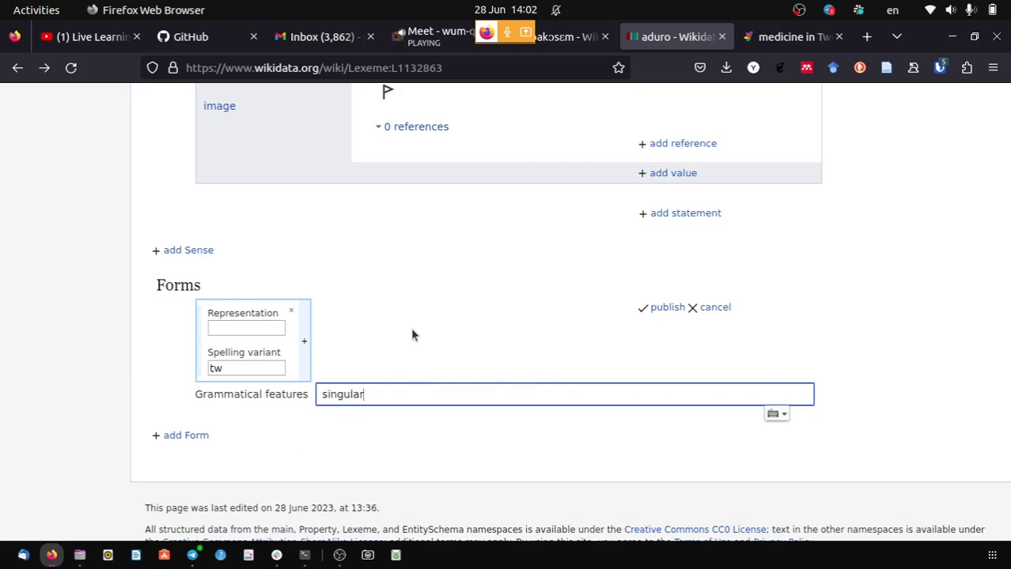
pyautogui.press('BackSpace')
pyautogui.write('r')
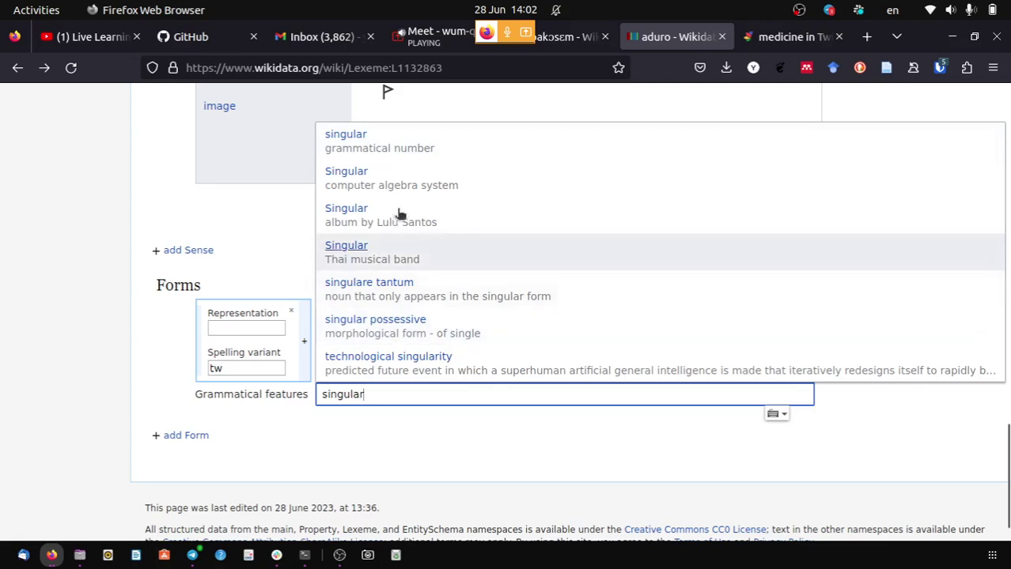
pyautogui.click(395, 148)
# Enter aduro as the representation of the new form and publish it.
pyautogui.click(233, 327)
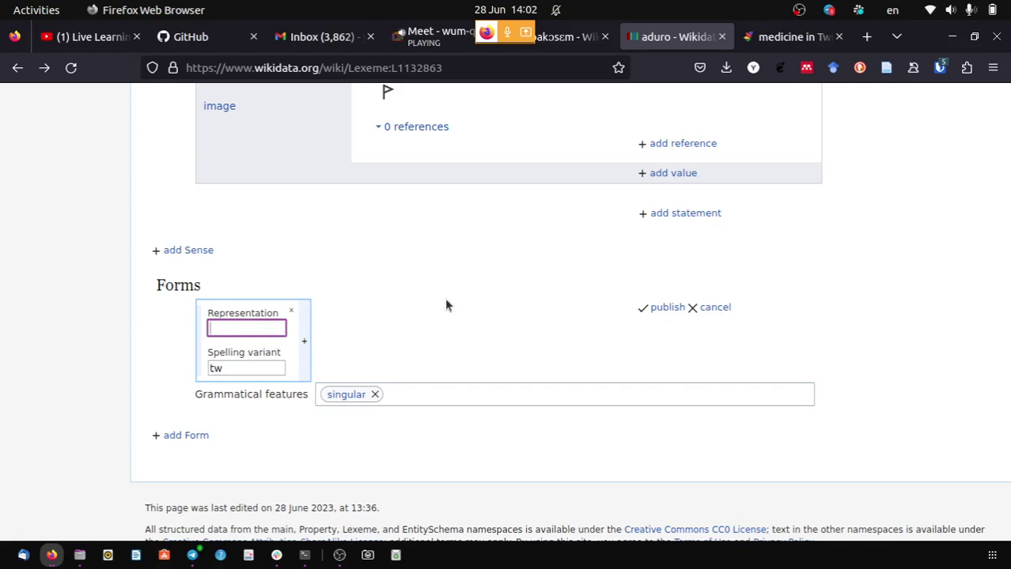
pyautogui.write('aduro')
pyautogui.click(670, 314)
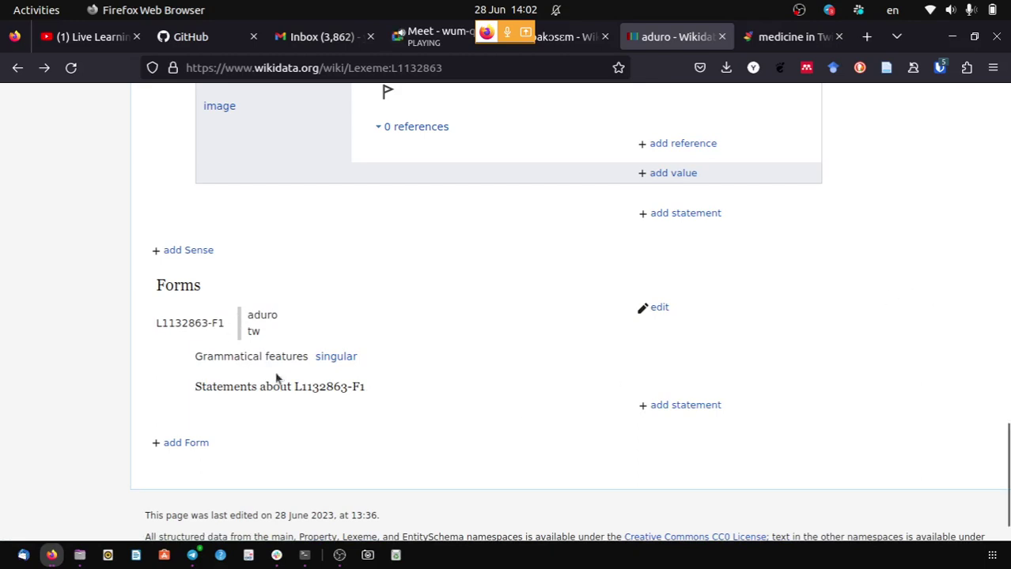
# Start a second form on the aduro lexeme and give it the grammatical feature plural (grammatical number).
pyautogui.click(199, 449)
pyautogui.scroll(-2, 481, 366)
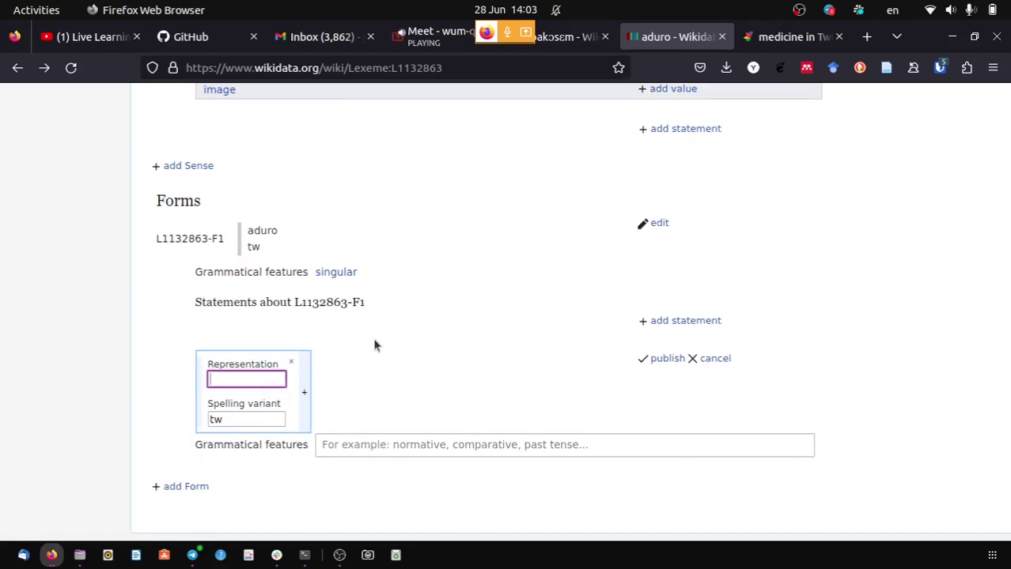
pyautogui.click(431, 448)
pyautogui.write('plural')
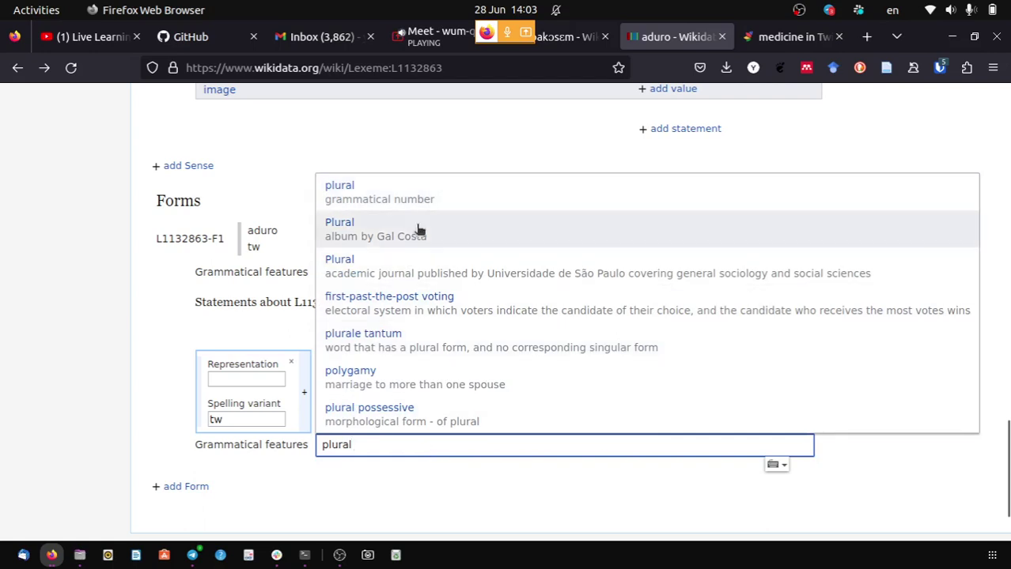
pyautogui.click(421, 202)
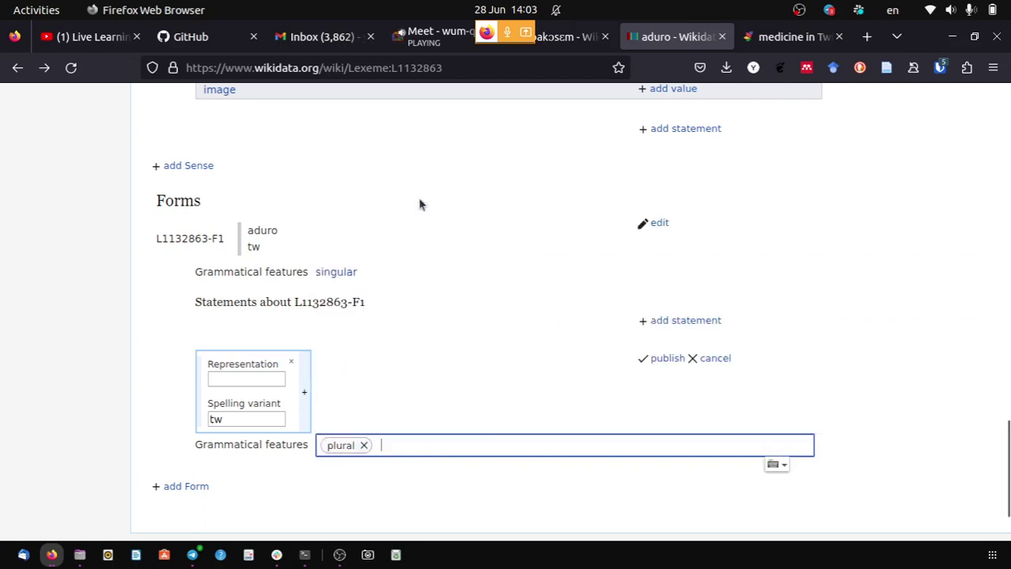
# Check the Twi plural in the Glosbe translations of medicine, enter nnuru as the new form's representation and publish it.
pyautogui.click(215, 379)
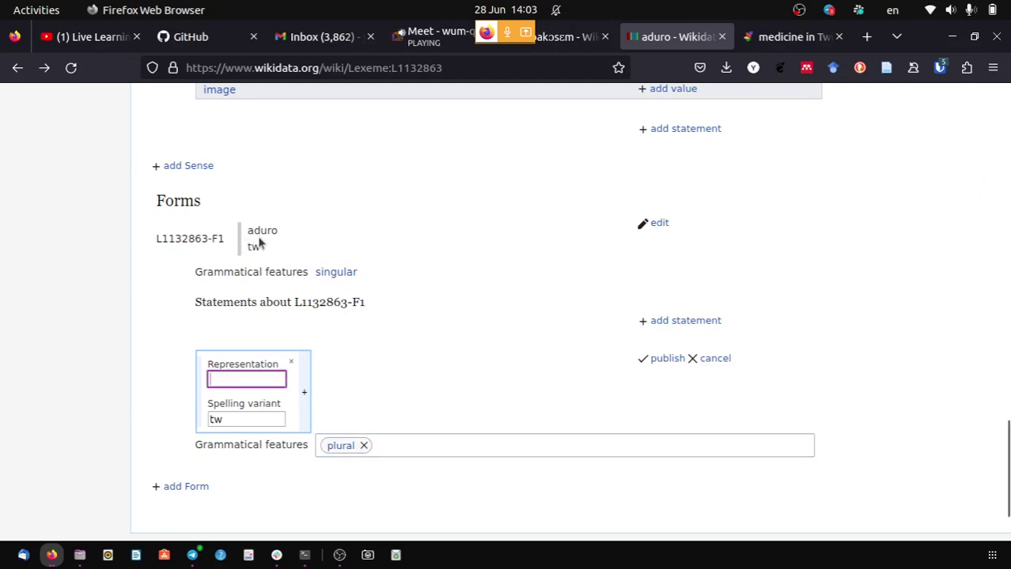
pyautogui.click(808, 39)
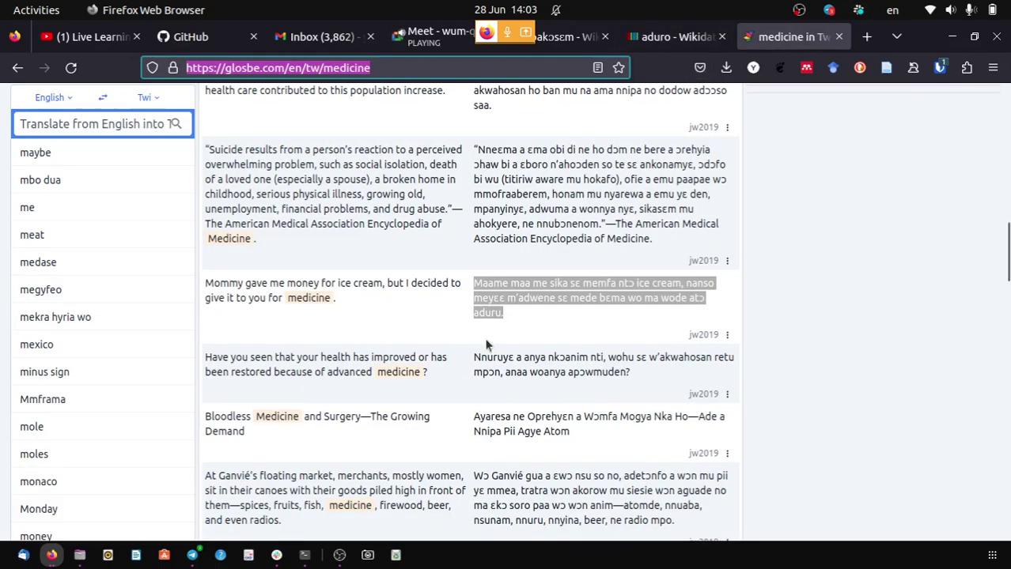
pyautogui.scroll(5, 404, 366)
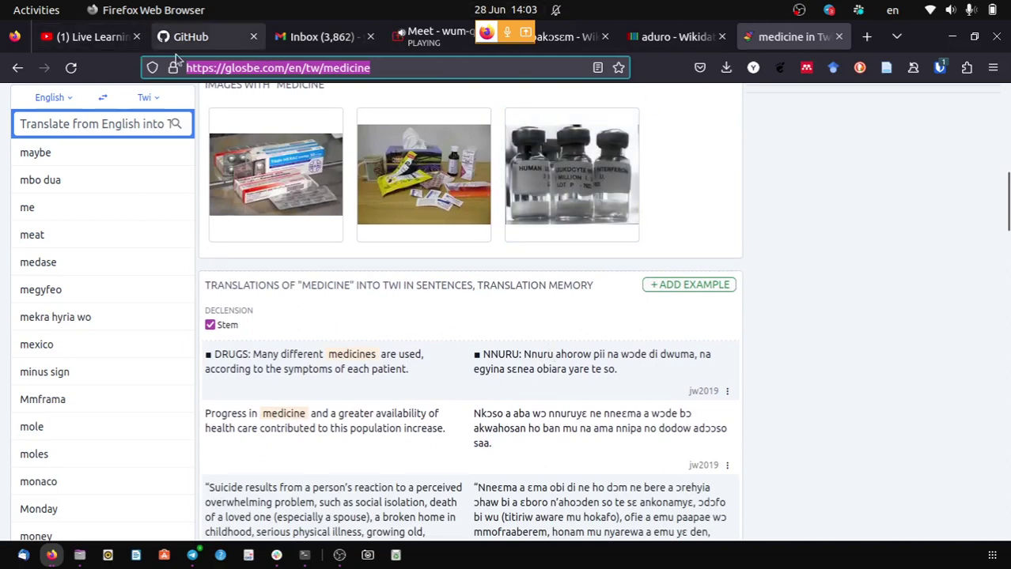
pyautogui.click(567, 40)
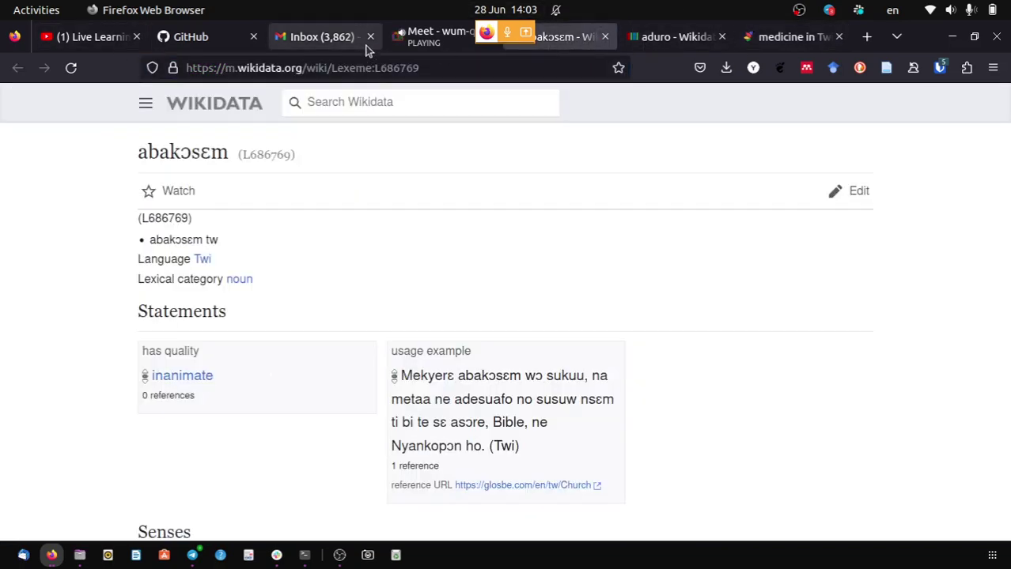
pyautogui.click(672, 35)
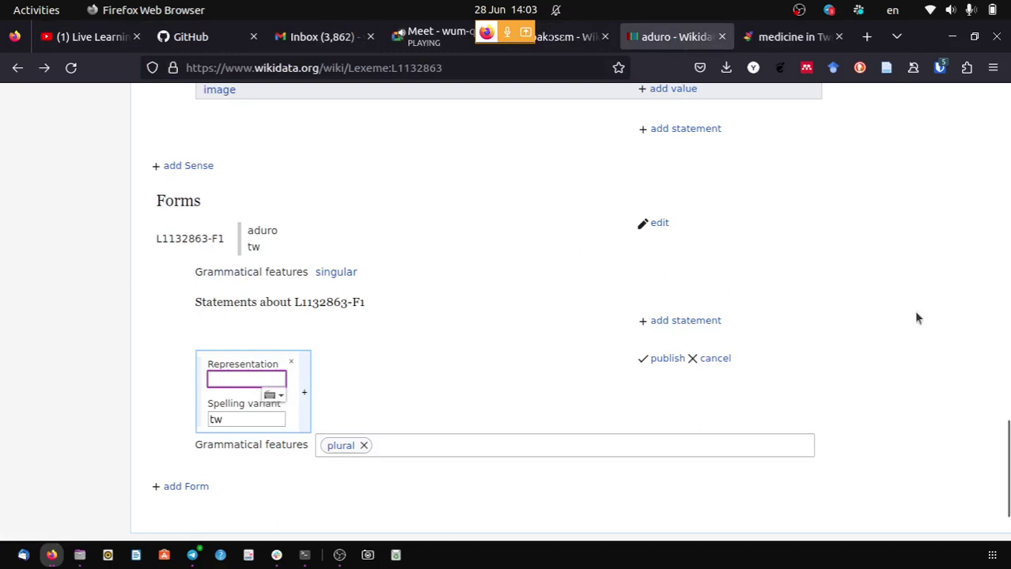
pyautogui.write('nnuru')
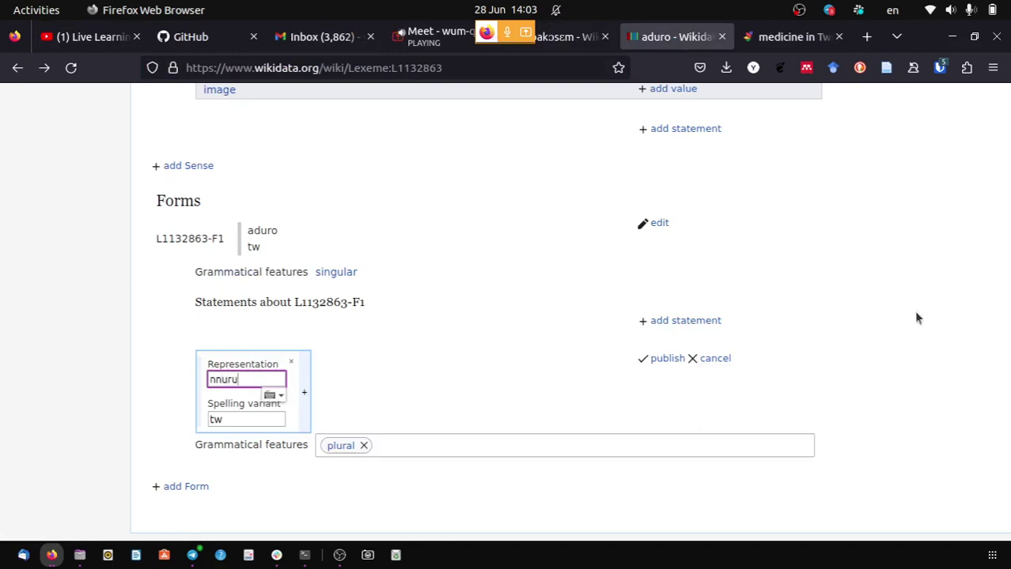
pyautogui.click(660, 362)
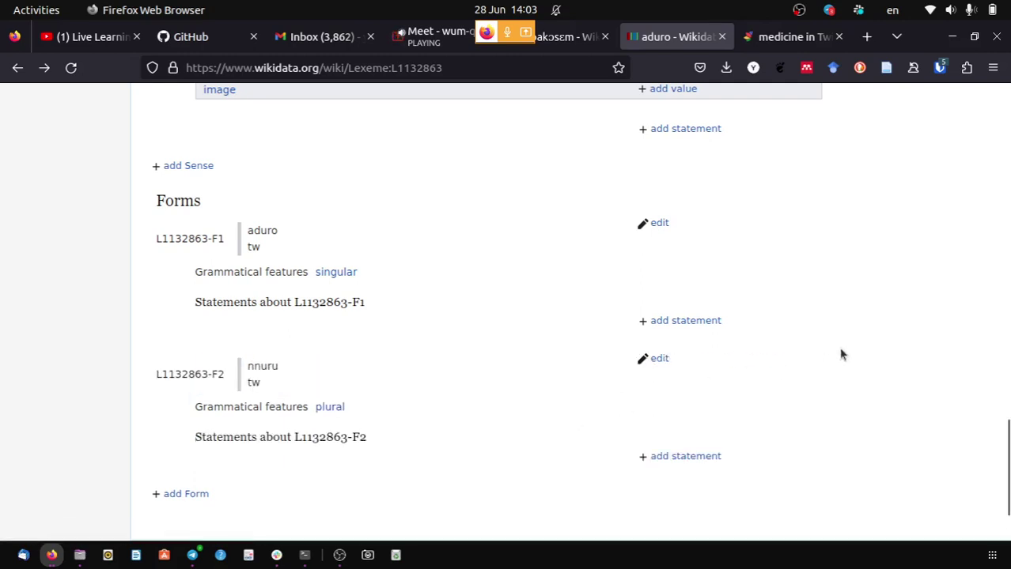
# Review the whole aduro lexeme entry, from its language and lexical category through statements, sense and images to both forms.
pyautogui.scroll(15, 839, 354)
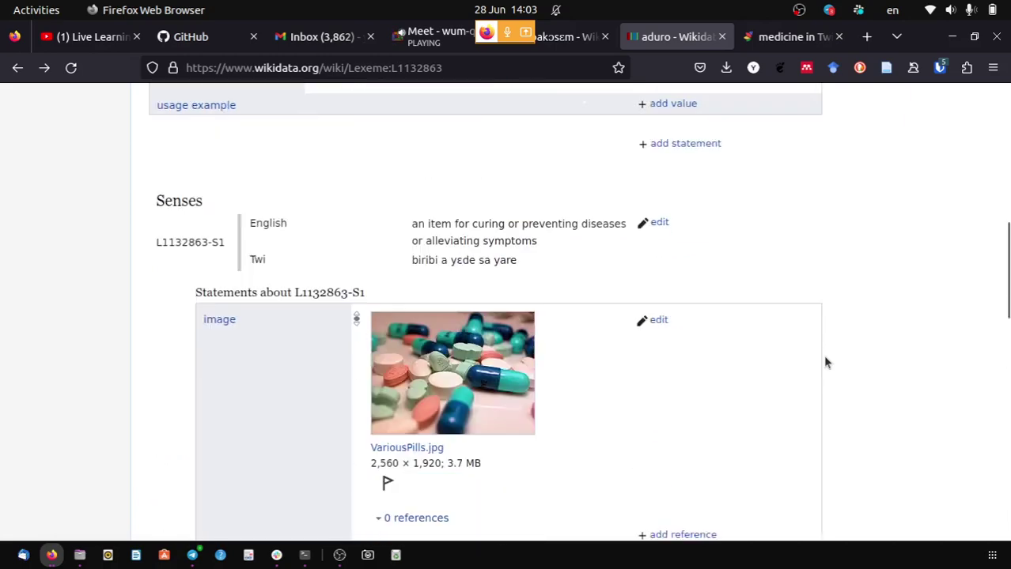
pyautogui.scroll(5, 835, 355)
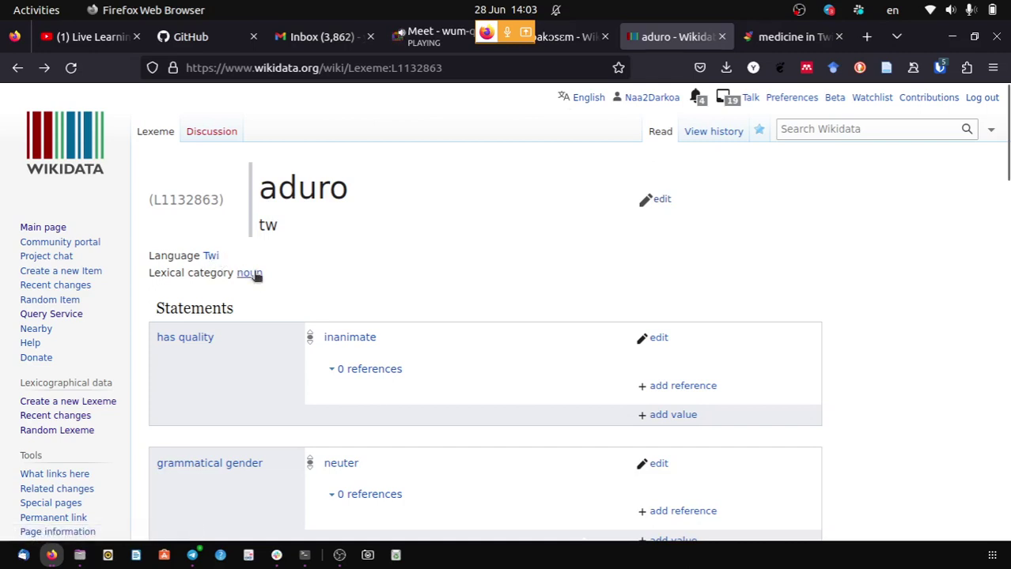
pyautogui.scroll(-3, 367, 292)
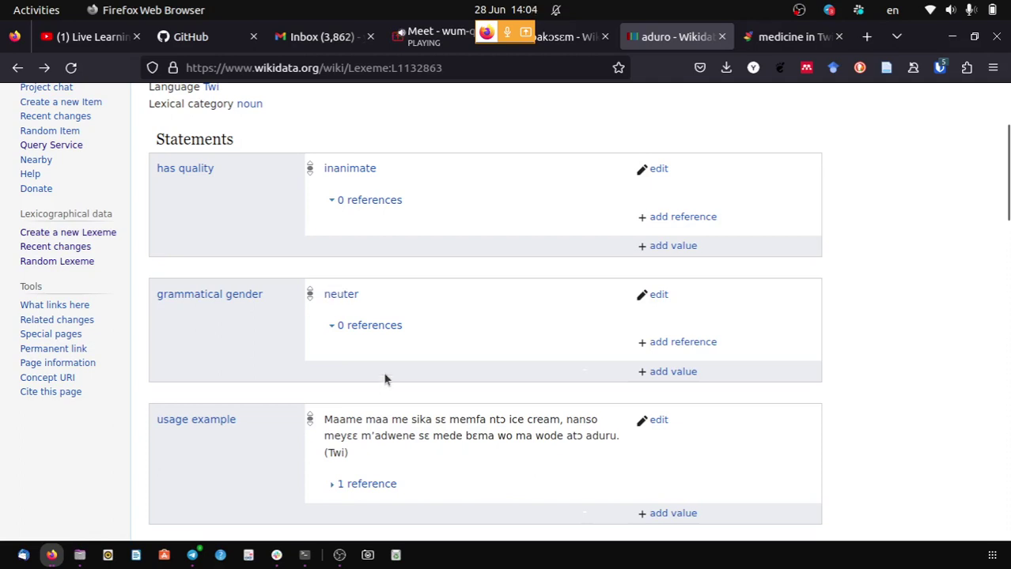
pyautogui.scroll(-2, 399, 360)
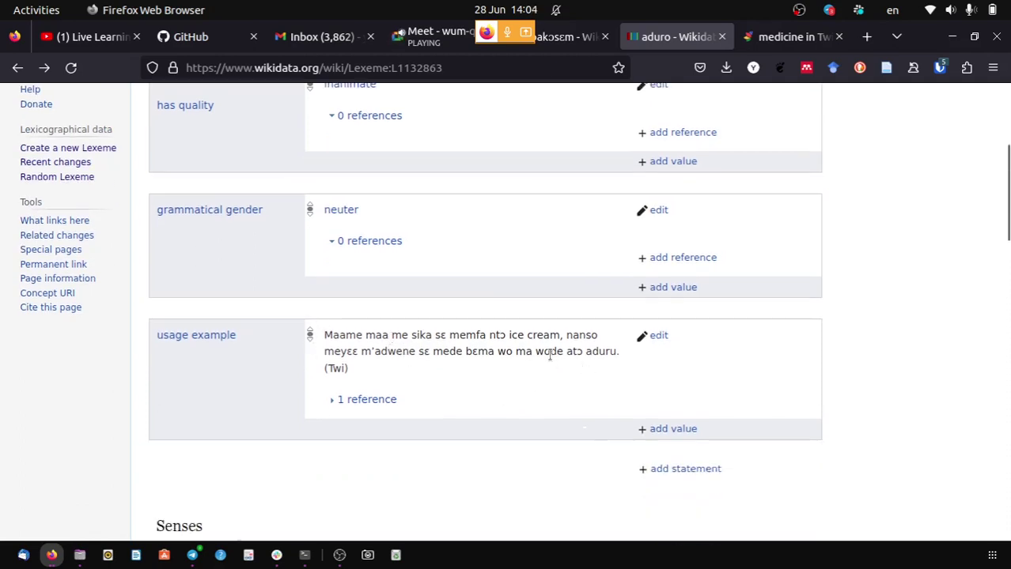
pyautogui.scroll(-5, 498, 366)
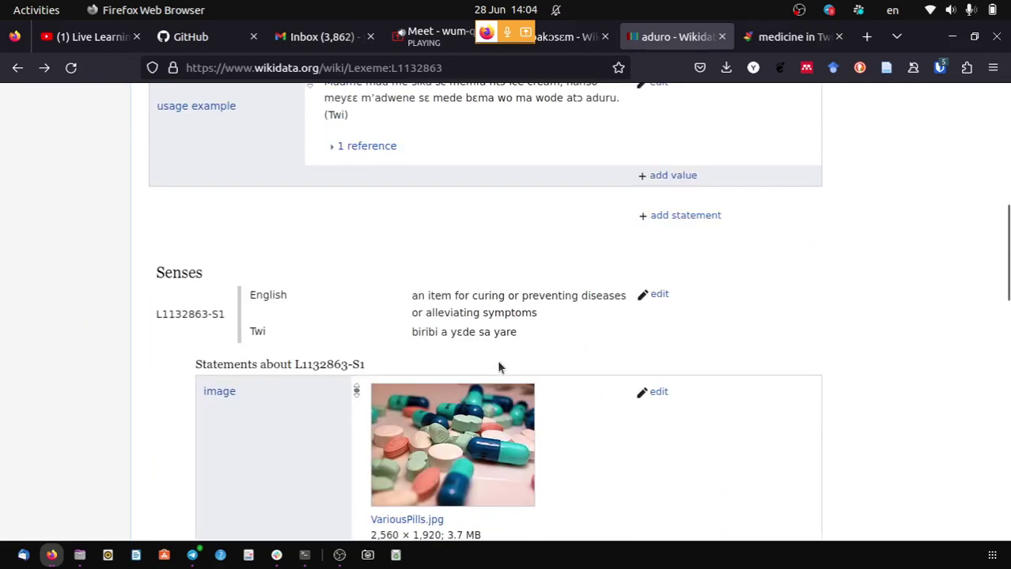
pyautogui.scroll(-2, 499, 362)
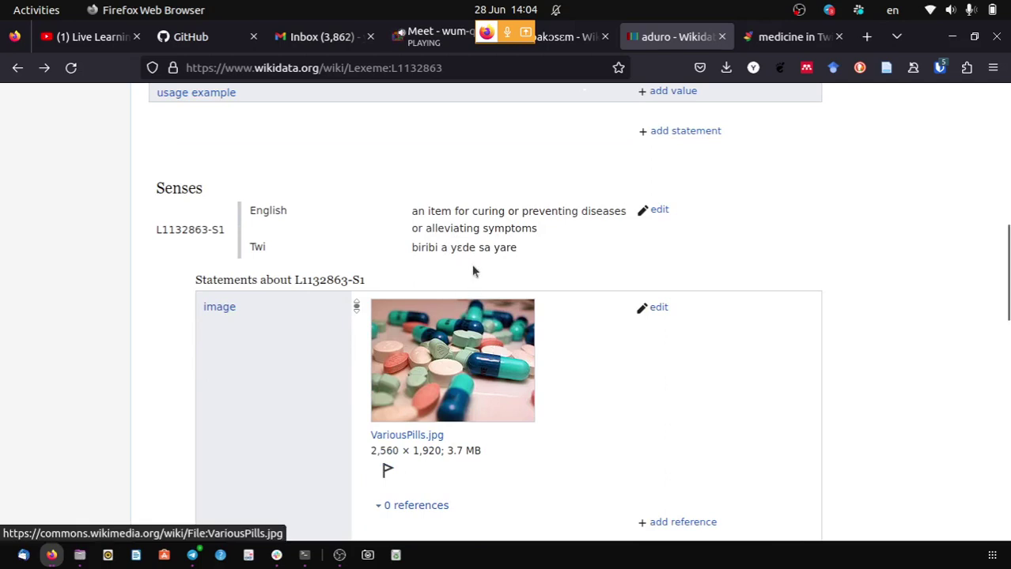
pyautogui.scroll(-2, 491, 263)
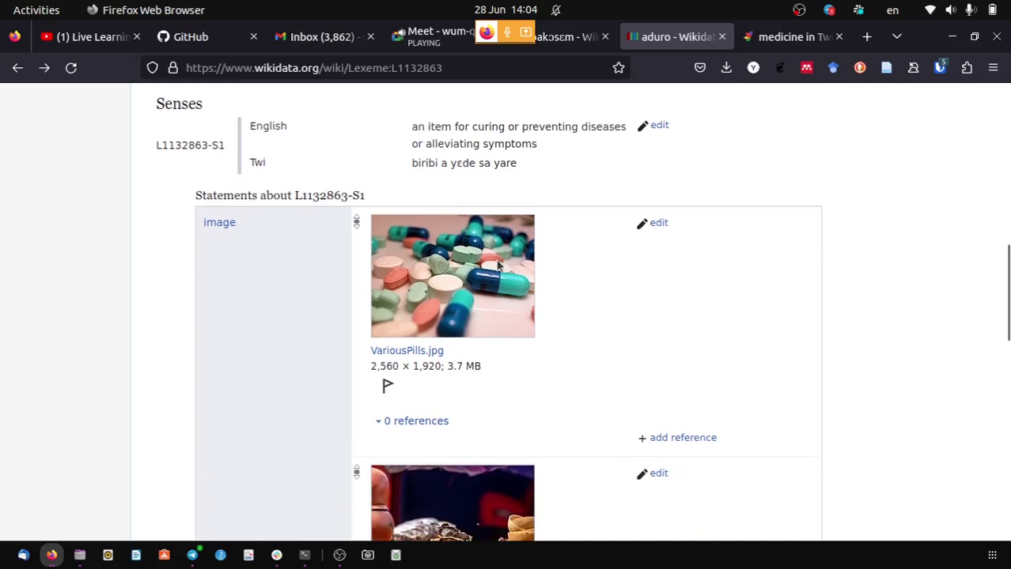
pyautogui.scroll(-5, 529, 409)
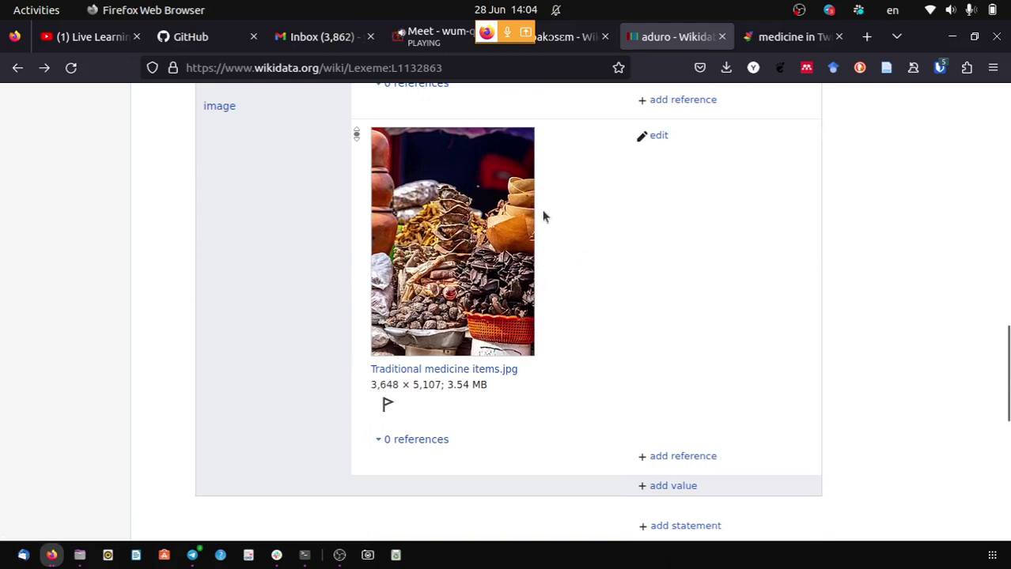
pyautogui.scroll(-5, 598, 289)
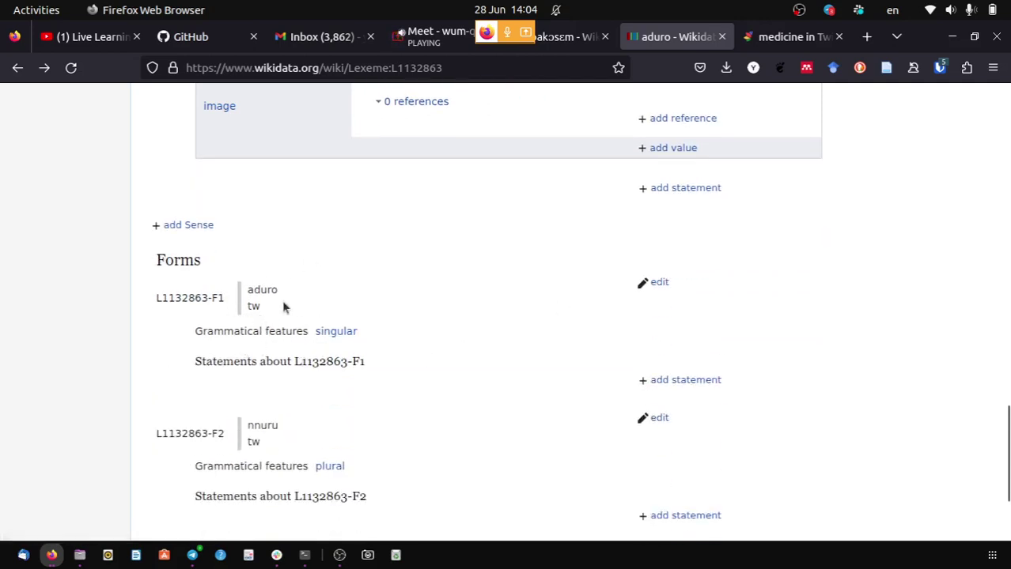
pyautogui.scroll(-1, 459, 425)
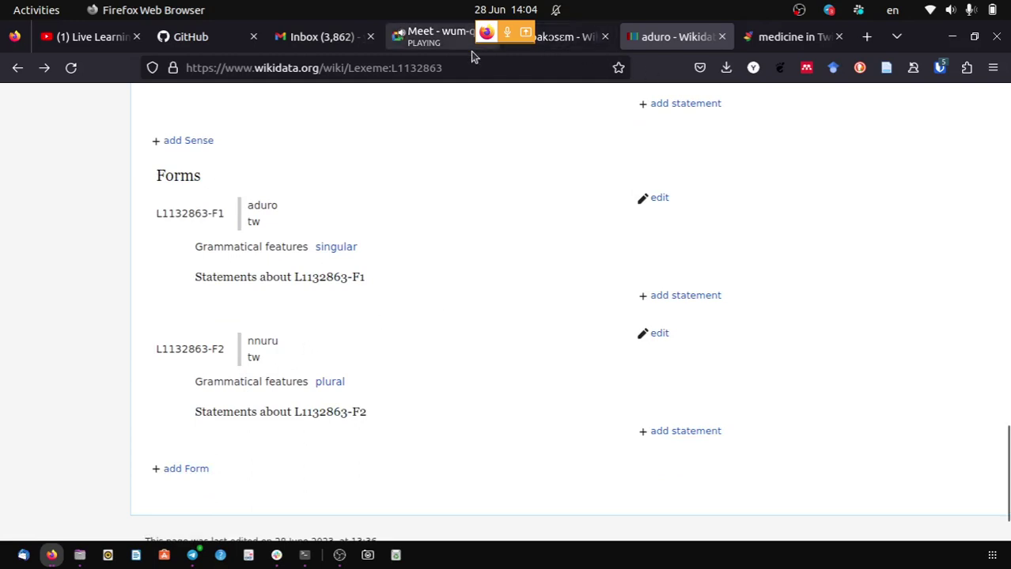
# Switch to the Google Meet call and check the in-call messages and the list of participants.
pyautogui.click(436, 40)
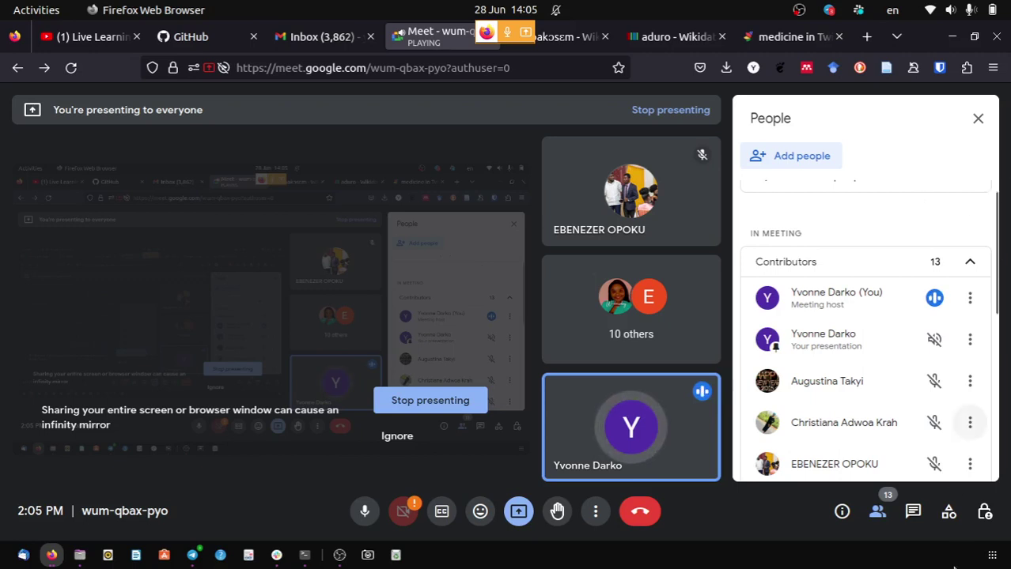
pyautogui.click(913, 514)
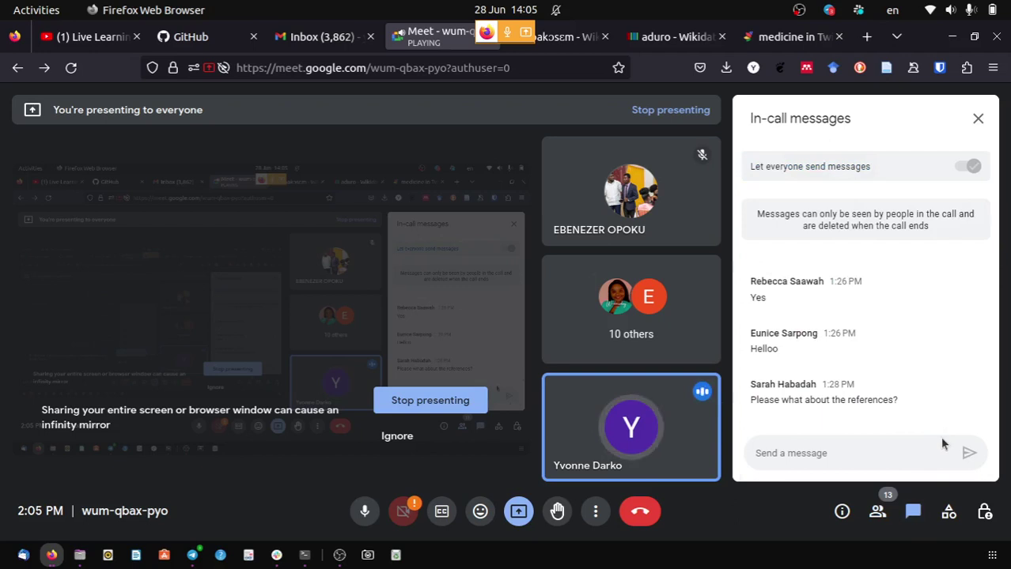
pyautogui.click(978, 118)
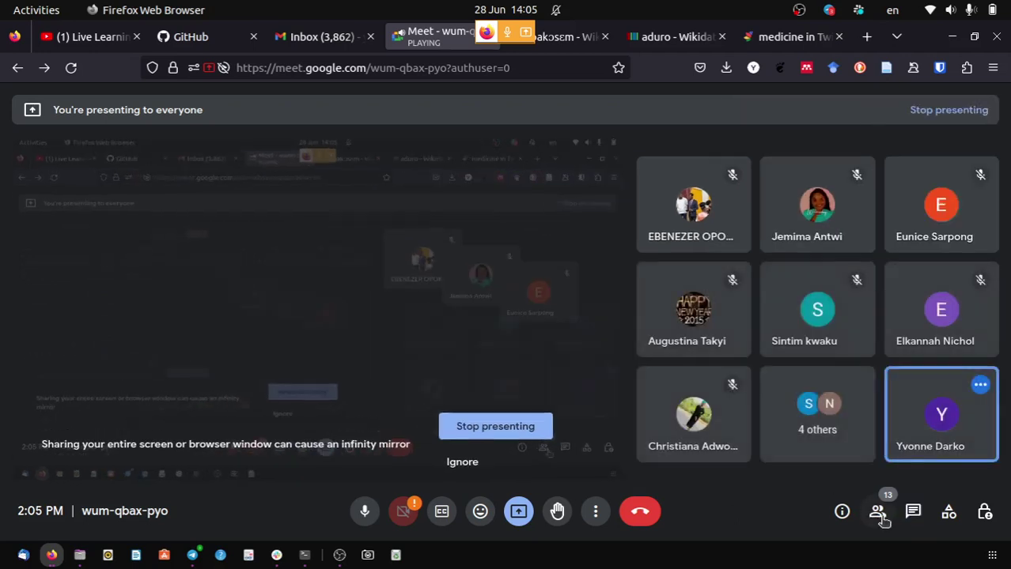
pyautogui.click(877, 512)
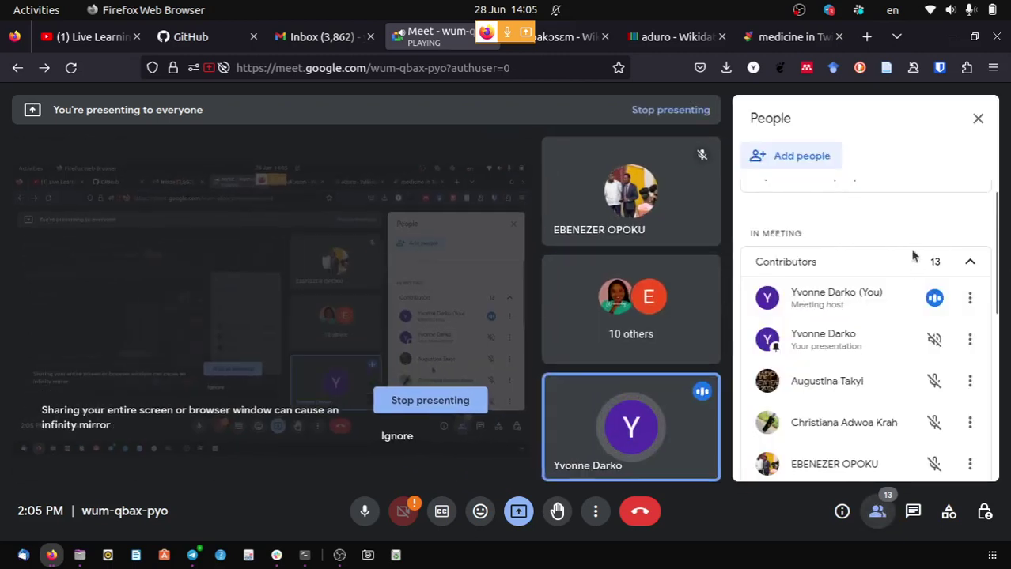
pyautogui.scroll(1, 890, 263)
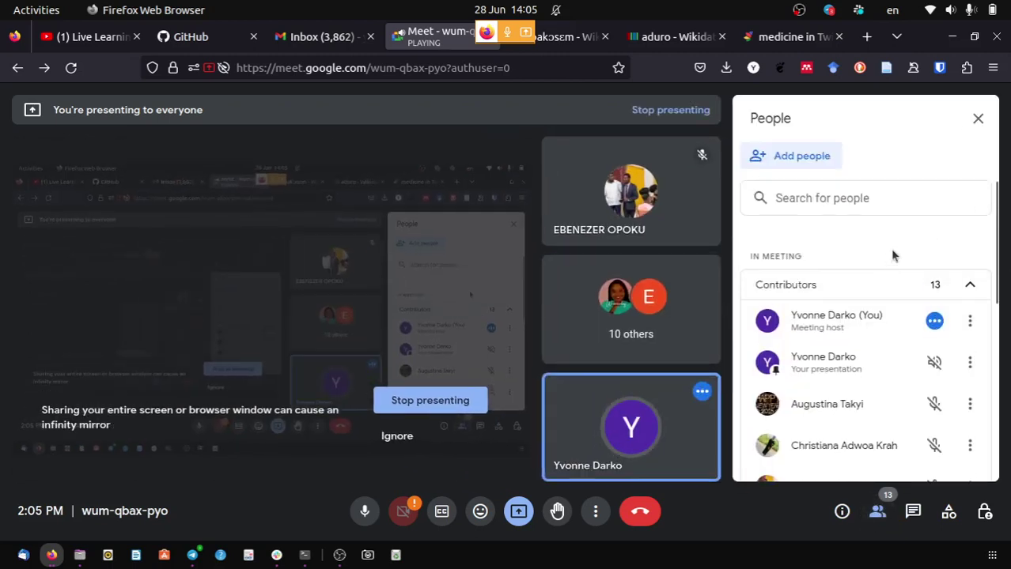
pyautogui.scroll(-2, 891, 255)
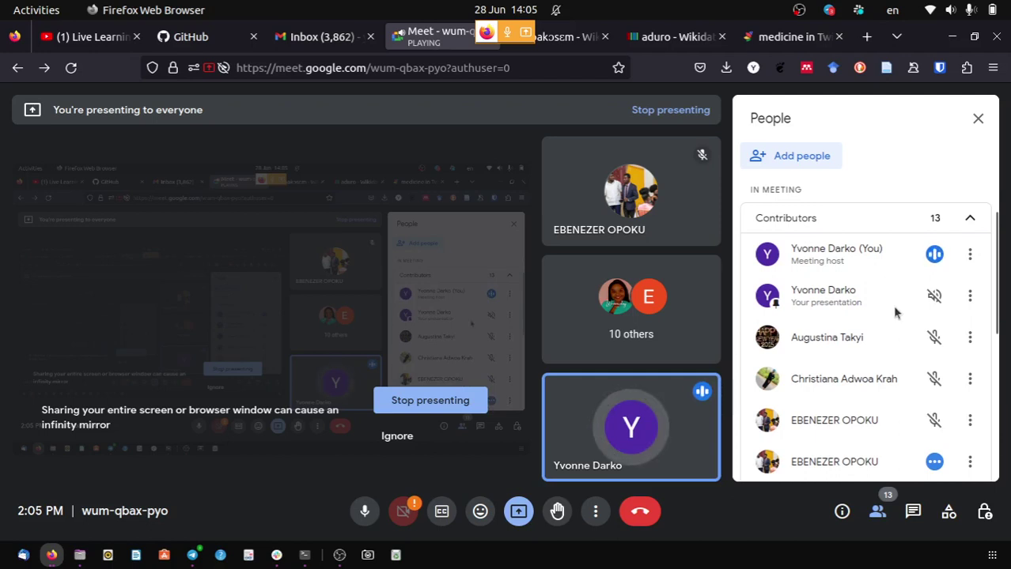
pyautogui.scroll(-3, 895, 314)
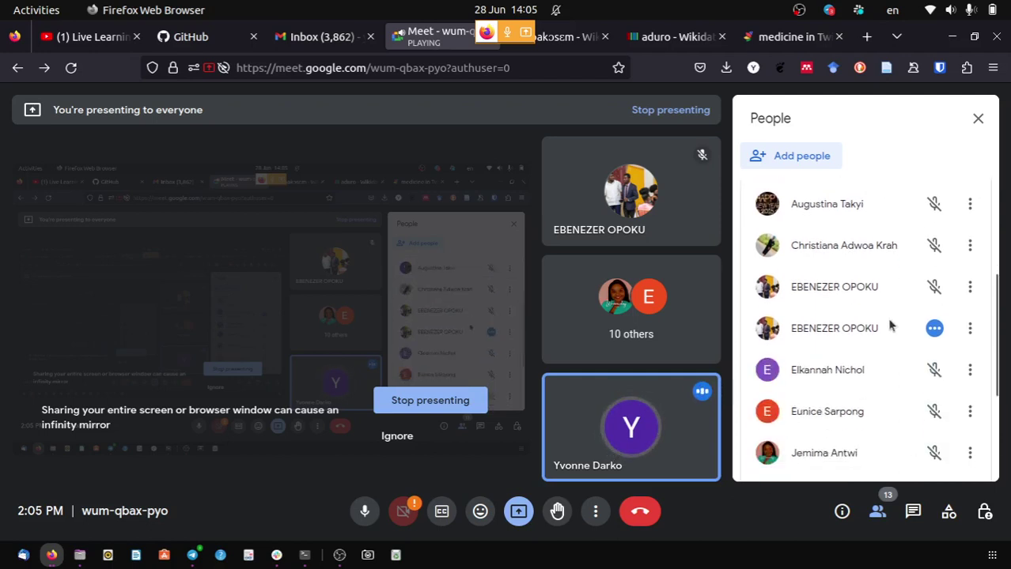
pyautogui.scroll(-4, 890, 325)
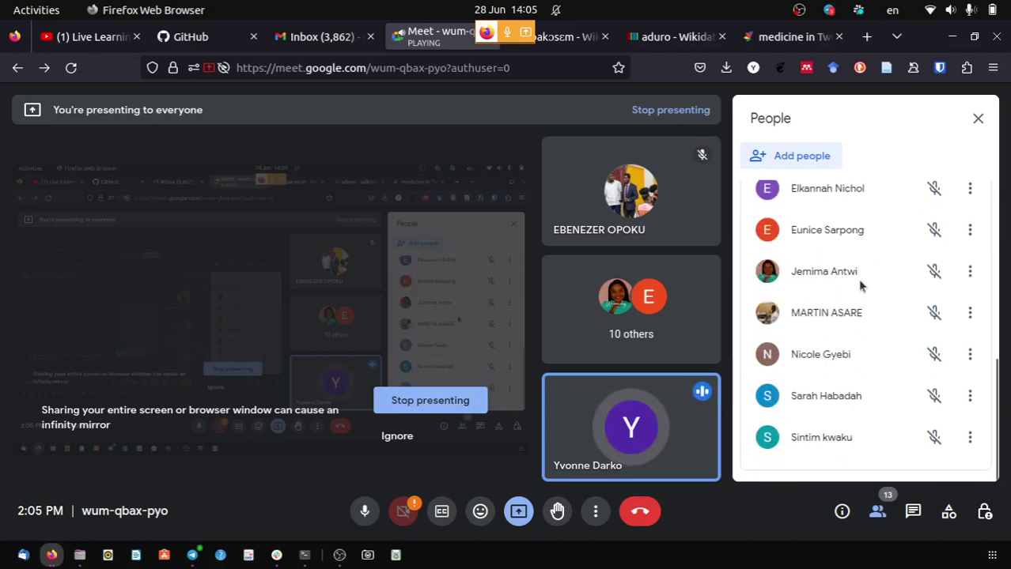
pyautogui.scroll(3, 808, 257)
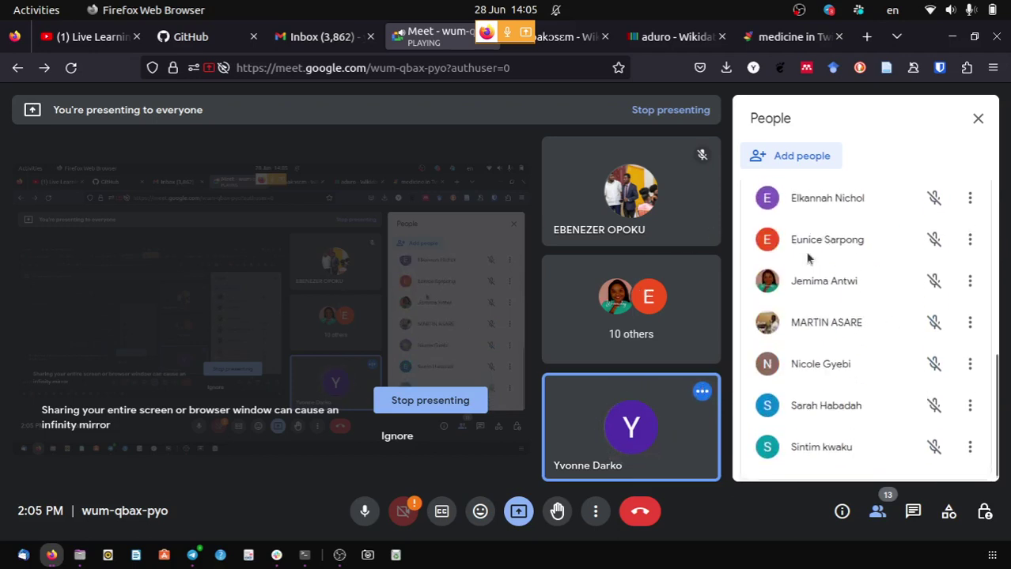
pyautogui.scroll(2, 809, 257)
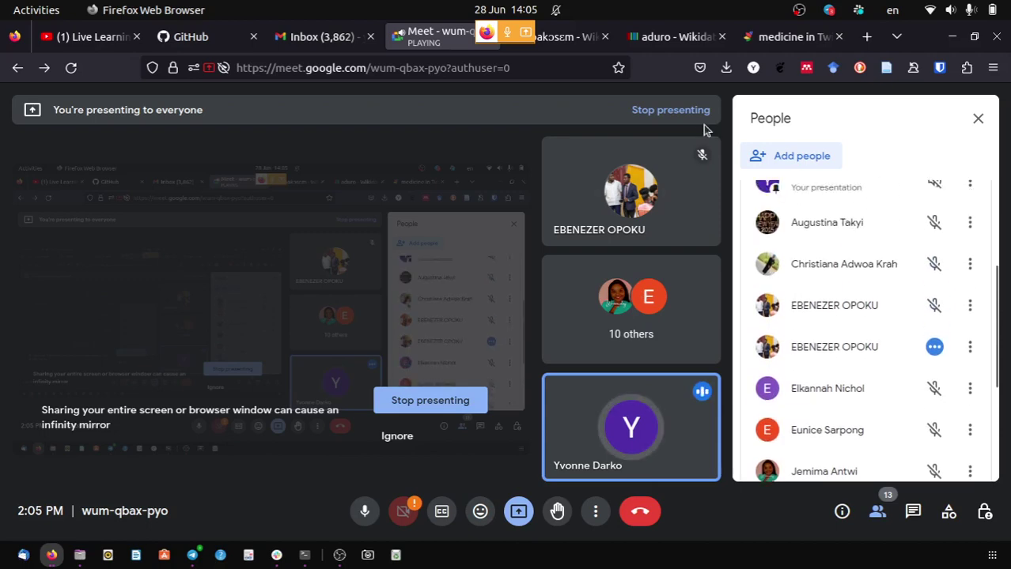
# Return to the aduro lexeme on Wikidata and show its heading and first statements, glancing once more at the Meet call.
pyautogui.click(659, 38)
pyautogui.scroll(4, 702, 301)
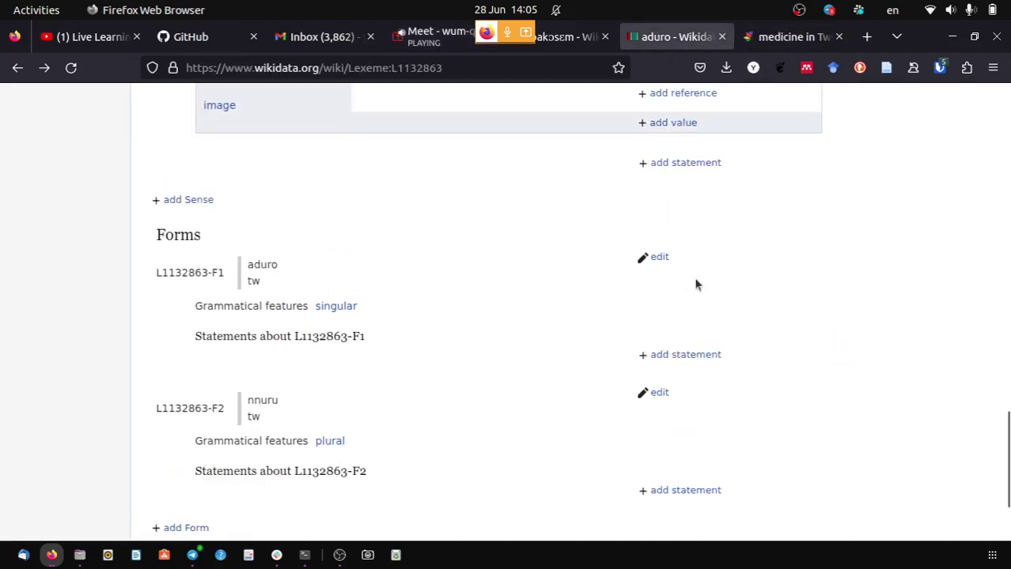
pyautogui.scroll(-4, 696, 285)
pyautogui.scroll(13, 696, 285)
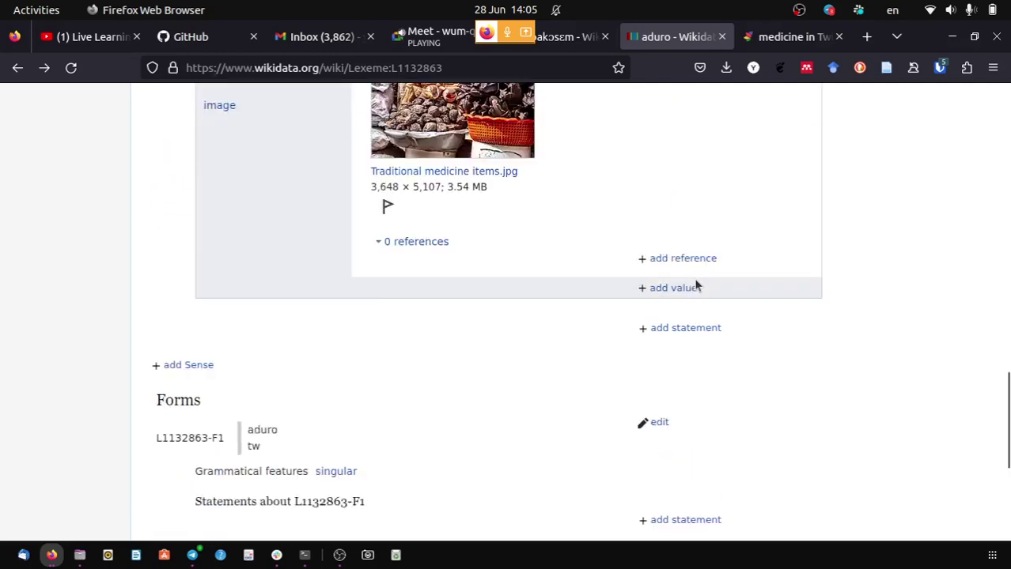
pyautogui.scroll(7, 696, 283)
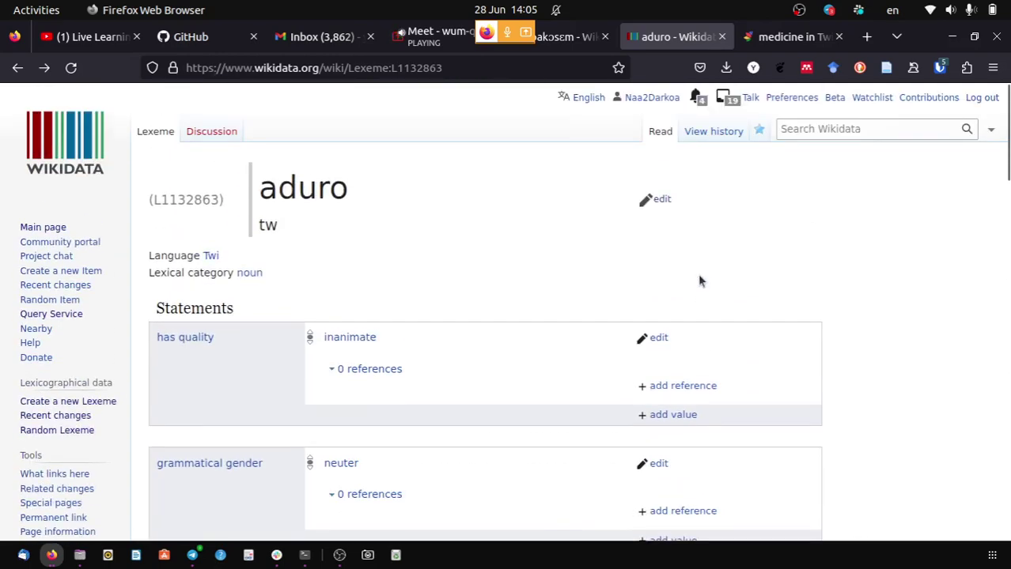
pyautogui.click(446, 39)
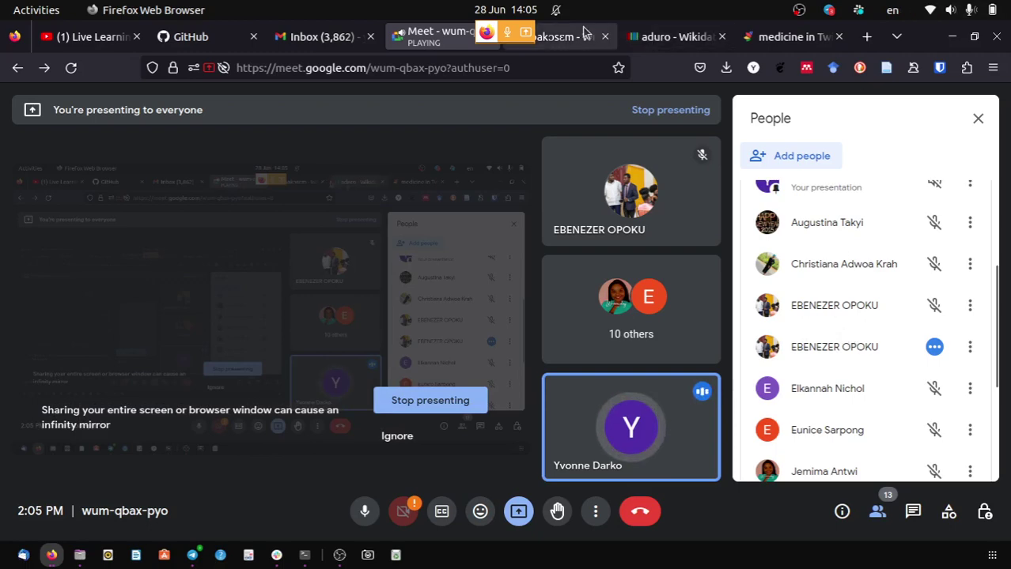
pyautogui.click(655, 40)
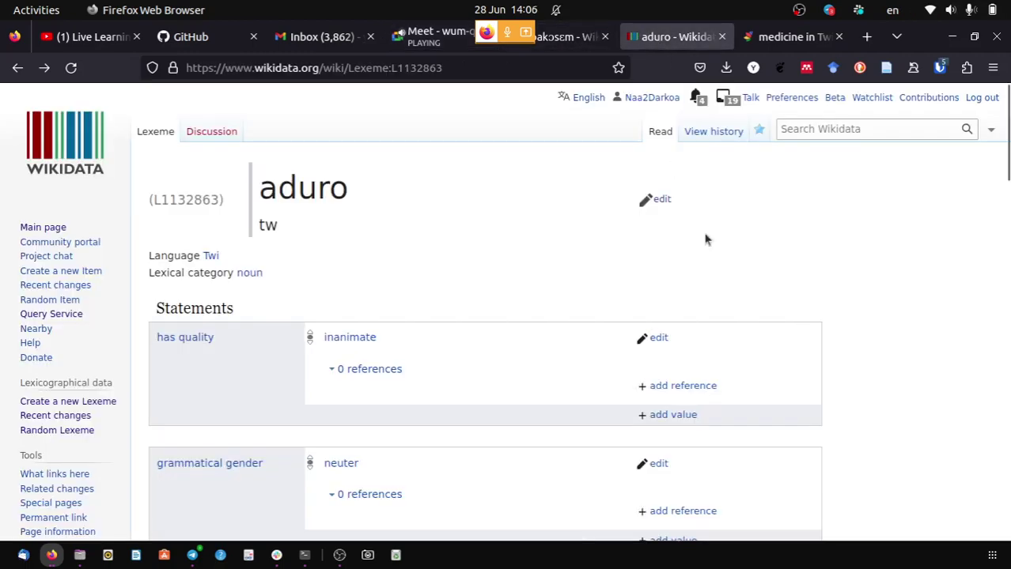
# Review the aduro lexeme from its statements through the sense images to the singular and plural forms, ending back at its heading.
pyautogui.scroll(-8, 745, 276)
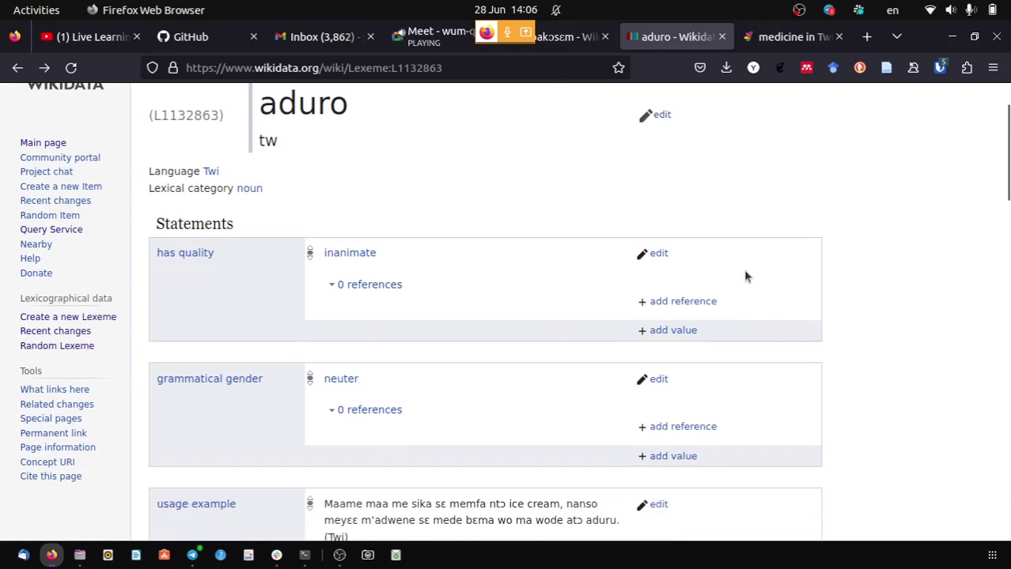
pyautogui.scroll(-14, 751, 292)
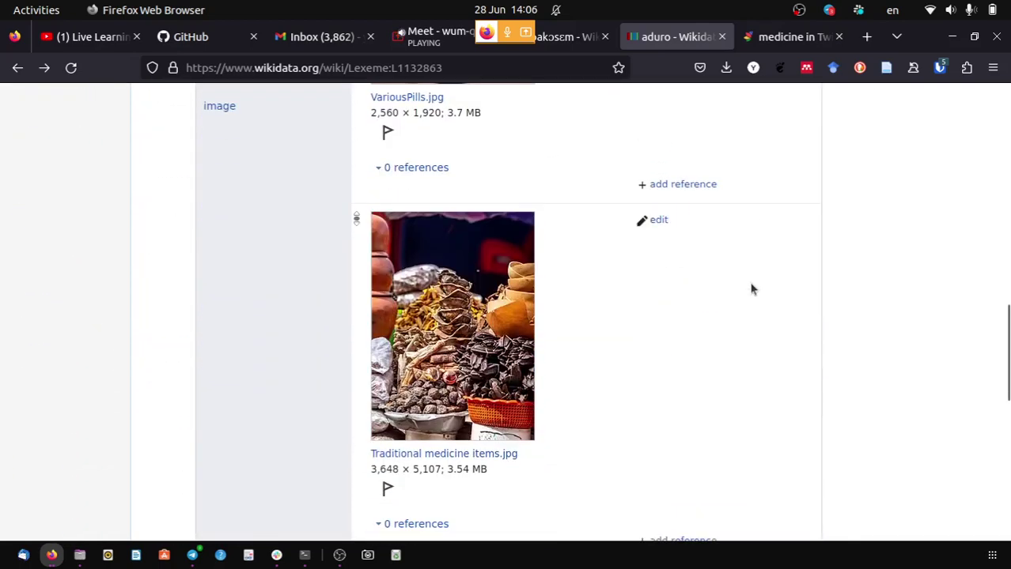
pyautogui.scroll(-3, 749, 306)
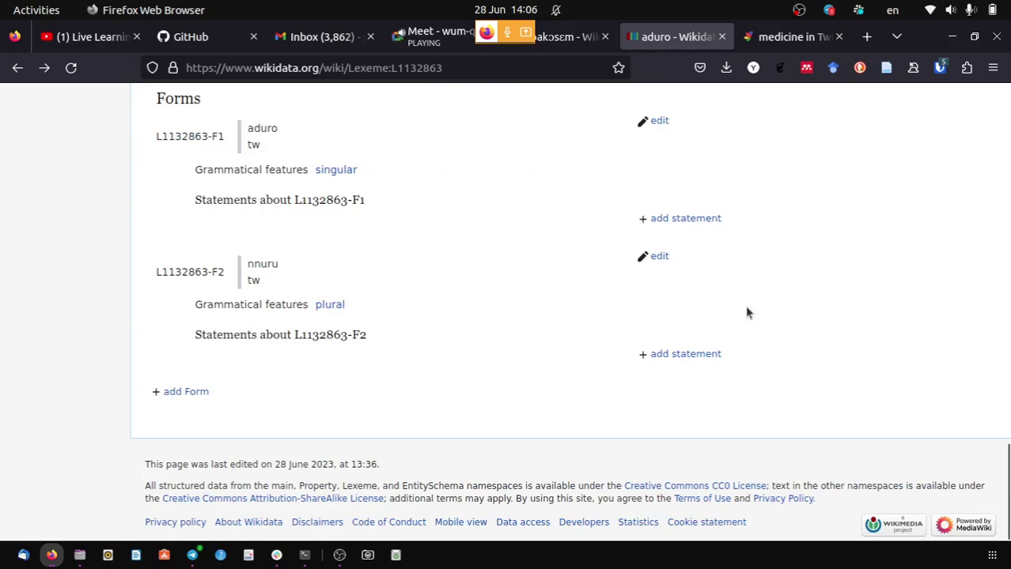
pyautogui.scroll(7, 747, 313)
pyautogui.scroll(15, 749, 331)
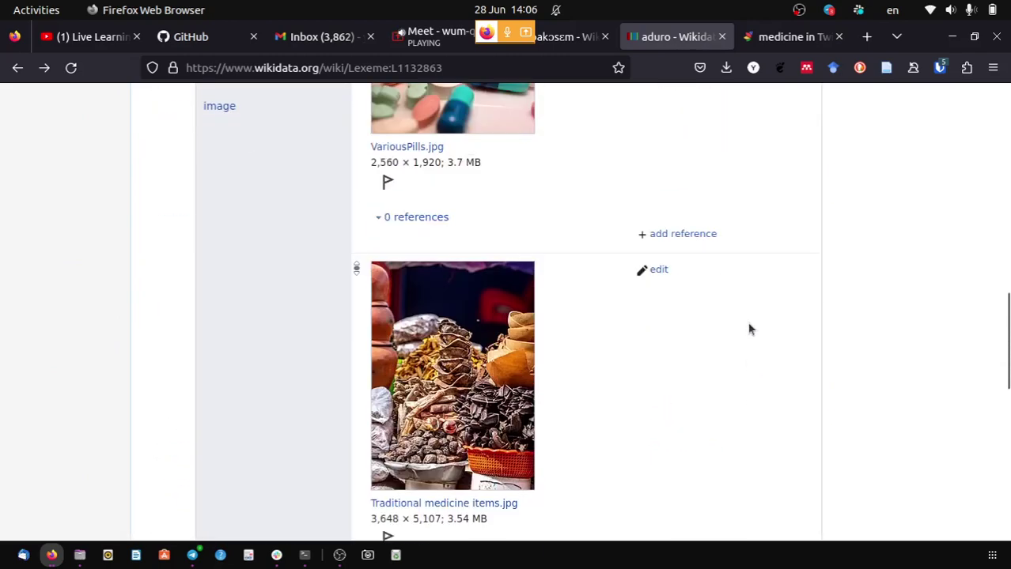
pyautogui.scroll(3, 751, 327)
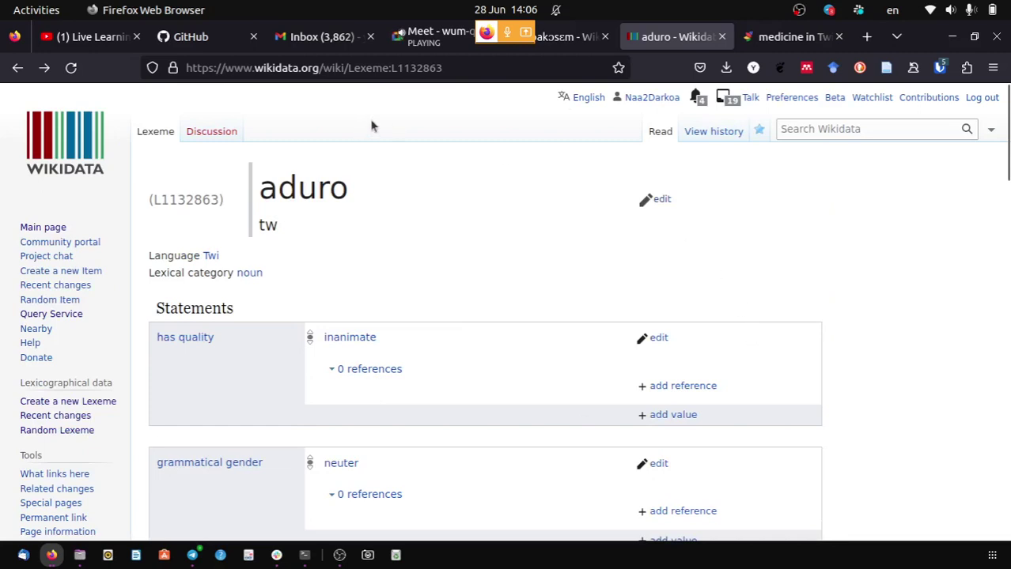
# Copy the aduro lexeme's web address and send it to the participants in the Google Meet in-call messages.
pyautogui.click(352, 71)
pyautogui.rightClick(358, 71)
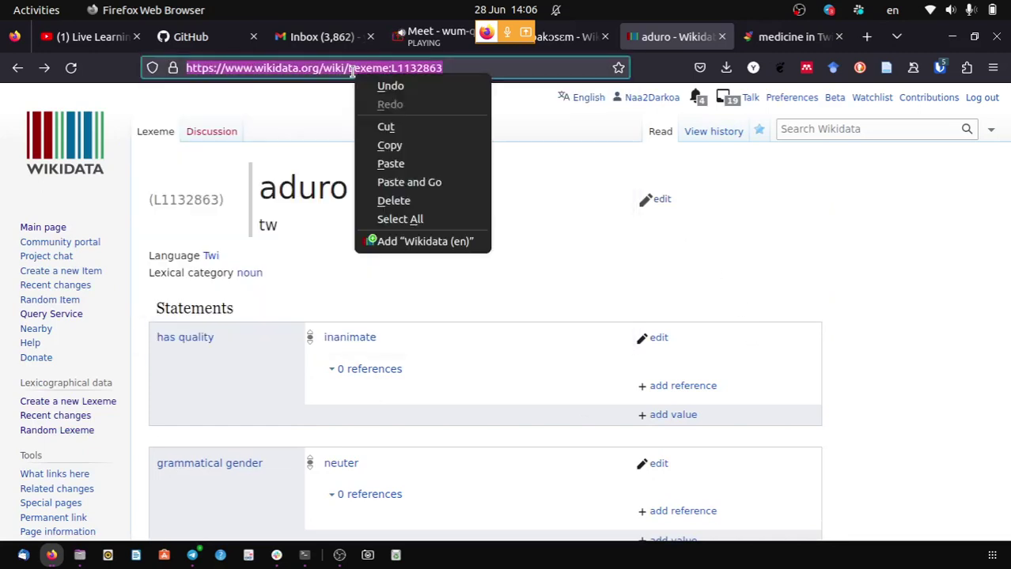
pyautogui.click(410, 147)
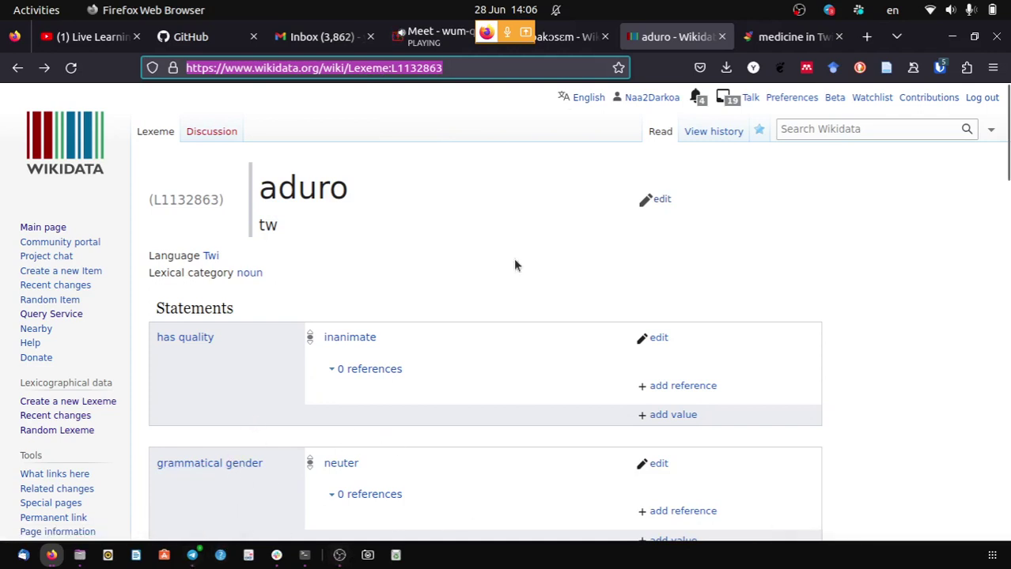
pyautogui.click(443, 39)
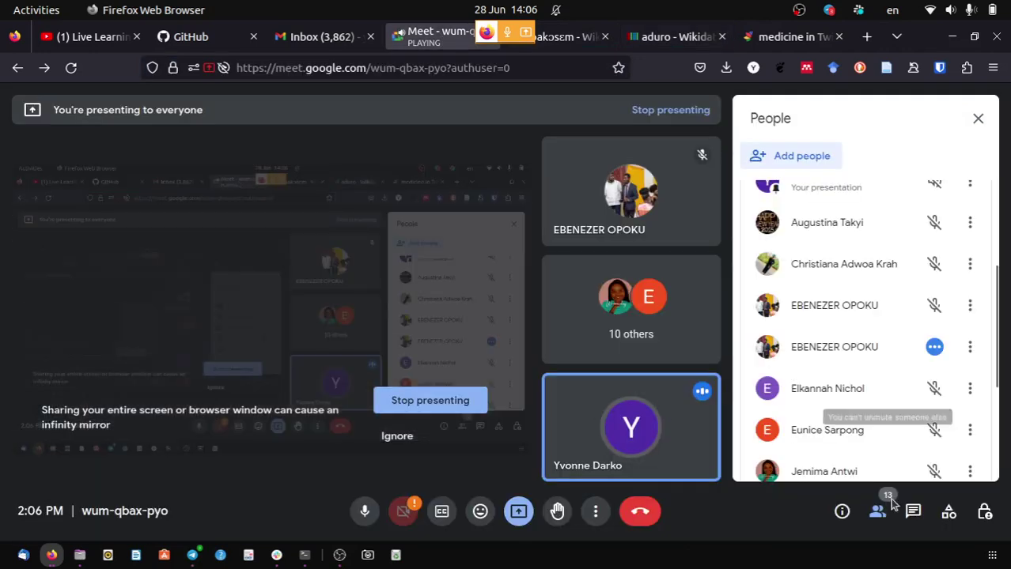
pyautogui.click(913, 511)
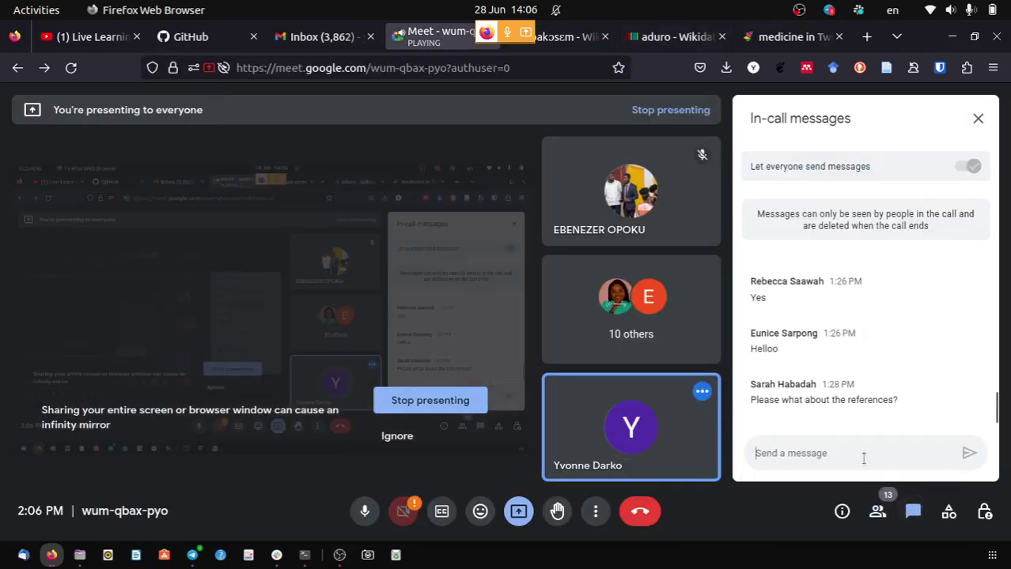
pyautogui.rightClick(864, 458)
pyautogui.click(913, 322)
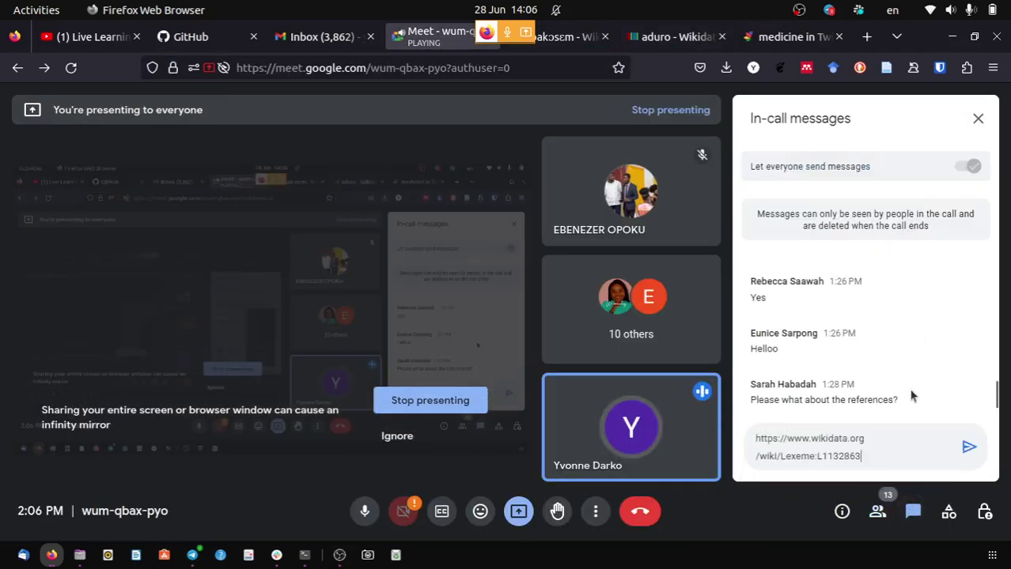
pyautogui.click(971, 448)
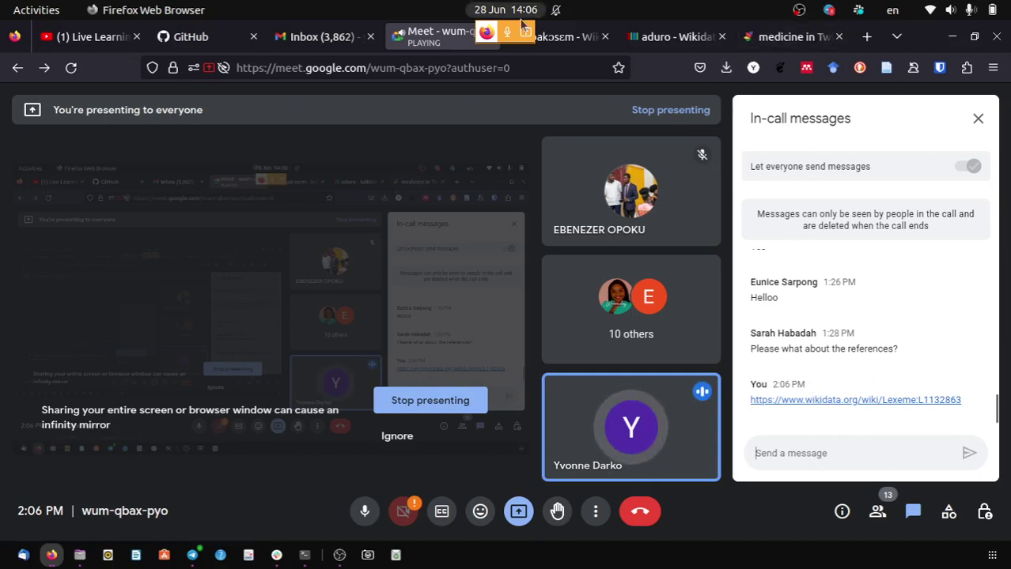
# Switch to the Abakɔsɛm lexeme on Wikidata and look through its usage reference, senses and forms.
pyautogui.click(561, 41)
pyautogui.scroll(-5, 603, 457)
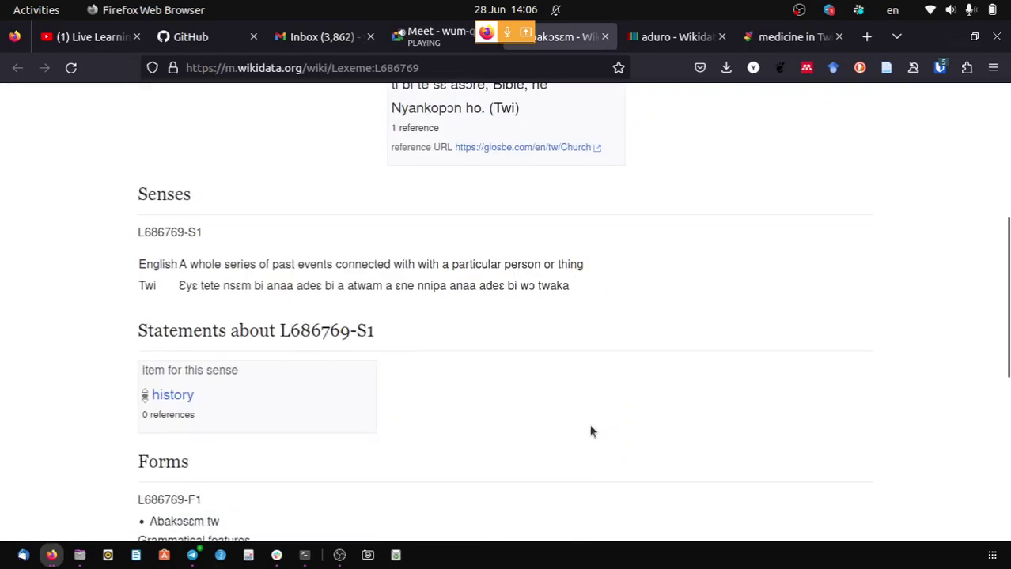
pyautogui.scroll(-1, 587, 419)
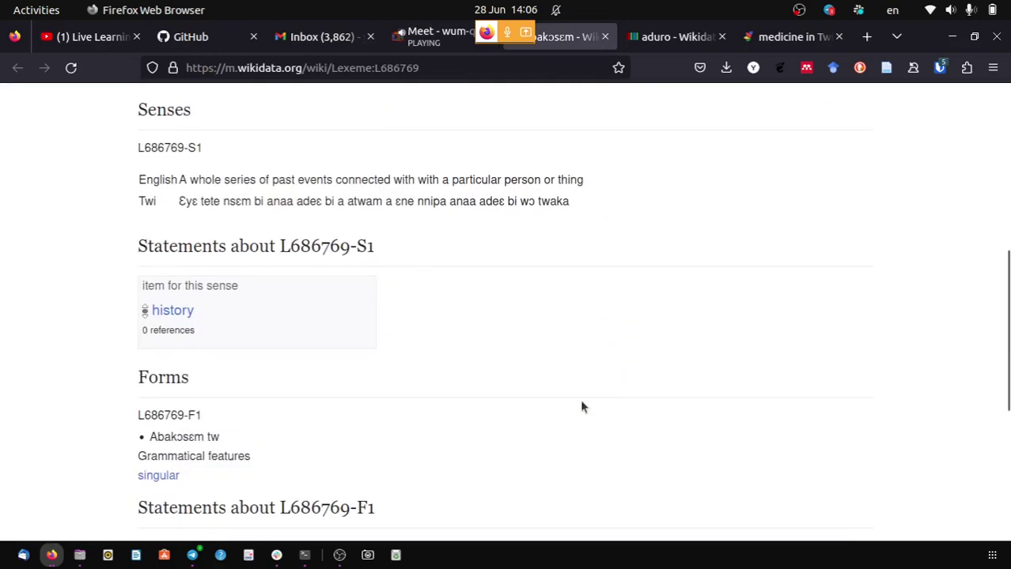
# Return to the aduro lexeme and examine its statements, usage example and first sense.
pyautogui.click(678, 40)
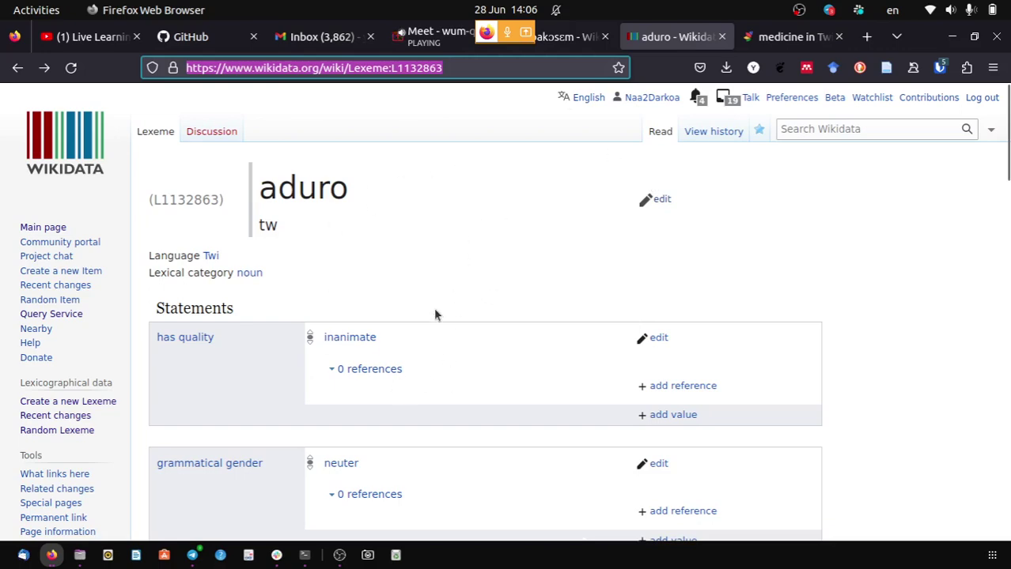
pyautogui.scroll(-5, 612, 372)
pyautogui.scroll(4, 664, 388)
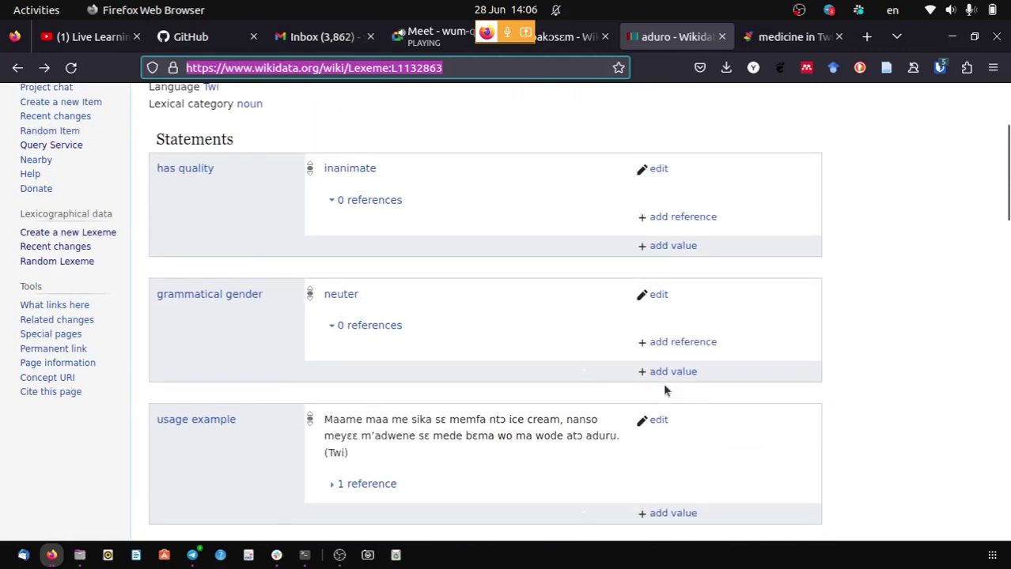
pyautogui.scroll(2, 663, 383)
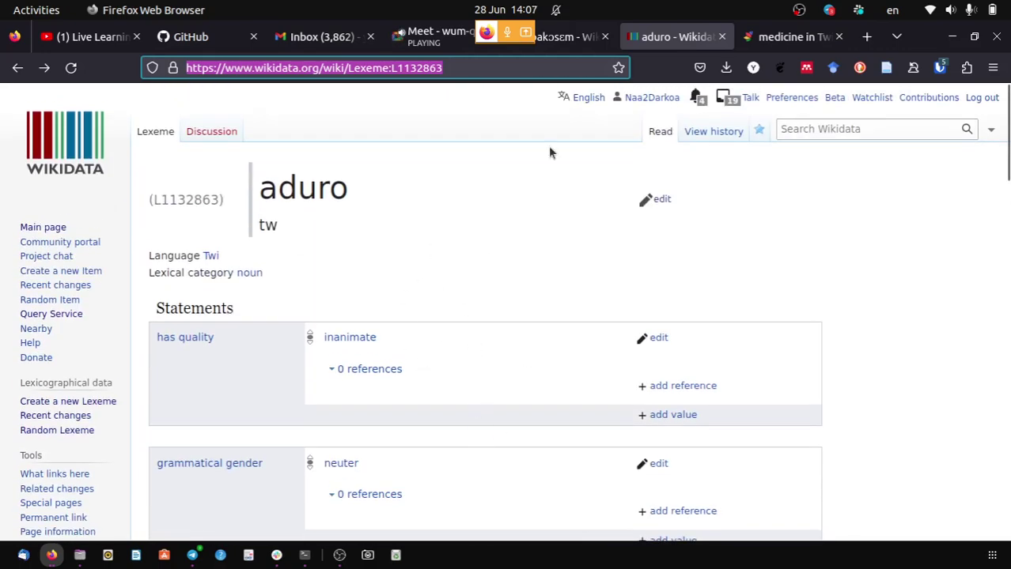
pyautogui.scroll(-3, 597, 376)
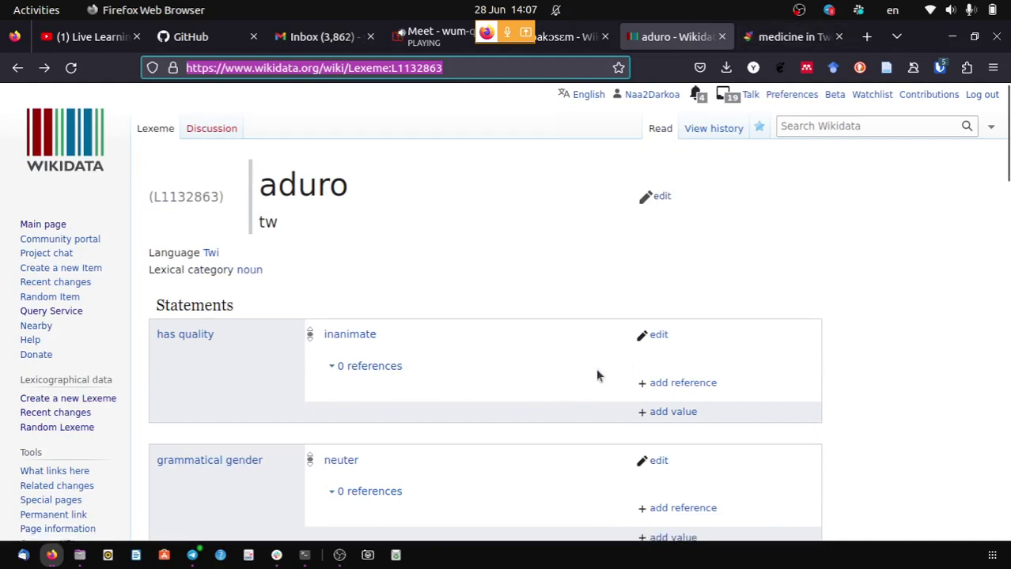
pyautogui.scroll(-3, 597, 375)
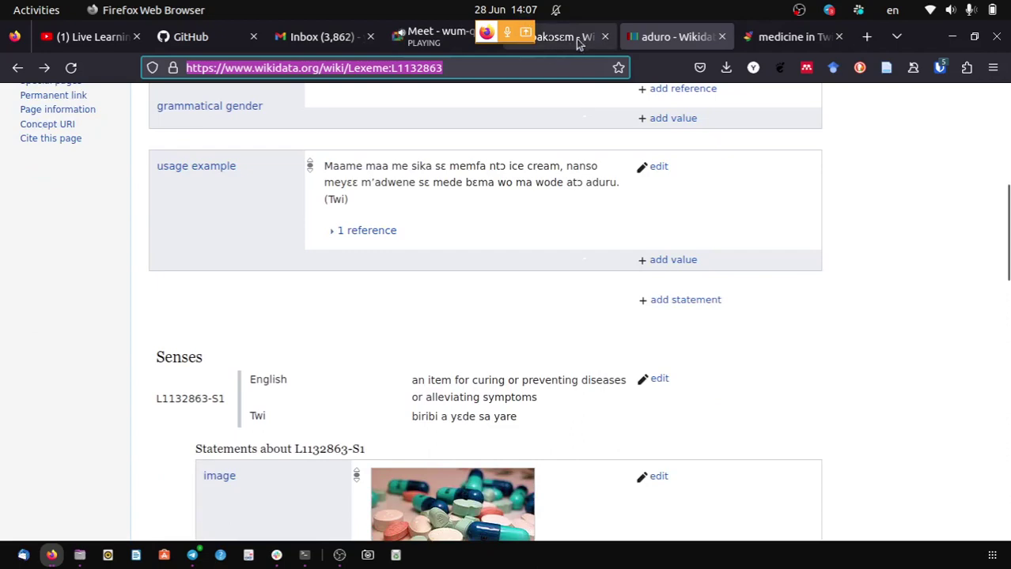
pyautogui.scroll(5, 457, 252)
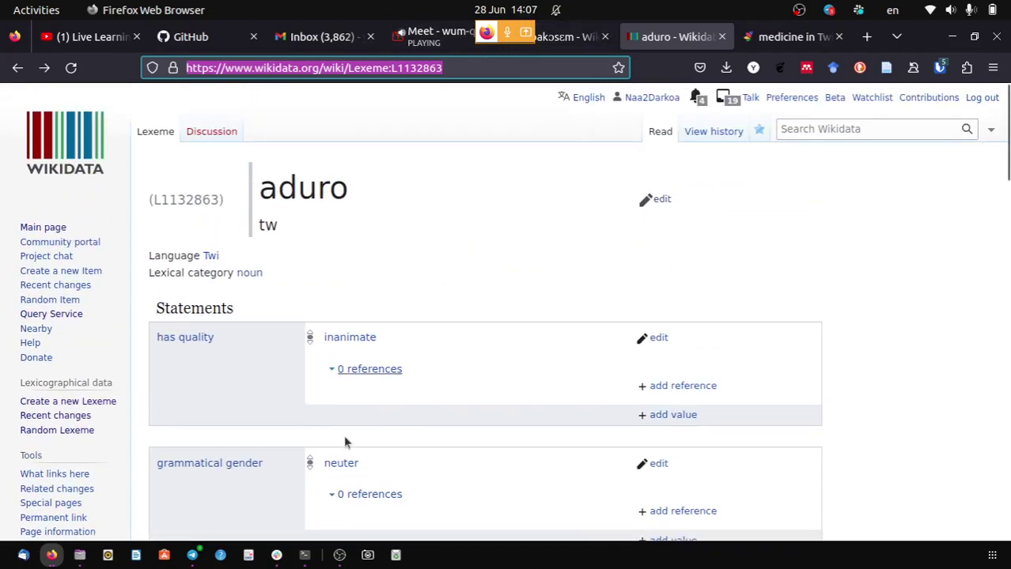
# Check the Meet messages for replies and review the aduro lexeme's statements, sense and images down to its forms.
pyautogui.click(432, 41)
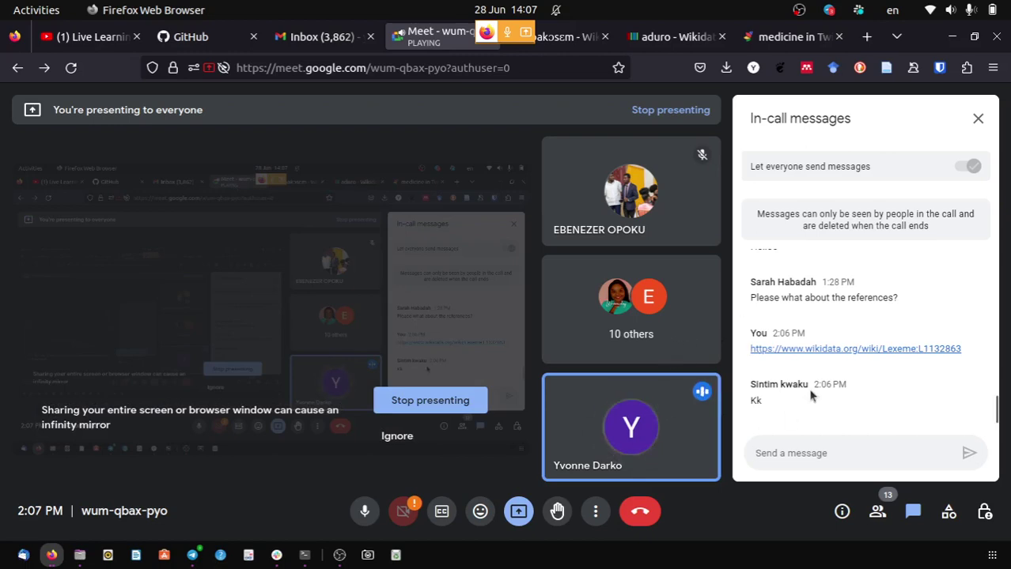
pyautogui.click(672, 37)
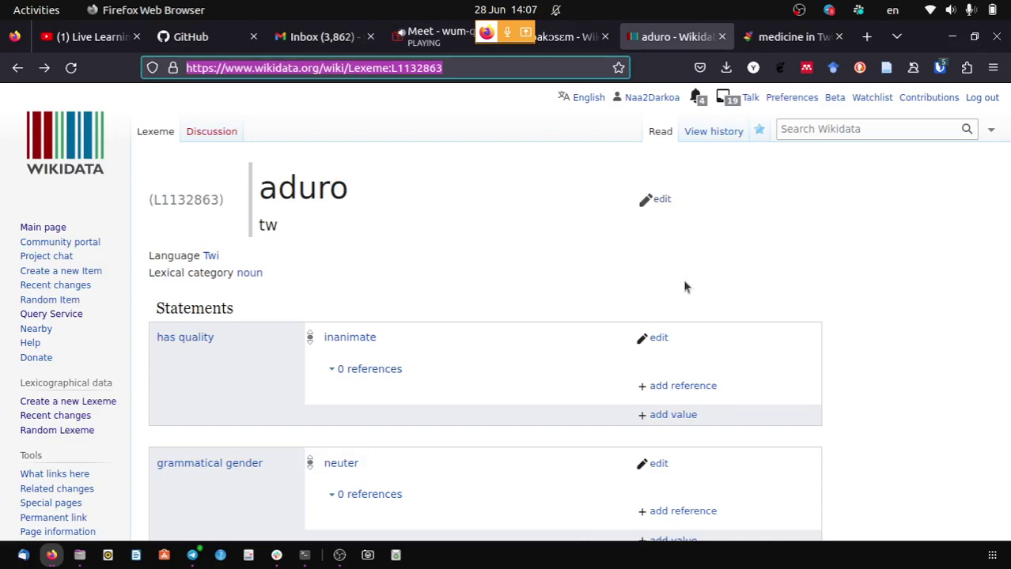
pyautogui.scroll(-12, 685, 287)
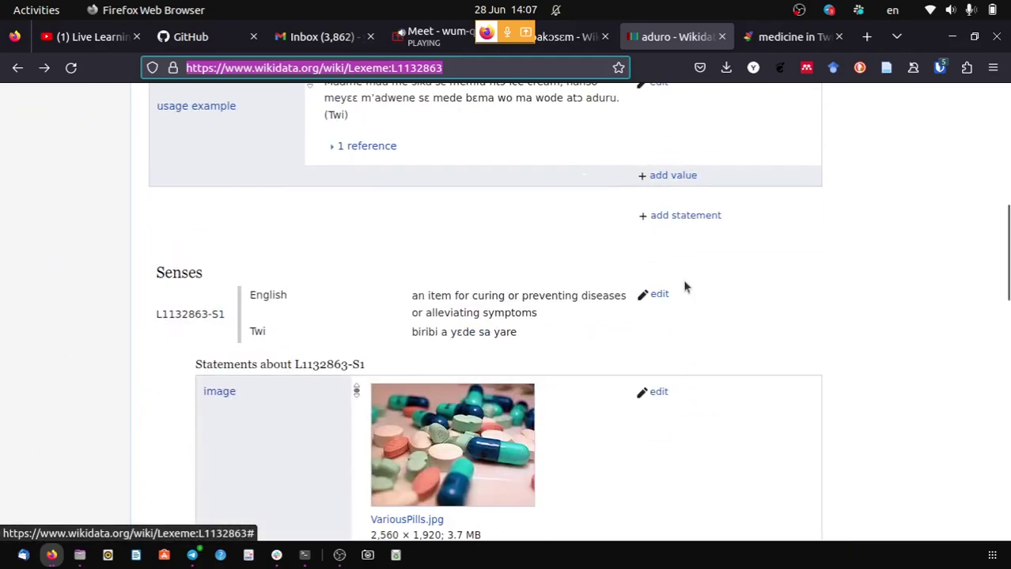
pyautogui.scroll(-6, 685, 287)
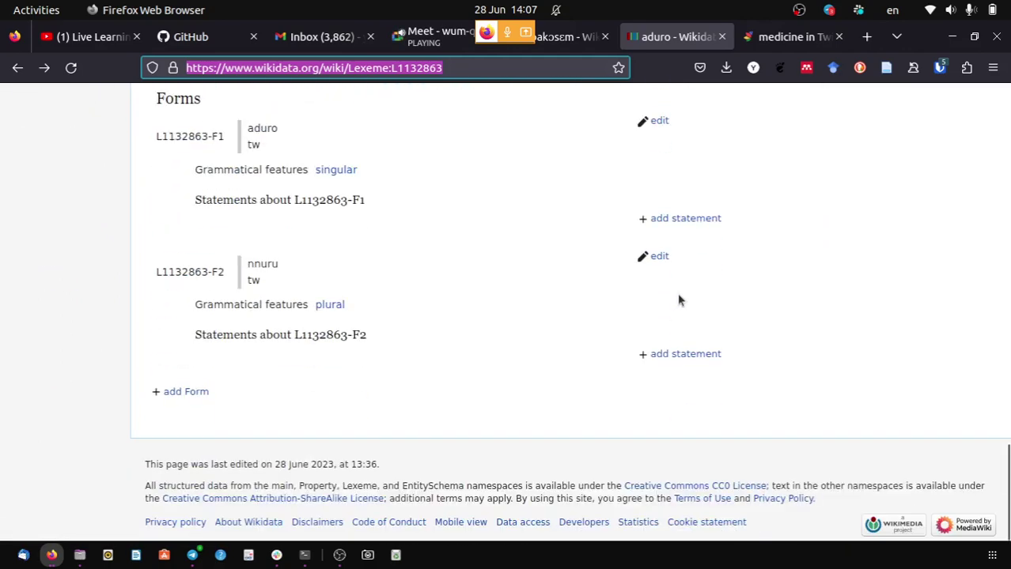
pyautogui.scroll(5, 677, 298)
pyautogui.scroll(8, 685, 262)
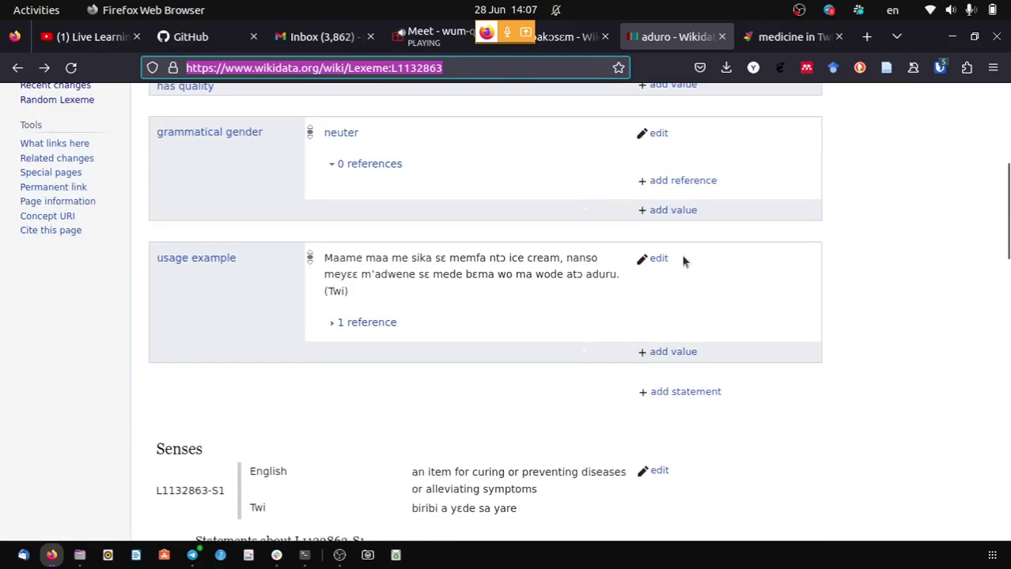
pyautogui.scroll(5, 683, 238)
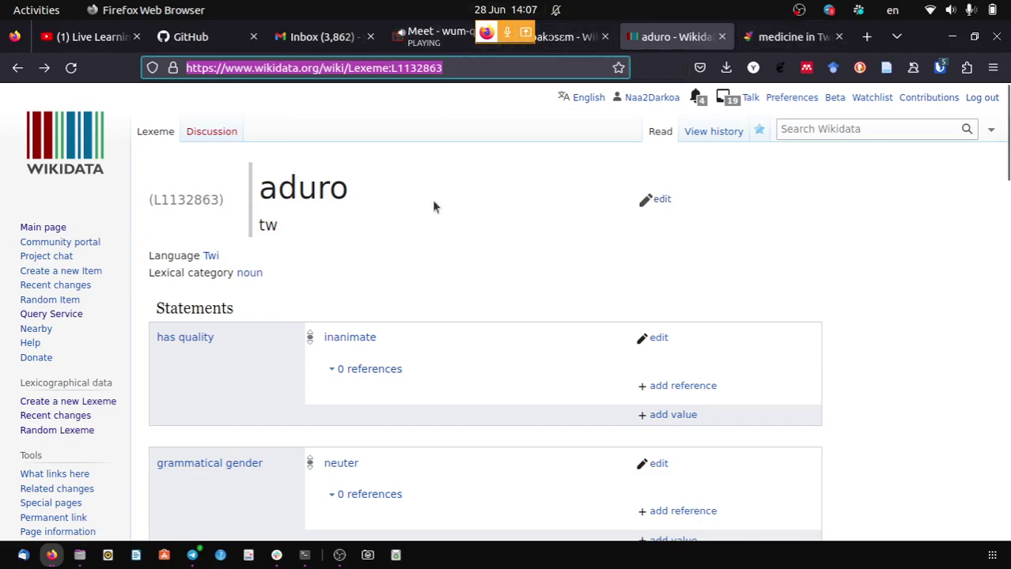
pyautogui.scroll(-15, 459, 272)
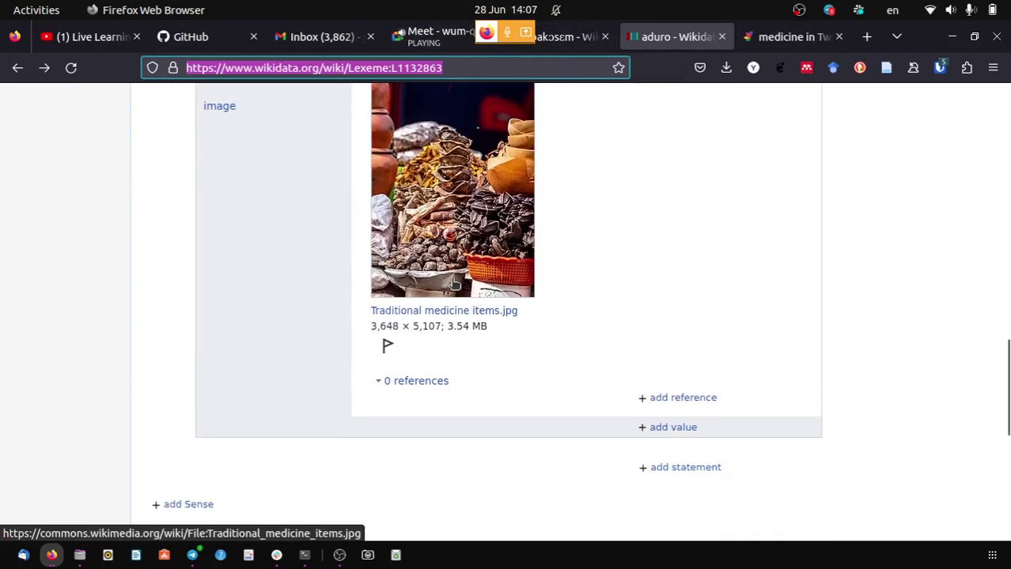
pyautogui.scroll(-5, 454, 285)
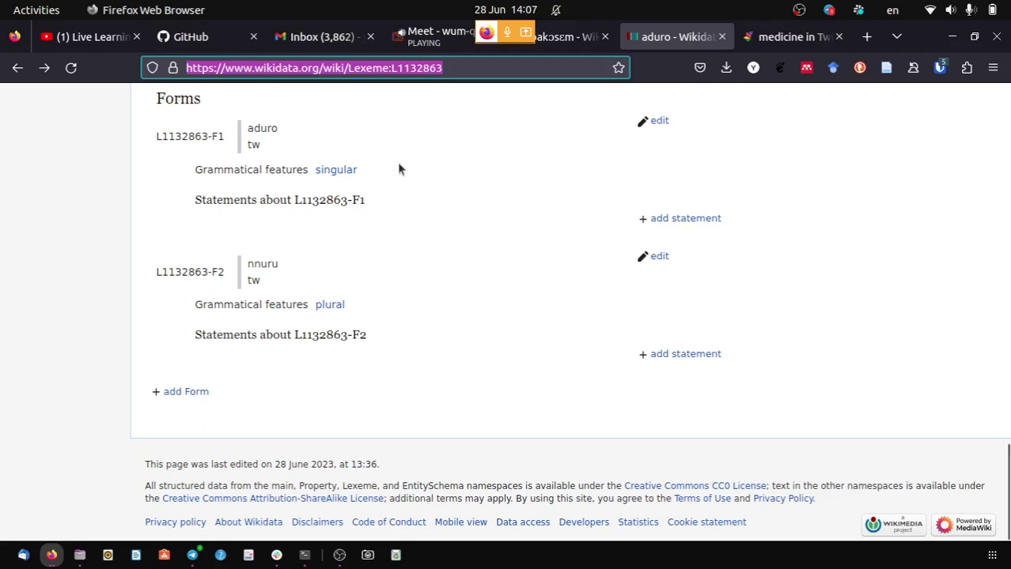
# Switch to the Google Meet call, check and close the in-call messages, and look through the full participant list.
pyautogui.click(428, 40)
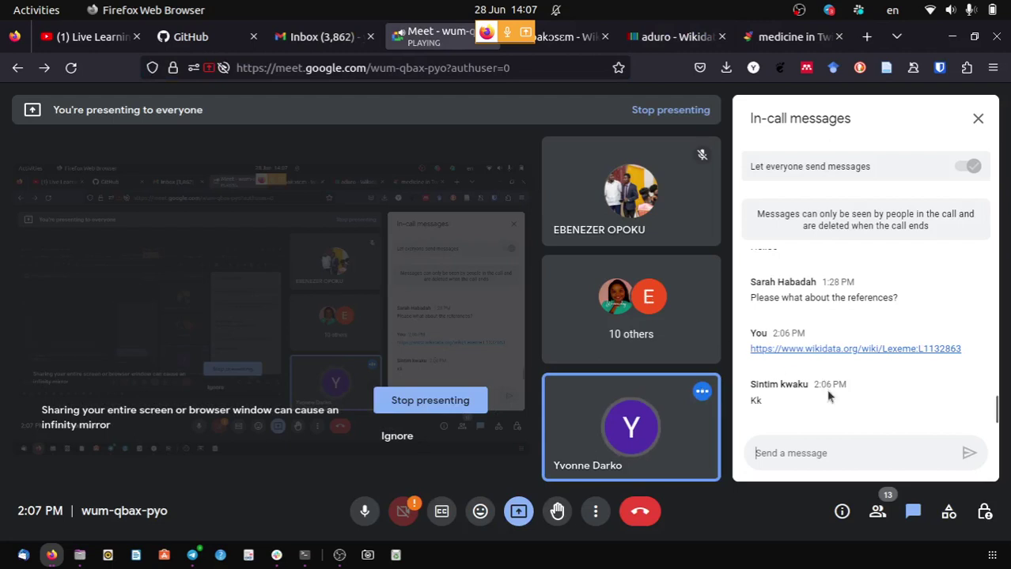
pyautogui.click(979, 123)
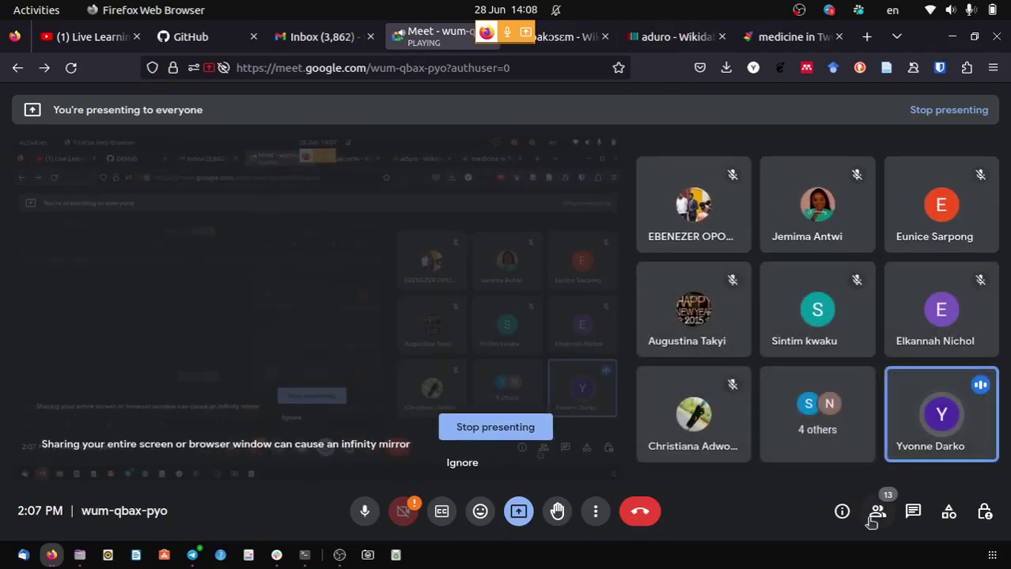
pyautogui.click(877, 511)
pyautogui.scroll(5, 908, 472)
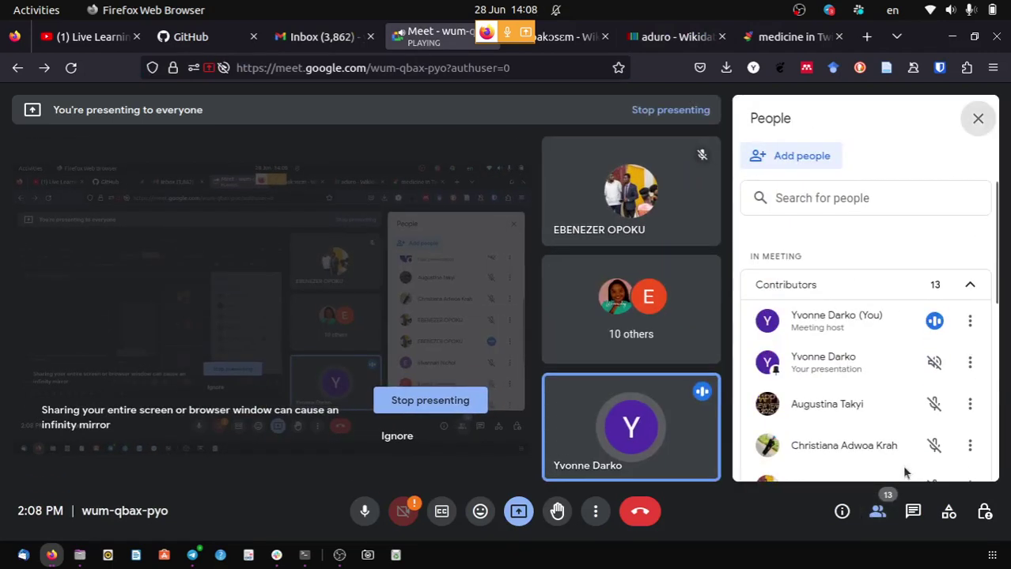
pyautogui.scroll(-3, 906, 443)
pyautogui.scroll(-5, 904, 441)
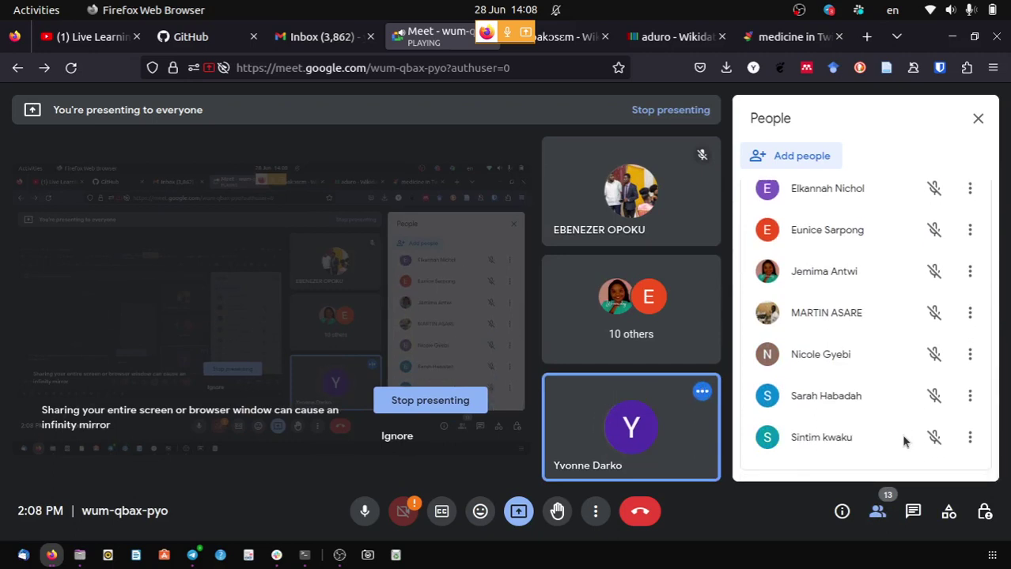
pyautogui.scroll(5, 904, 441)
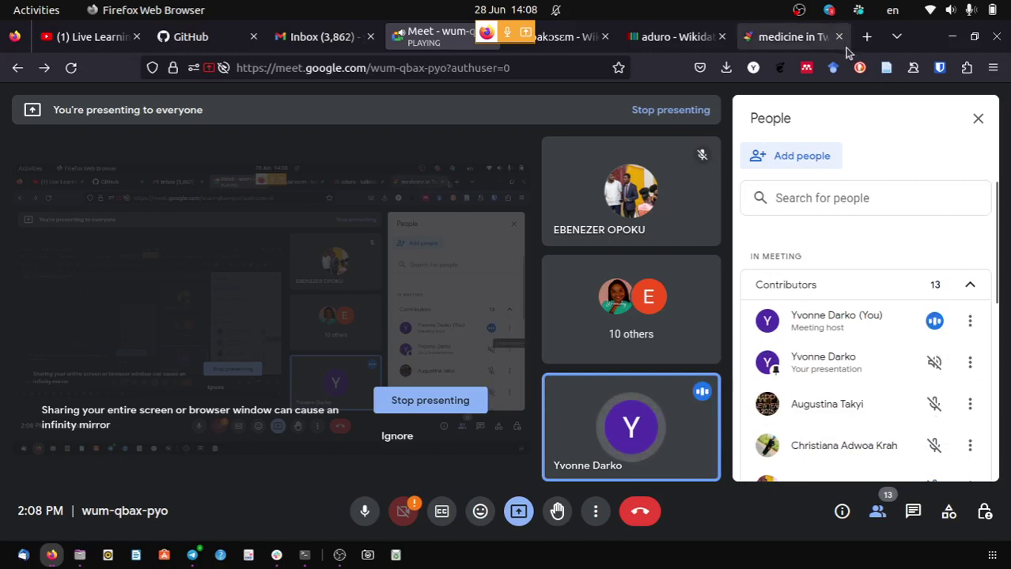
# Go back to the aduro lexeme on Wikidata and look over its images, heading and statements.
pyautogui.click(669, 40)
pyautogui.scroll(20, 765, 337)
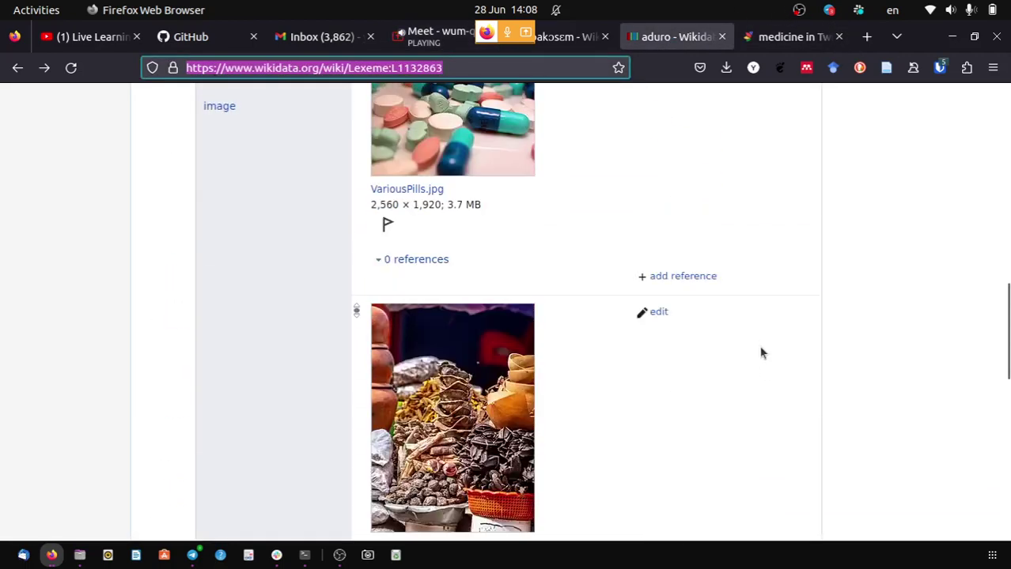
pyautogui.scroll(2, 761, 353)
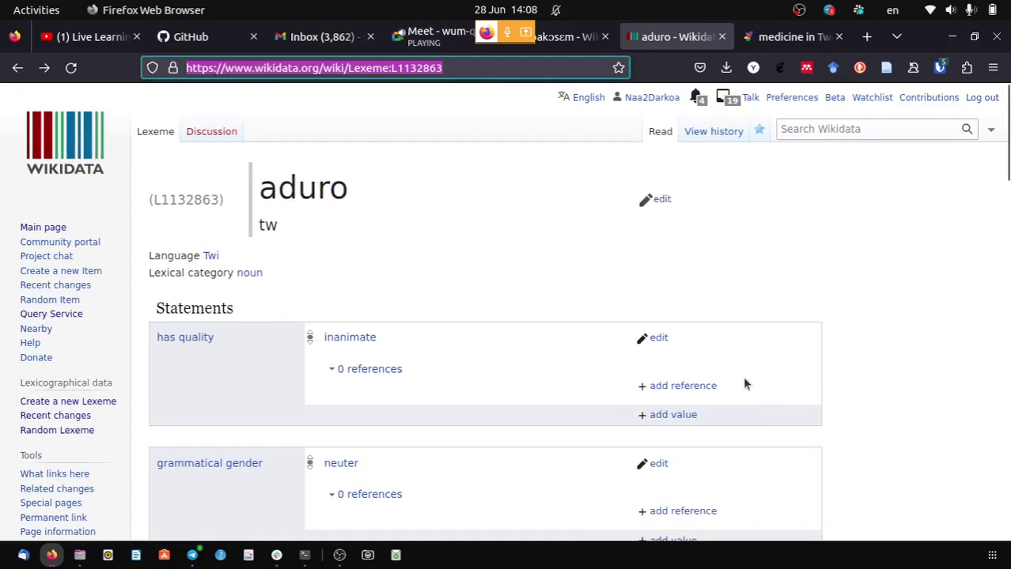
pyautogui.scroll(-10, 745, 385)
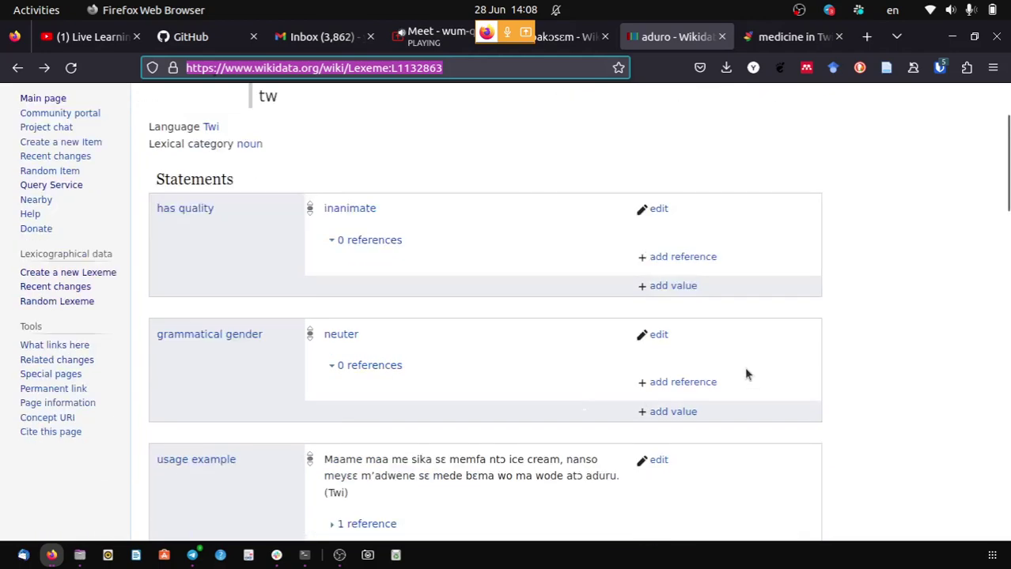
# Review the aduro lexeme's singular and plural forms and return to its heading.
pyautogui.scroll(-10, 745, 374)
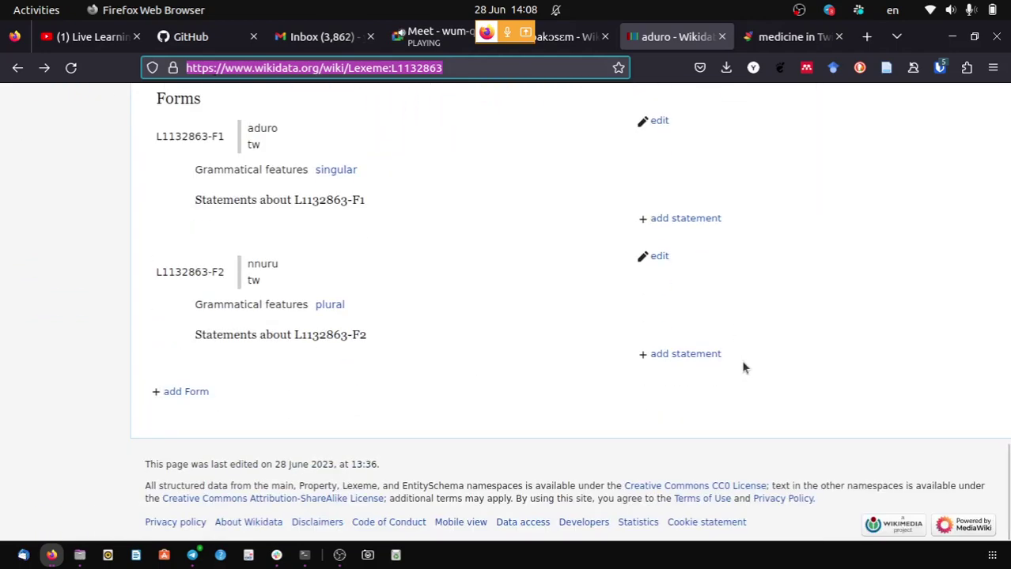
pyautogui.scroll(10, 743, 367)
pyautogui.scroll(15, 750, 367)
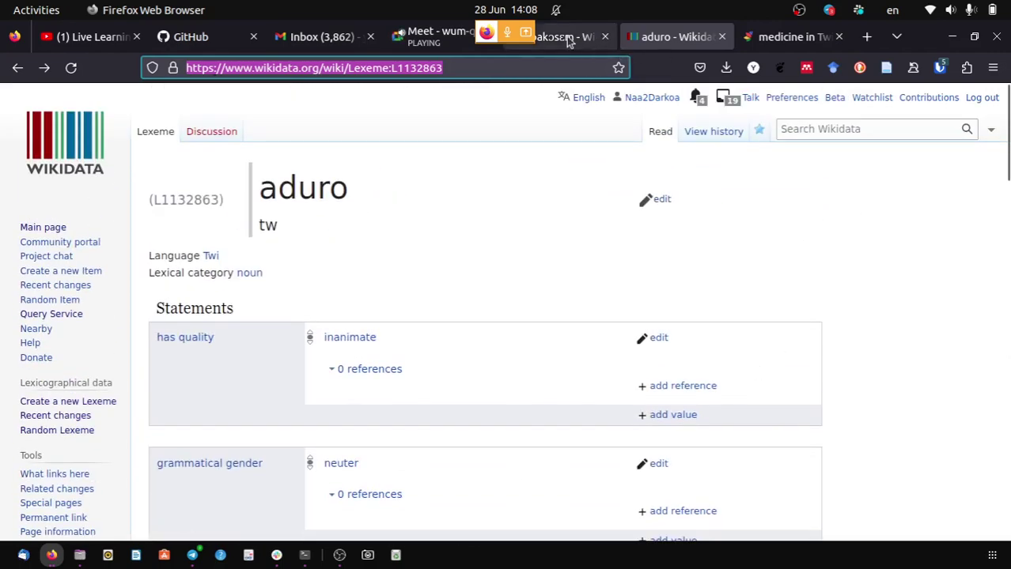
# Switch to the Google Meet call and look through the full participant list.
pyautogui.click(434, 37)
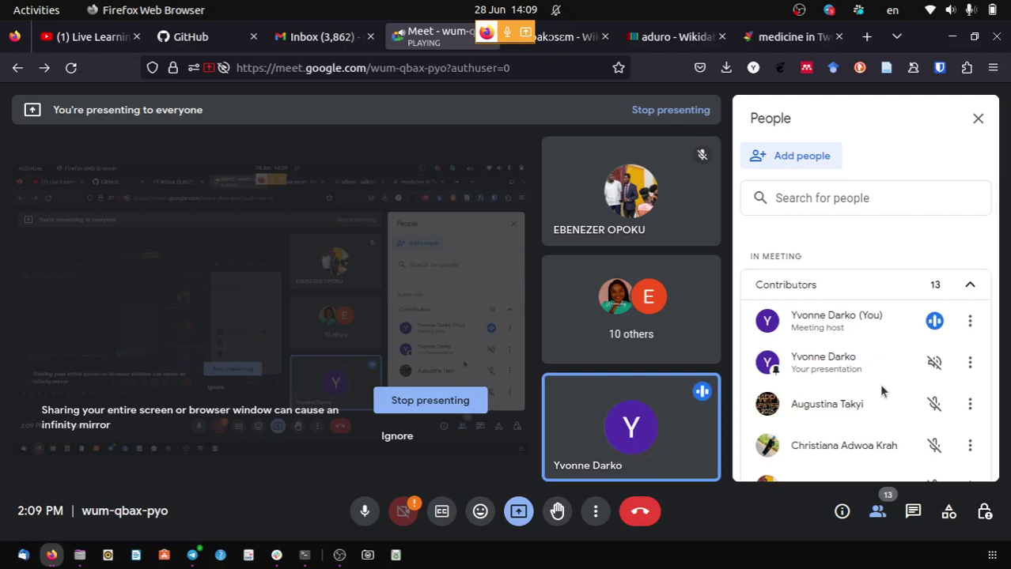
pyautogui.scroll(-3, 866, 388)
pyautogui.scroll(-3, 867, 393)
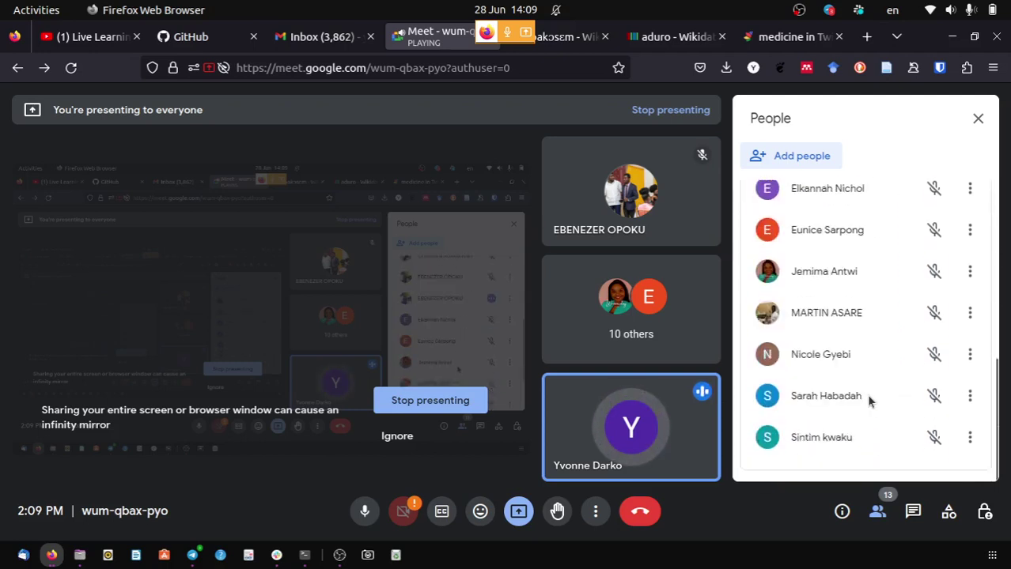
pyautogui.scroll(2, 867, 399)
pyautogui.scroll(4, 868, 399)
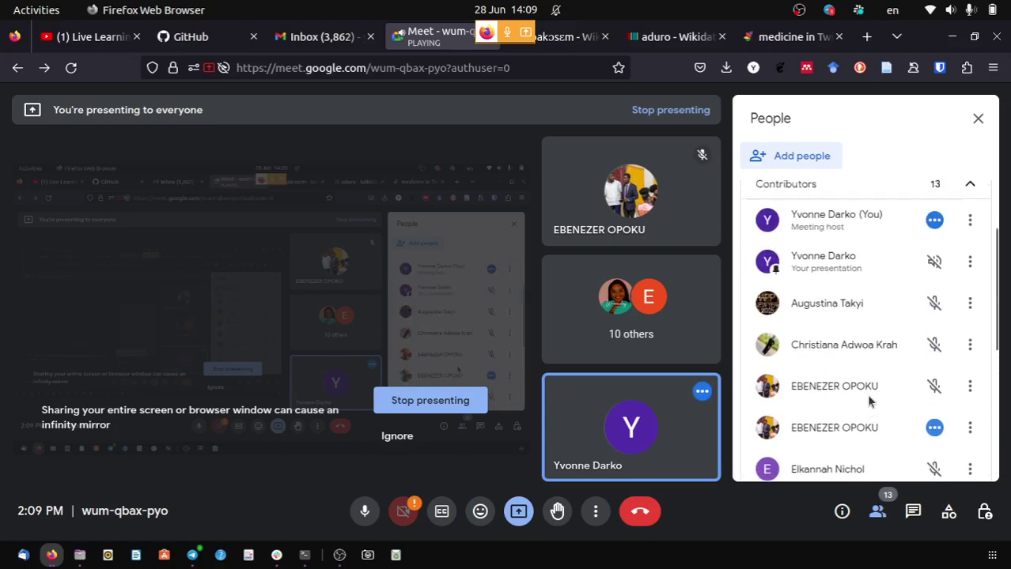
pyautogui.scroll(-5, 869, 402)
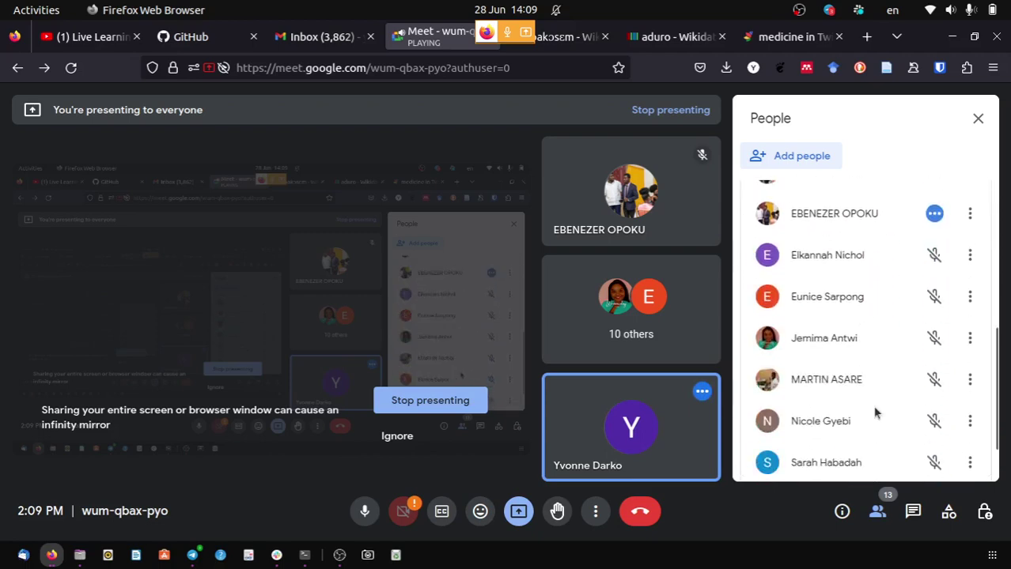
pyautogui.scroll(5, 874, 410)
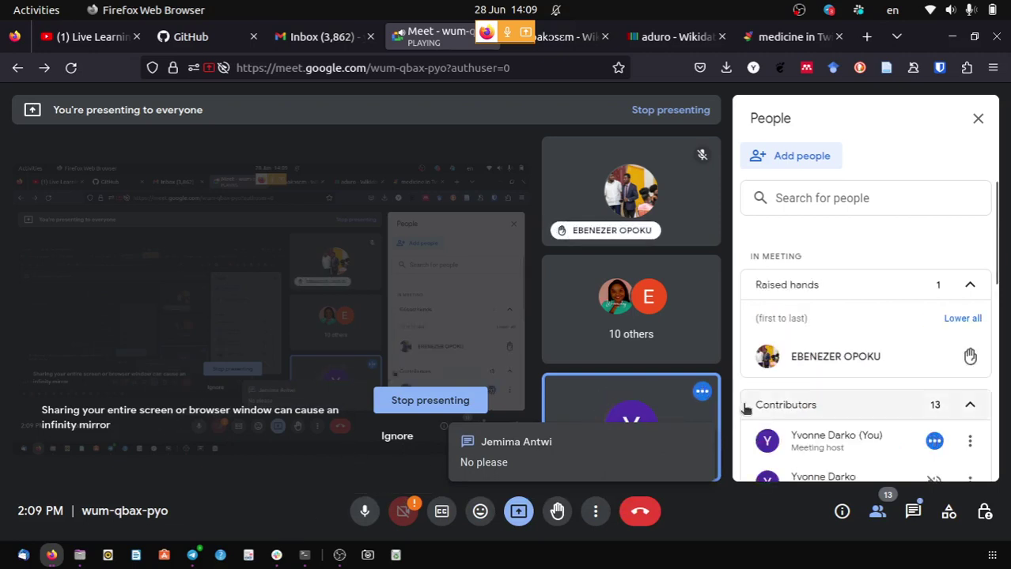
# Read the newest in-call message and bring the participant list back up.
pyautogui.moveTo(792, 357)
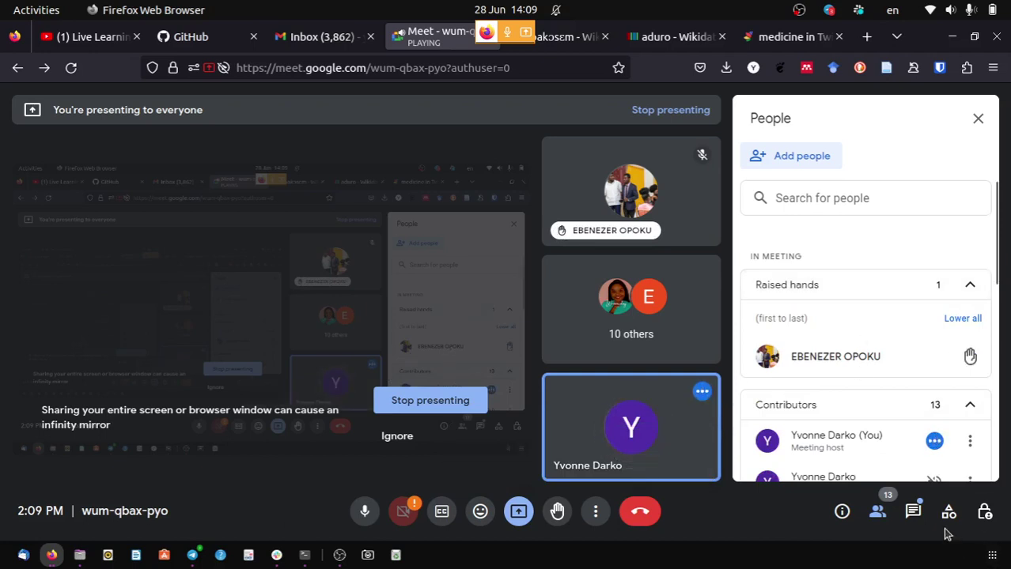
pyautogui.click(914, 513)
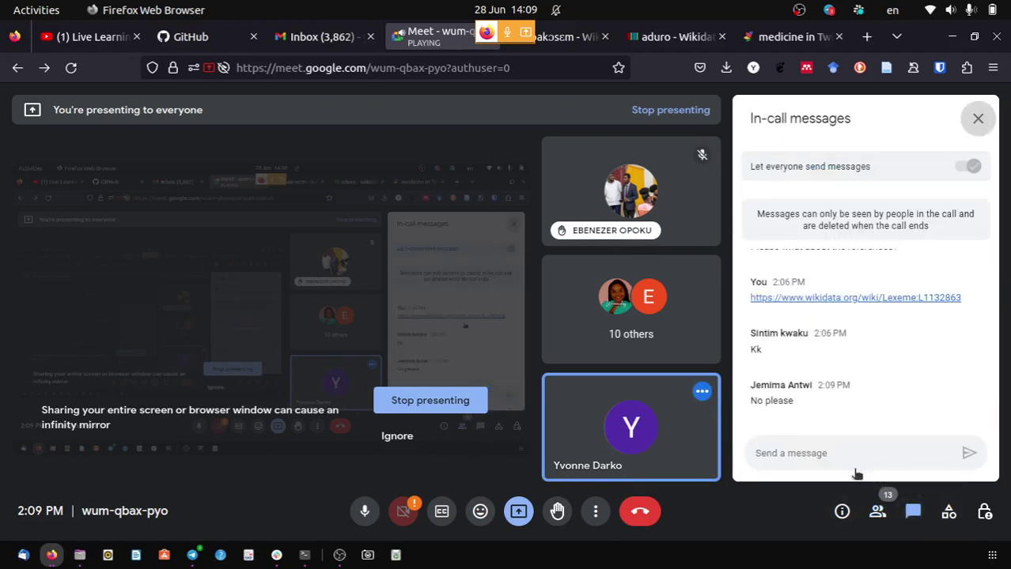
pyautogui.click(913, 512)
pyautogui.click(877, 512)
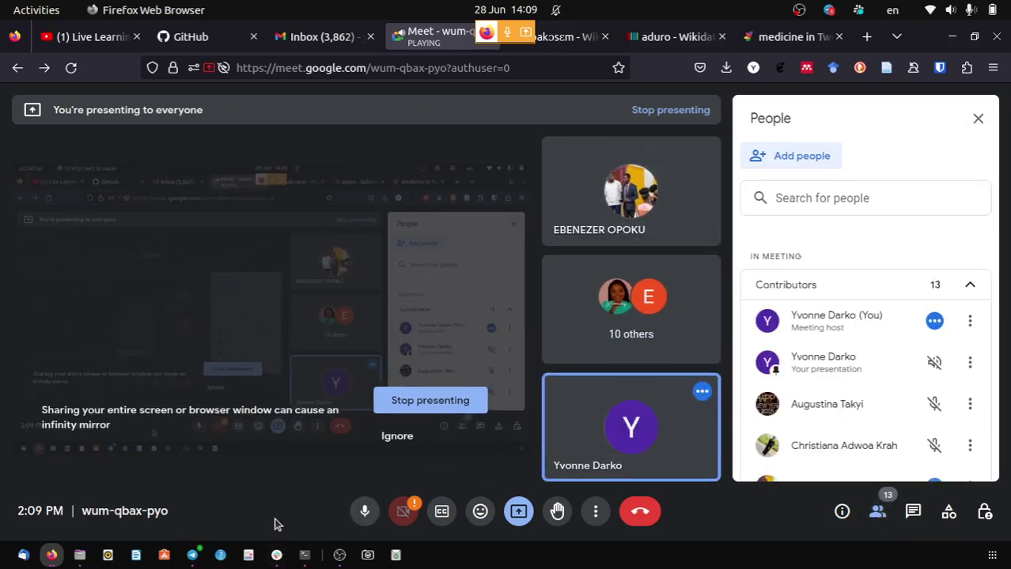
# Mute the microphone while a participant speaks, unmute it to reply, and return to the aduro lexeme on Wikidata.
pyautogui.click(366, 513)
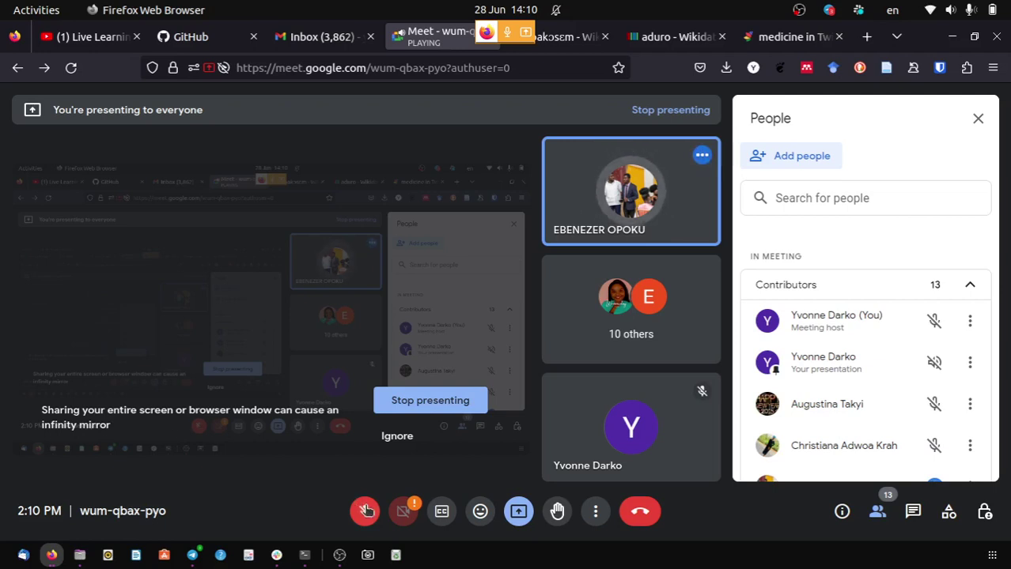
pyautogui.hotkey('ctrl', 'd')
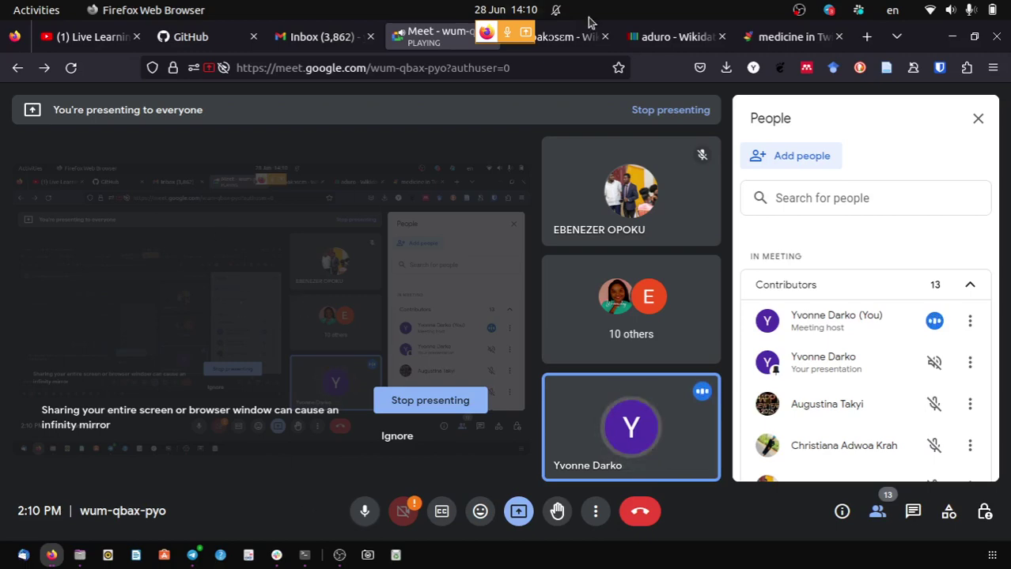
pyautogui.click(660, 35)
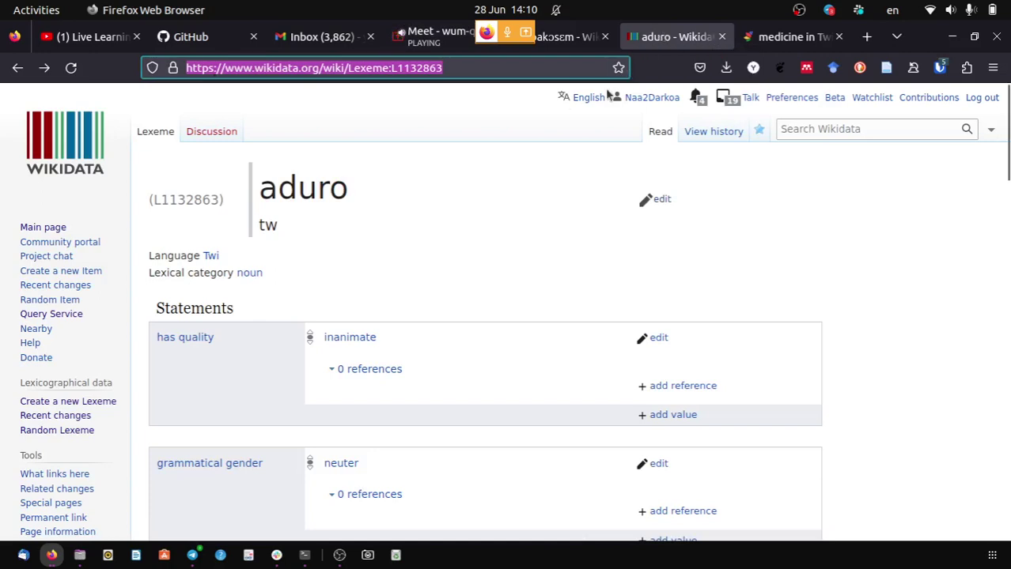
# Go back to the Meet call, check who is attending, and read and close the in-call messages.
pyautogui.click(446, 30)
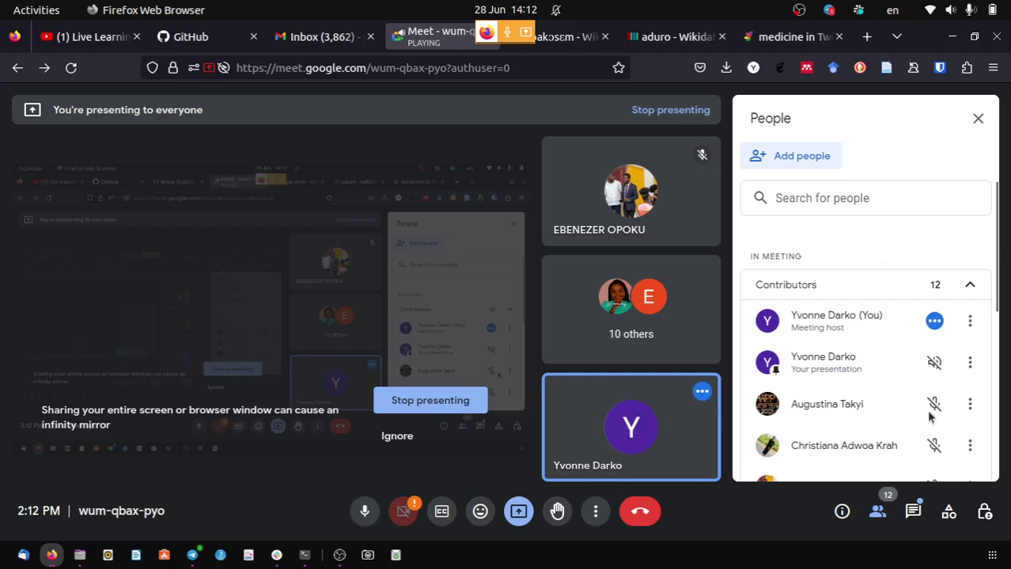
pyautogui.scroll(-5, 879, 350)
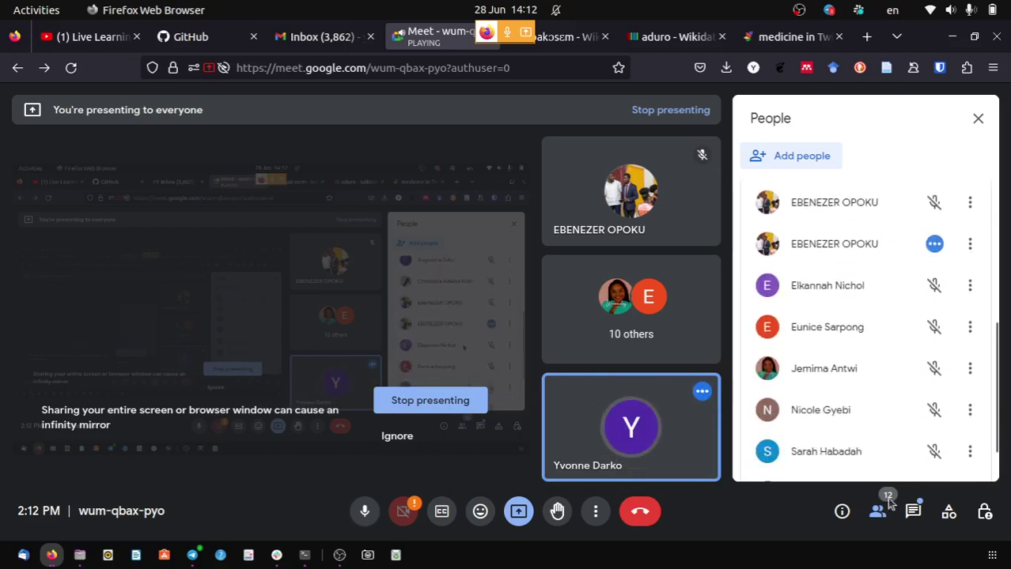
pyautogui.click(915, 512)
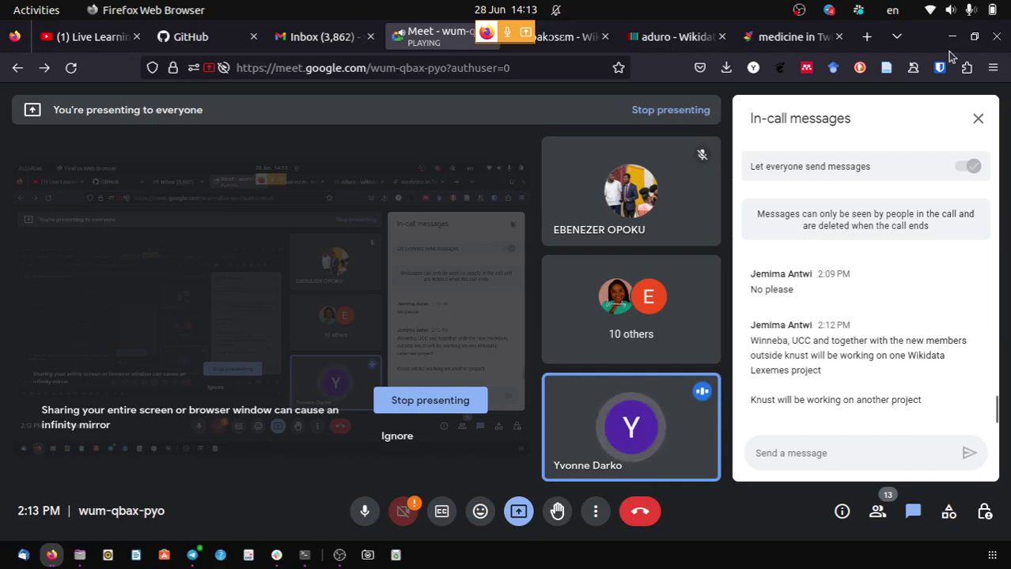
pyautogui.click(978, 119)
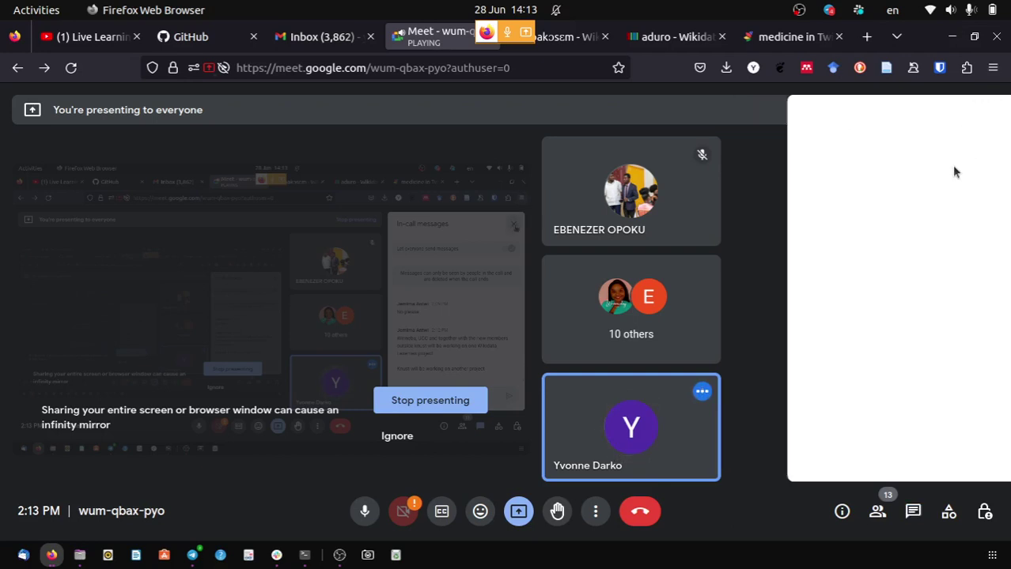
# Reopen the participant list to review all attendees and check the desktop notifications.
pyautogui.click(878, 512)
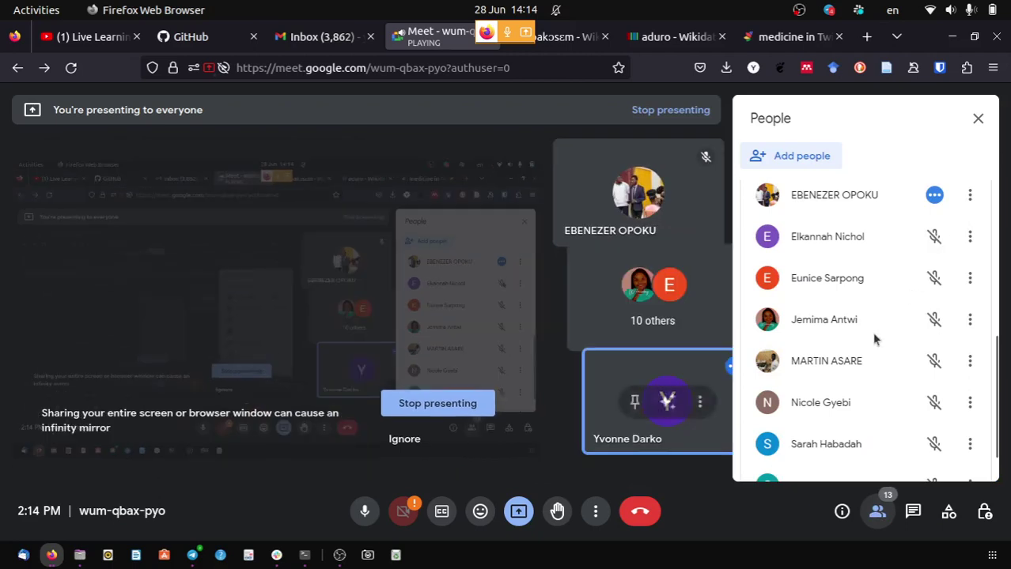
pyautogui.scroll(5, 893, 353)
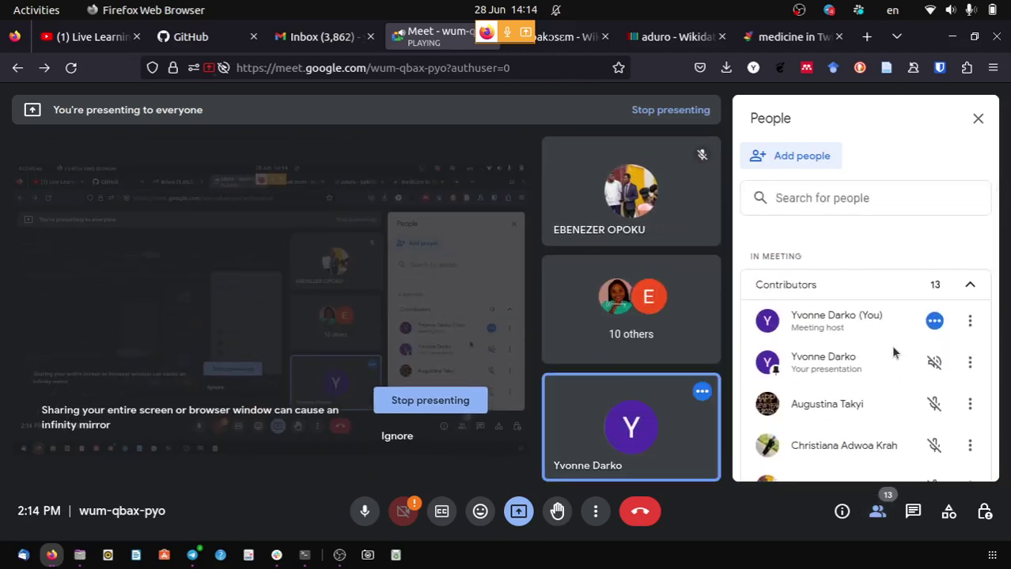
pyautogui.scroll(-5, 894, 353)
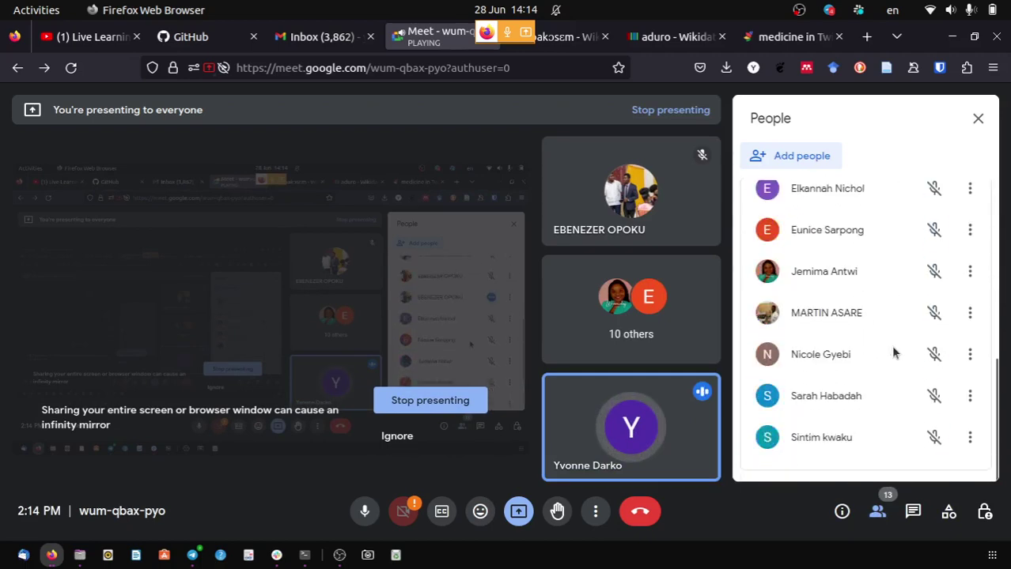
pyautogui.scroll(2, 893, 353)
pyautogui.scroll(5, 894, 352)
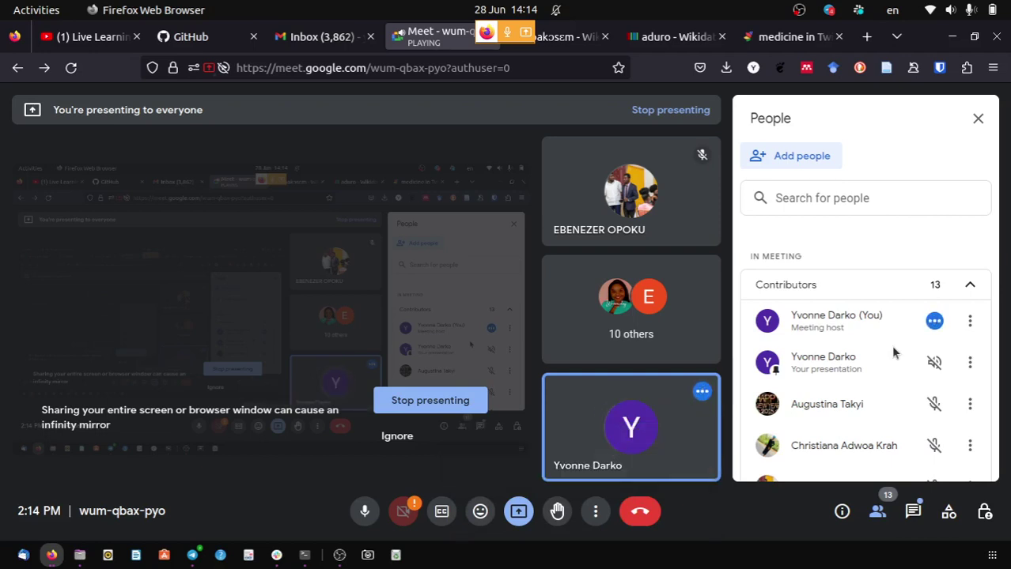
pyautogui.click(521, 9)
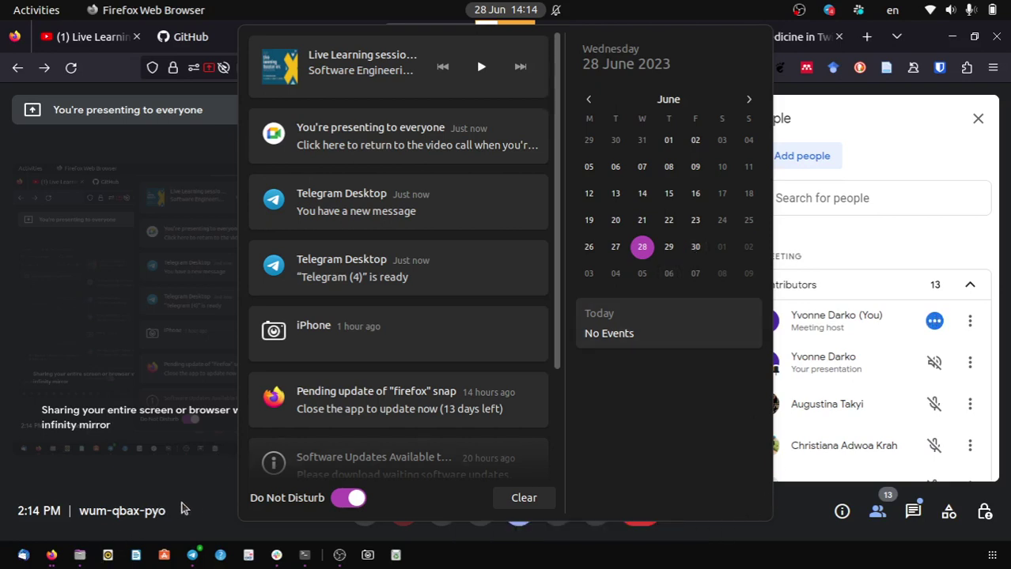
pyautogui.click(192, 507)
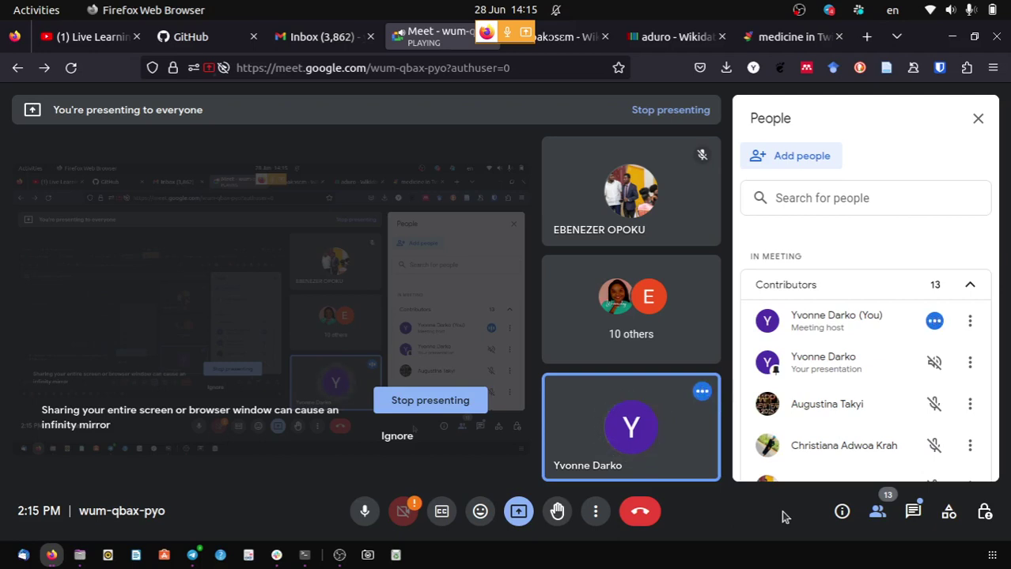
# Check the in-call messages for new announcements and close them to show the participants' tiles.
pyautogui.click(913, 510)
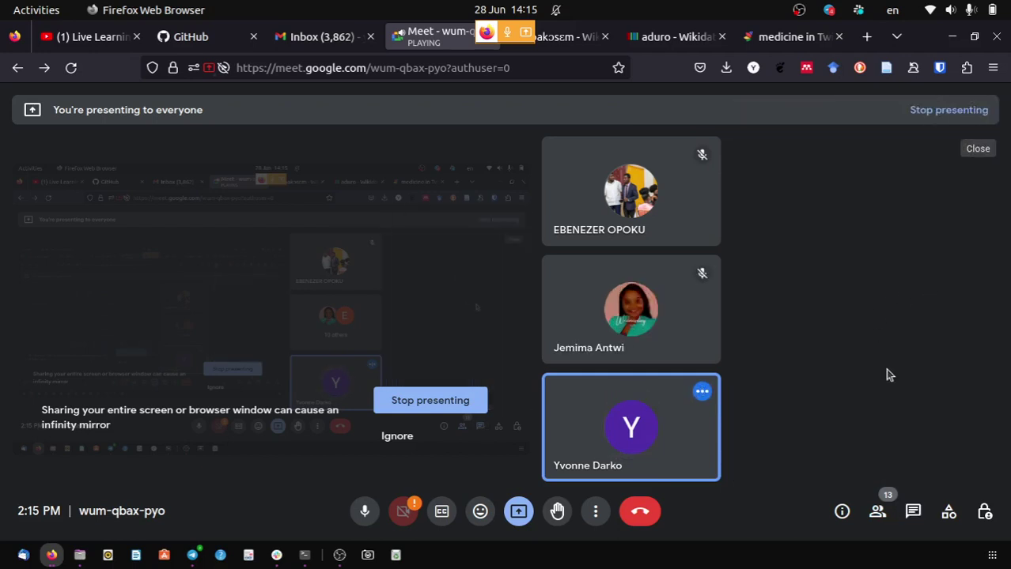
pyautogui.click(876, 514)
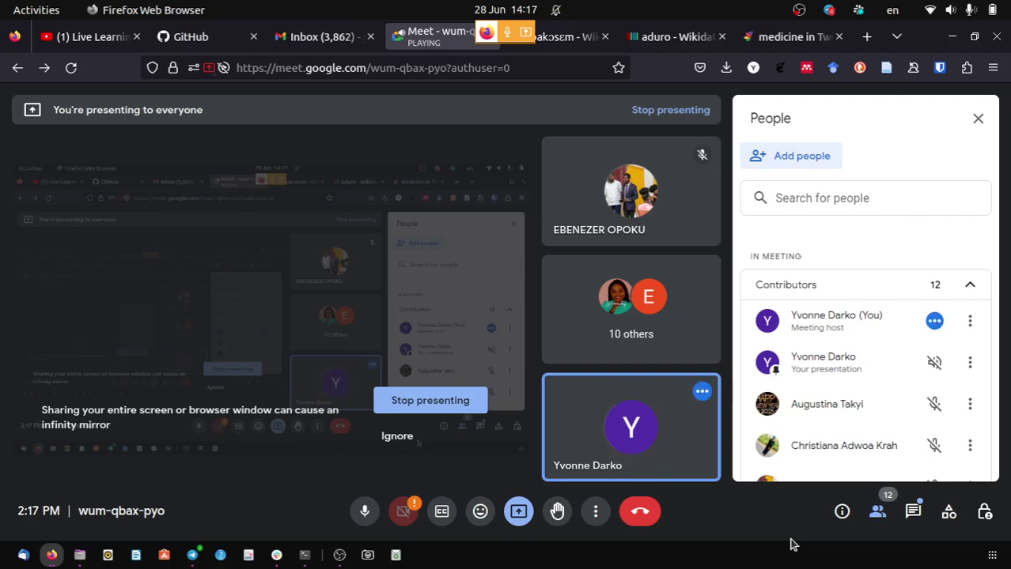
pyautogui.click(911, 514)
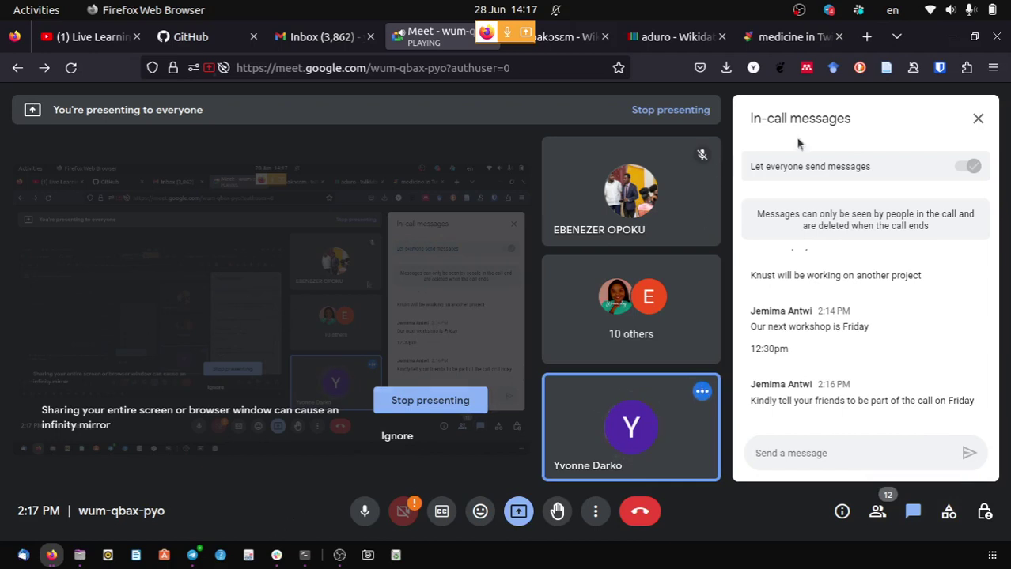
pyautogui.click(977, 119)
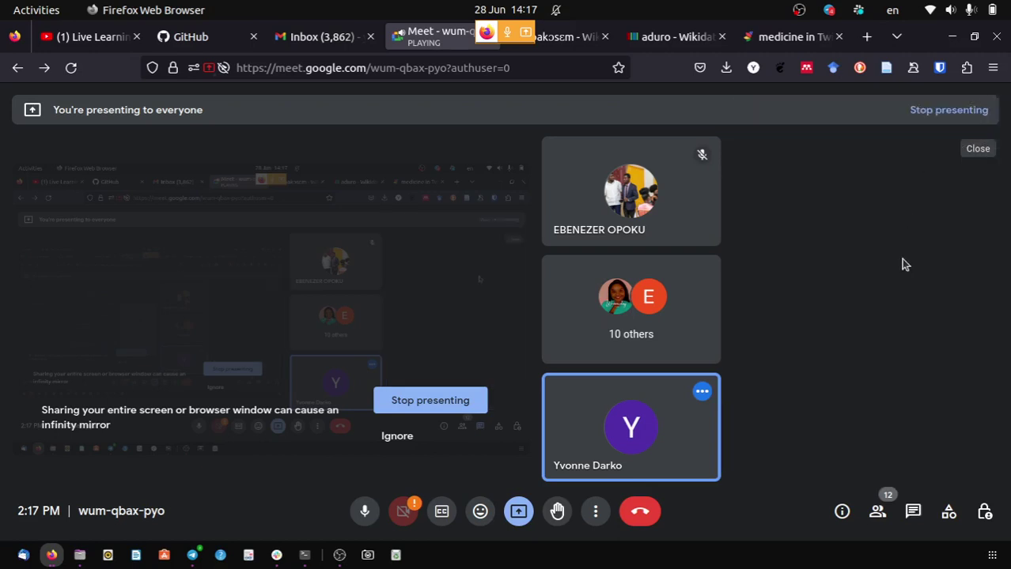
pyautogui.moveTo(923, 408)
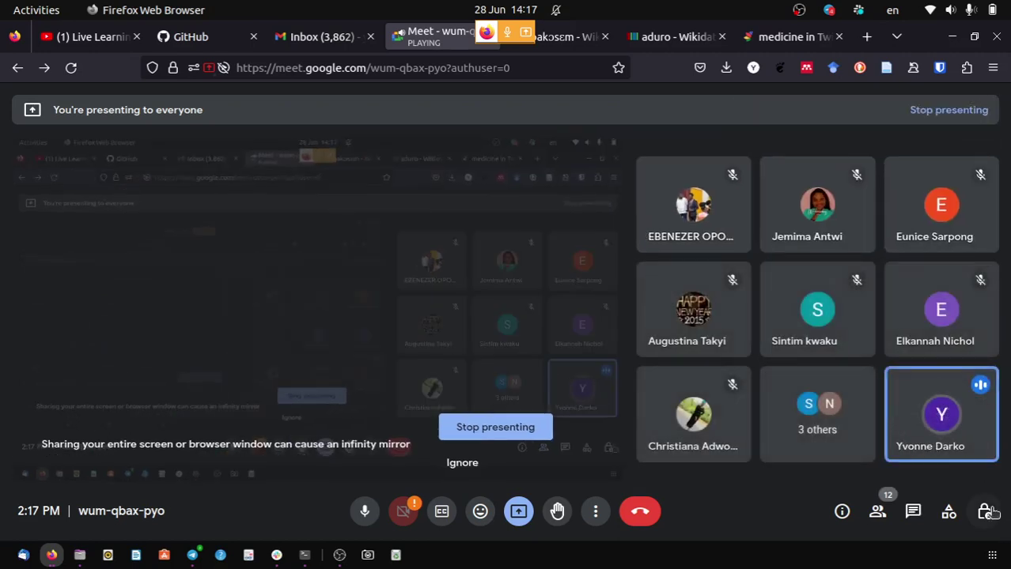
# Check the participant list a last time, mute the microphone and leave the call.
pyautogui.click(878, 513)
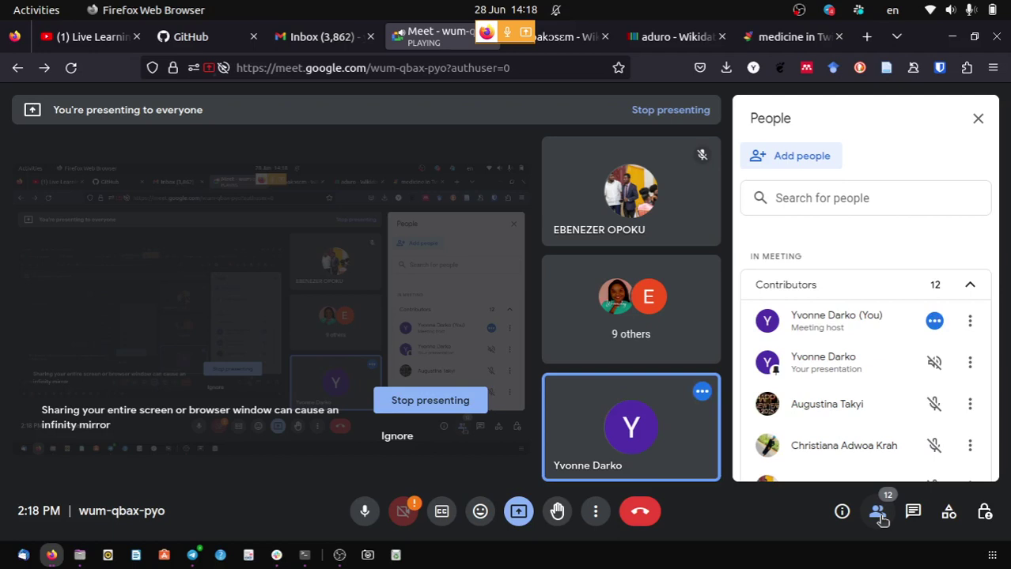
pyautogui.click(364, 511)
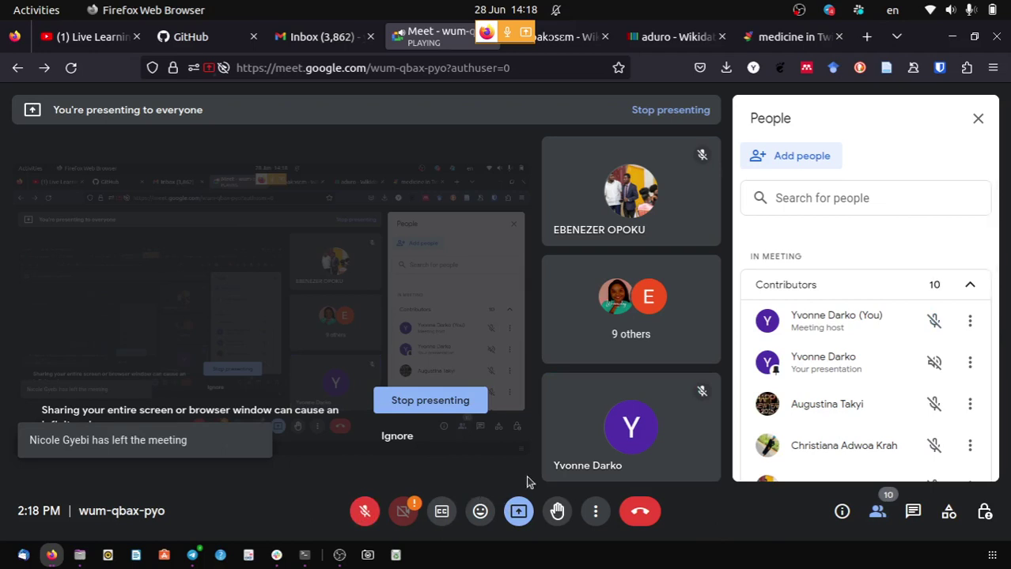
pyautogui.click(638, 514)
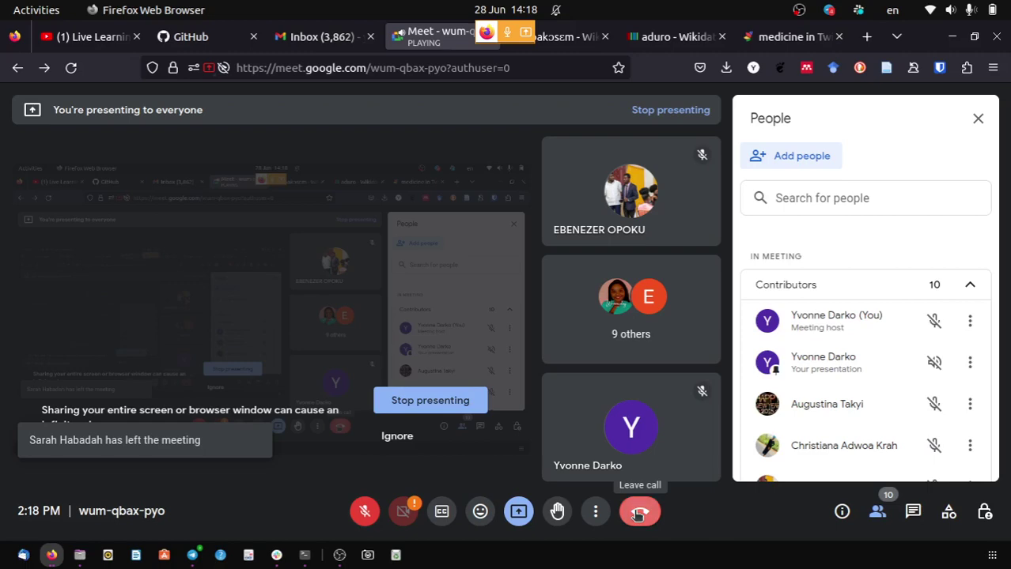